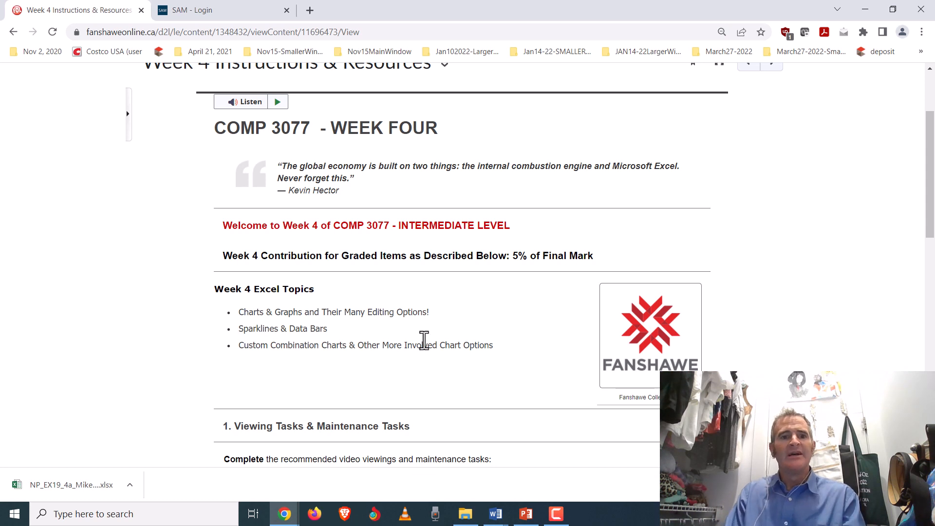
# Review the Week 4 Excel topics, graded evaluations and checklist reminders on the Week 4 instructions page
pyautogui.moveTo(328, 329); pyautogui.dragTo(240, 334)
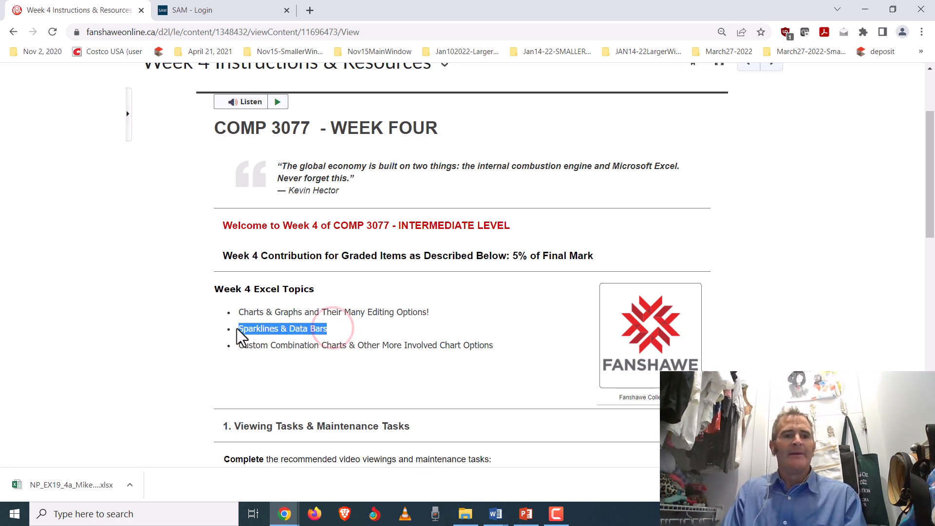
pyautogui.click(272, 330)
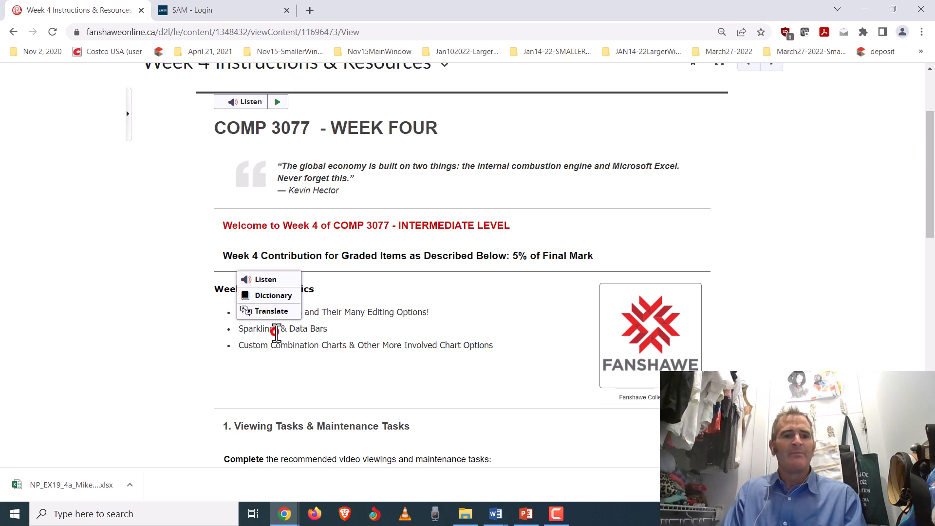
pyautogui.click(343, 362)
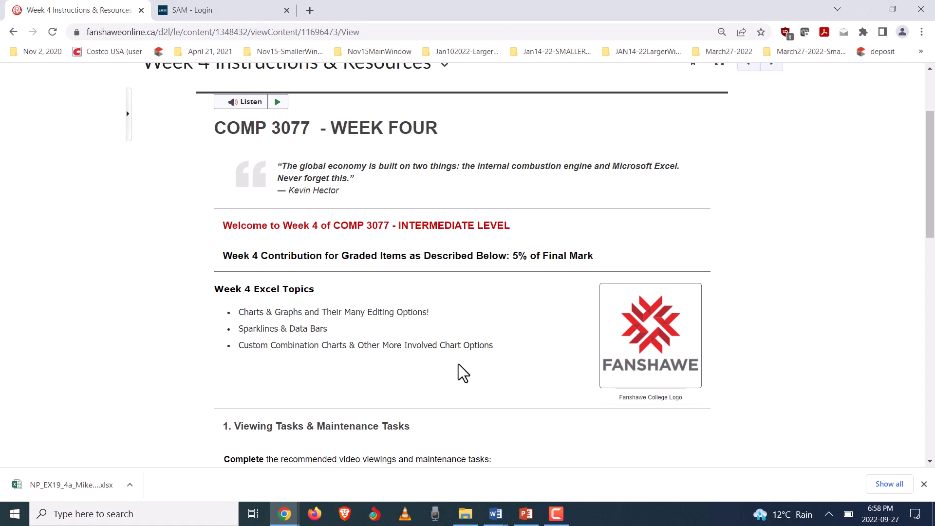
pyautogui.scroll(-5, 458, 364)
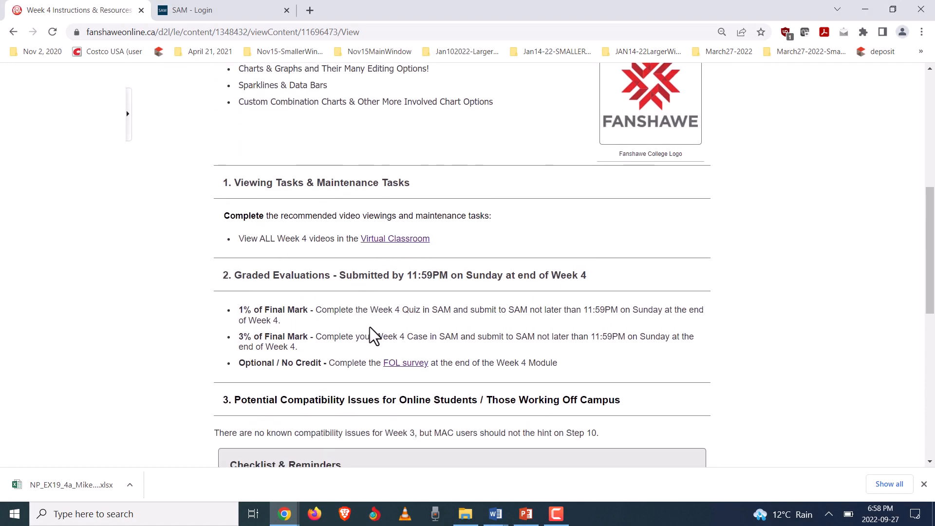
pyautogui.scroll(-3, 370, 327)
pyautogui.scroll(-1, 372, 329)
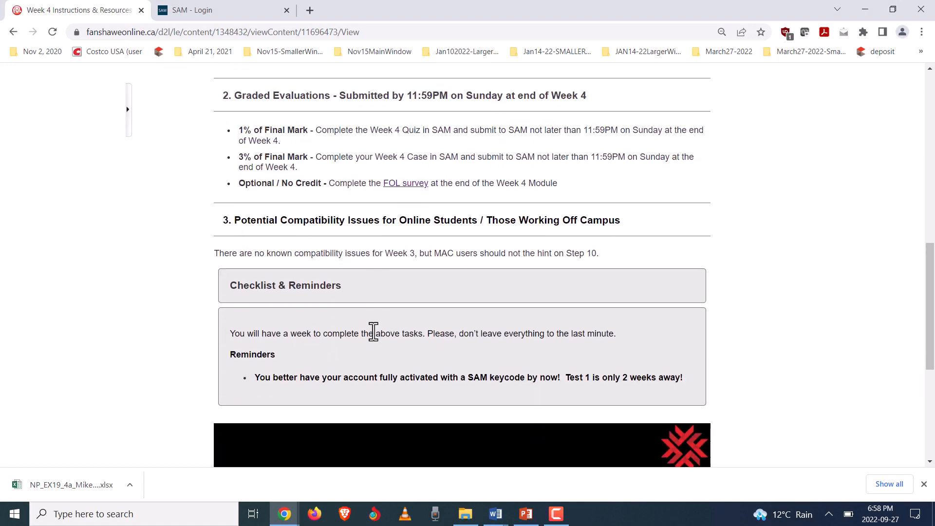
pyautogui.scroll(15, 418, 377)
# Log in to SAM with the prefilled student credentials and dismiss the offer to save the password
pyautogui.click(227, 15)
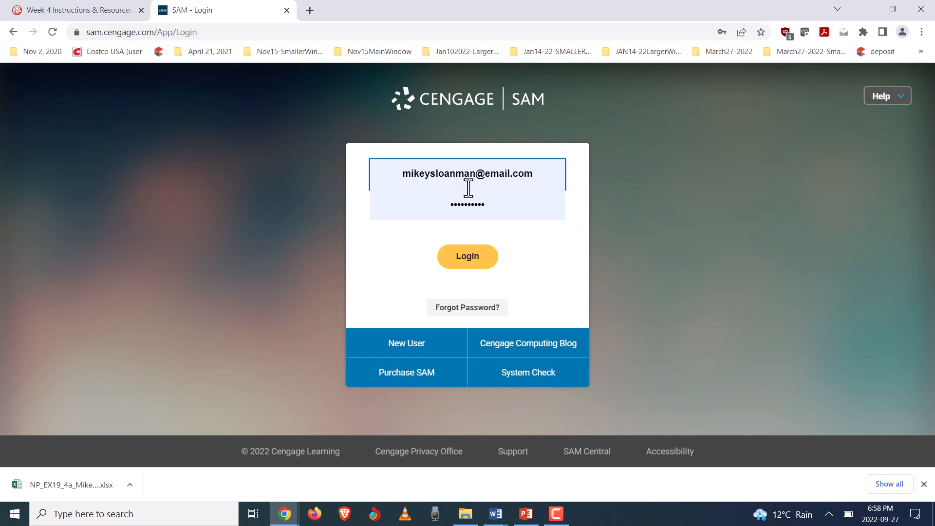
pyautogui.click(466, 255)
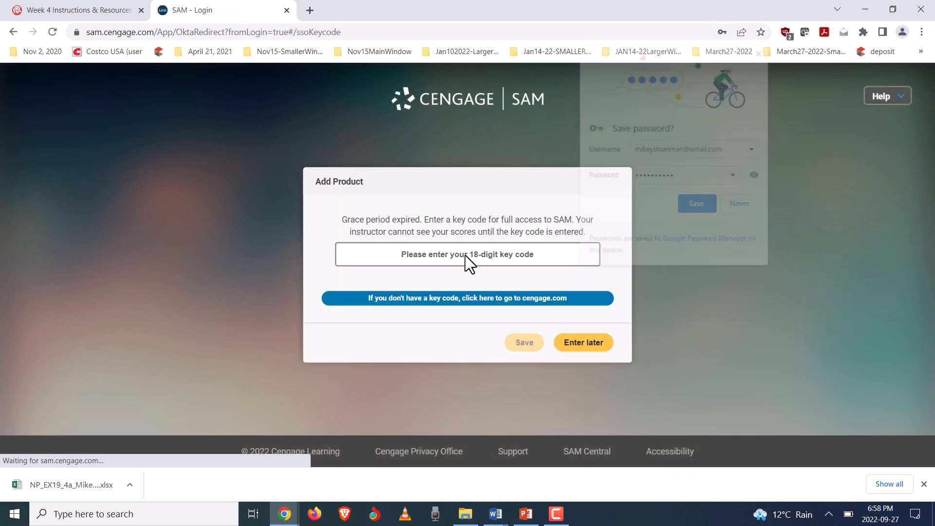
pyautogui.click(763, 49)
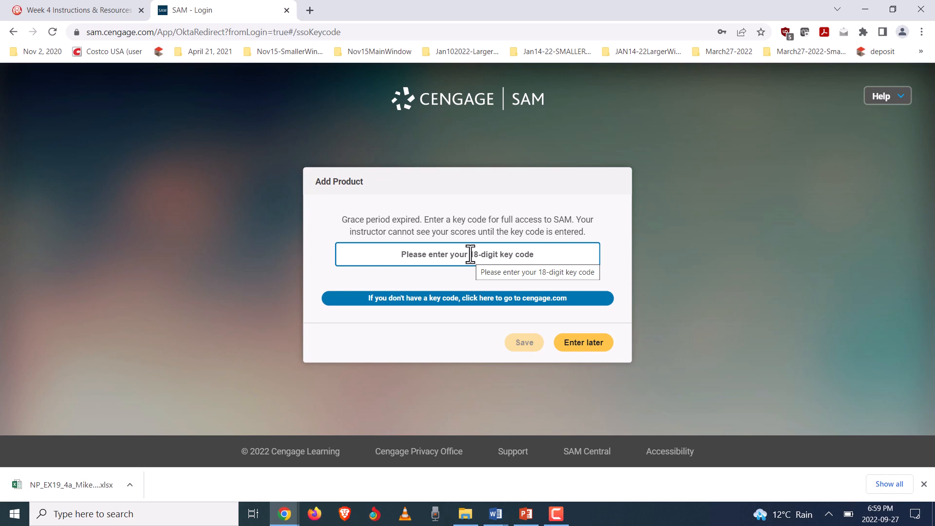
# Open the Required Software/Resources + SAM Website Set-Up Guidance page from the course's Getting Started module
pyautogui.click(34, 11)
pyautogui.click(156, 132)
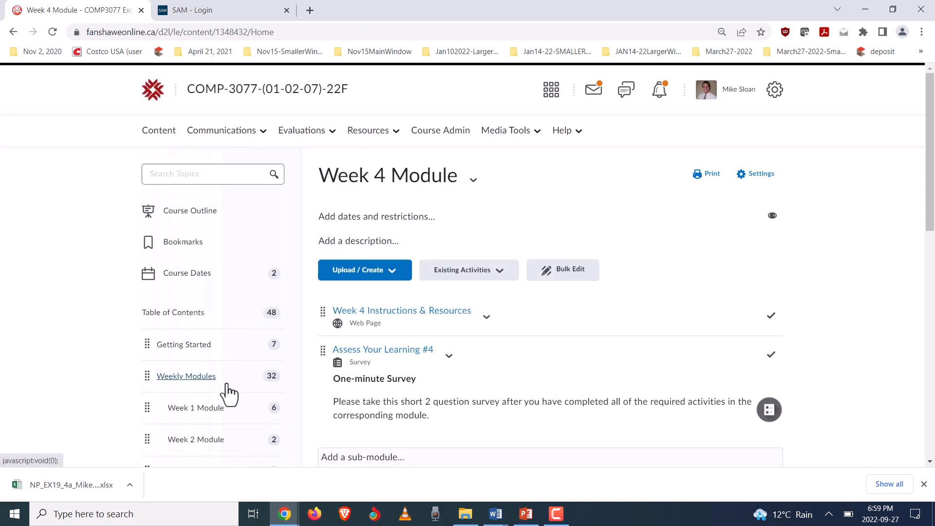
pyautogui.scroll(-3, 197, 329)
pyautogui.click(192, 255)
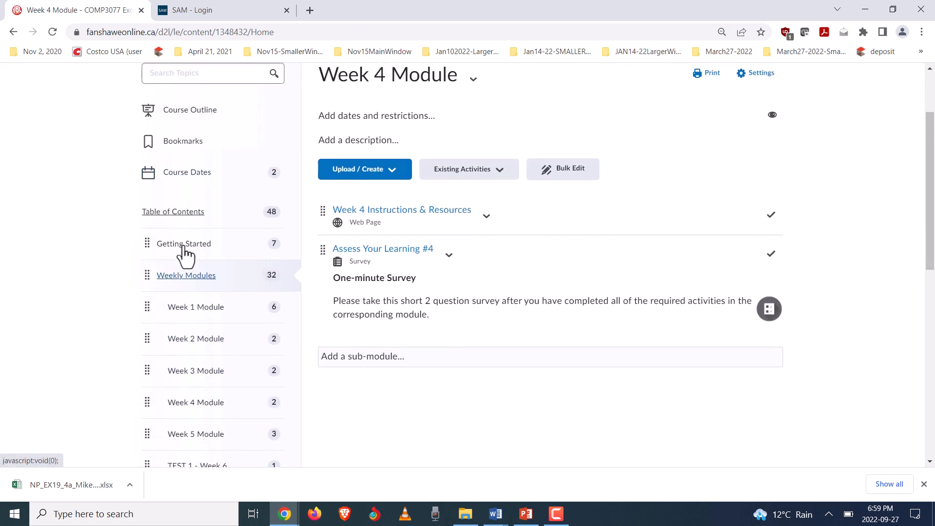
pyautogui.click(184, 245)
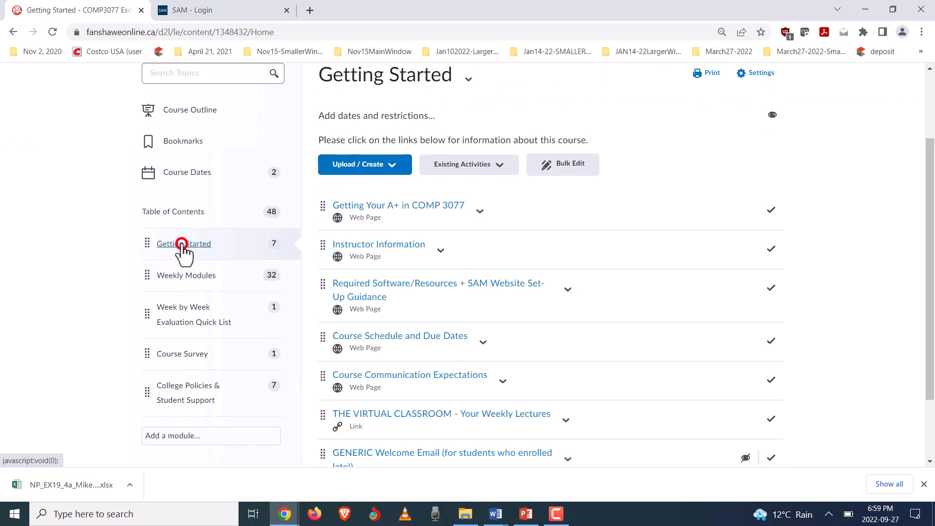
pyautogui.click(361, 298)
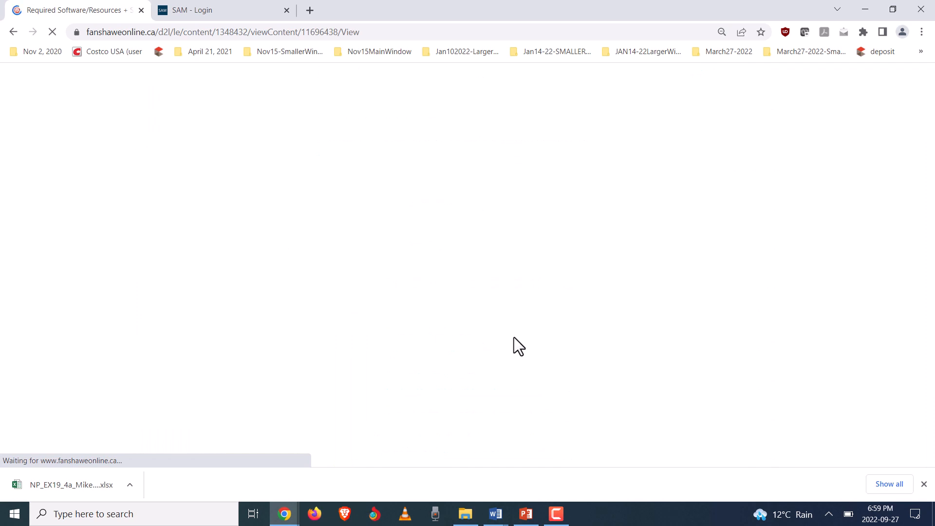
# Open the Cengage purchase link for SAM 365 & 2019 given under Paid Access to the SAM Learning Platform
pyautogui.scroll(-12, 487, 273)
pyautogui.scroll(2, 409, 203)
pyautogui.click(321, 238)
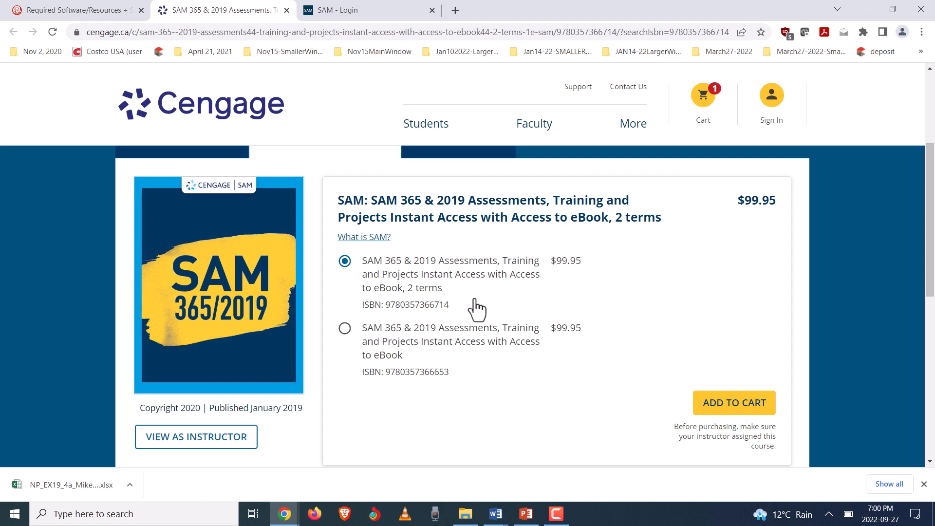
# Point out the bookstore redeem link and the Cengage purchase link in the course guidance, and return to the Cengage product page
pyautogui.click(58, 8)
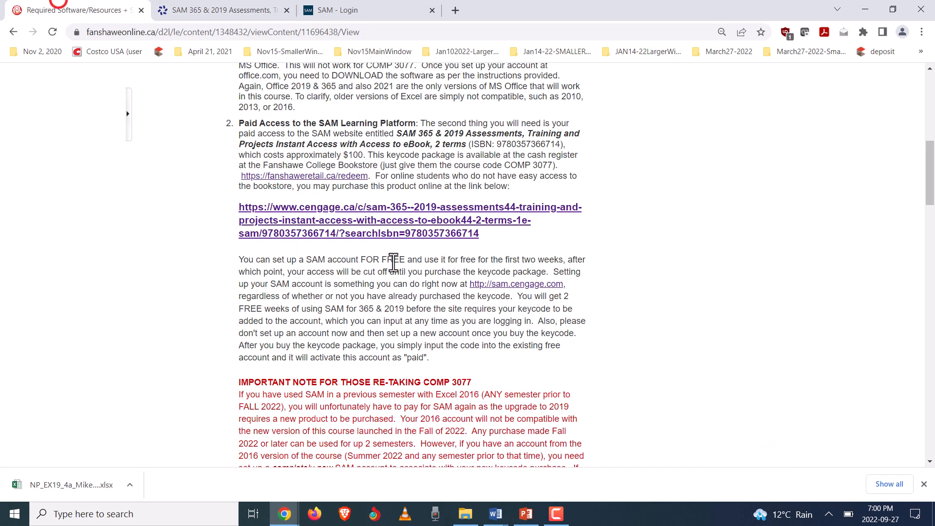
pyautogui.moveTo(237, 175); pyautogui.dragTo(368, 176)
pyautogui.moveTo(502, 243); pyautogui.dragTo(205, 207)
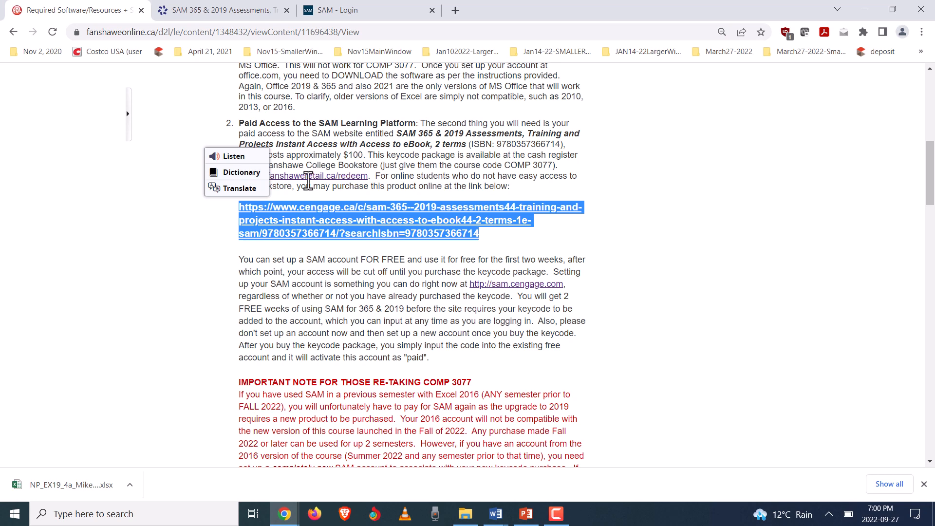
pyautogui.click(221, 10)
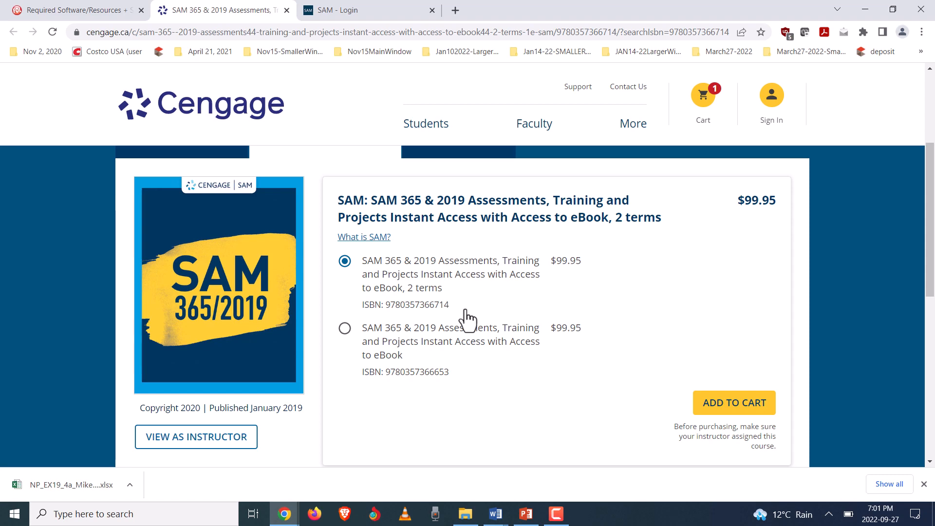
# Postpone the key code entry in SAM and look through the weekly assignments in the student activity list
pyautogui.click(356, 11)
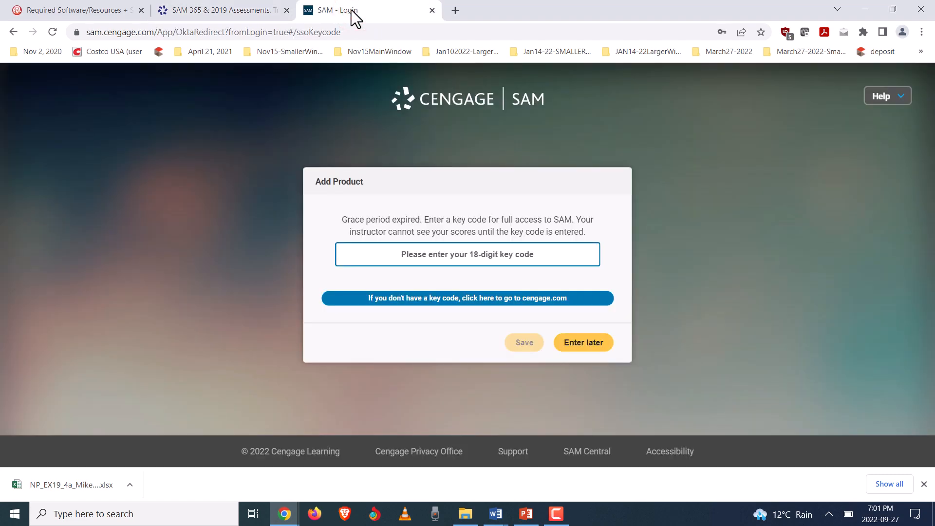
pyautogui.click(591, 343)
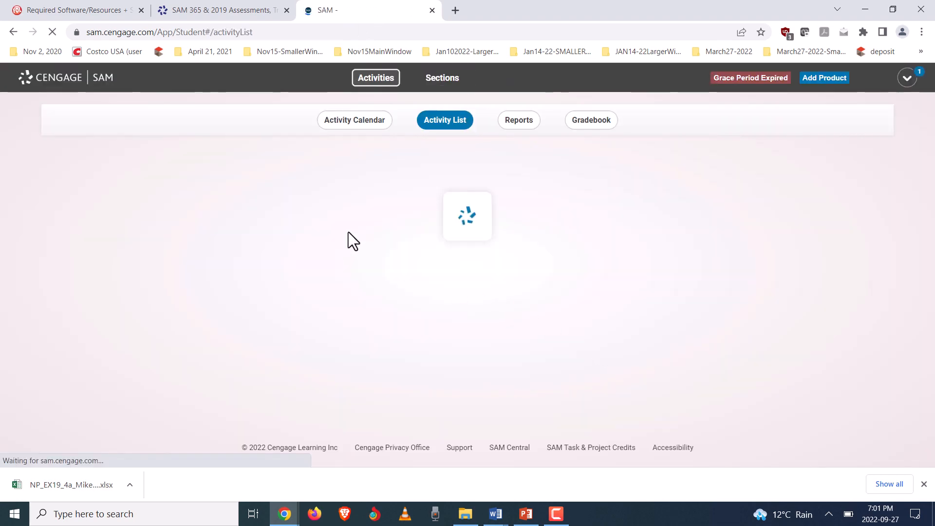
pyautogui.scroll(-10, 473, 300)
pyautogui.scroll(-3, 410, 277)
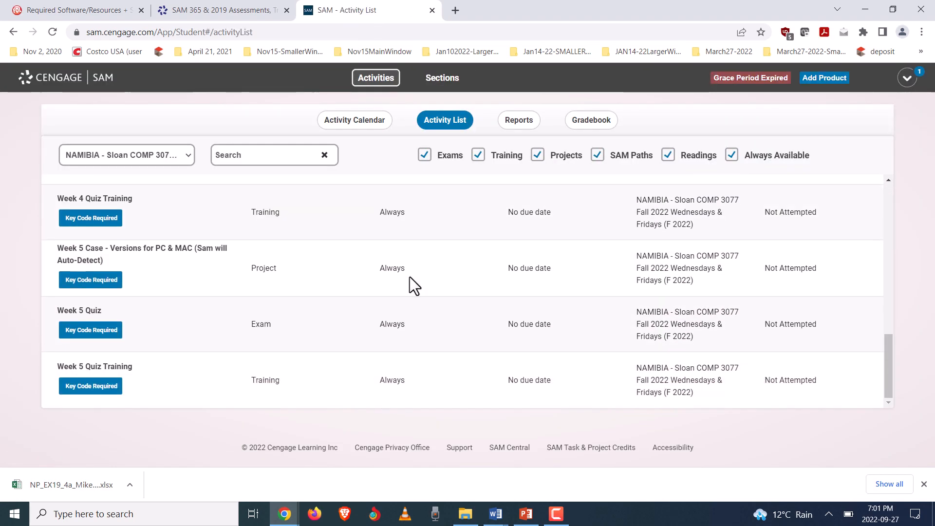
pyautogui.scroll(3, 412, 277)
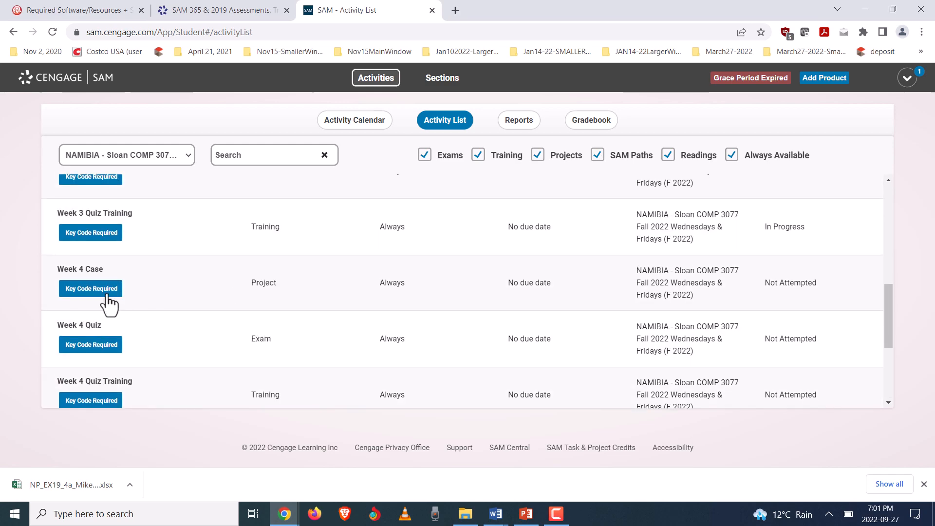
pyautogui.scroll(6, 104, 302)
pyautogui.scroll(-2, 106, 310)
pyautogui.scroll(-3, 103, 310)
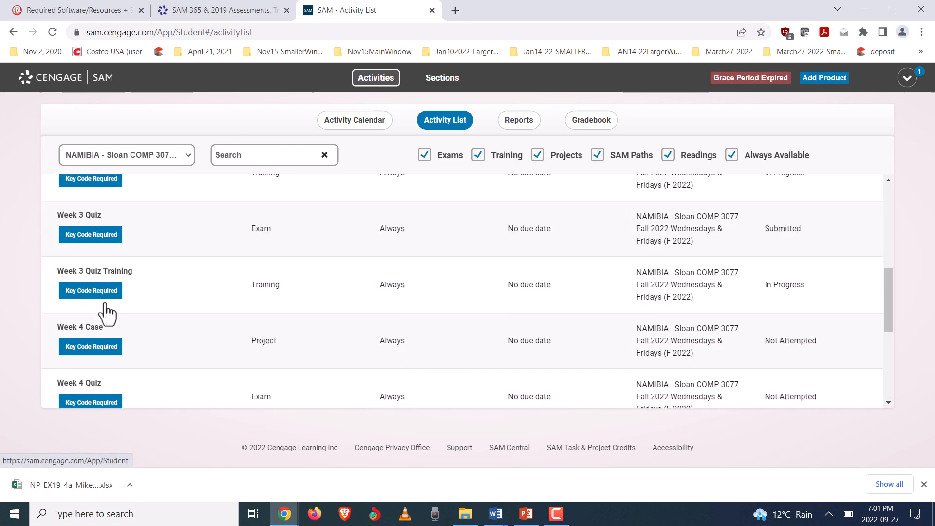
pyautogui.scroll(3, 100, 309)
pyautogui.scroll(-2, 90, 359)
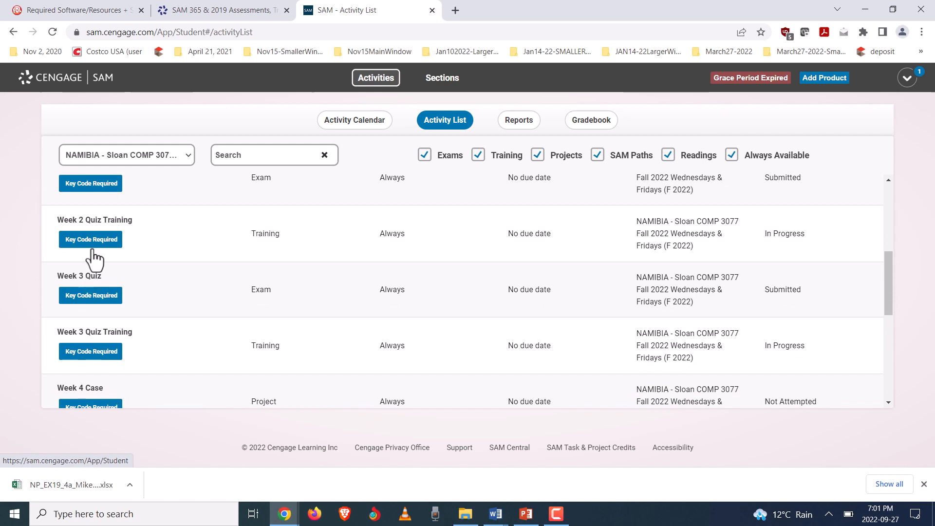
pyautogui.scroll(5, 95, 261)
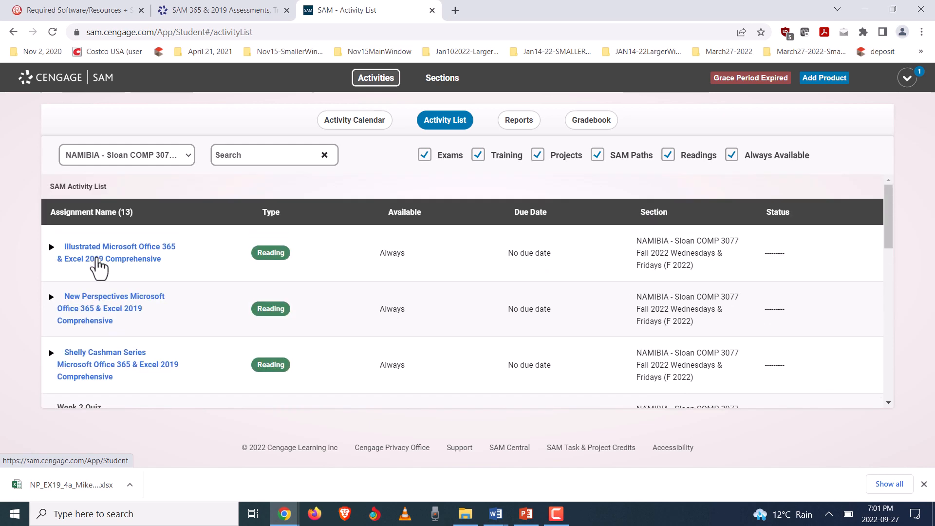
# Log out of the student account in SAM and log in with the prefilled instructor credentials
pyautogui.click(907, 77)
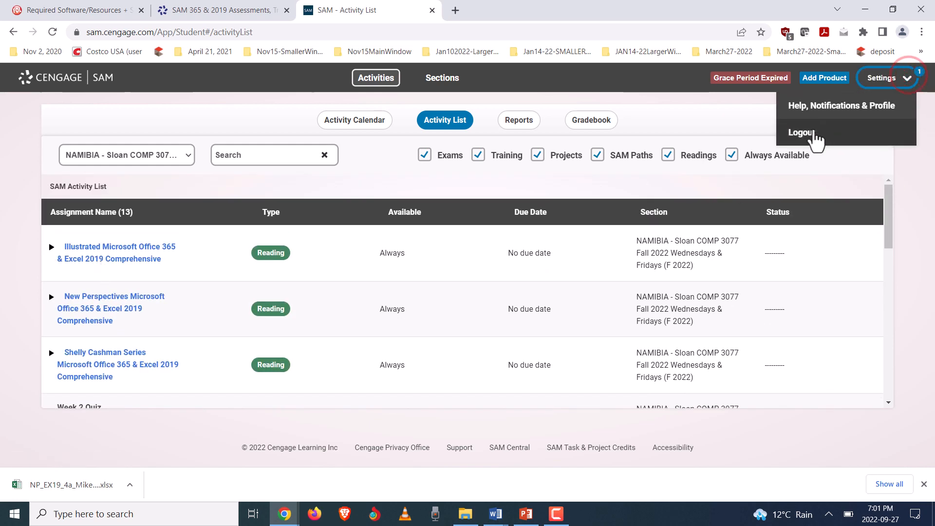
pyautogui.click(809, 134)
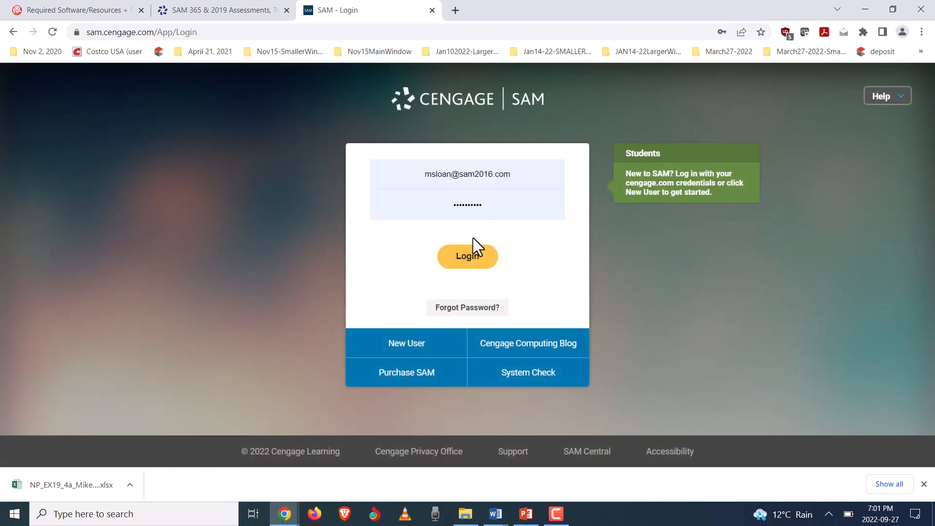
pyautogui.click(464, 259)
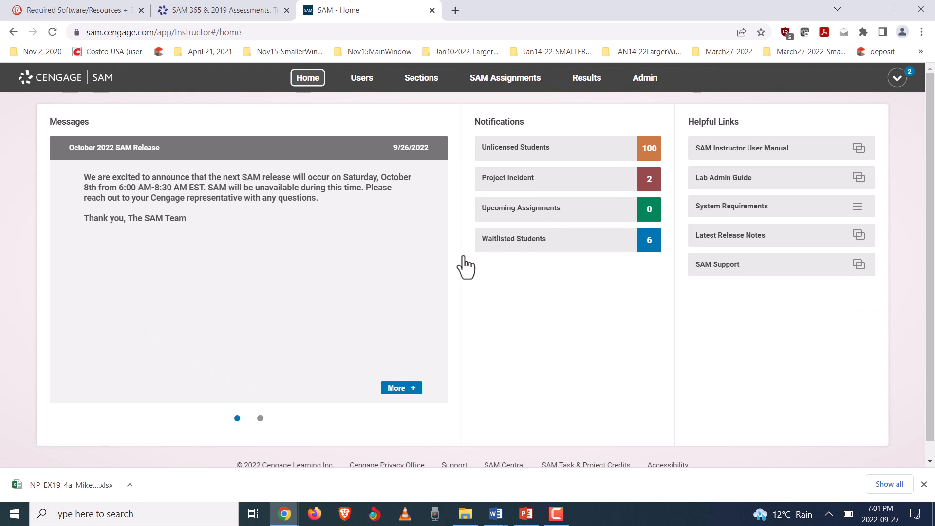
# Switch SAM to Student View and filter the activity list to the NAMIBIA COMP 3077 Fall 2022 Wednesdays & Fridays section
pyautogui.click(898, 78)
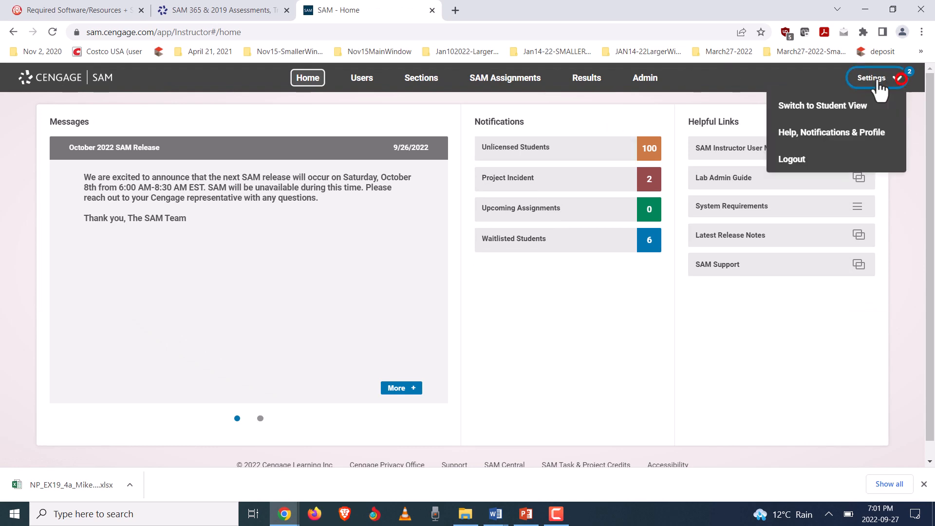
pyautogui.click(817, 113)
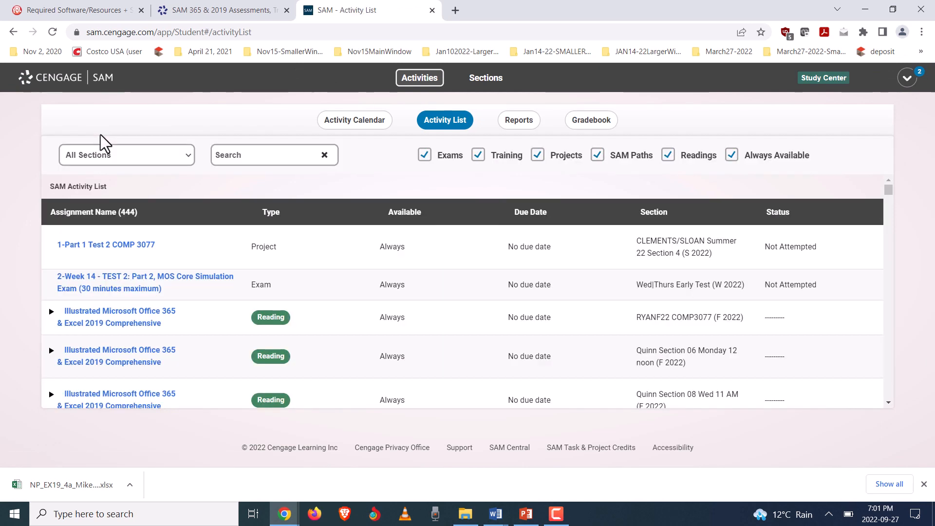
pyautogui.click(100, 155)
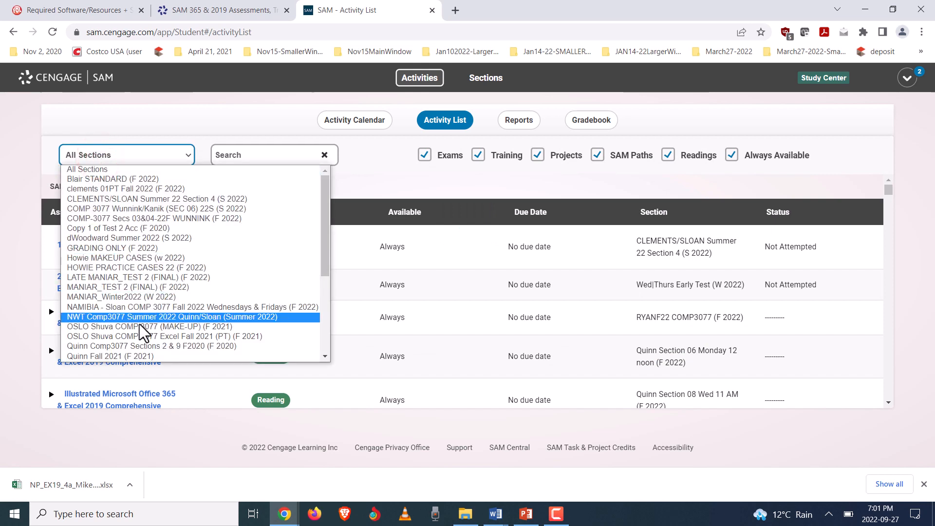
pyautogui.click(131, 312)
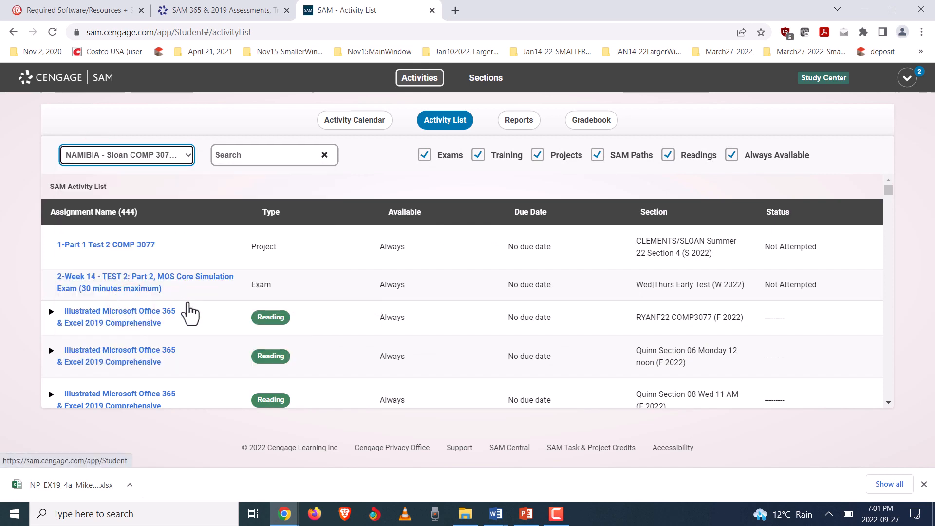
# Locate the Week 4 Case, Week 4 Quiz and Week 4 Quiz Training in the section's activity list
pyautogui.scroll(-6, 186, 307)
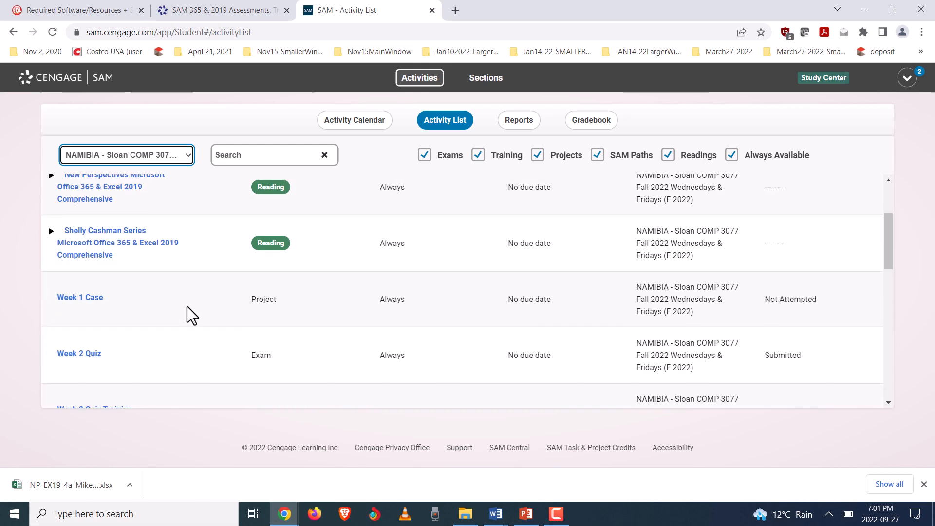
pyautogui.scroll(-1, 186, 316)
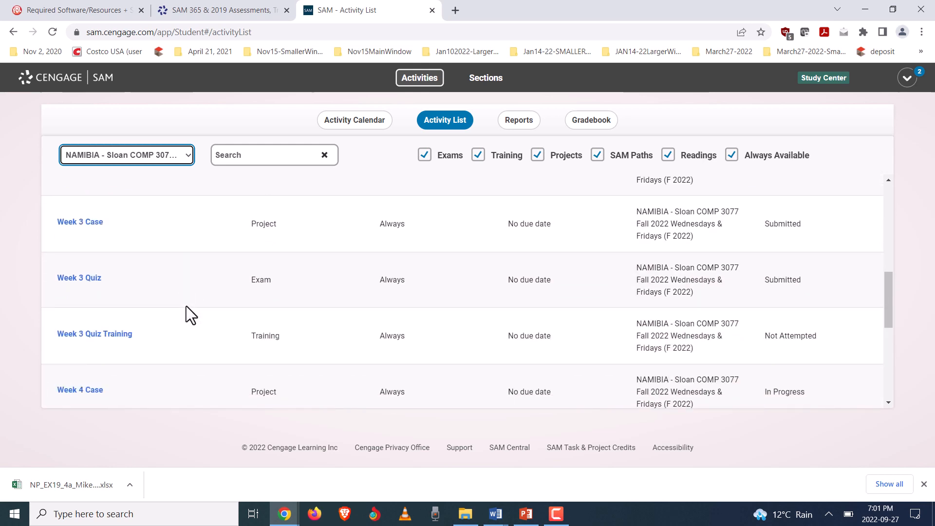
pyautogui.scroll(-2, 183, 312)
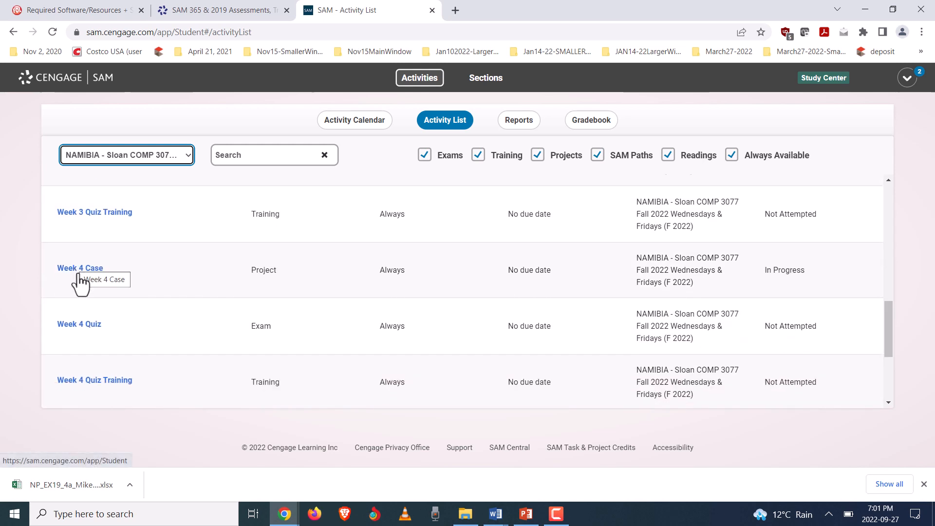
pyautogui.scroll(-1, 156, 384)
pyautogui.click(148, 331)
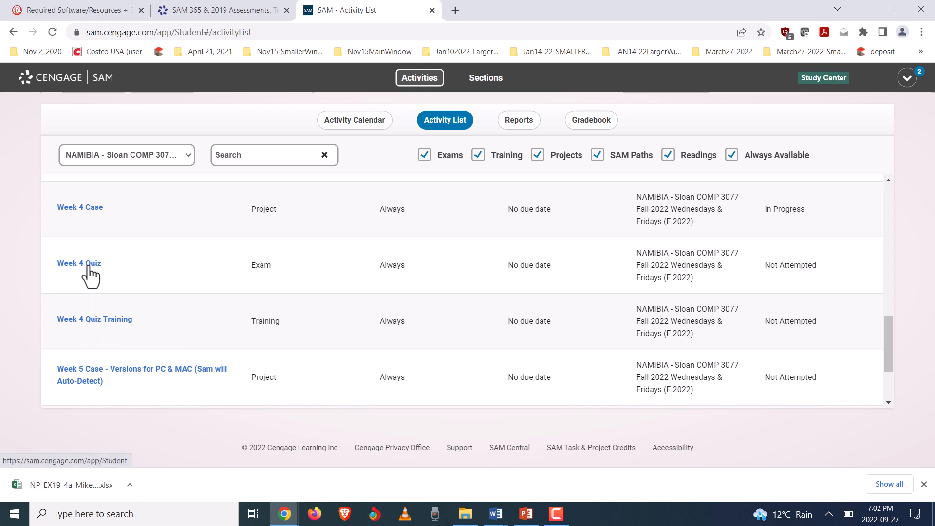
pyautogui.click(453, 13)
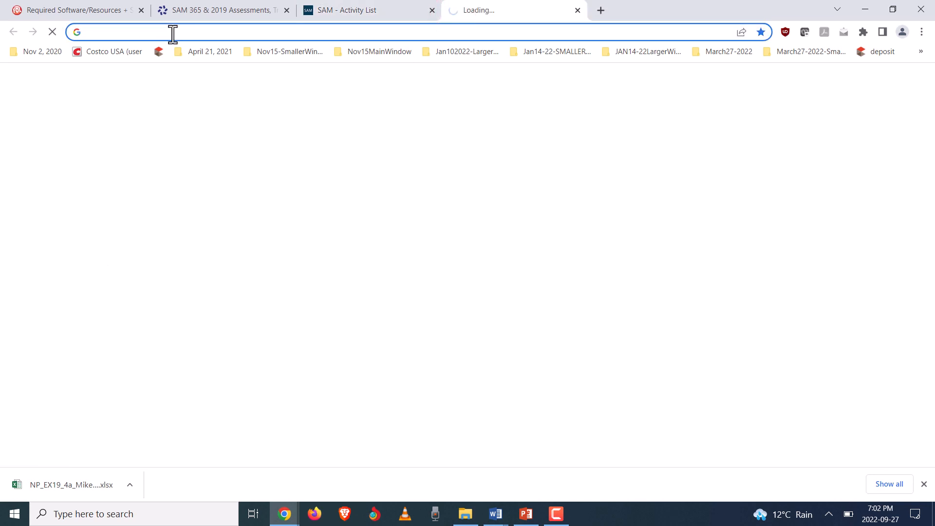
pyautogui.write('sam')
pyautogui.press('Return')
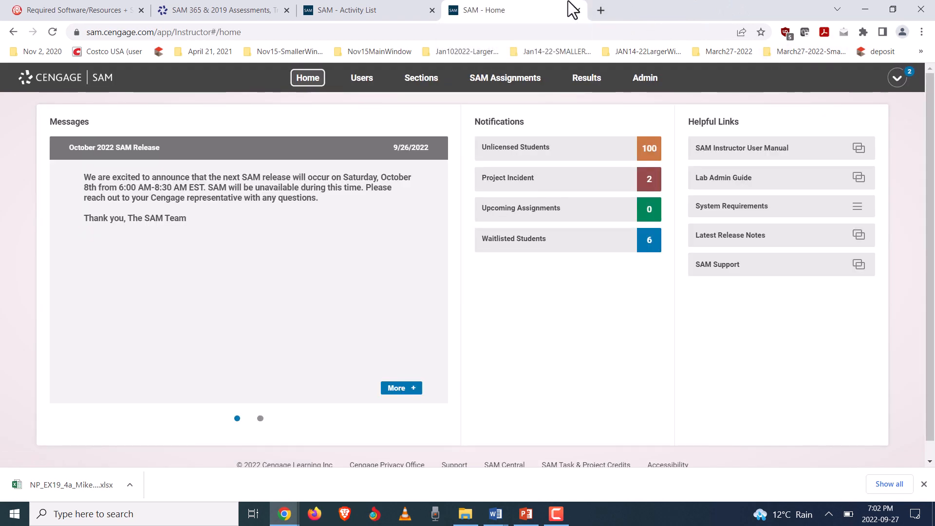
pyautogui.click(578, 11)
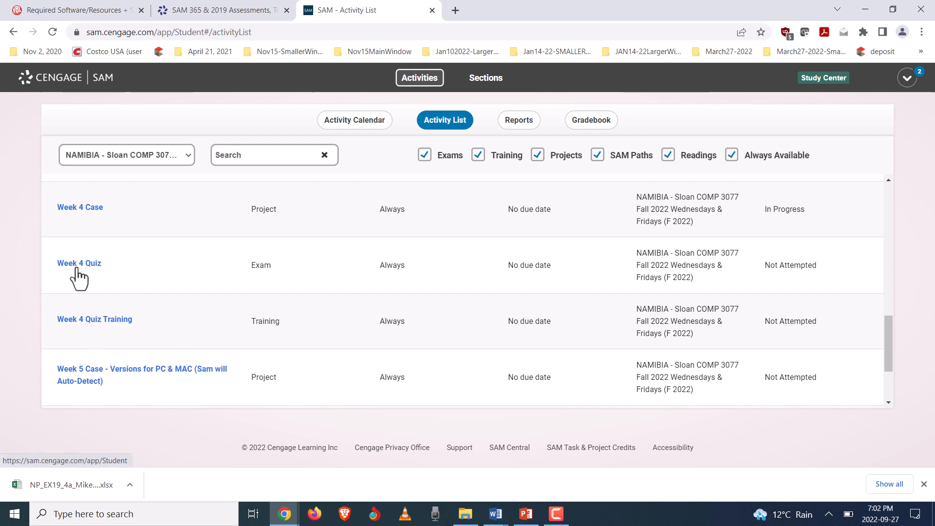
# Start the Week 4 Case and save its instruction document and start workbook to the Downloads folder
pyautogui.click(92, 206)
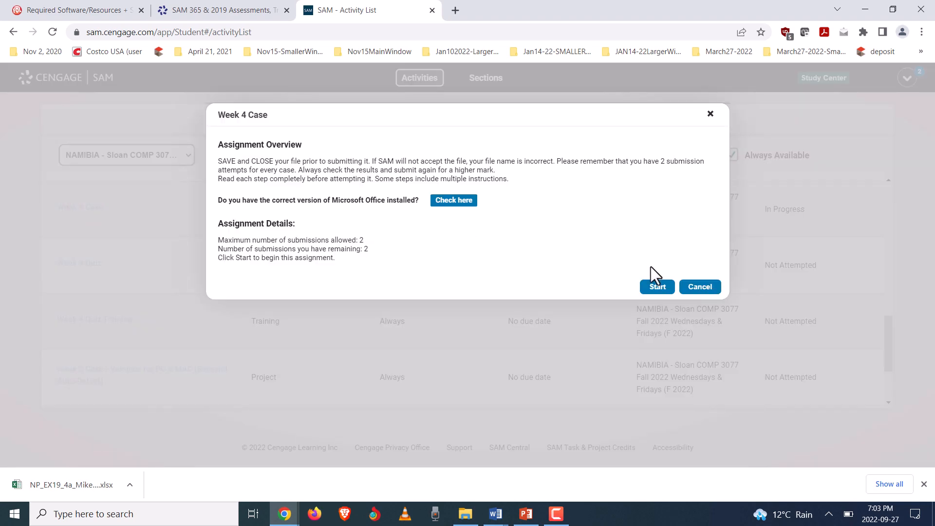
pyautogui.click(655, 288)
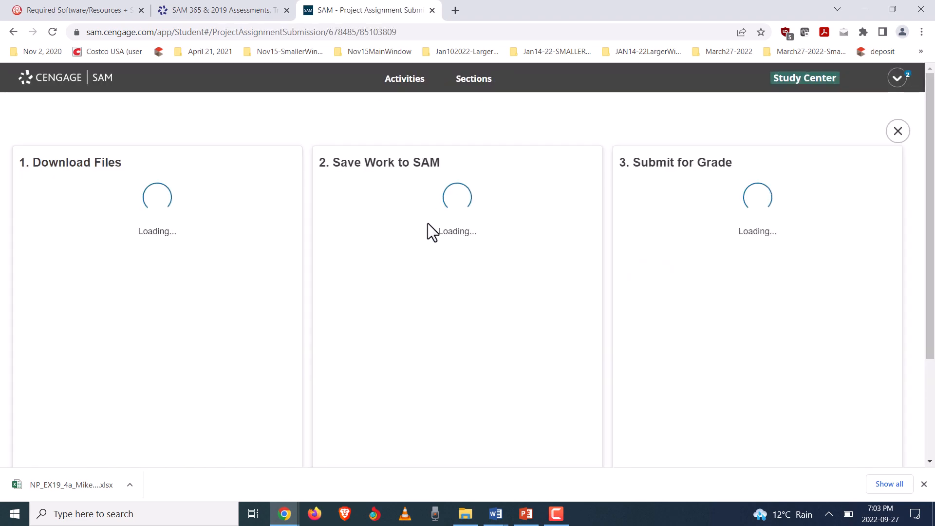
pyautogui.click(125, 188)
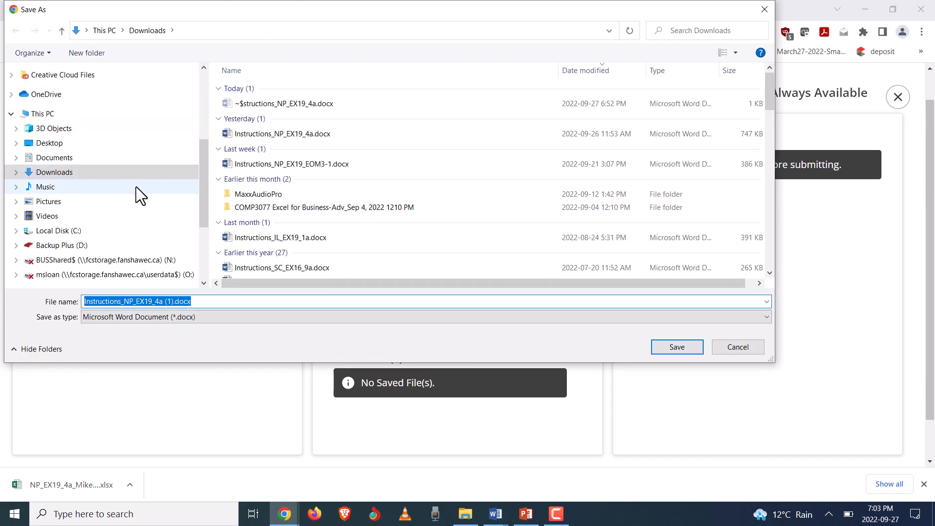
pyautogui.click(670, 349)
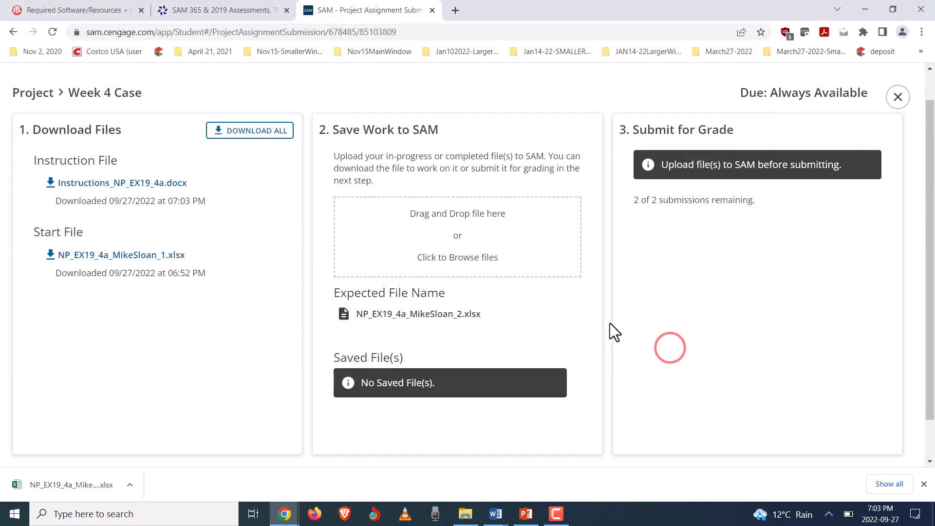
pyautogui.click(105, 255)
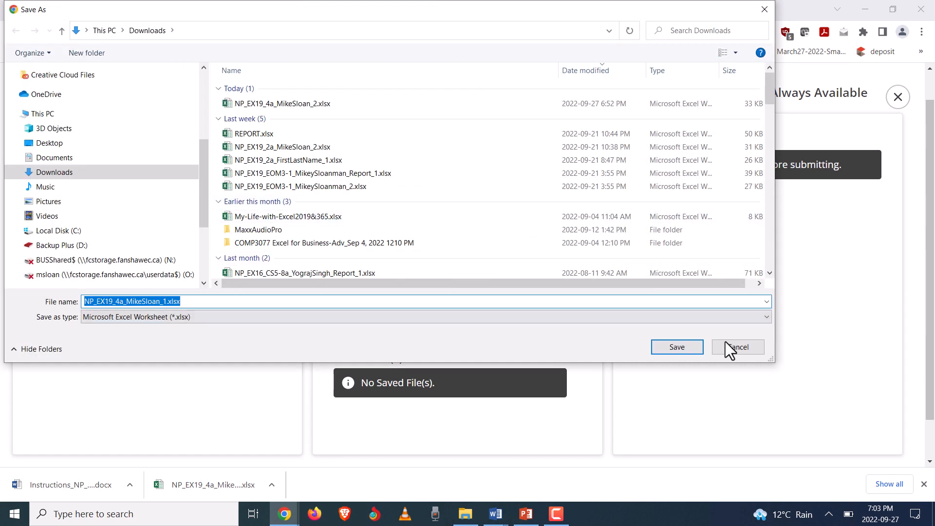
pyautogui.click(677, 348)
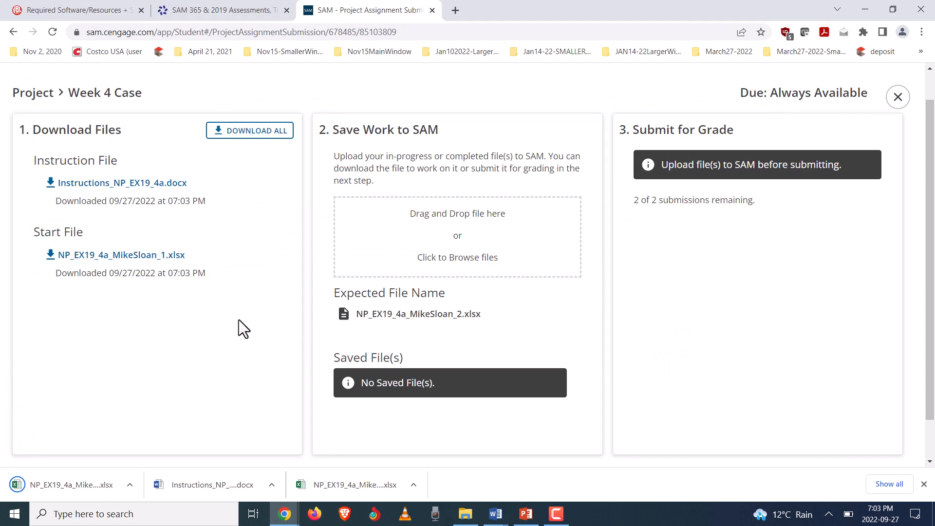
# Show the downloaded workbook in its folder and delete the older NP_EX19_4a workbook copy ending in _2.xlsx
pyautogui.click(128, 486)
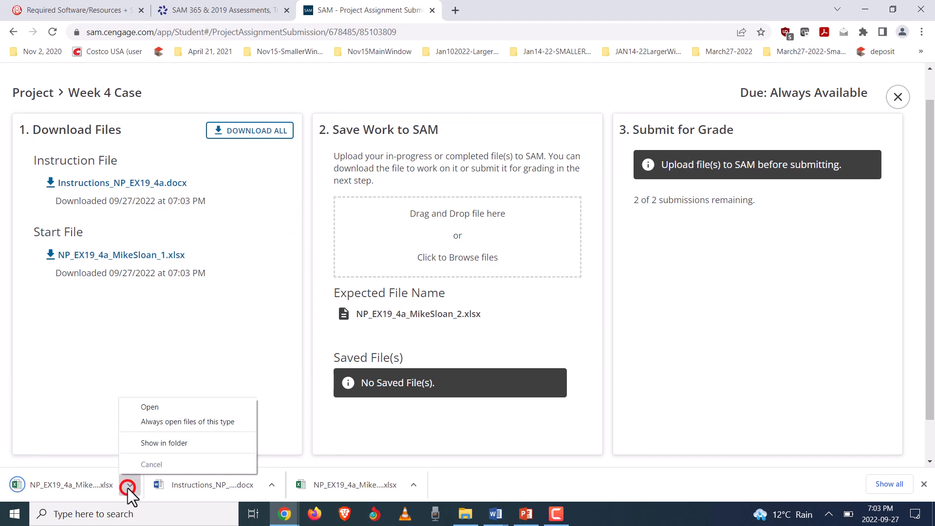
pyautogui.click(147, 447)
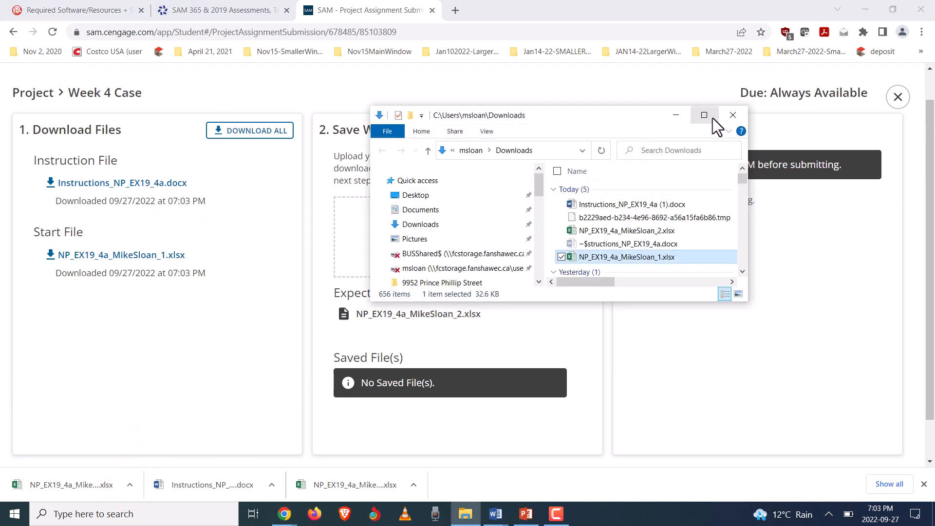
pyautogui.click(710, 116)
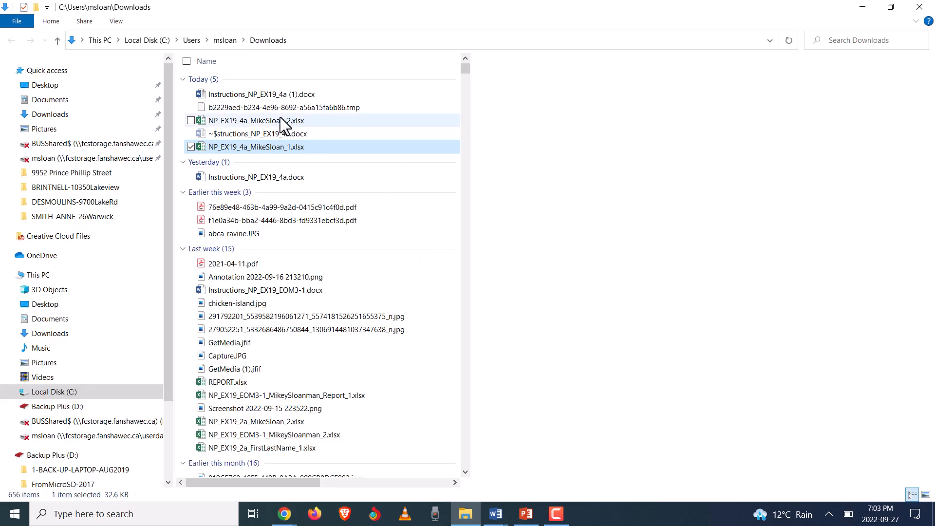
pyautogui.click(256, 120)
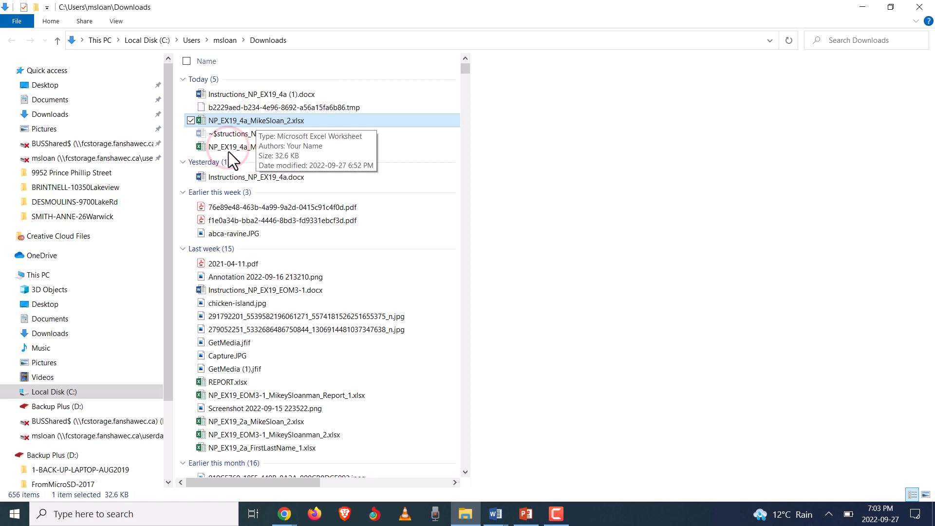
pyautogui.click(864, 4)
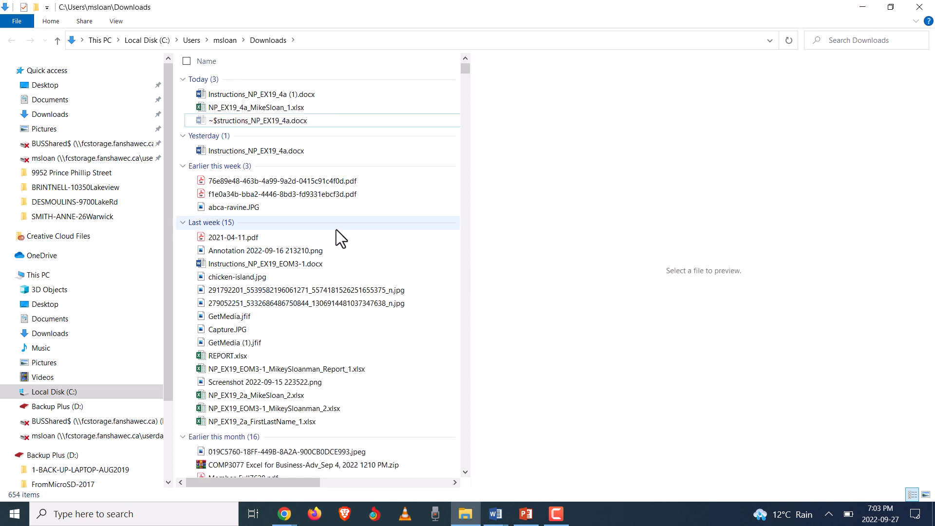
# Rename the downloaded NP_EX19_4a start workbook so that its name ends in _2 instead of _1
pyautogui.click(224, 108)
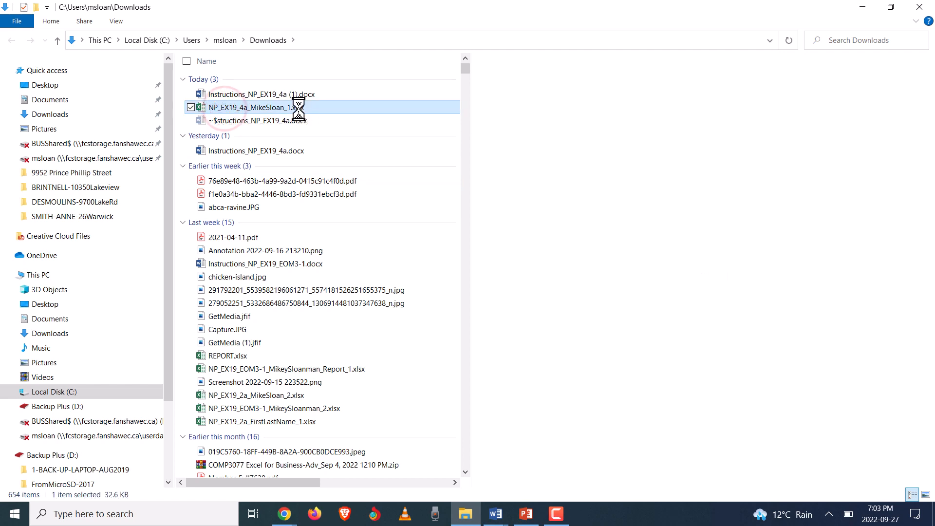
pyautogui.rightClick(298, 109)
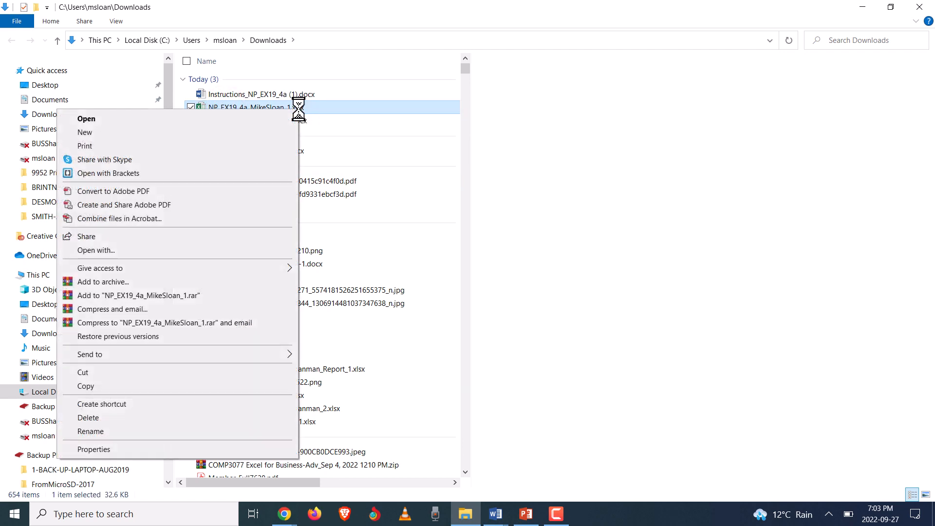
pyautogui.click(130, 431)
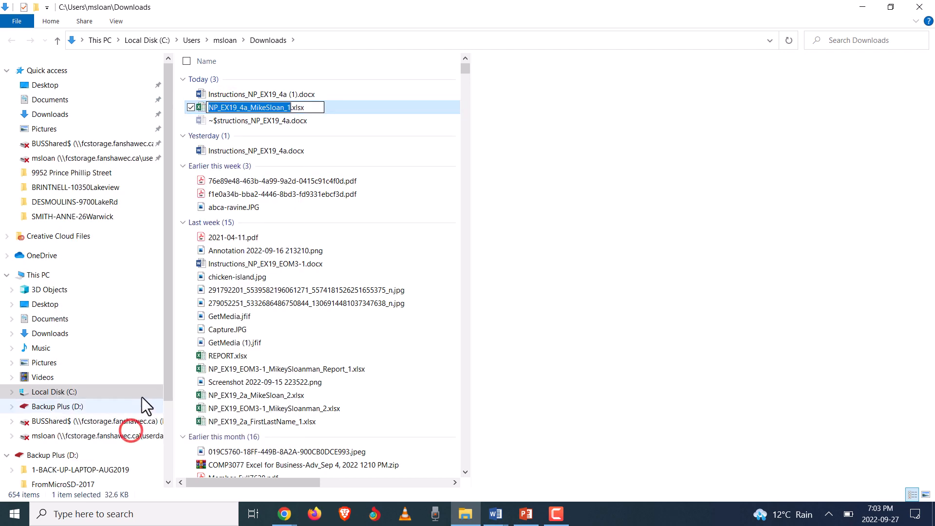
pyautogui.click(289, 107)
pyautogui.press('BackSpace')
pyautogui.write('2')
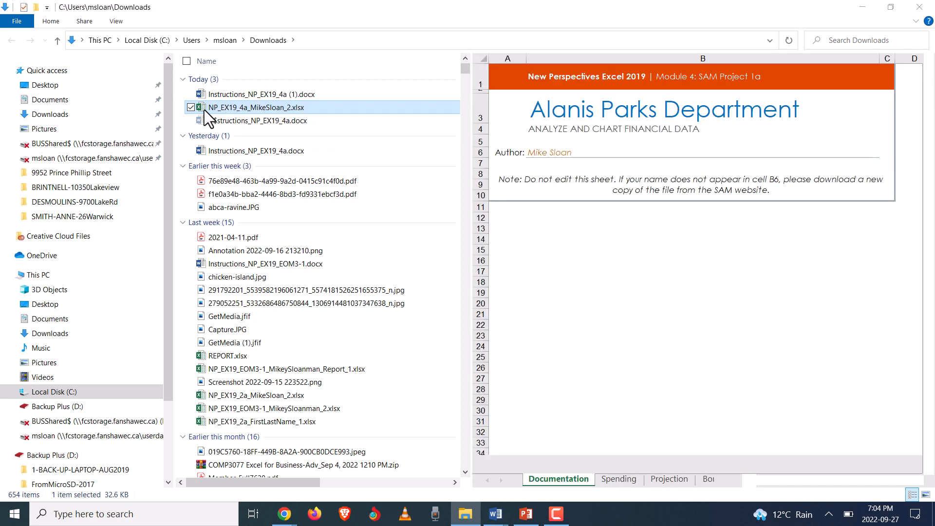
# Open the renamed NP_EX19_4a workbook and the instruction document Instructions_NP_EX19_4a (1).docx
pyautogui.click(288, 108)
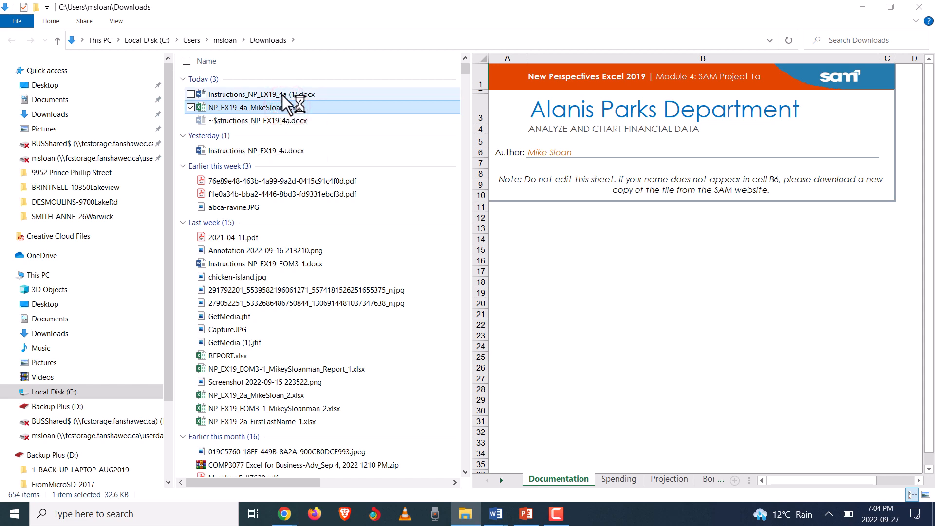
pyautogui.click(282, 95)
pyautogui.doubleClick(282, 95)
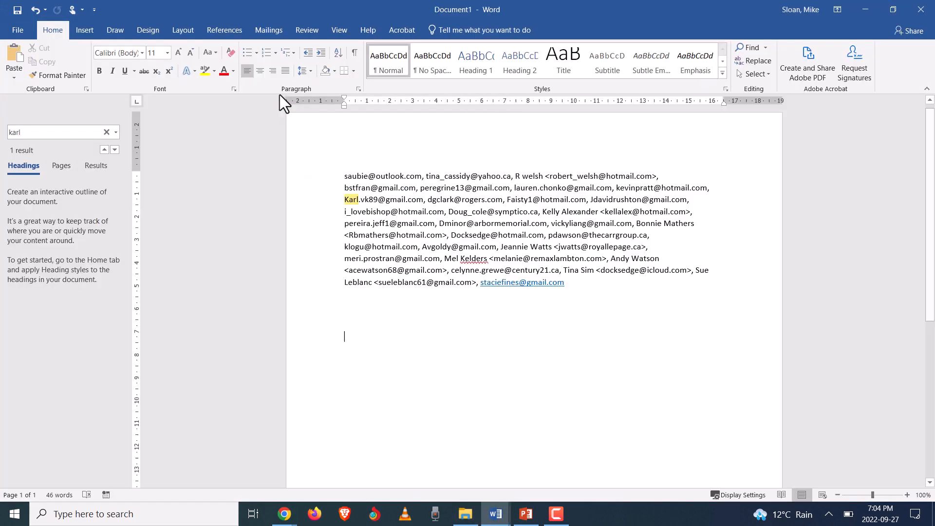
# Try to bring up the Instructions_NP_EX19_4a.docx window in Word and minimize the unrelated Document1
pyautogui.click(867, 10)
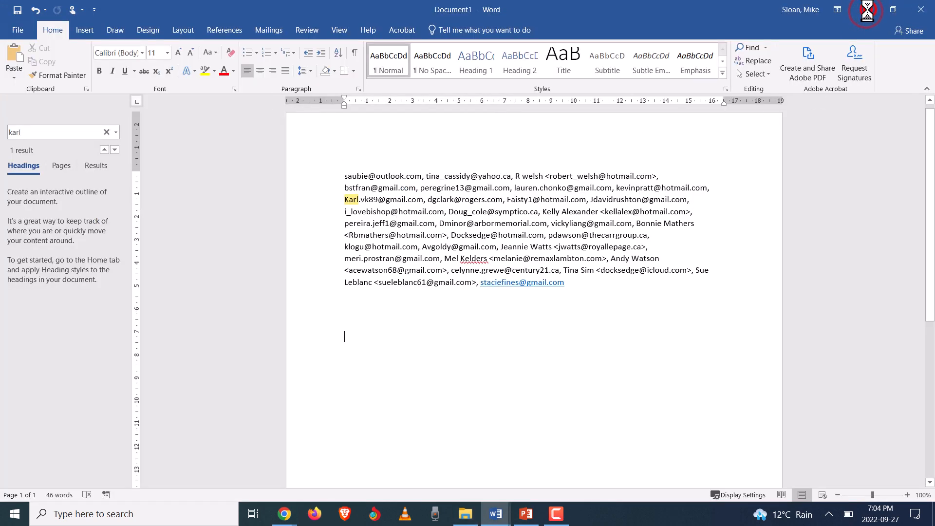
pyautogui.moveTo(498, 516)
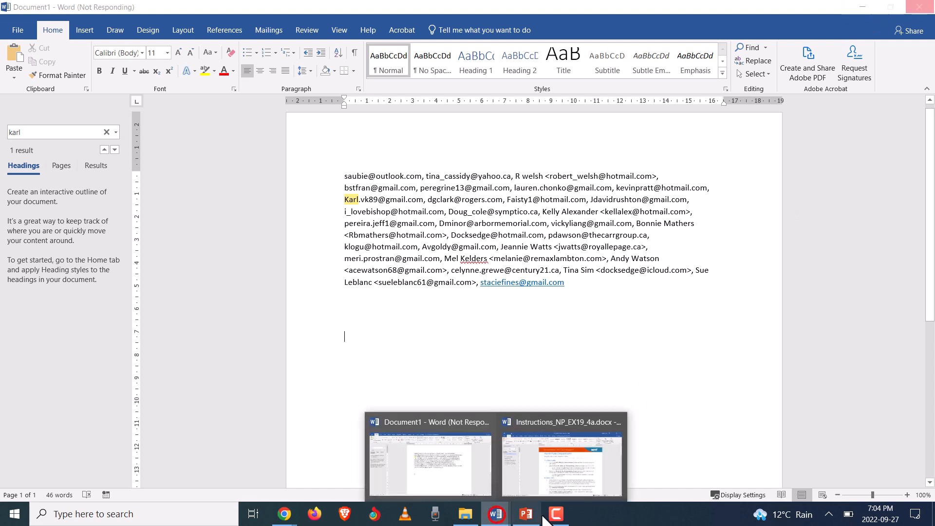
pyautogui.click(557, 481)
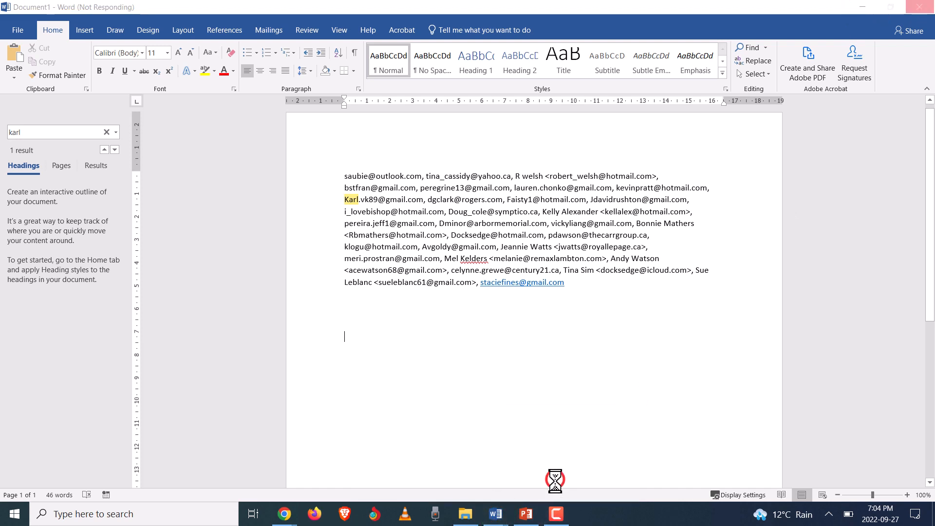
pyautogui.click(865, 5)
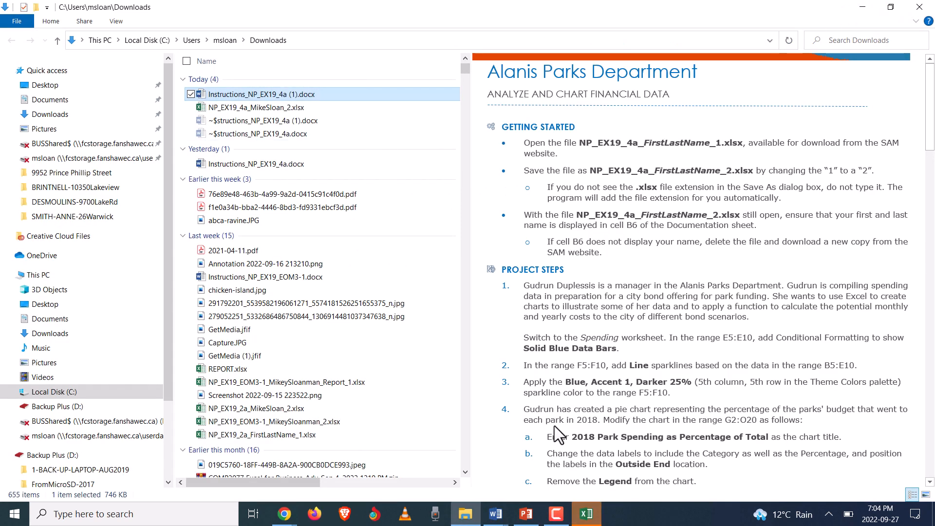
# Switch to the opened NP_EX19_4a workbook in Excel and enable editing to leave Protected View
pyautogui.click(602, 516)
pyautogui.click(591, 516)
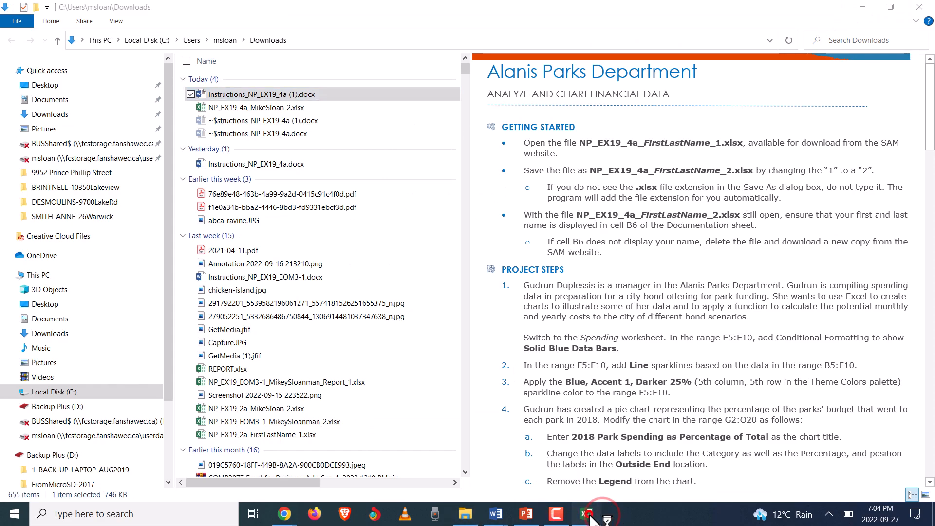
pyautogui.click(590, 515)
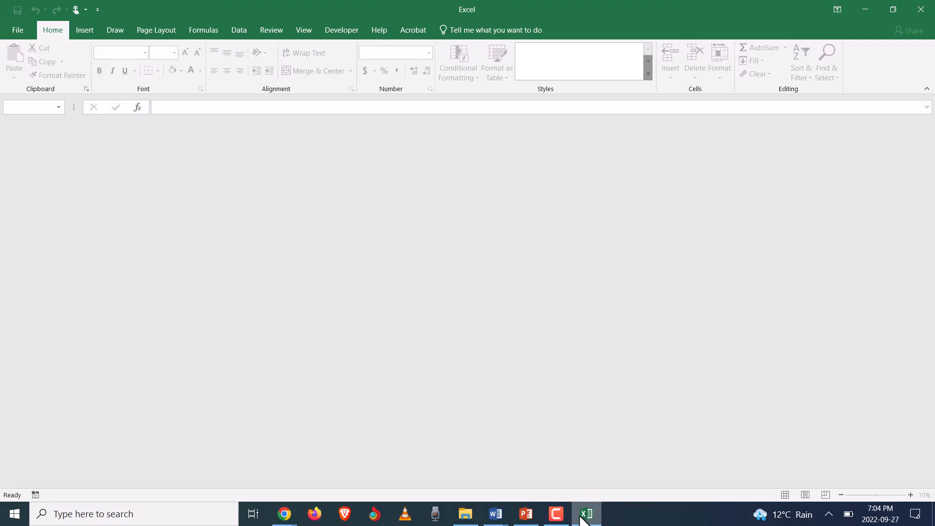
pyautogui.moveTo(531, 510)
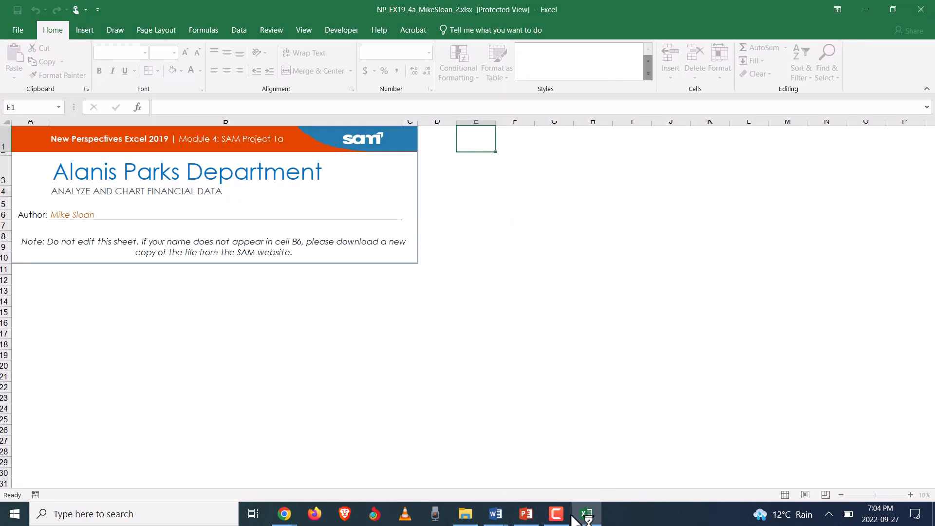
pyautogui.click(557, 516)
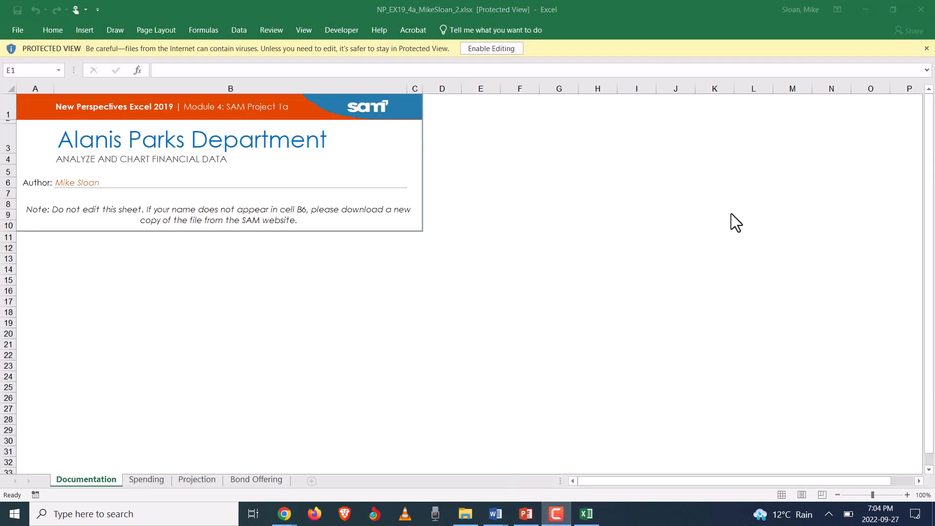
pyautogui.click(670, 127)
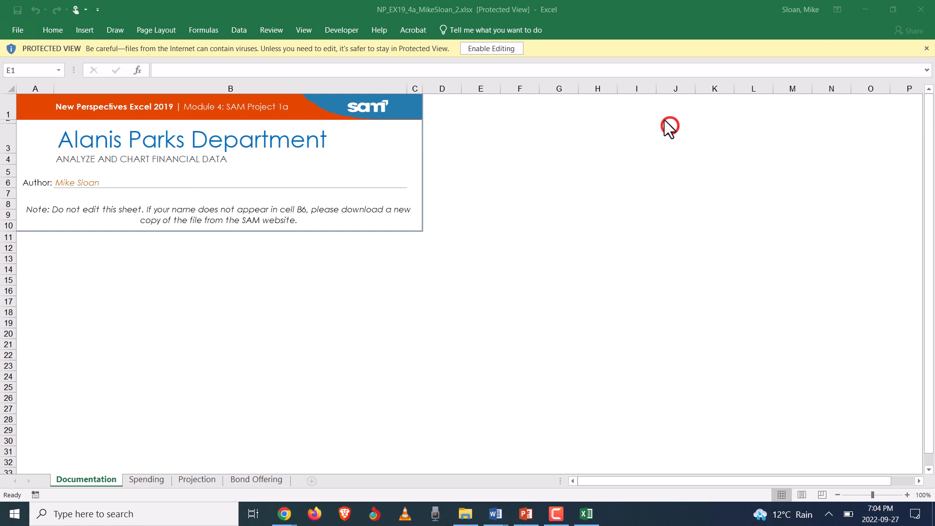
pyautogui.click(476, 47)
# Switch to the 3.1-Case.pptx presentation in PowerPoint and highlight the Week 4 SAM Case and SAM Grace Period bullets on slide 2
pyautogui.click(553, 517)
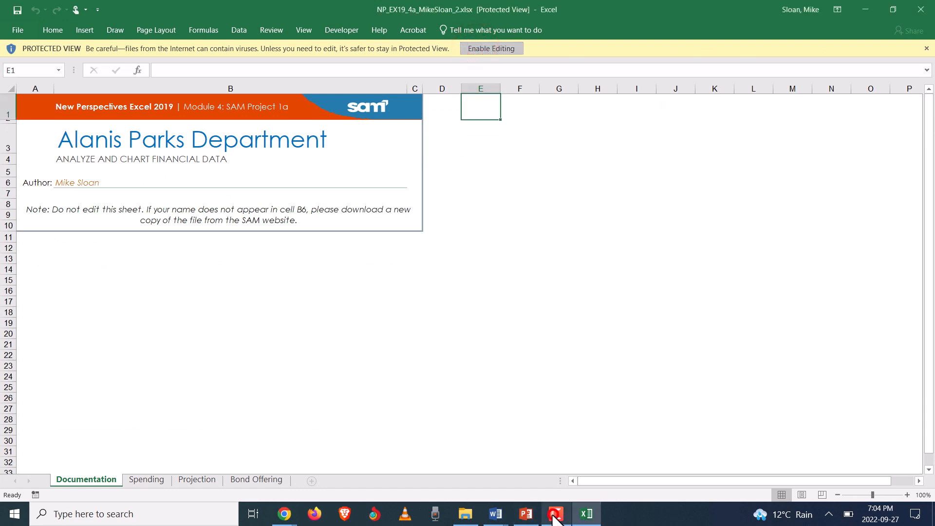
pyautogui.click(538, 521)
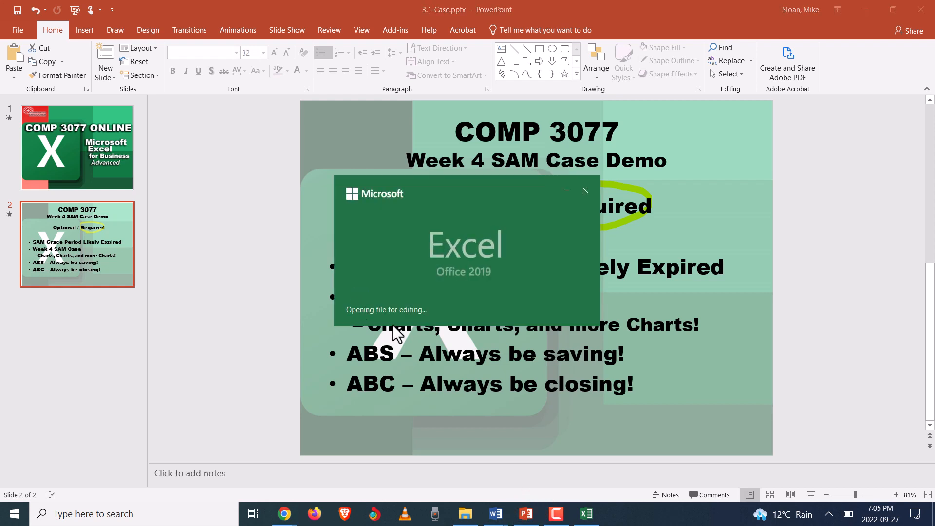
pyautogui.click(673, 292)
pyautogui.moveTo(347, 297); pyautogui.dragTo(703, 332)
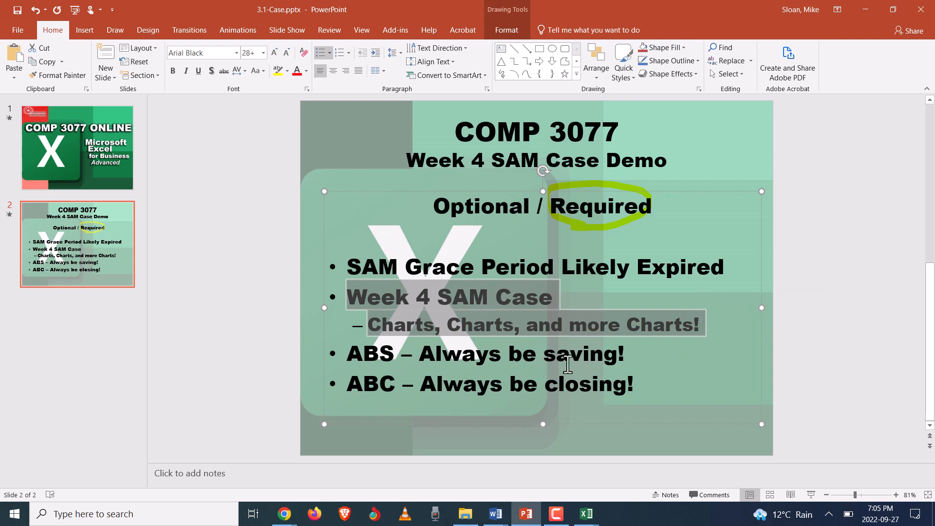
pyautogui.click(536, 358)
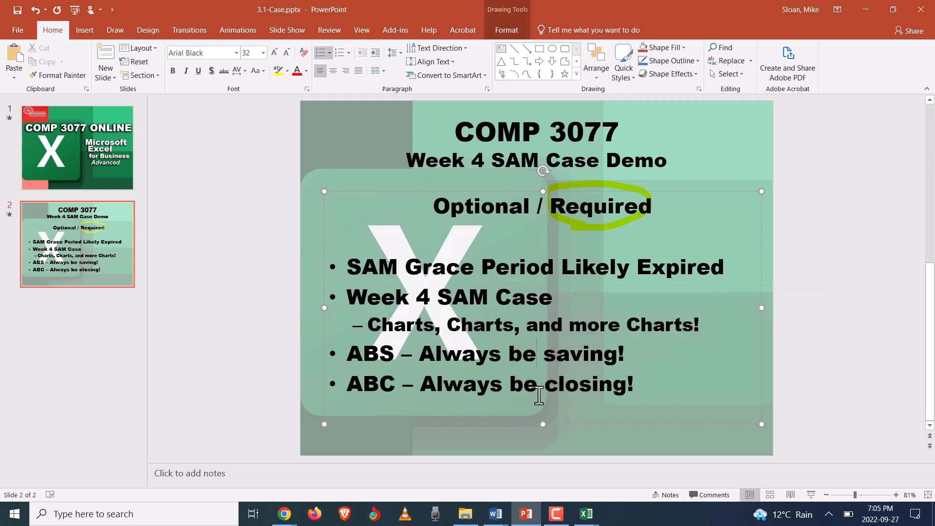
pyautogui.click(449, 269)
pyautogui.moveTo(739, 264); pyautogui.dragTo(366, 265)
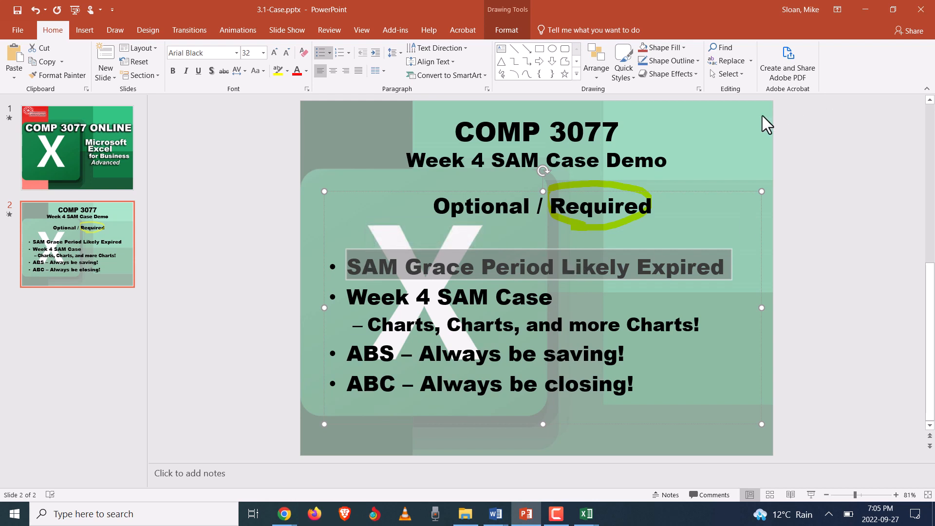
pyautogui.click(685, 127)
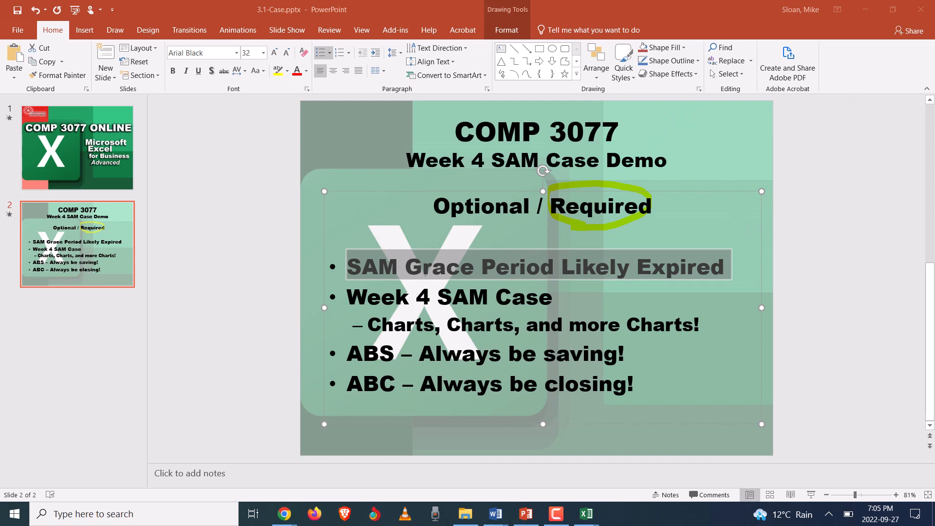
# Switch to the Instructions_NP_EX19_4a.docx window in Word and find step 1 under Project Steps
pyautogui.click(493, 516)
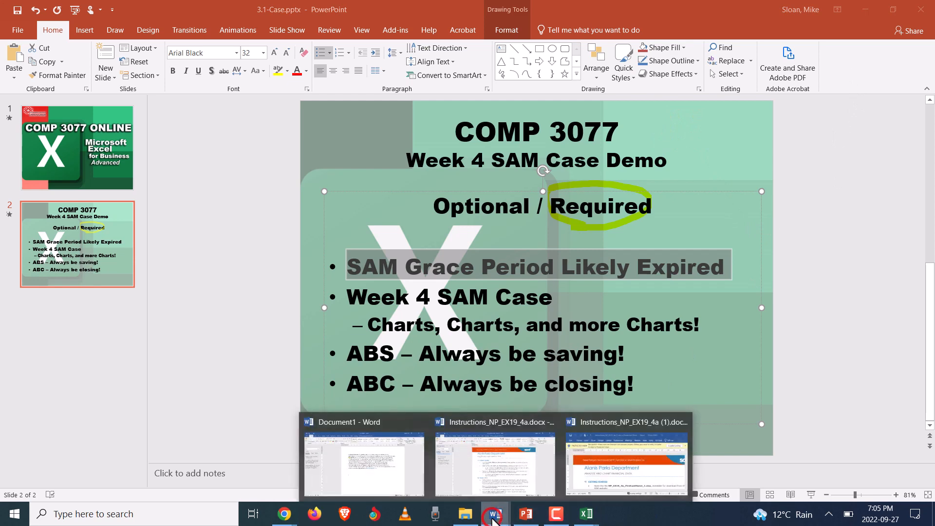
pyautogui.click(493, 469)
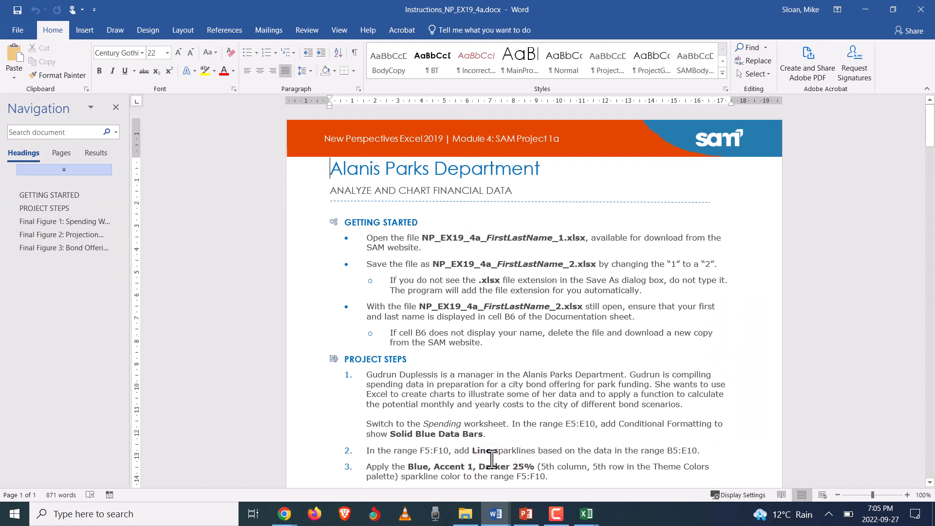
pyautogui.scroll(-2, 484, 251)
pyautogui.click(546, 204)
pyautogui.scroll(-2, 568, 260)
pyautogui.moveTo(367, 258); pyautogui.dragTo(438, 261)
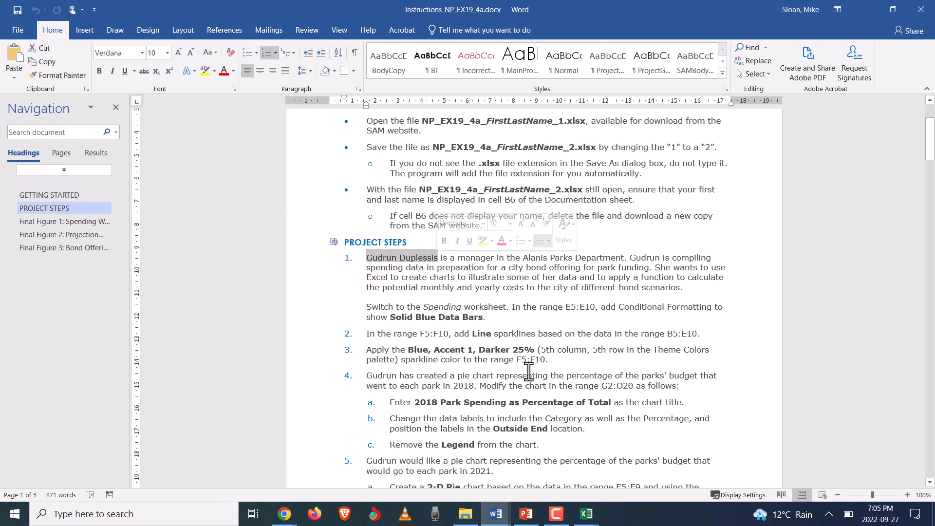
pyautogui.click(452, 257)
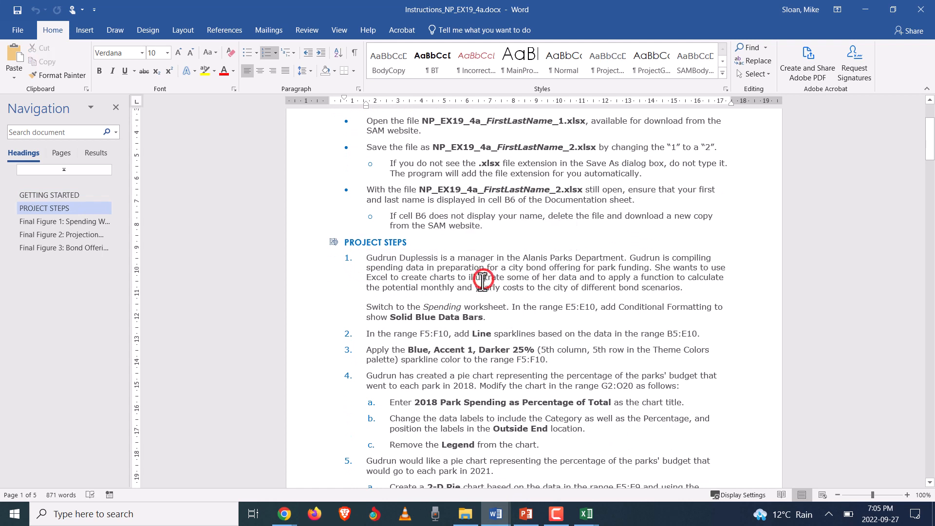
# Read project step 1, marking the manager's surname and the paragraph about conditional formatting in the range E5:E10
pyautogui.click(436, 257)
pyautogui.moveTo(436, 257); pyautogui.dragTo(400, 256)
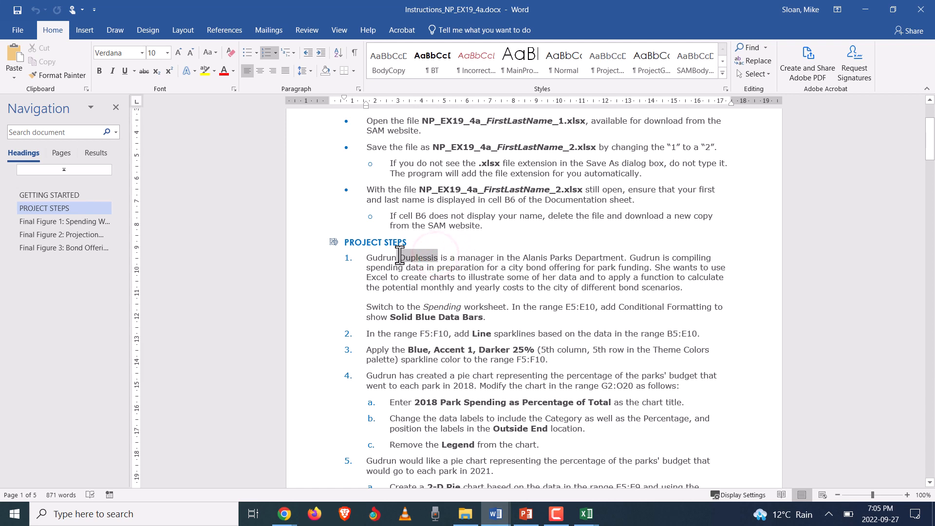
pyautogui.click(404, 267)
pyautogui.moveTo(400, 260); pyautogui.dragTo(438, 260)
pyautogui.click(440, 270)
pyautogui.click(527, 270)
pyautogui.click(429, 255)
pyautogui.moveTo(440, 255); pyautogui.dragTo(399, 258)
pyautogui.click(400, 265)
pyautogui.click(518, 246)
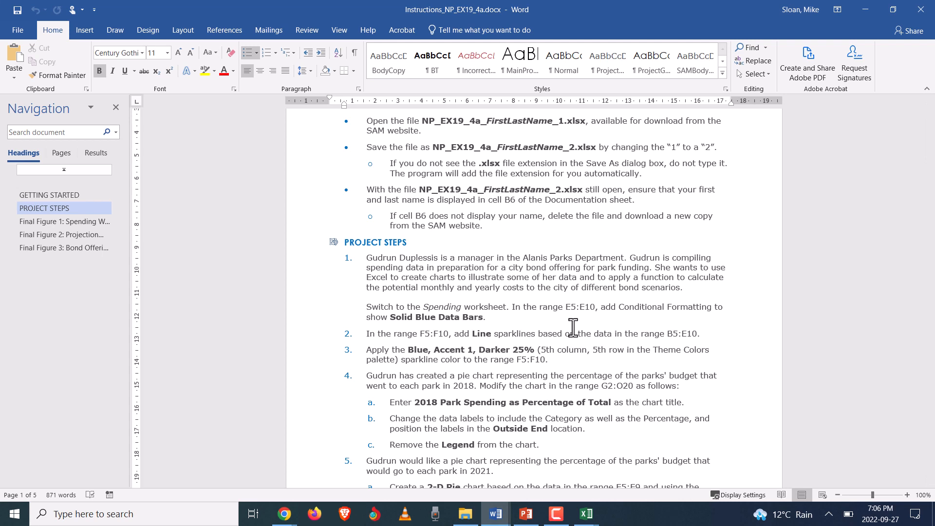
pyautogui.tripleClick(439, 311)
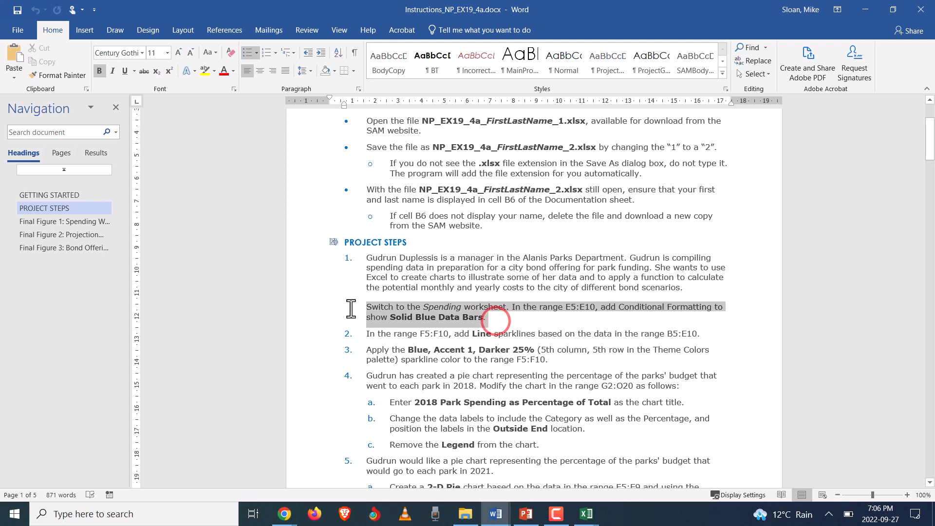
pyautogui.click(519, 322)
# Switch to the NP_EX19_4a workbook in Excel and bring up its editable window
pyautogui.hotkey('alt', 'Tab')
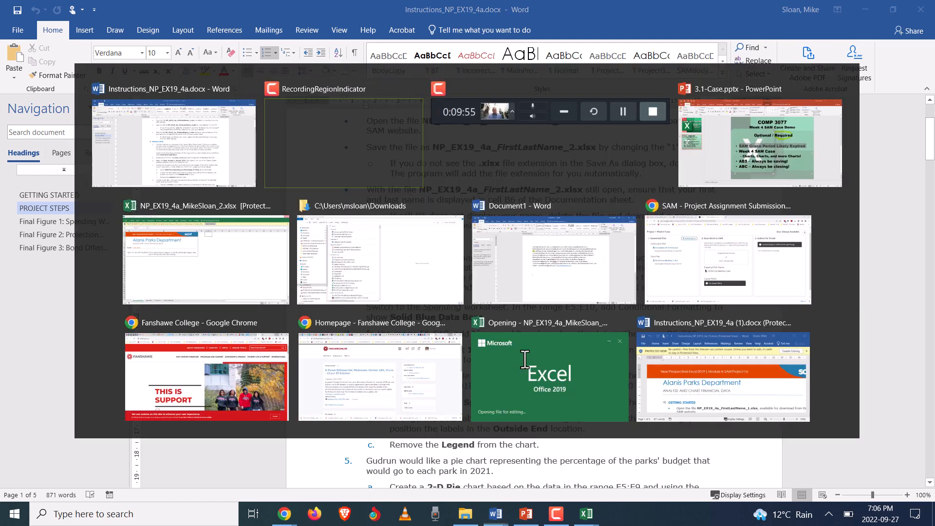
pyautogui.click(586, 515)
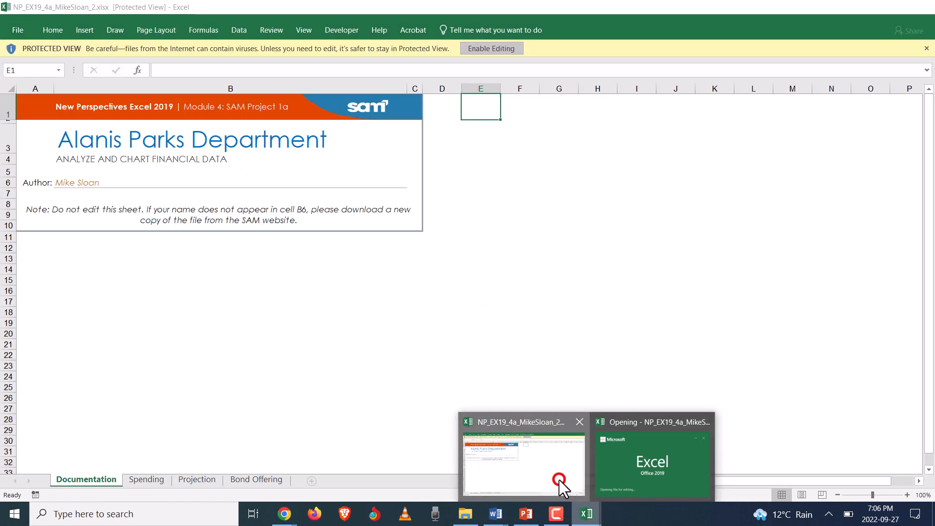
pyautogui.click(559, 481)
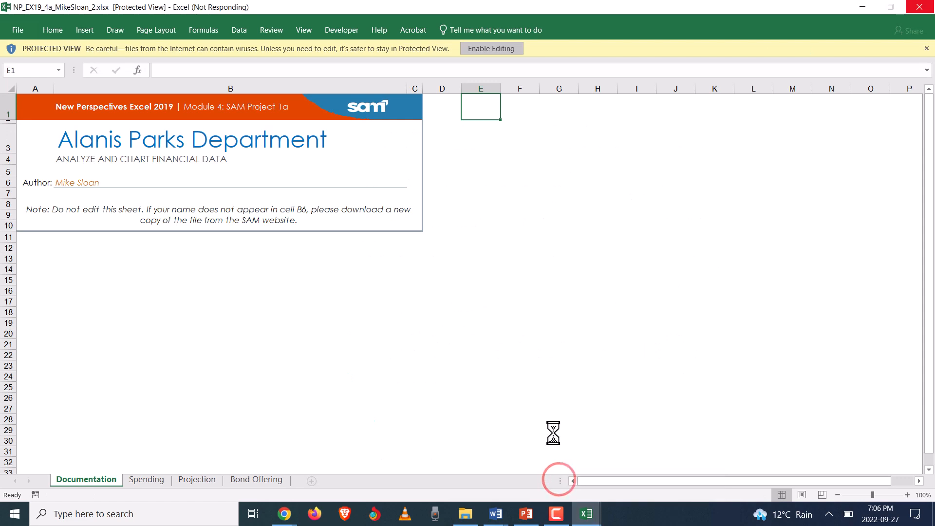
pyautogui.click(502, 48)
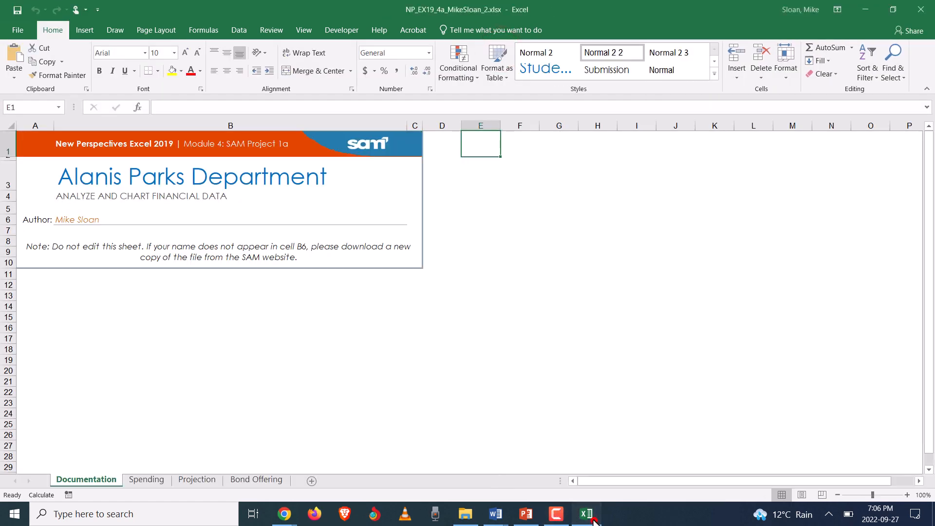
pyautogui.click(591, 521)
pyautogui.click(588, 520)
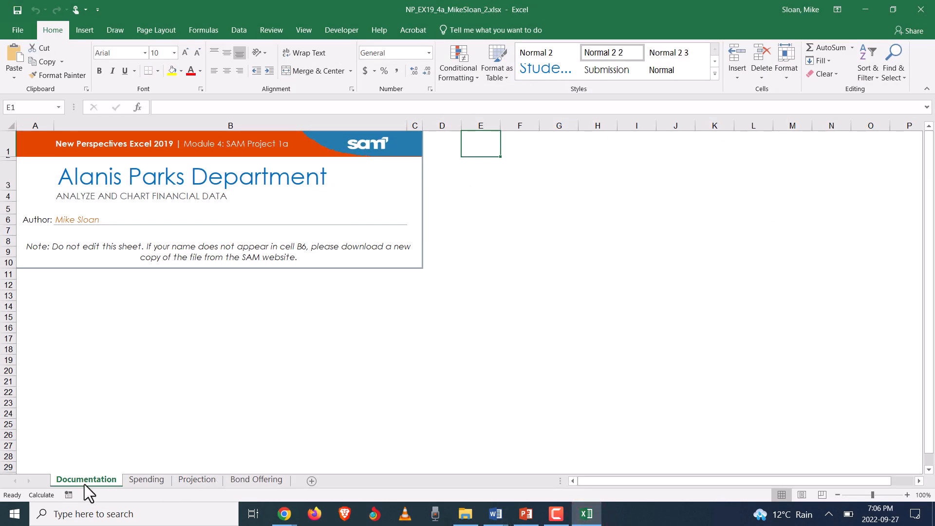
# Look through the Spending, Projection and Bond Offering worksheets and return to Spending
pyautogui.click(152, 481)
pyautogui.click(189, 483)
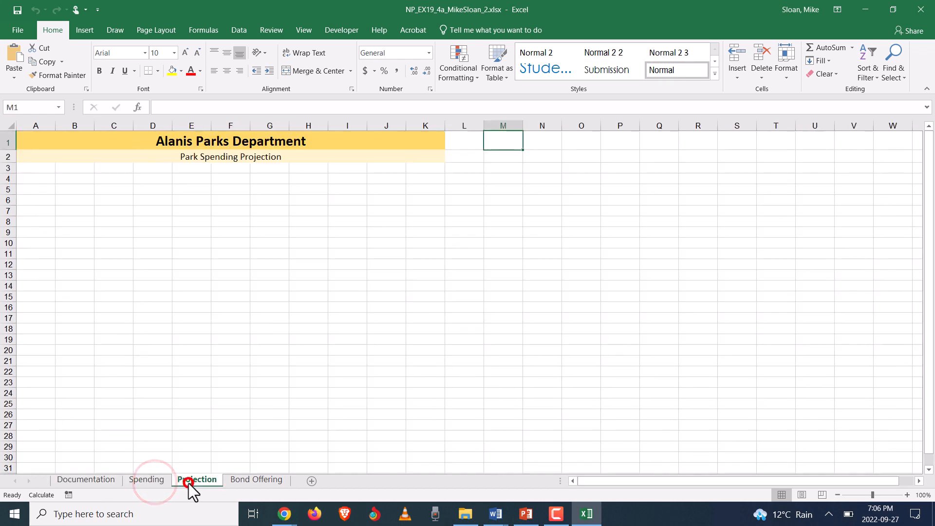
pyautogui.click(246, 482)
pyautogui.click(146, 481)
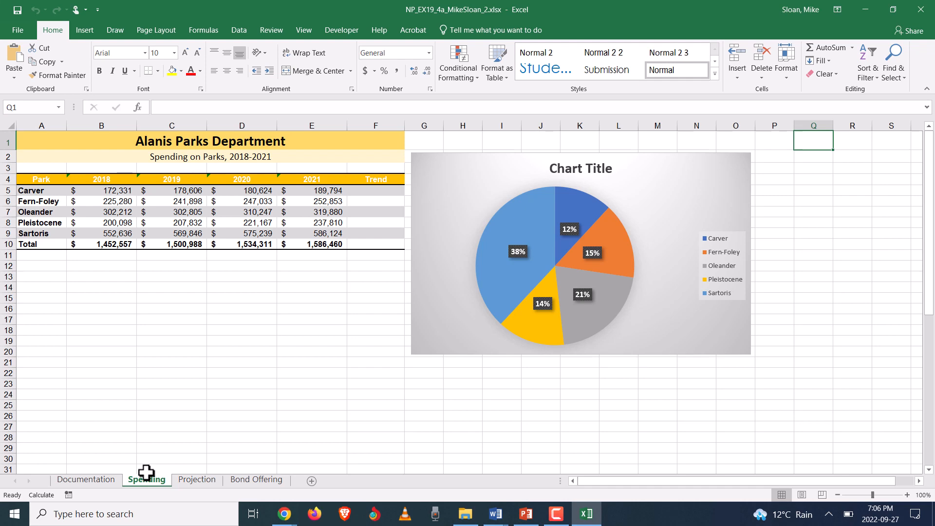
# Check project step 1 in the Word instructions and select E5:E10 on the Spending worksheet in Excel
pyautogui.hotkey('alt', 'Tab')
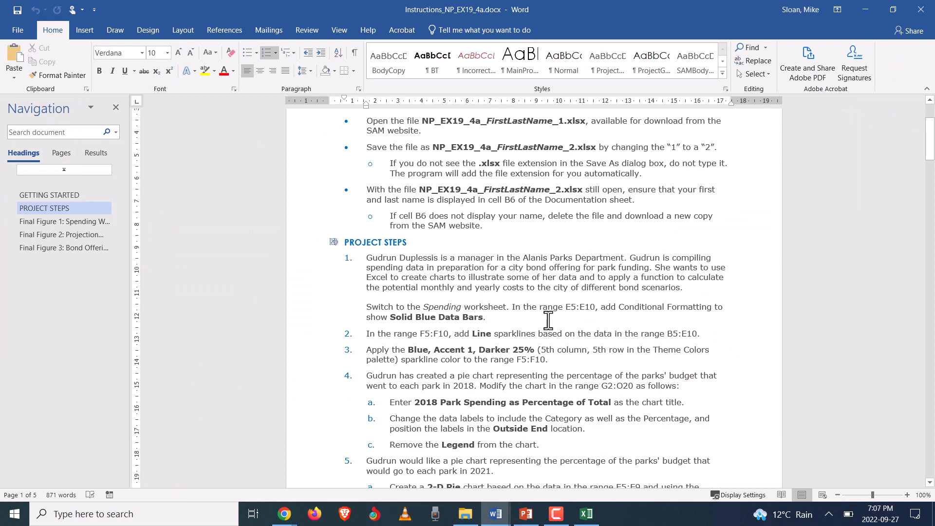
pyautogui.hotkey('alt', 'Tab')
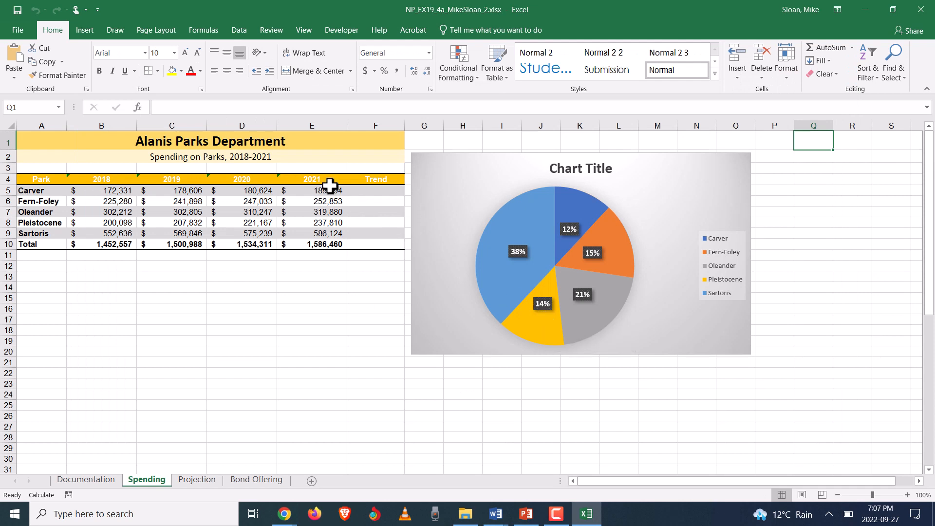
pyautogui.moveTo(303, 189); pyautogui.dragTo(302, 242)
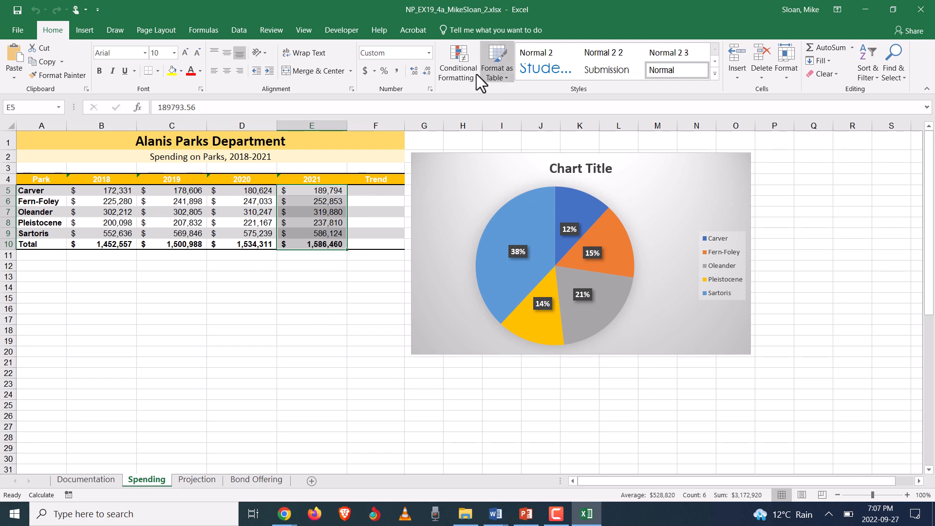
# Examine the conditional formatting data bar options for E5:E10 and recheck the required style in the Word instructions
pyautogui.click(464, 69)
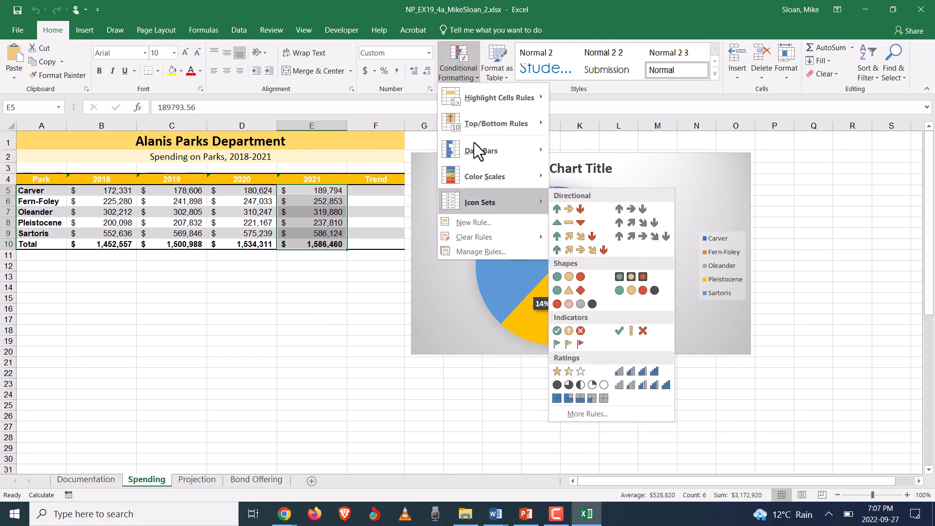
pyautogui.moveTo(483, 151)
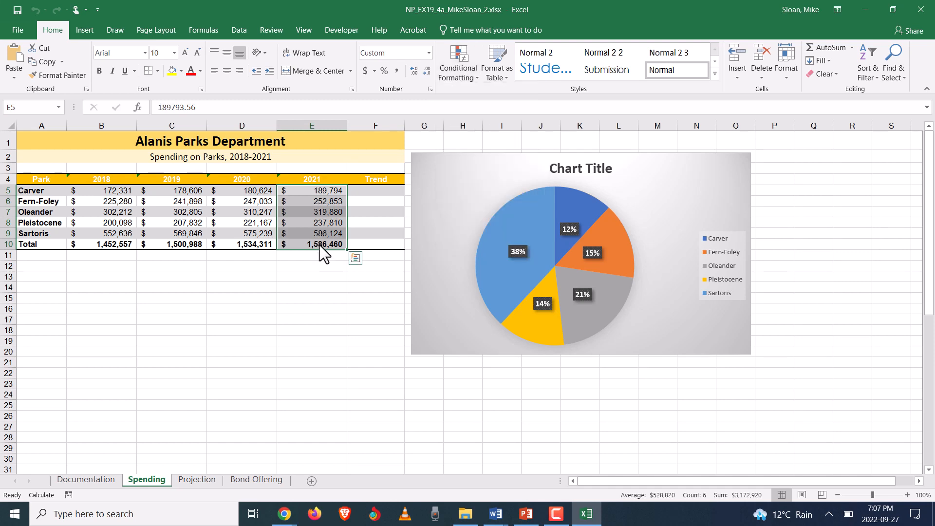
pyautogui.hotkey('alt', 'Tab')
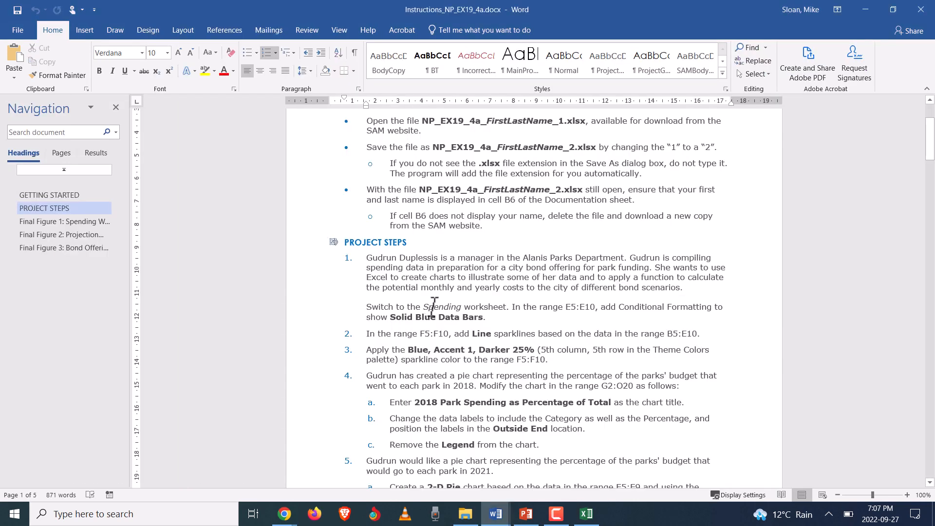
pyautogui.hotkey('alt', 'Tab')
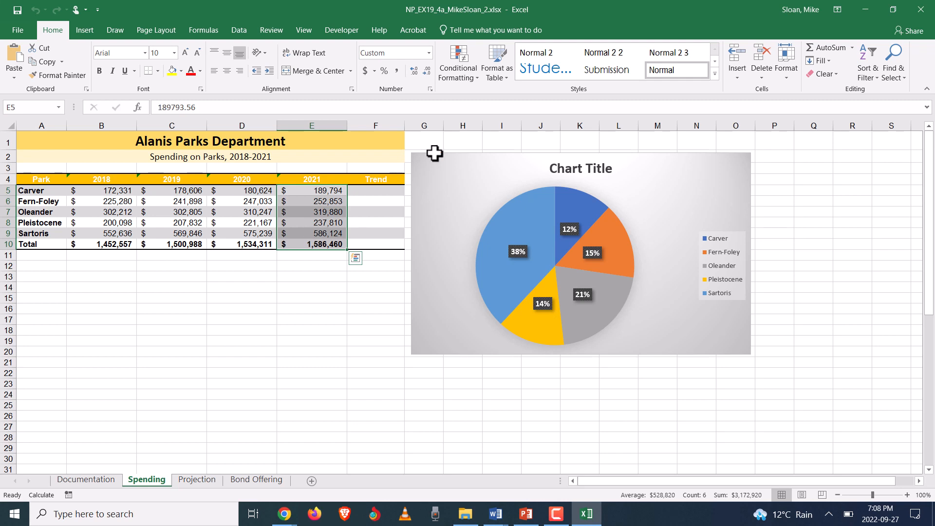
pyautogui.click(465, 69)
pyautogui.moveTo(496, 153)
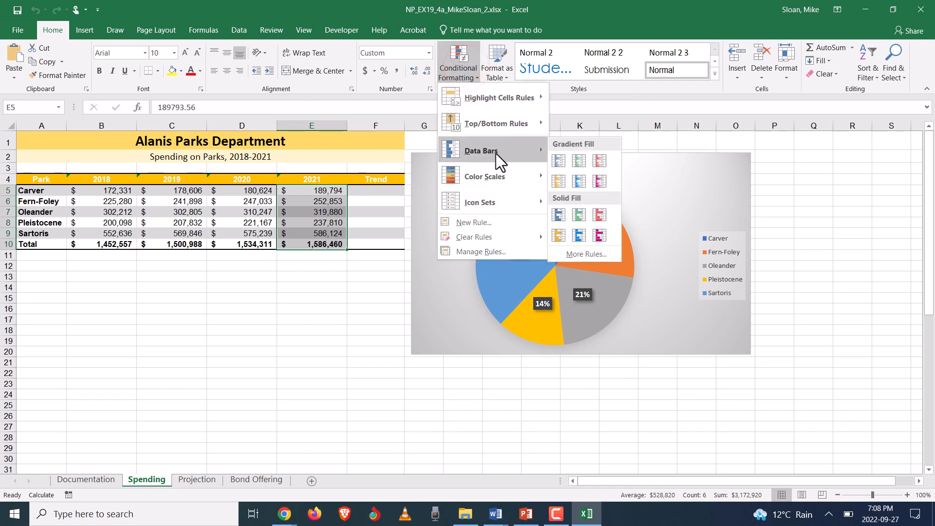
pyautogui.press('Escape')
pyautogui.hotkey('alt', 'Tab')
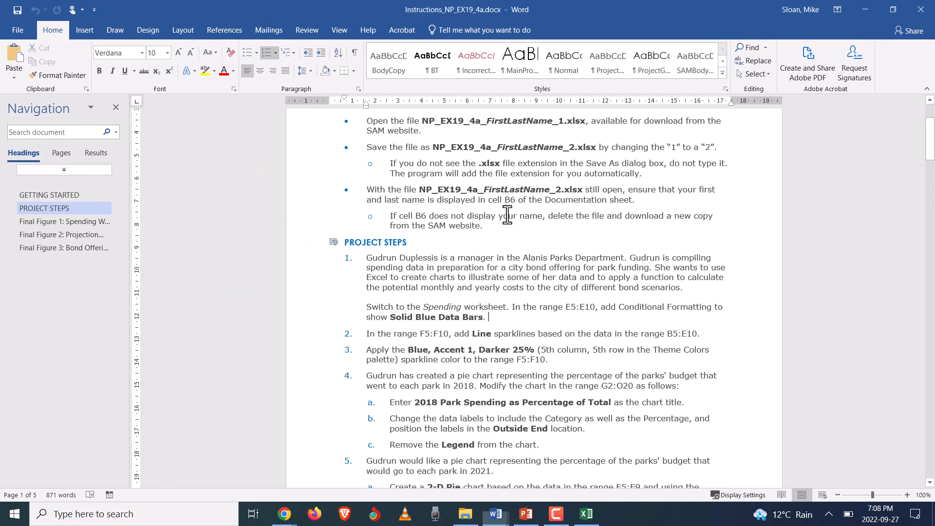
pyautogui.hotkey('alt', 'Tab')
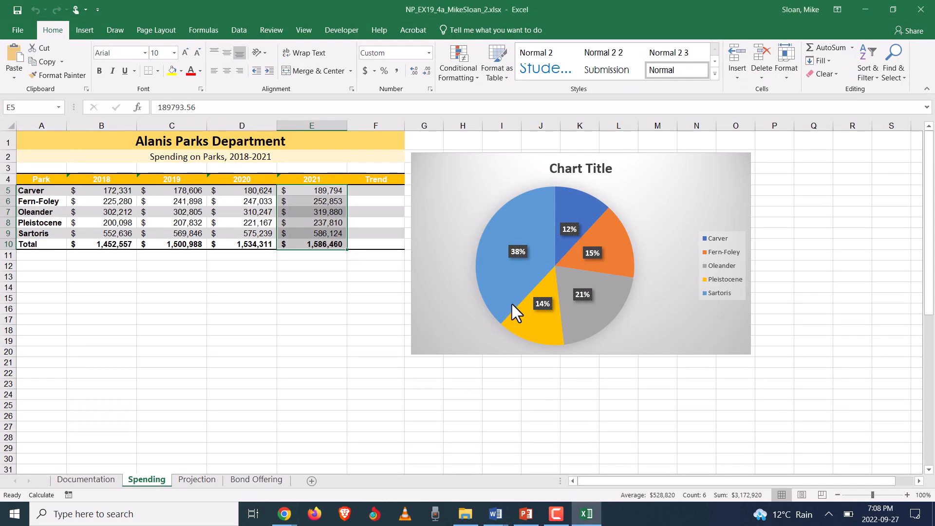
# Apply solid-fill blue data bars to E5:E10 with conditional formatting and select the 2021 total in E10
pyautogui.click(470, 78)
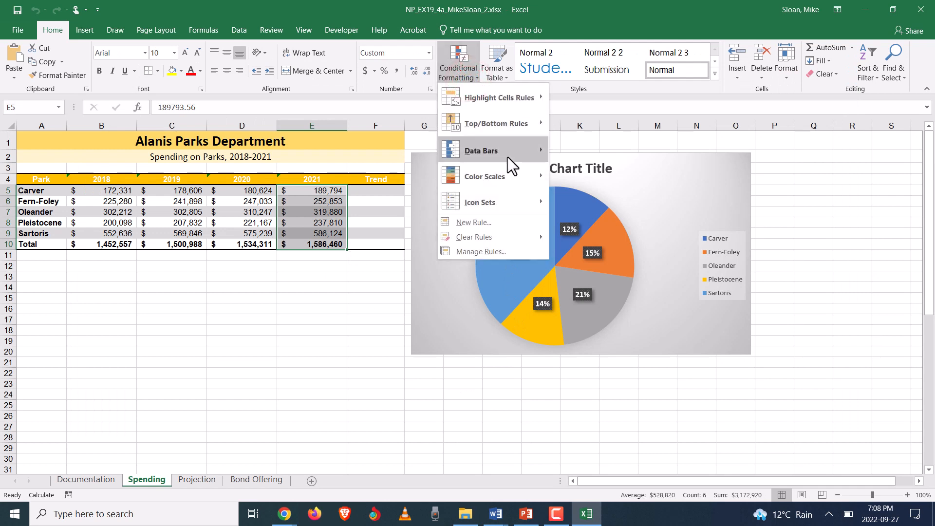
pyautogui.moveTo(508, 156)
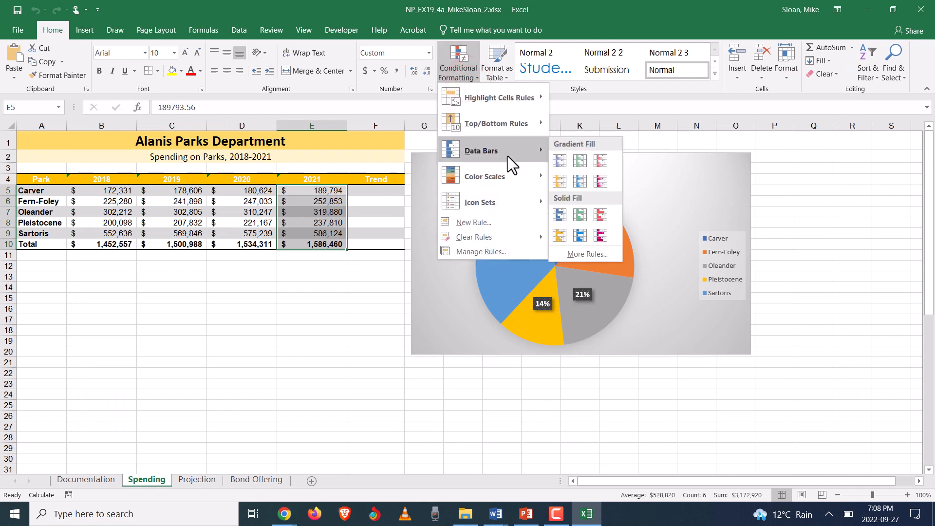
pyautogui.click(560, 215)
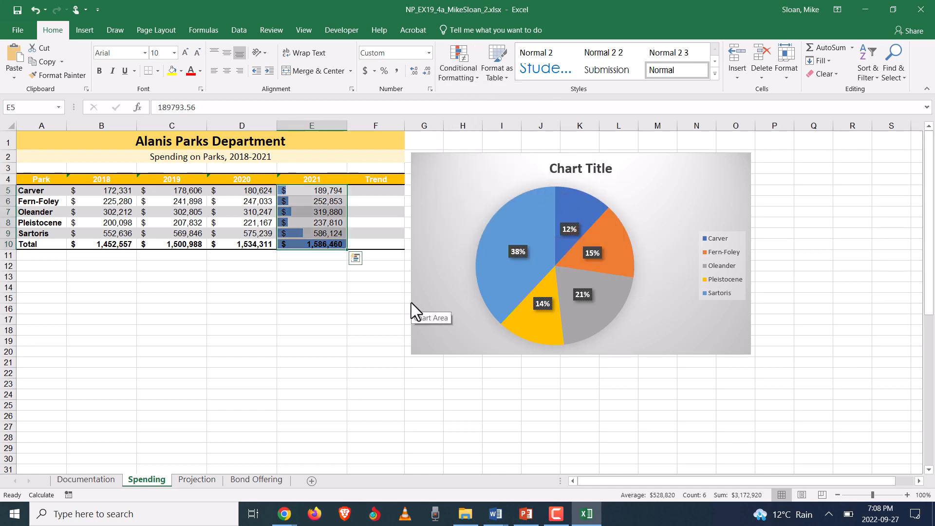
pyautogui.click(289, 255)
pyautogui.click(293, 244)
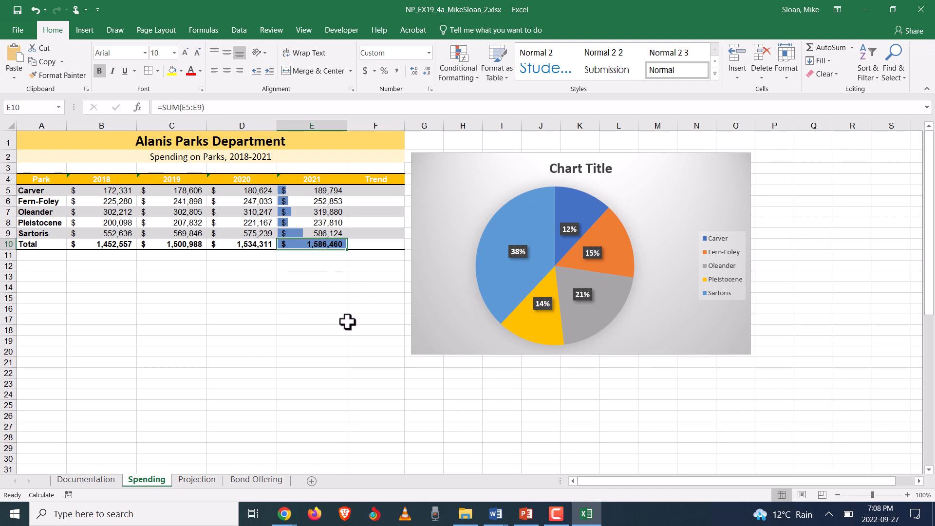
# Compare the Spending worksheet in Excel with Final Figure 1 in the Word instructions
pyautogui.moveTo(496, 514)
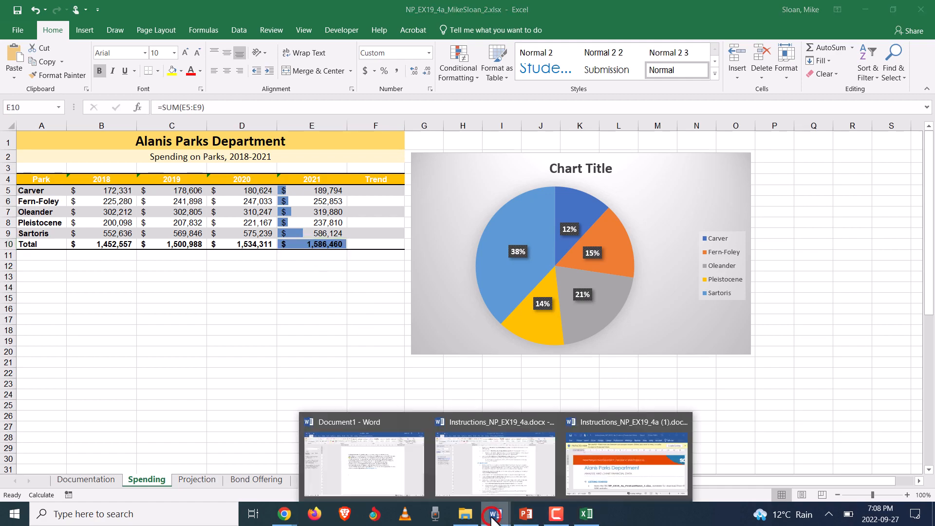
pyautogui.click(493, 485)
pyautogui.scroll(-20, 451, 346)
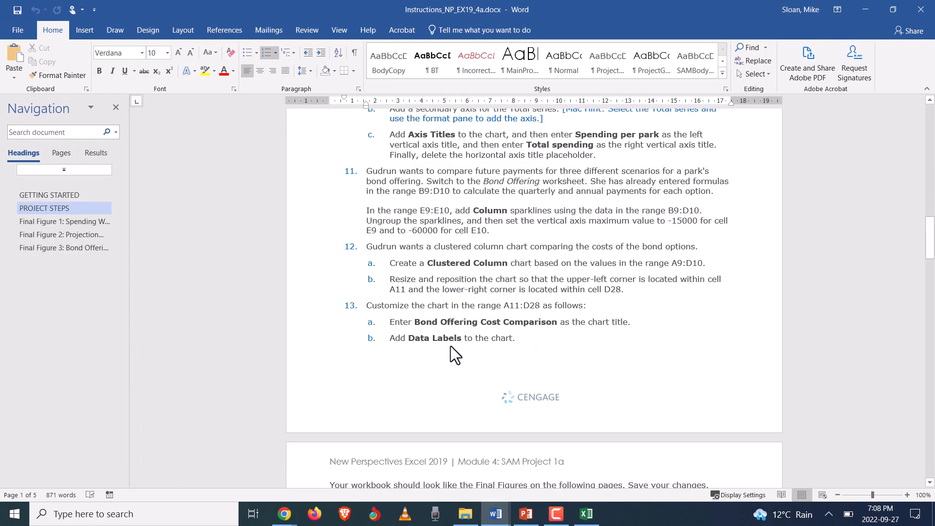
pyautogui.scroll(-10, 452, 348)
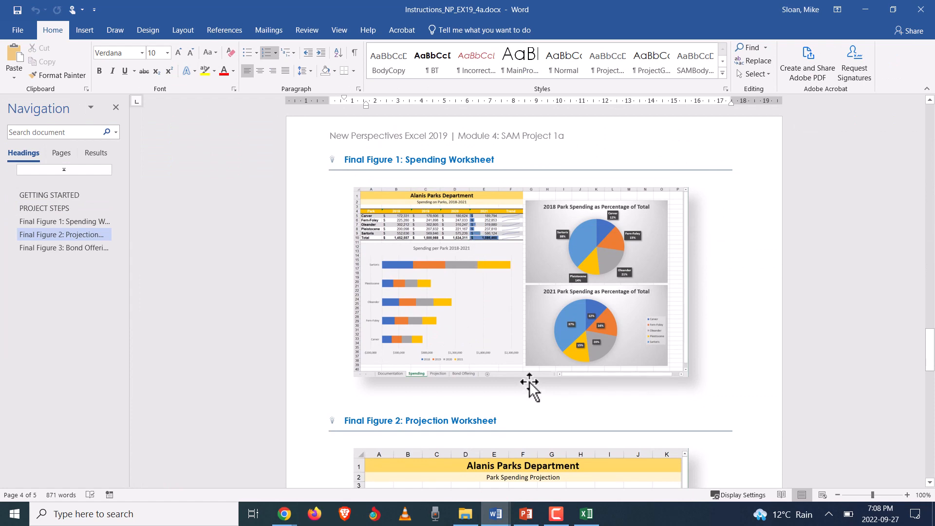
pyautogui.hotkey('alt', 'Tab')
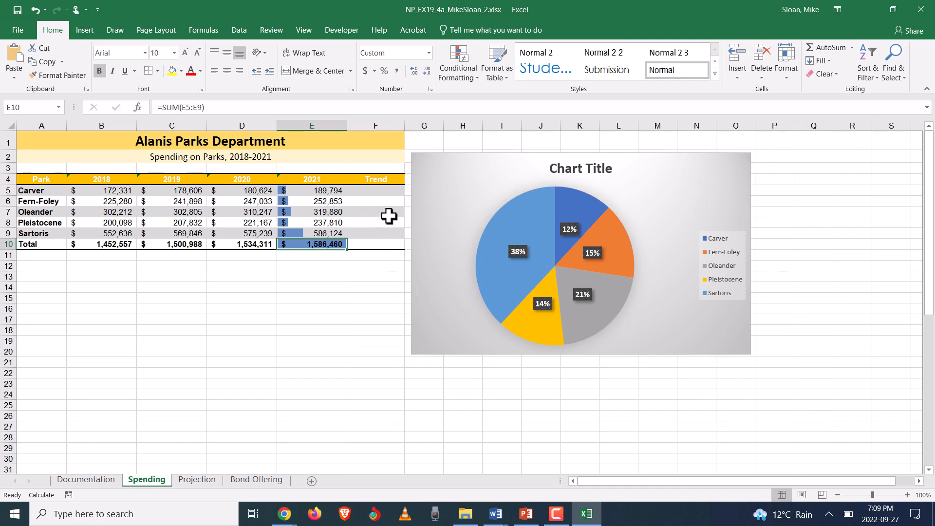
pyautogui.hotkey('alt', 'Tab')
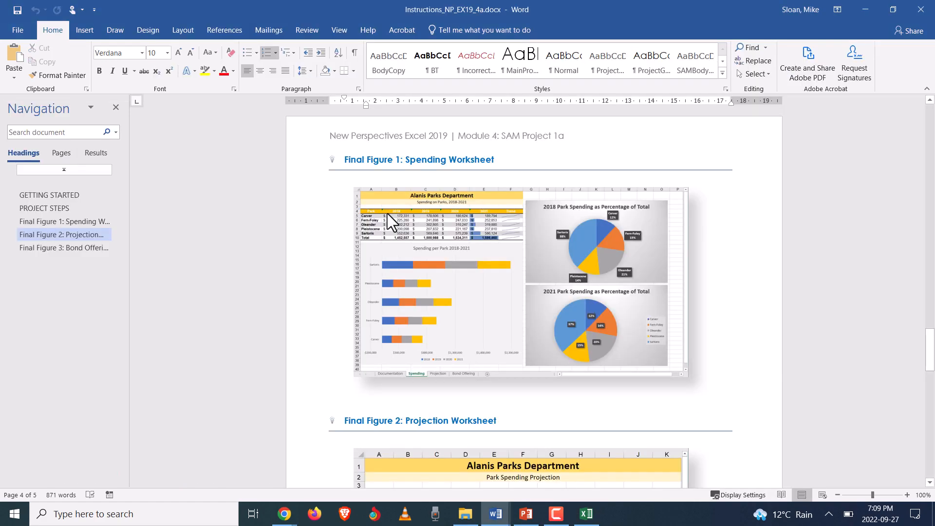
# Return to project step 2 in the instructions and highlight the phrase naming the range F5:F10
pyautogui.scroll(1, 463, 228)
pyautogui.scroll(20, 466, 248)
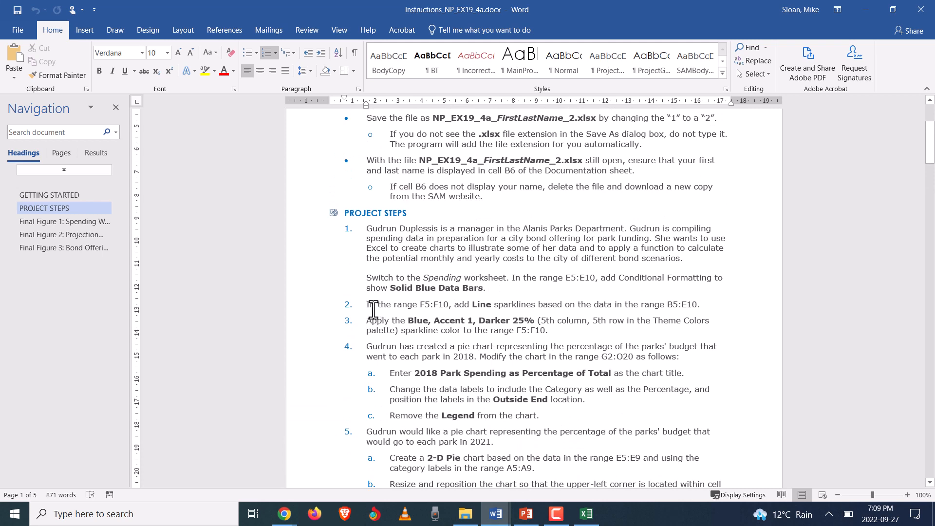
pyautogui.moveTo(365, 305); pyautogui.dragTo(448, 306)
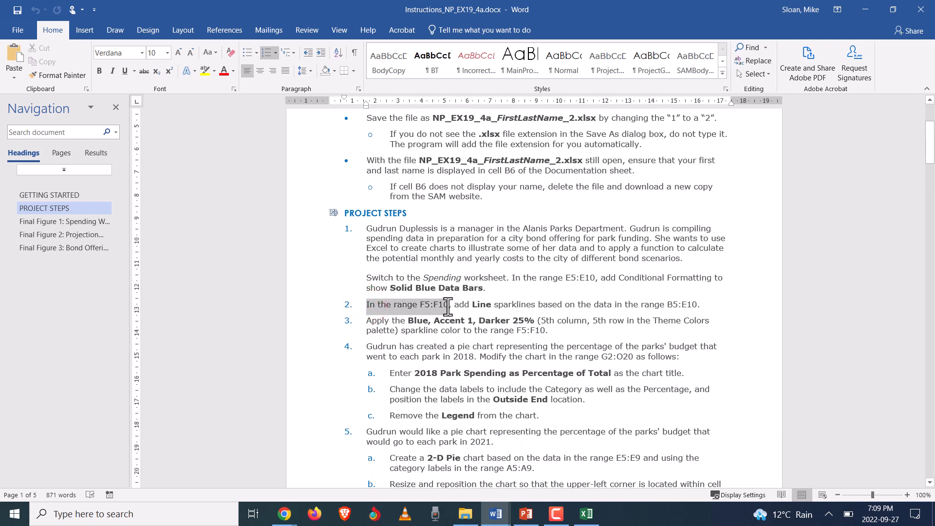
# Insert Line sparklines in F5:F10 of the Spending worksheet based on the data range B5:E10, checking that range in the Word instructions
pyautogui.click(666, 305)
pyautogui.moveTo(679, 305); pyautogui.dragTo(697, 306)
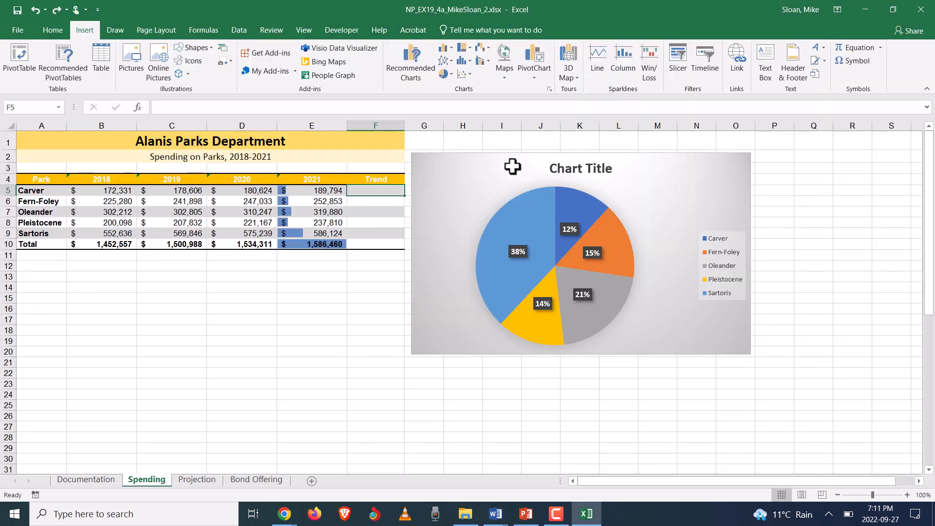
pyautogui.moveTo(394, 190); pyautogui.dragTo(393, 244)
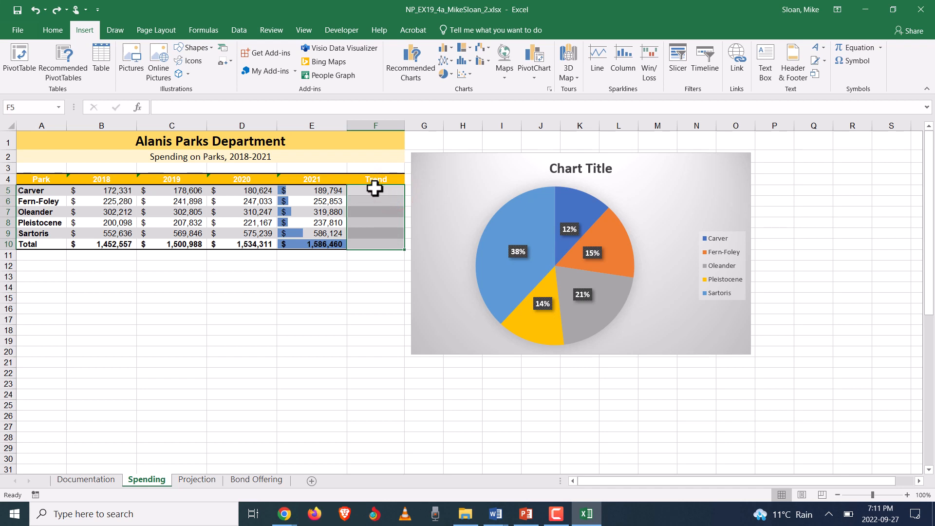
pyautogui.click(599, 67)
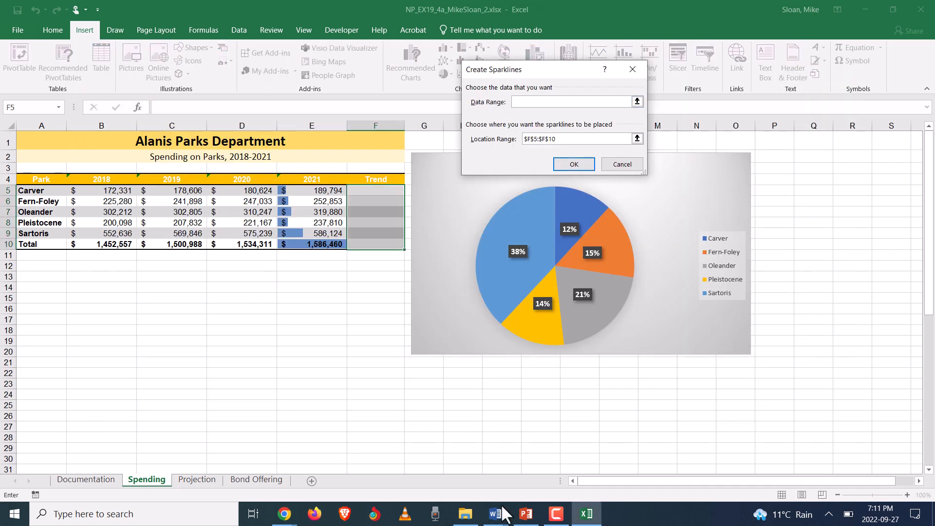
pyautogui.click(496, 514)
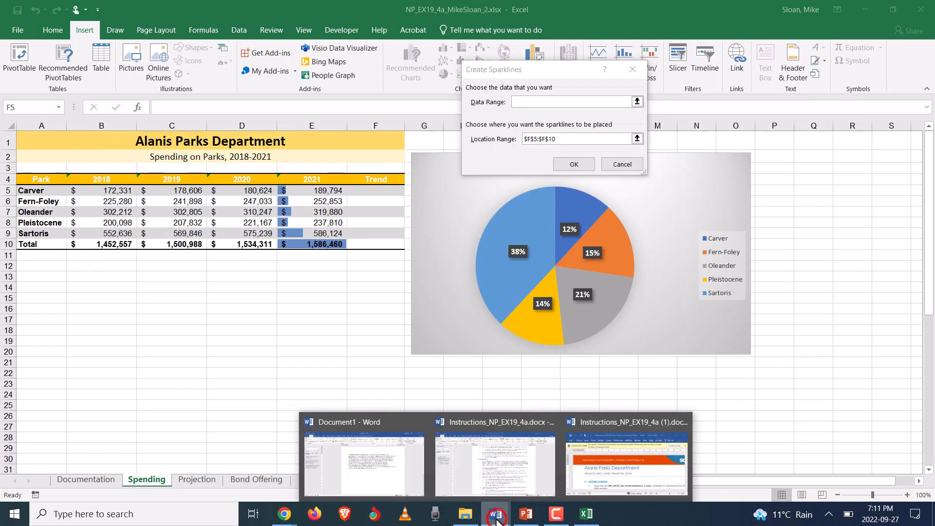
pyautogui.click(480, 467)
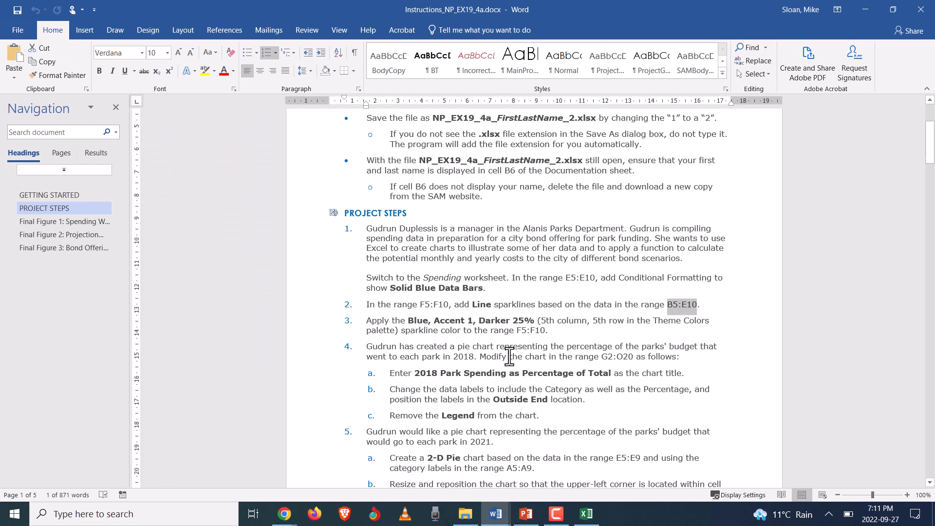
pyautogui.hotkey('alt', 'Tab')
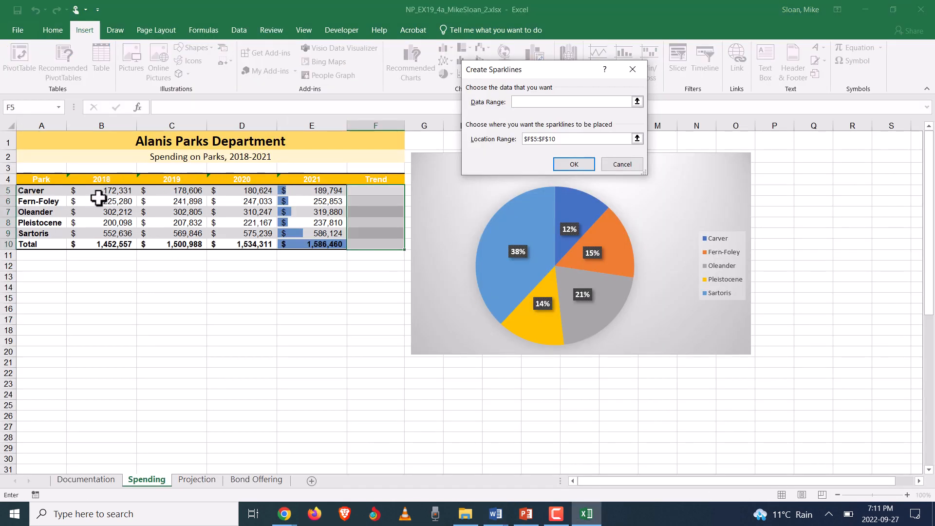
pyautogui.click(98, 190)
pyautogui.moveTo(98, 190); pyautogui.dragTo(325, 248)
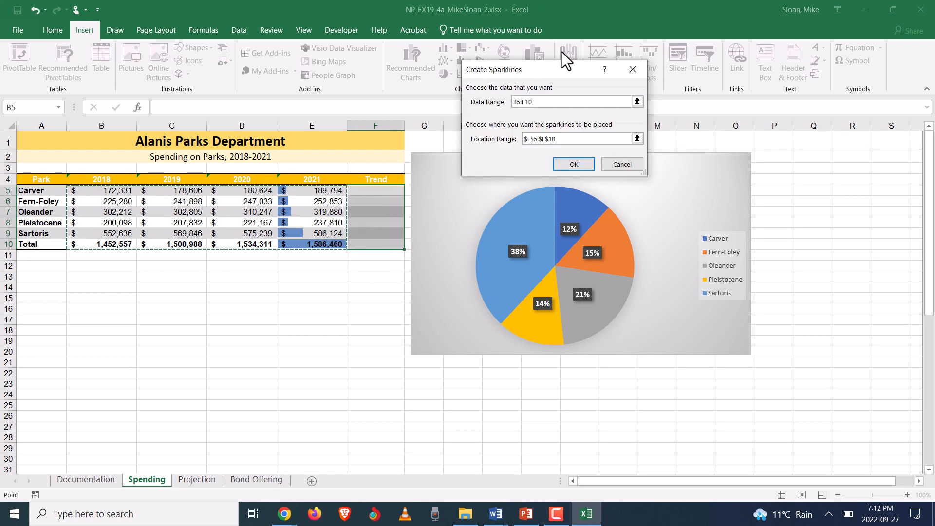
pyautogui.moveTo(561, 69); pyautogui.dragTo(583, 68)
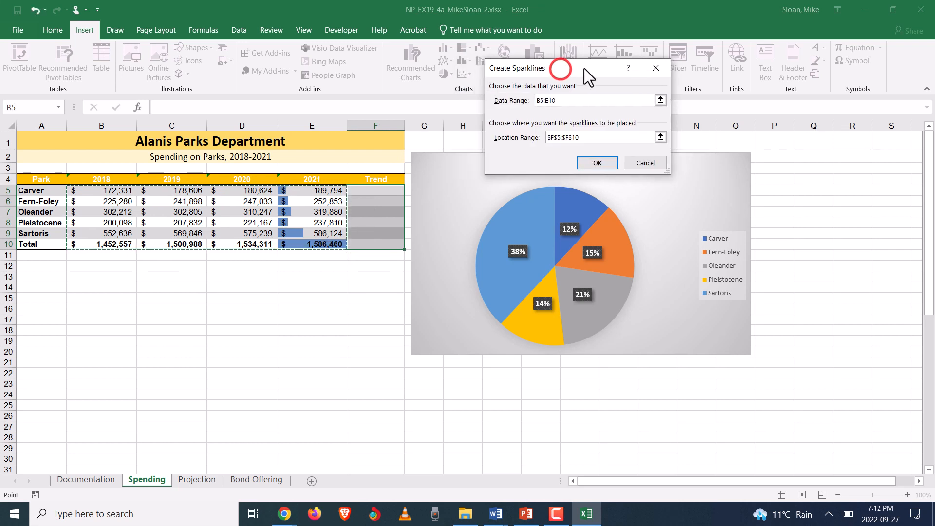
pyautogui.click(599, 163)
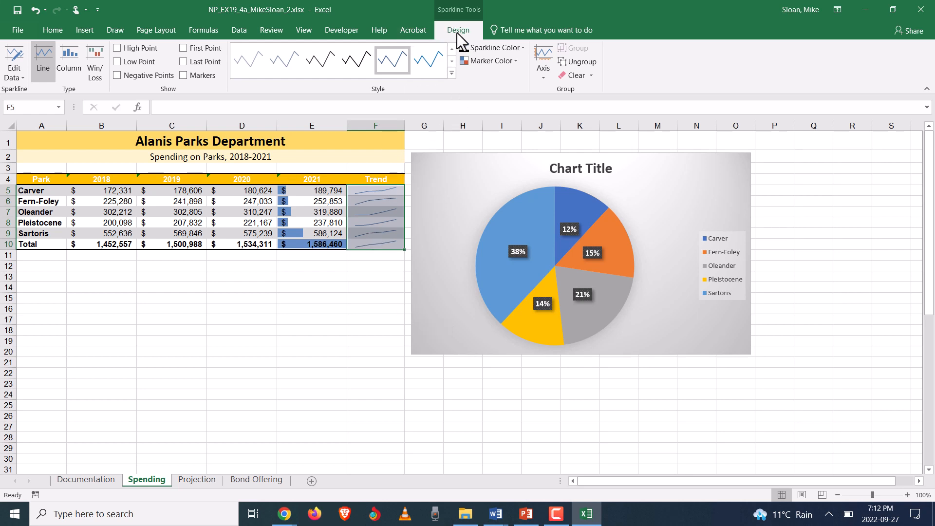
# Select the sparklines in the Trend column and read project step 3 in the Word instructions for the required sparkline color
pyautogui.click(279, 340)
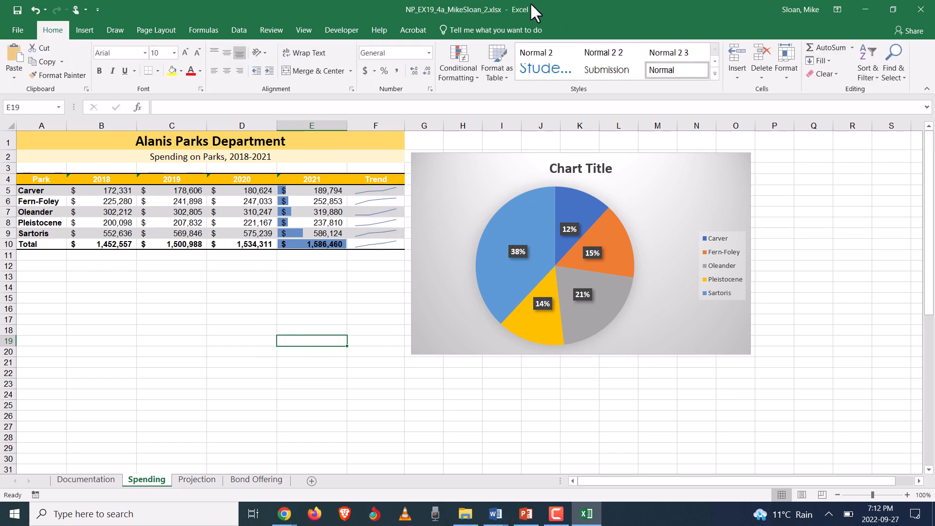
pyautogui.click(365, 191)
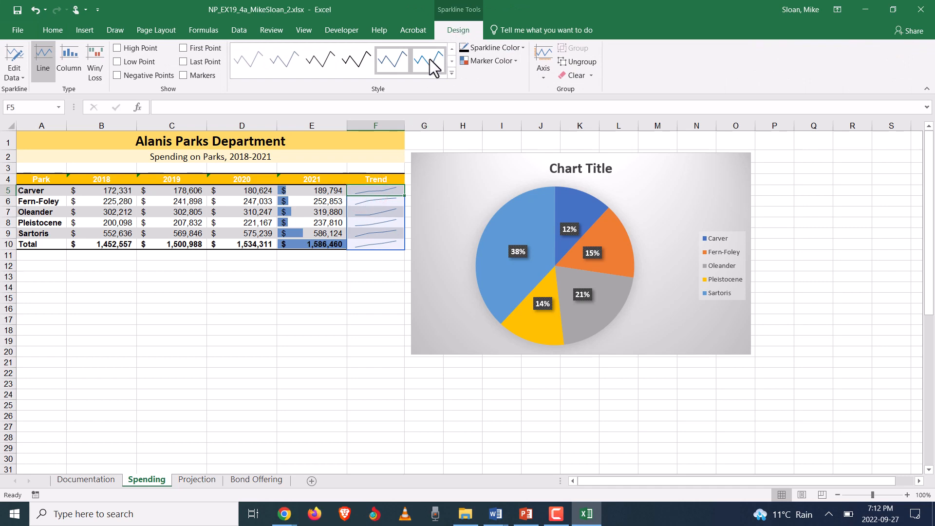
pyautogui.hotkey('alt', 'Tab')
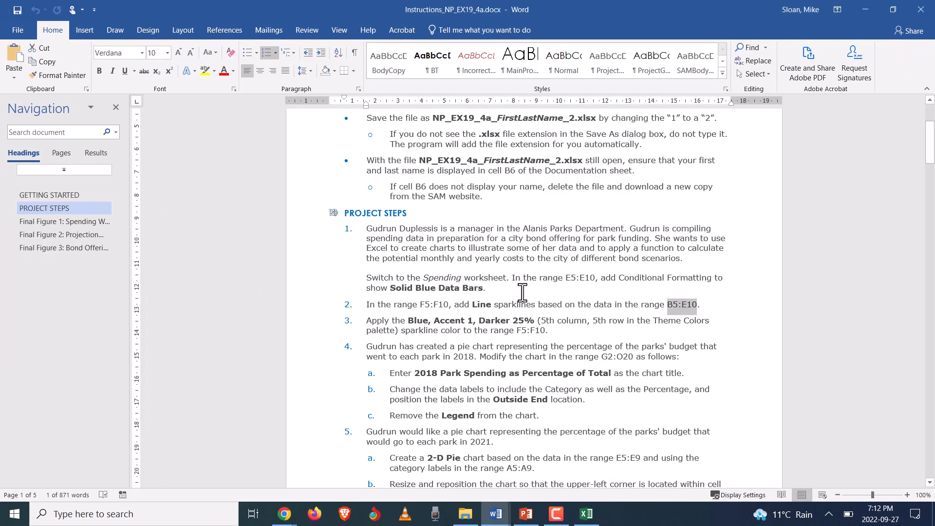
pyautogui.click(466, 326)
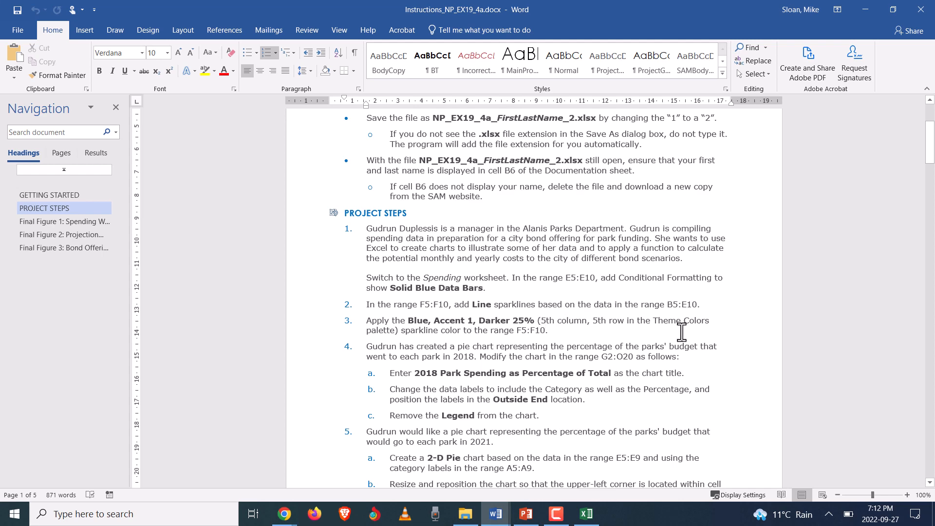
pyautogui.hotkey('alt', 'Tab')
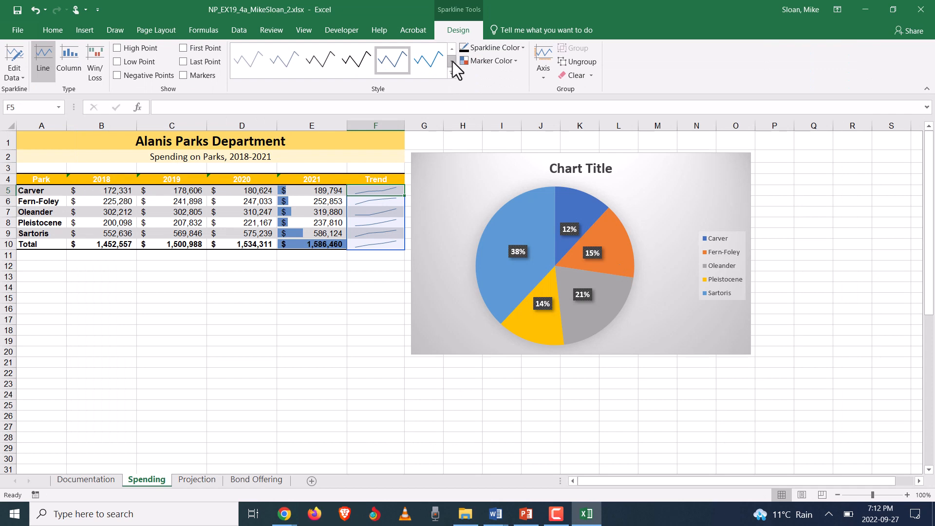
# Examine the sparkline style gallery and the Sparkline Color theme palette for F5:F10, rechecking the Word instructions
pyautogui.click(453, 73)
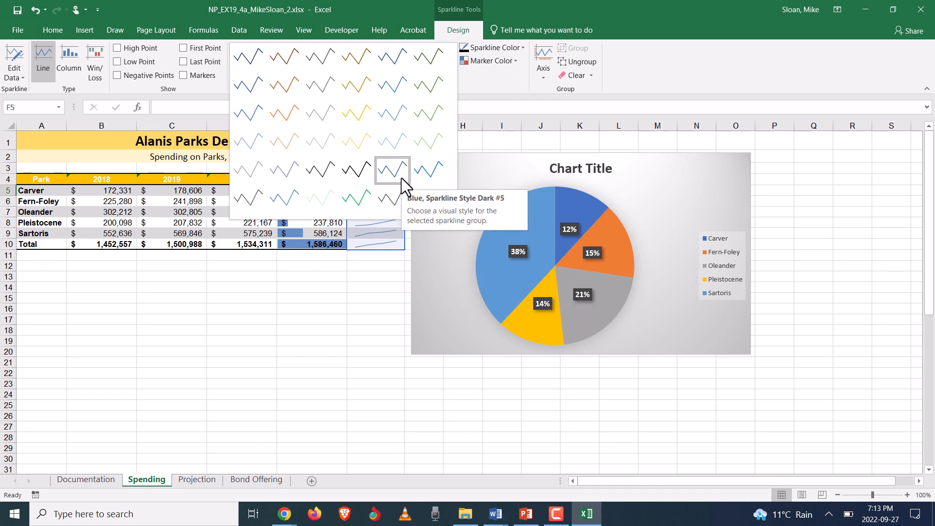
pyautogui.hotkey('alt', 'Tab')
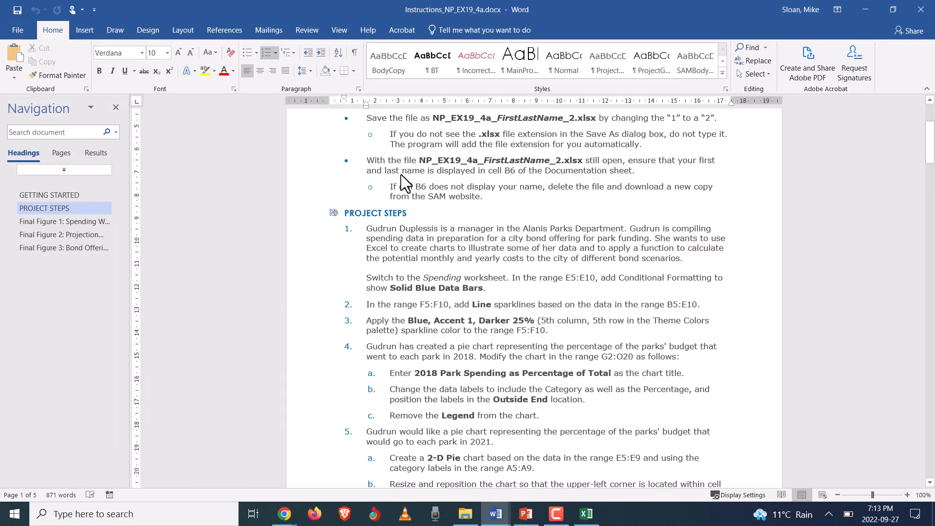
pyautogui.hotkey('alt', 'Tab')
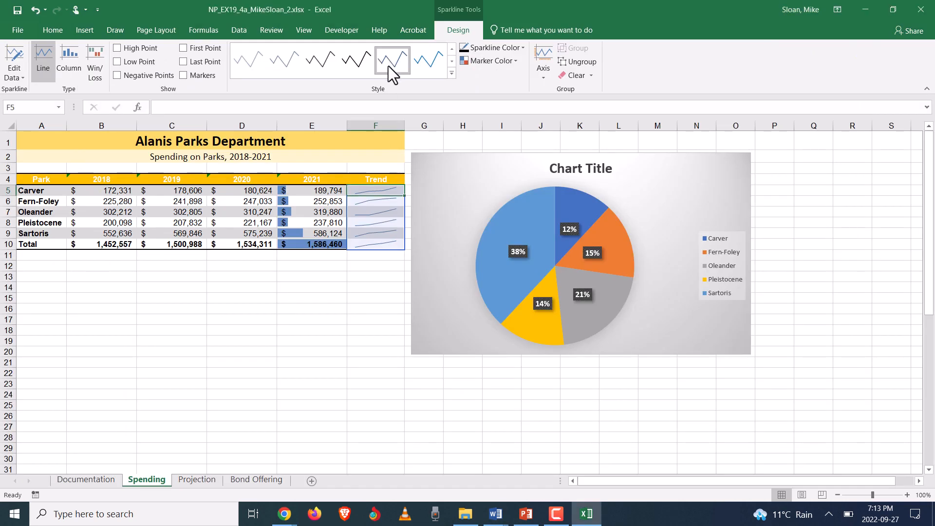
pyautogui.click(452, 73)
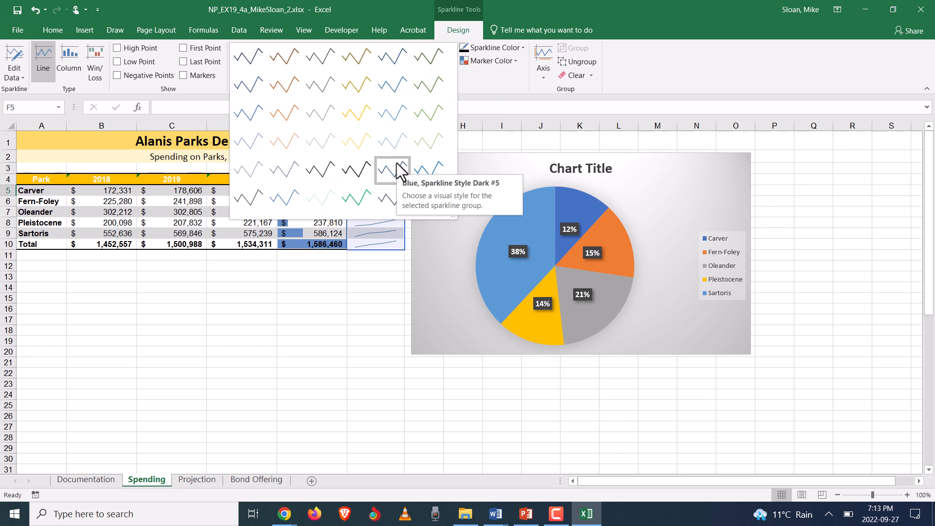
pyautogui.click(522, 44)
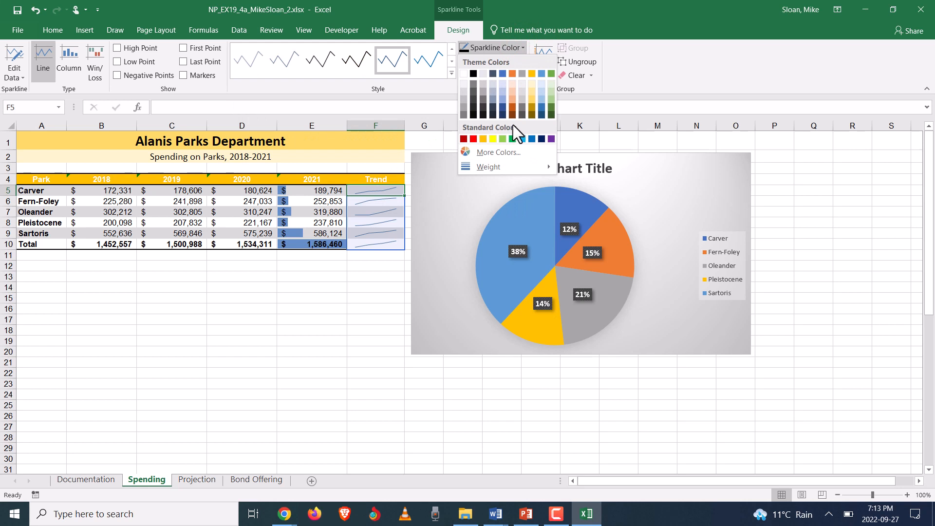
pyautogui.click(415, 90)
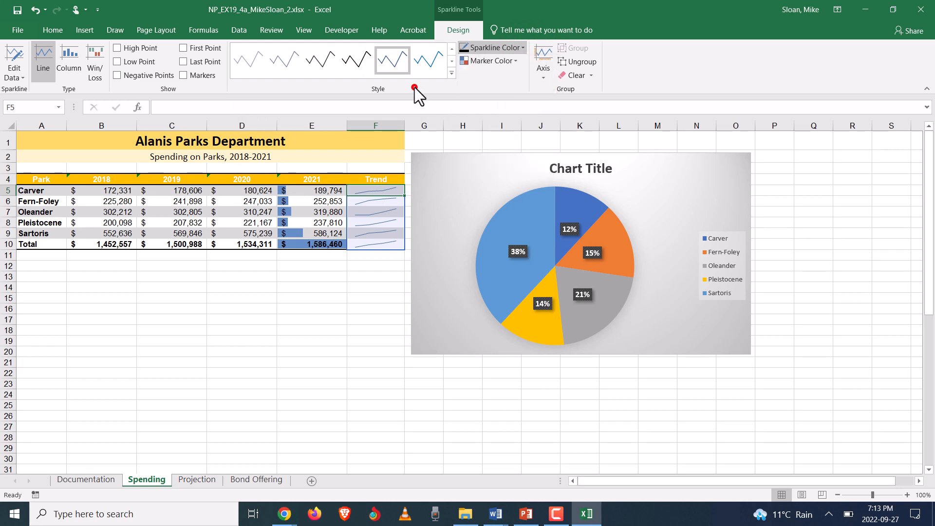
pyautogui.click(452, 74)
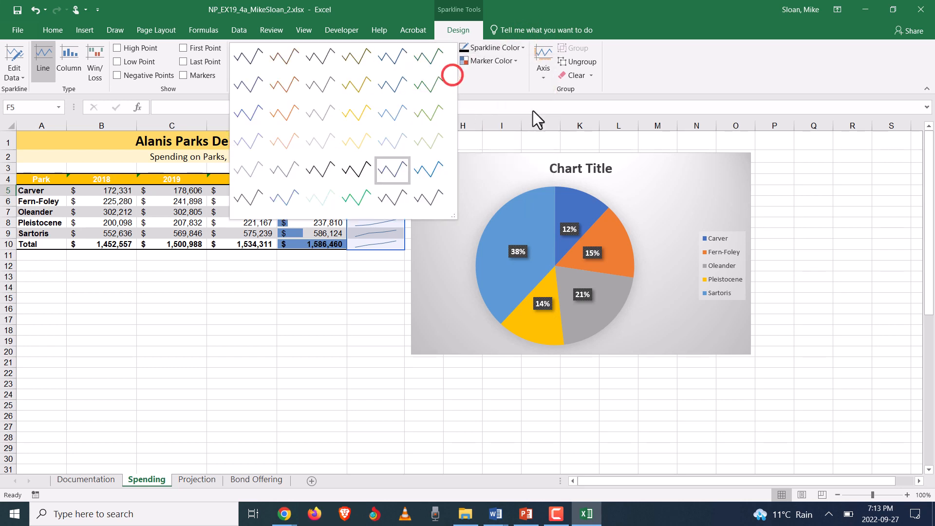
pyautogui.click(493, 89)
pyautogui.click(372, 90)
# Switch to the Word instructions and highlight the word "color" in project step 3 in yellow
pyautogui.hotkey('alt', 'Tab')
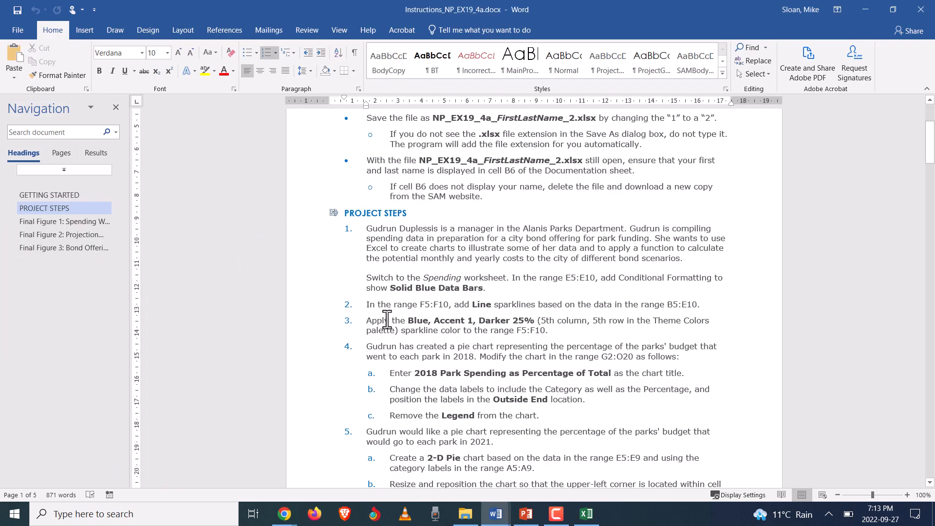
pyautogui.moveTo(367, 320); pyautogui.dragTo(464, 332)
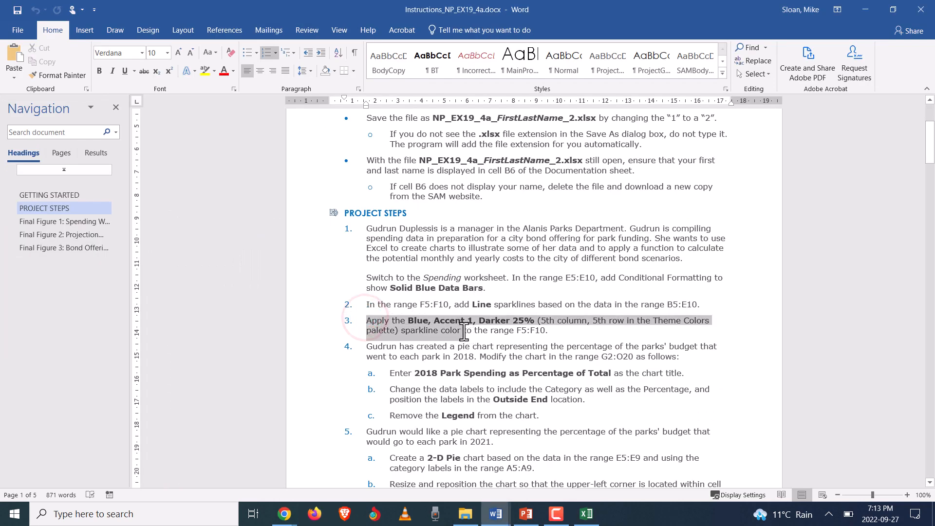
pyautogui.doubleClick(462, 331)
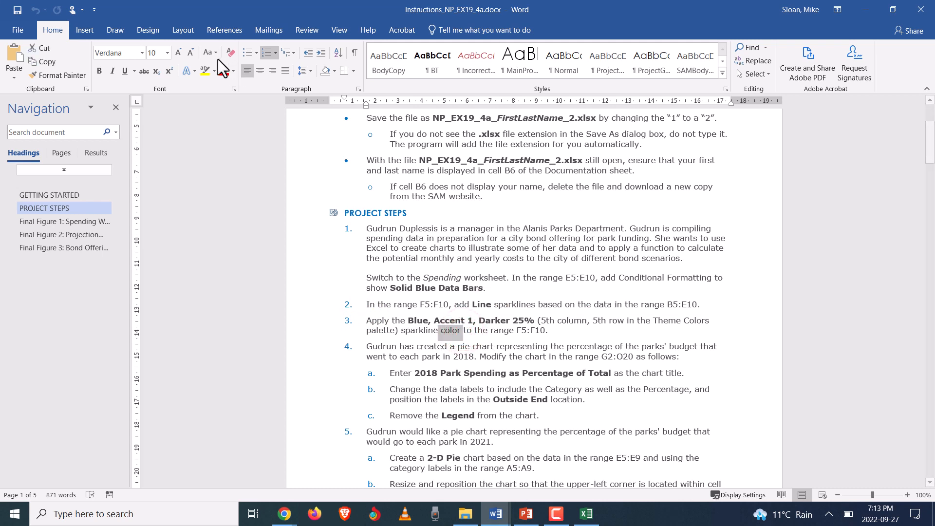
pyautogui.click(205, 70)
pyautogui.click(544, 307)
pyautogui.click(561, 332)
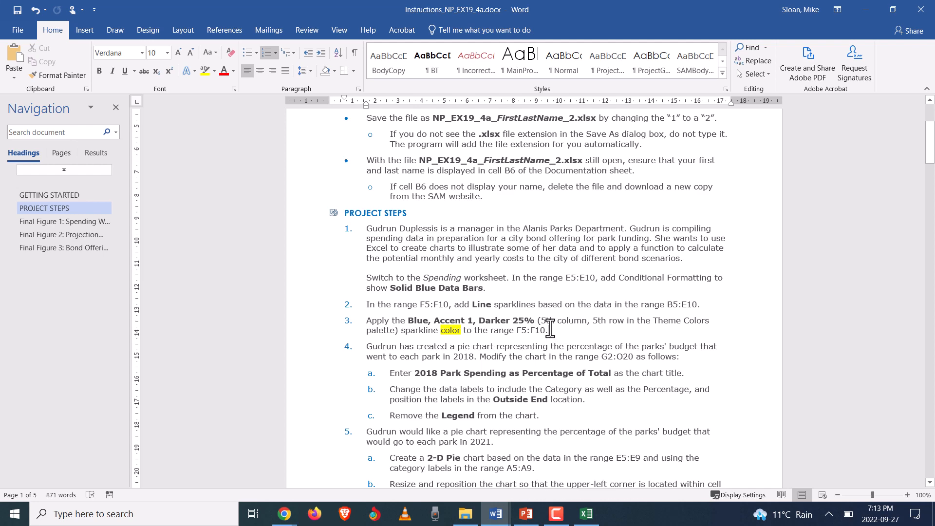
# Back in Excel, try a gold sparkline style on F5:F10, and restore Blue, Sparkline Style Dark #5
pyautogui.hotkey('alt', 'Tab')
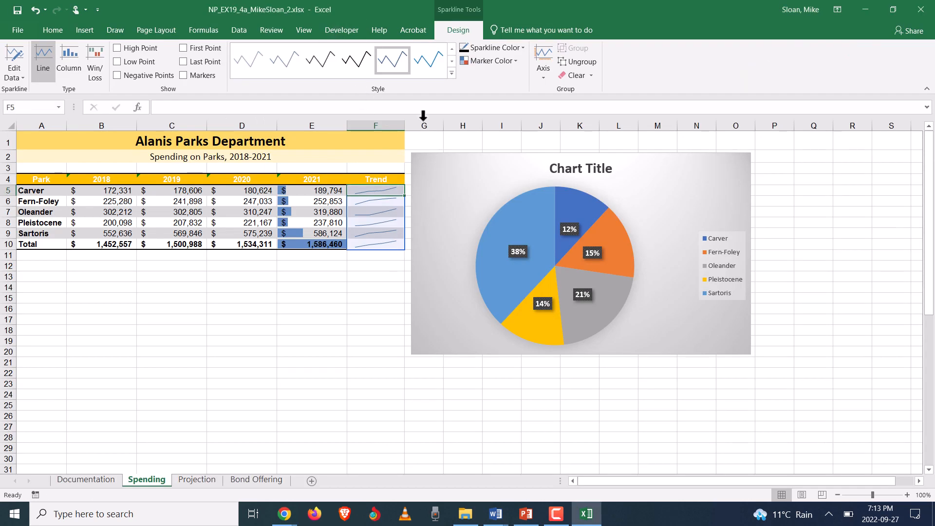
pyautogui.click(452, 73)
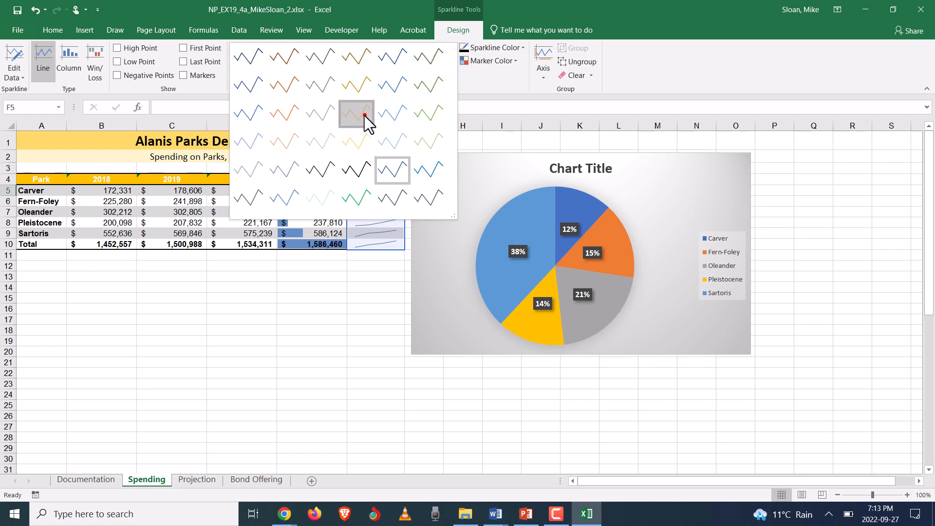
pyautogui.click(364, 116)
pyautogui.click(454, 75)
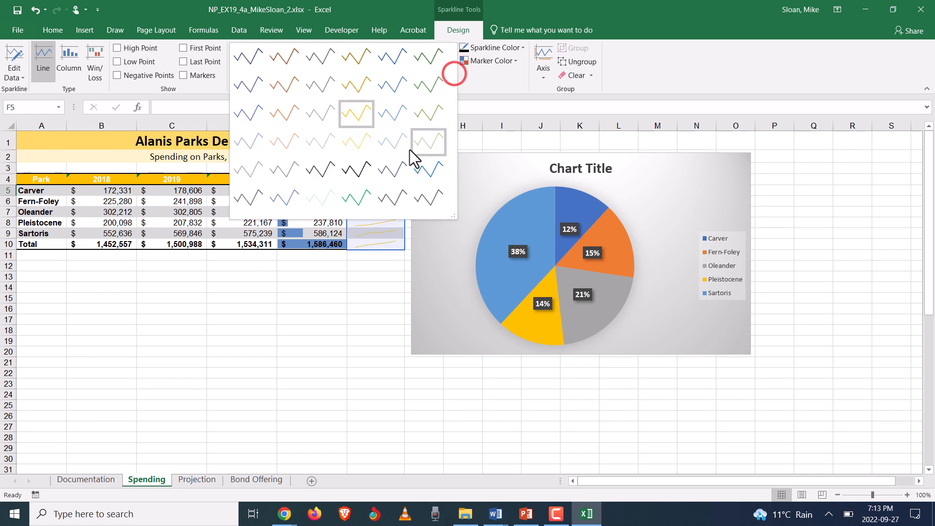
pyautogui.click(395, 173)
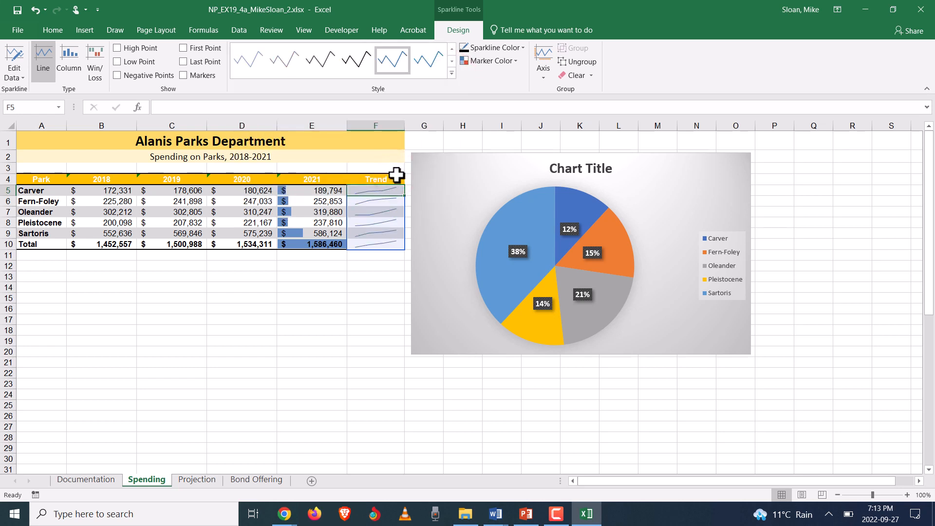
# Set the sparkline color of F5:F10 to Blue, Accent 1, Darker 25% and return to the Word instructions
pyautogui.click(521, 47)
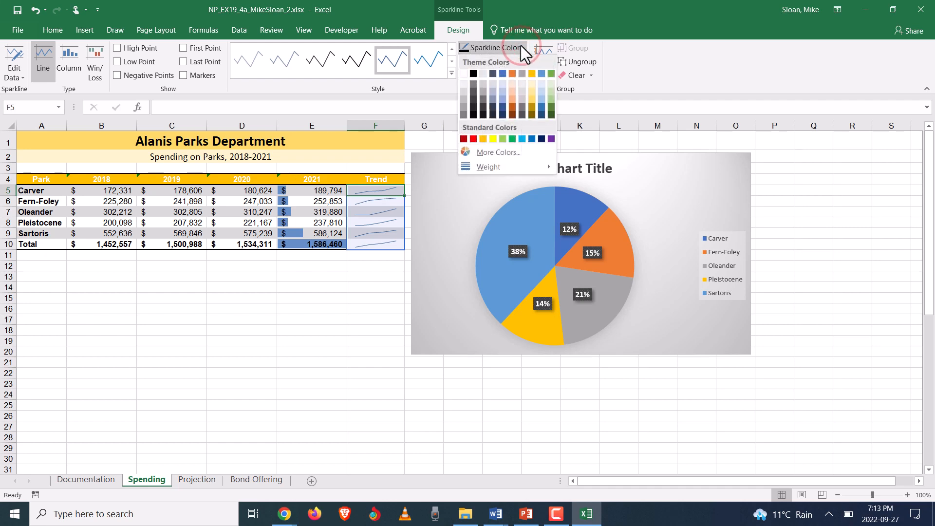
pyautogui.hotkey('alt', 'Tab')
pyautogui.click(595, 329)
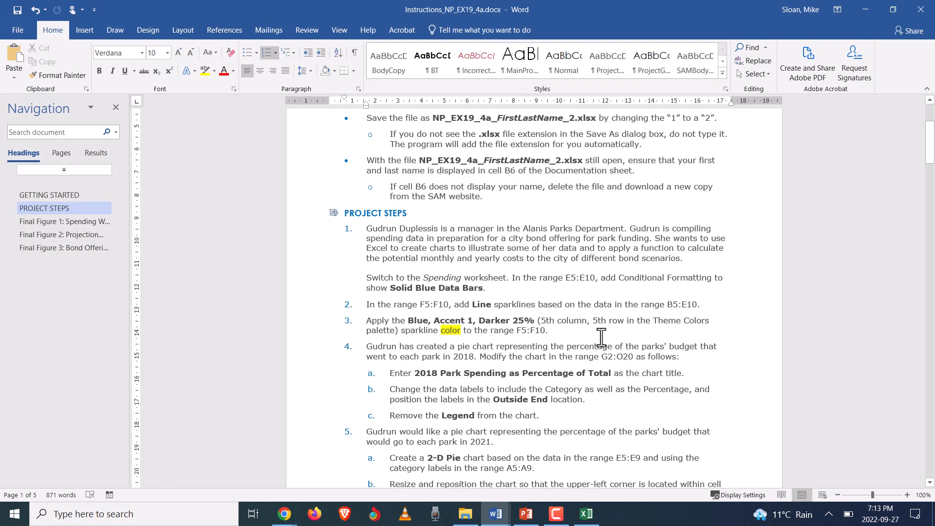
pyautogui.hotkey('alt', 'Tab')
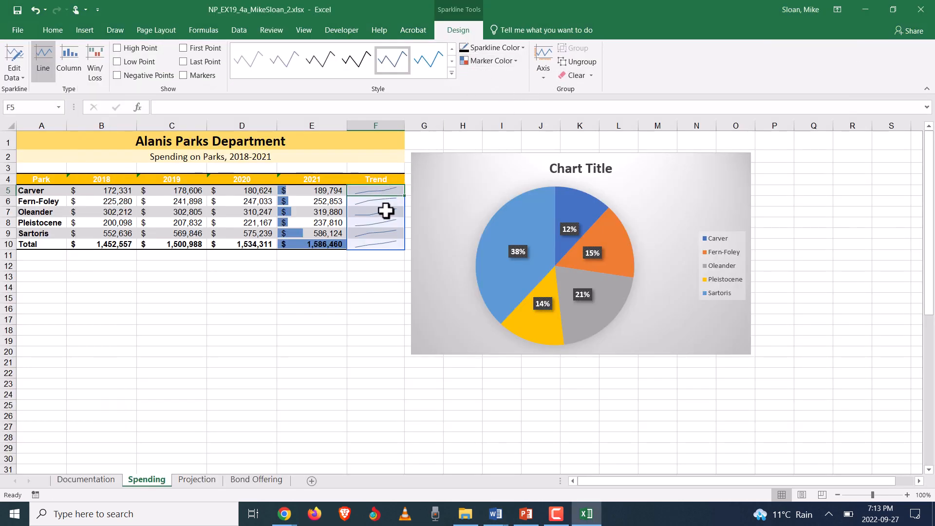
pyautogui.click(521, 49)
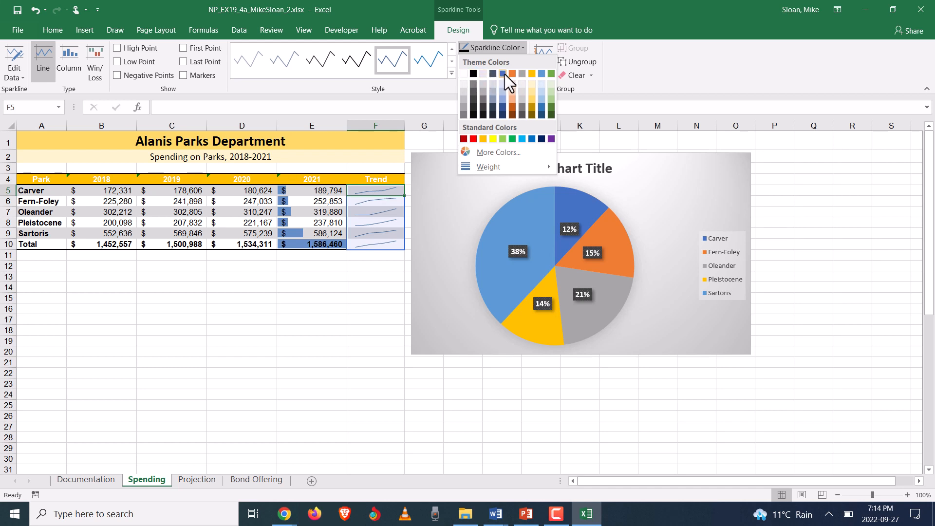
pyautogui.click(505, 107)
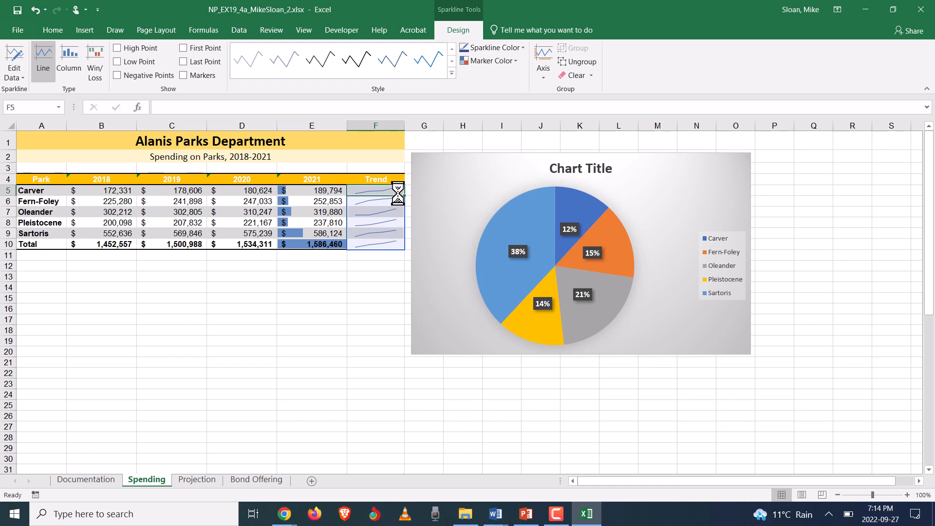
pyautogui.click(501, 514)
pyautogui.click(518, 469)
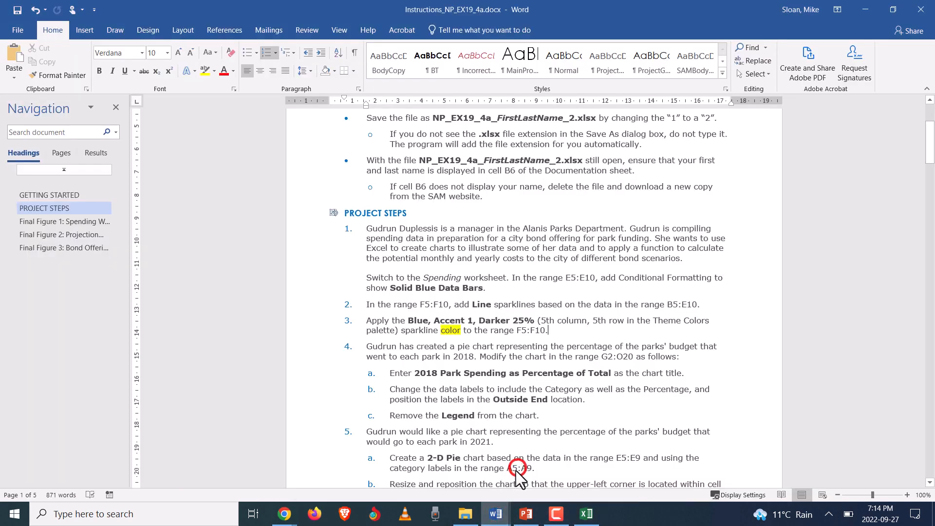
# Read project step 4 and its substeps a to c on modifying the pie chart in G2:O20
pyautogui.moveTo(461, 331); pyautogui.dragTo(441, 331)
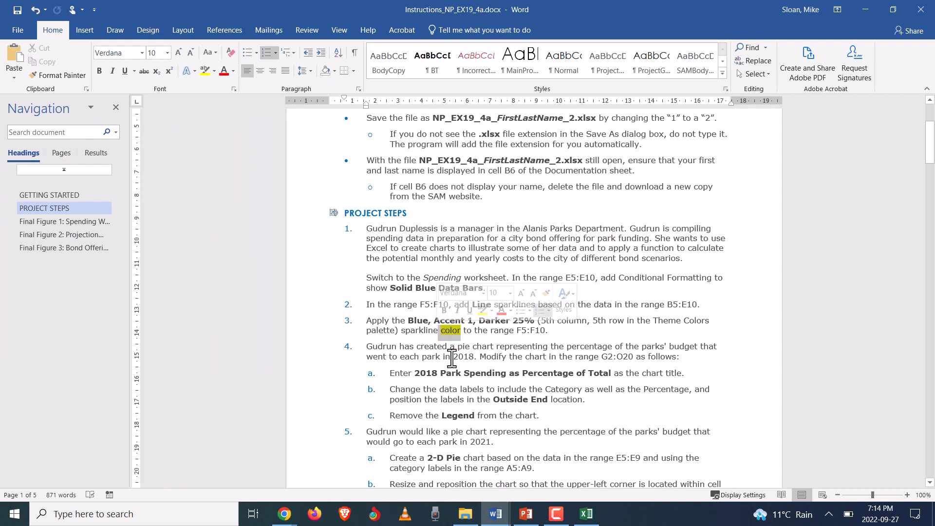
pyautogui.click(449, 348)
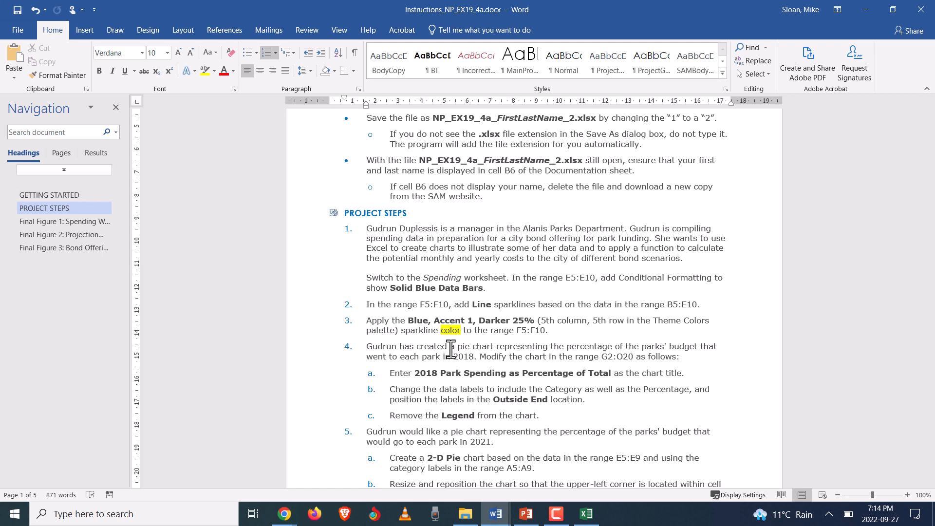
pyautogui.hotkey('alt', 'Tab')
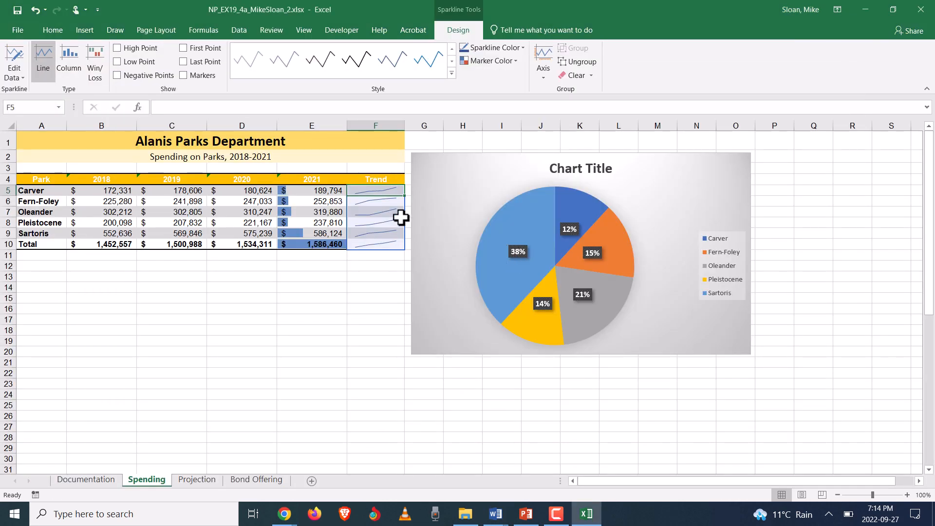
pyautogui.hotkey('alt', 'Tab')
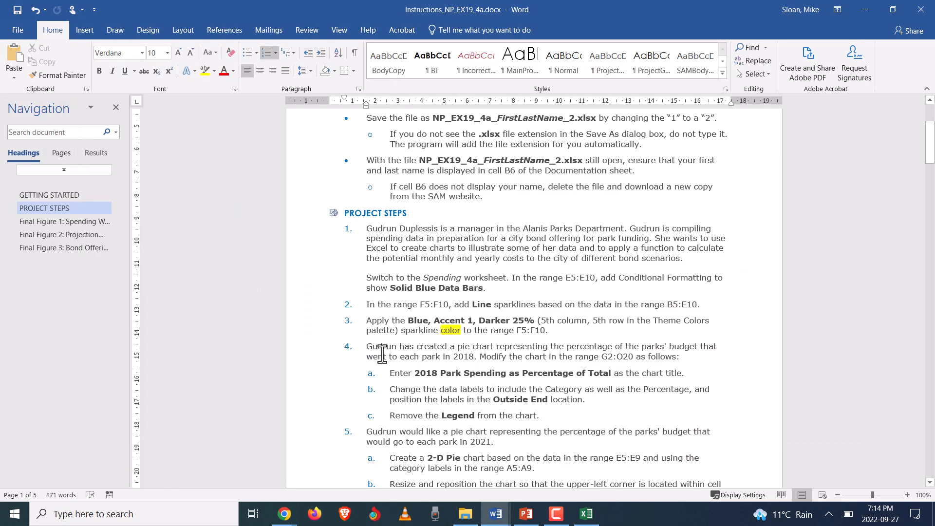
pyautogui.moveTo(365, 349); pyautogui.dragTo(697, 356)
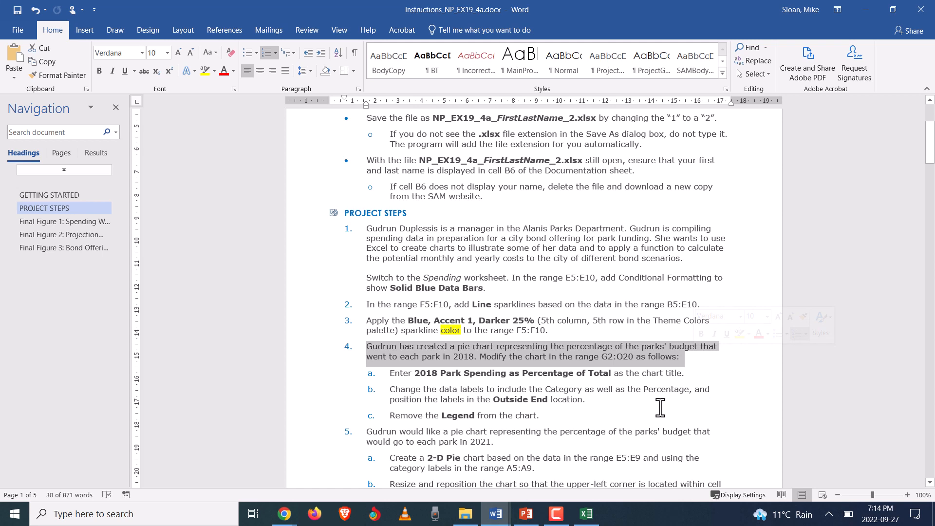
pyautogui.click(609, 358)
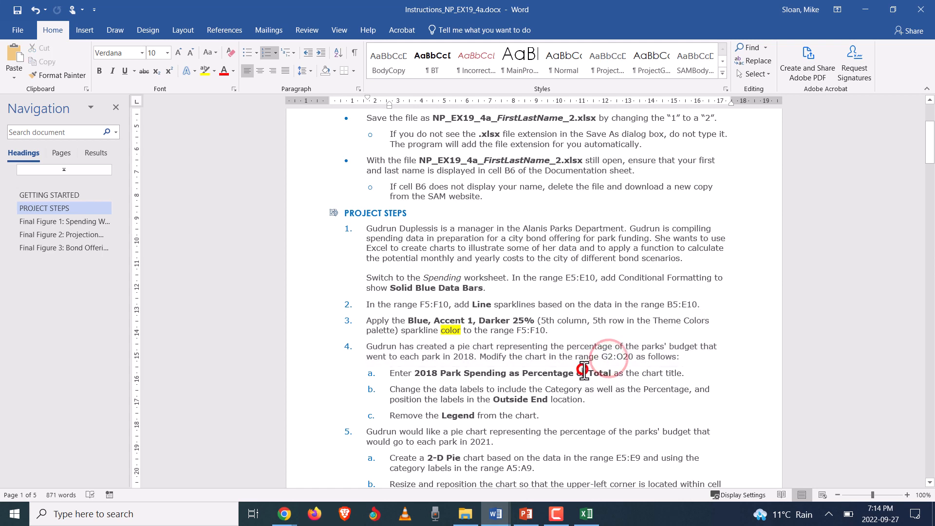
pyautogui.click(585, 400)
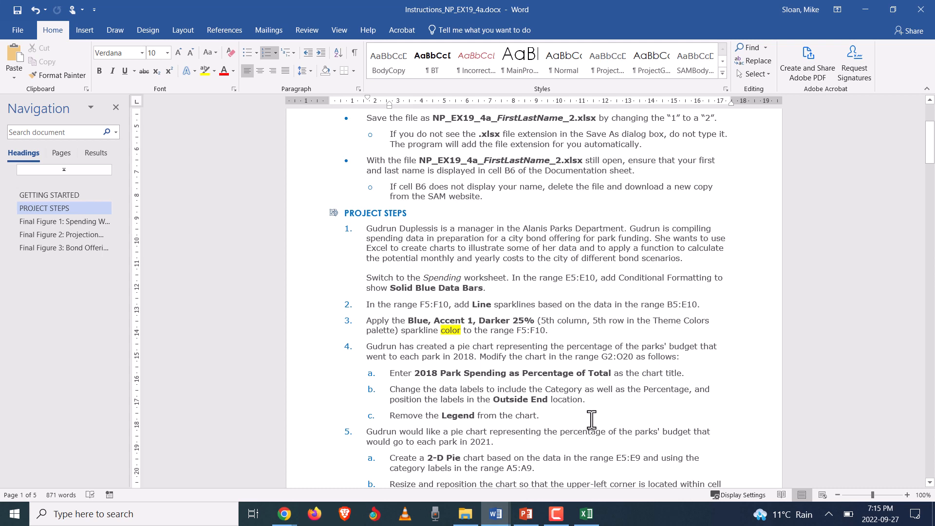
pyautogui.click(558, 417)
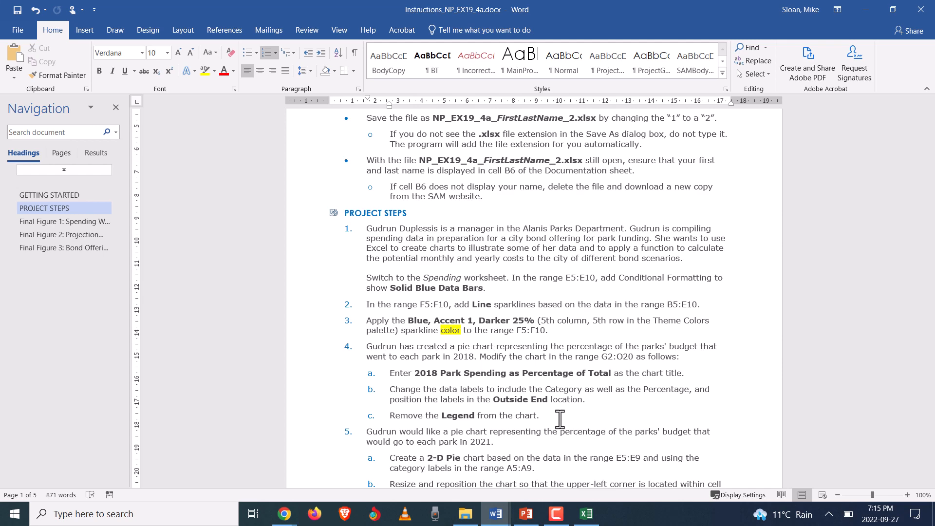
# Switch to Excel and examine the pie chart's elements and the Design and Format chart tools on the Spending sheet
pyautogui.hotkey('alt', 'Tab')
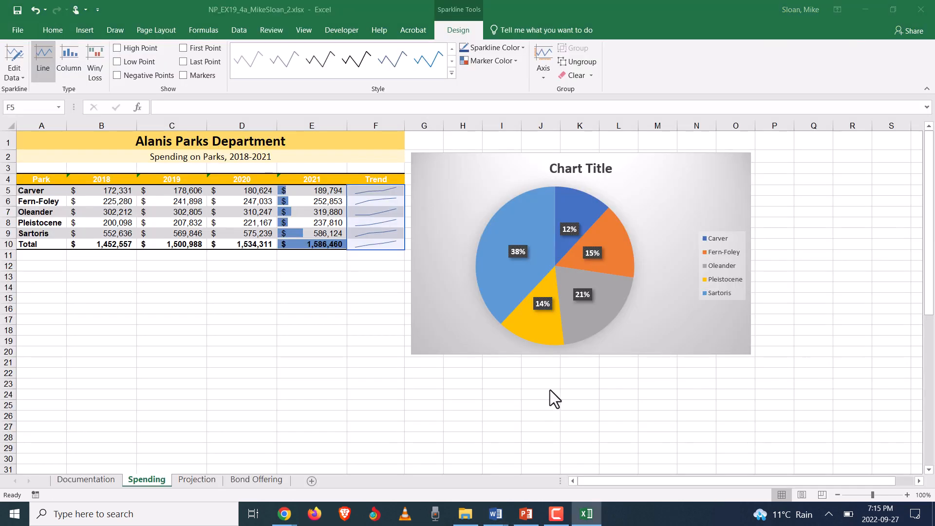
pyautogui.click(623, 201)
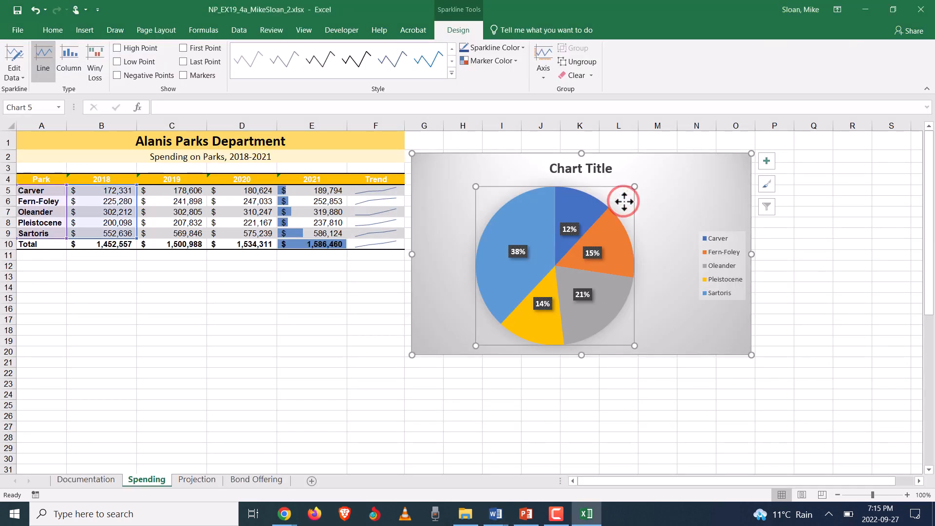
pyautogui.click(574, 167)
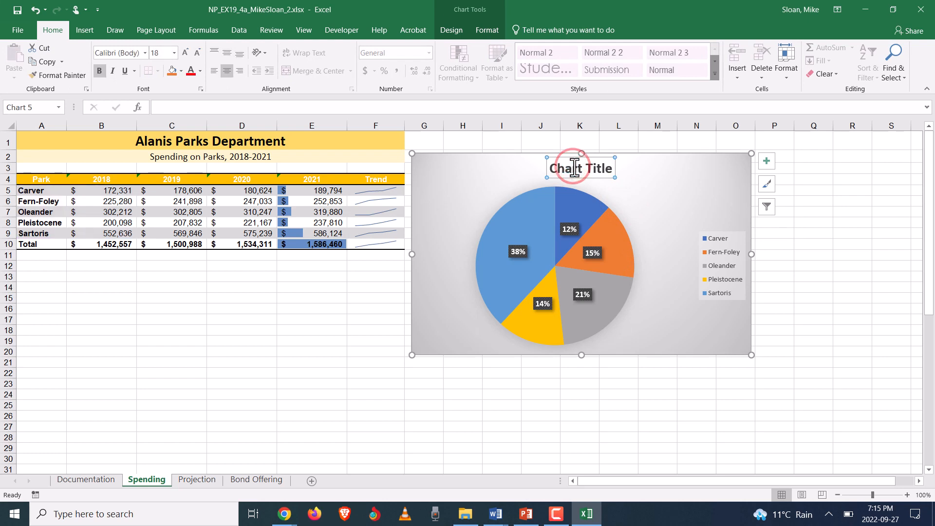
pyautogui.click(452, 174)
pyautogui.click(688, 338)
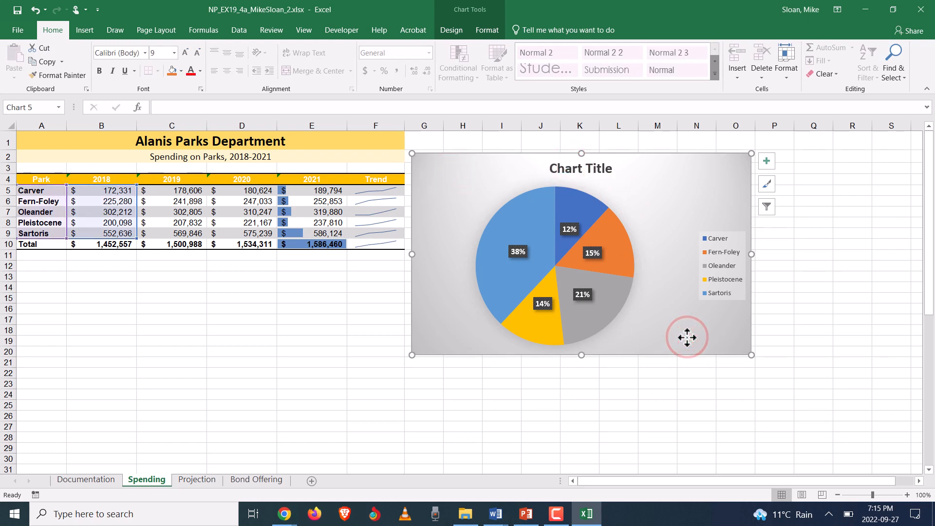
pyautogui.click(458, 33)
pyautogui.click(497, 31)
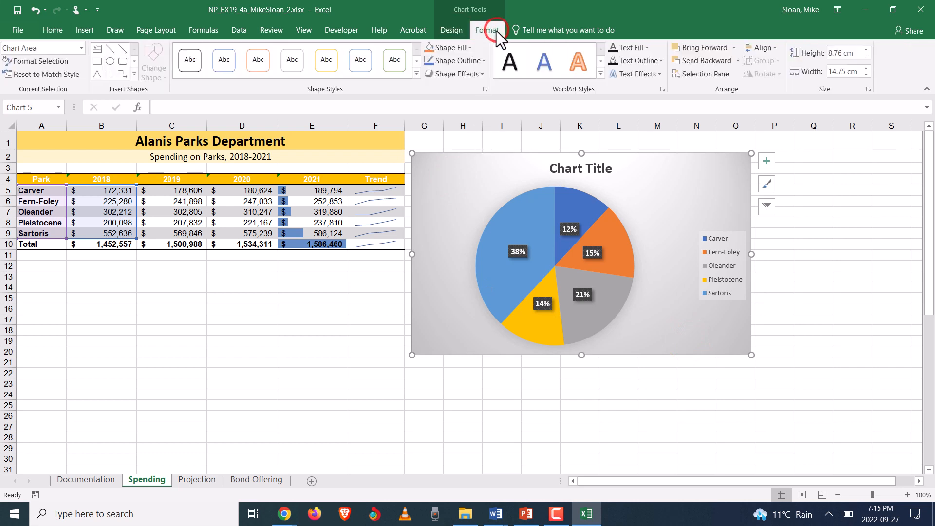
# Compare the available chart tools with the pie chart deselected and selected, and end with its design options shown
pyautogui.click(195, 325)
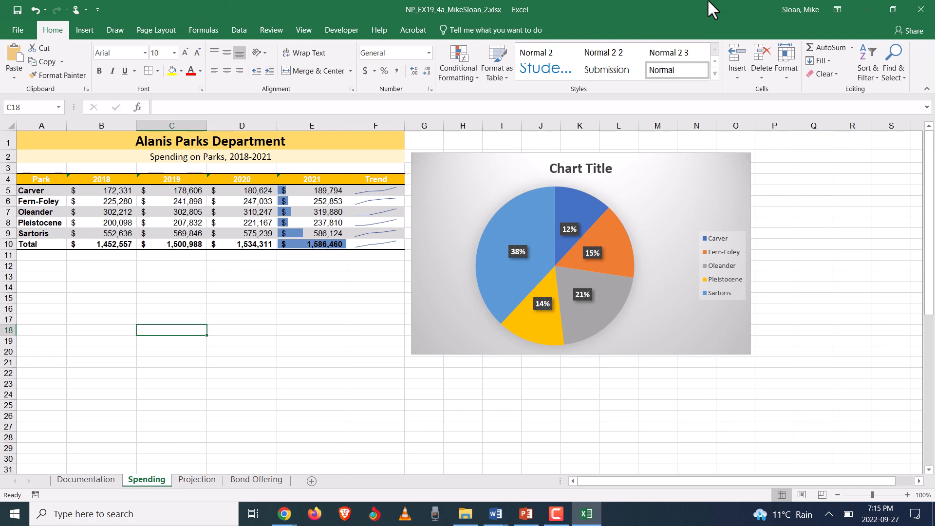
pyautogui.click(248, 276)
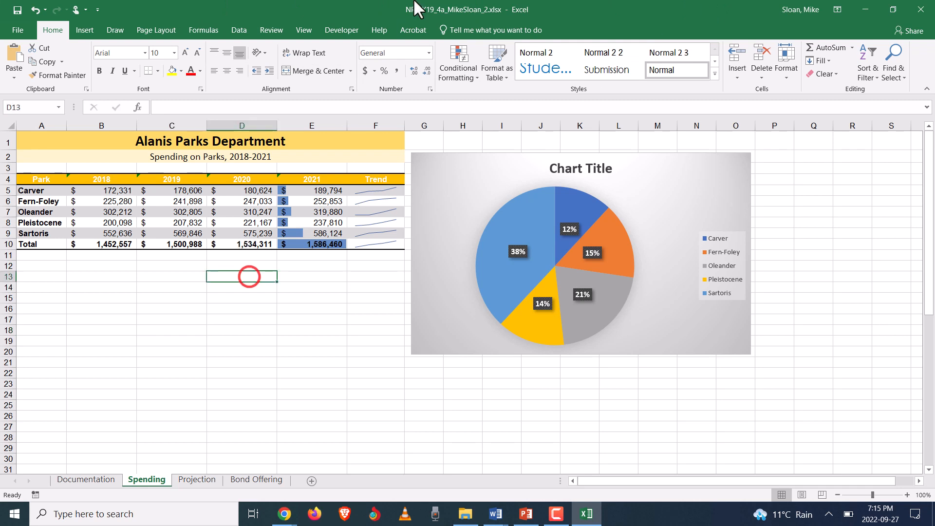
pyautogui.click(671, 191)
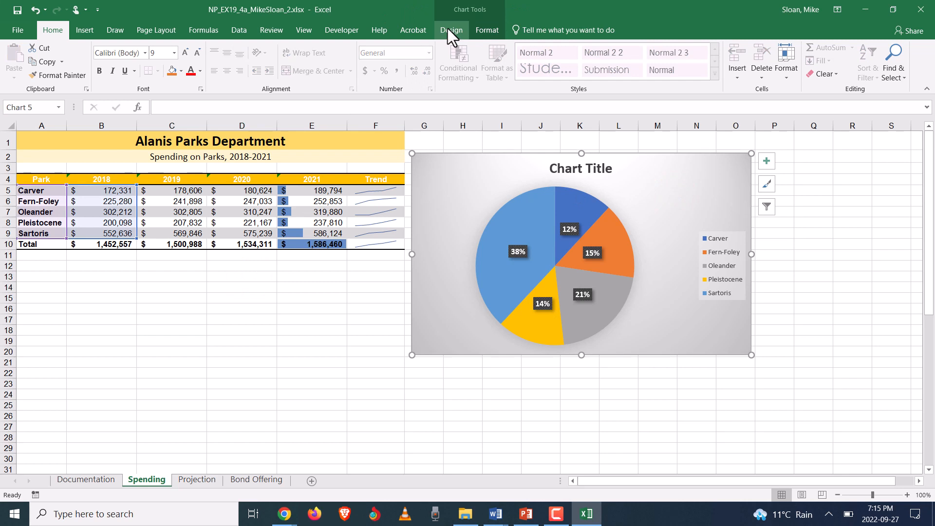
pyautogui.click(329, 342)
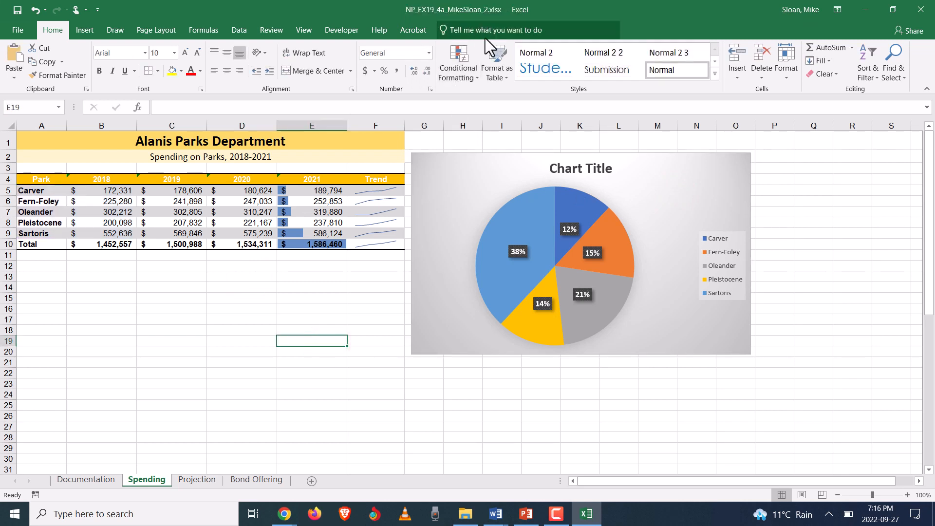
pyautogui.click(670, 192)
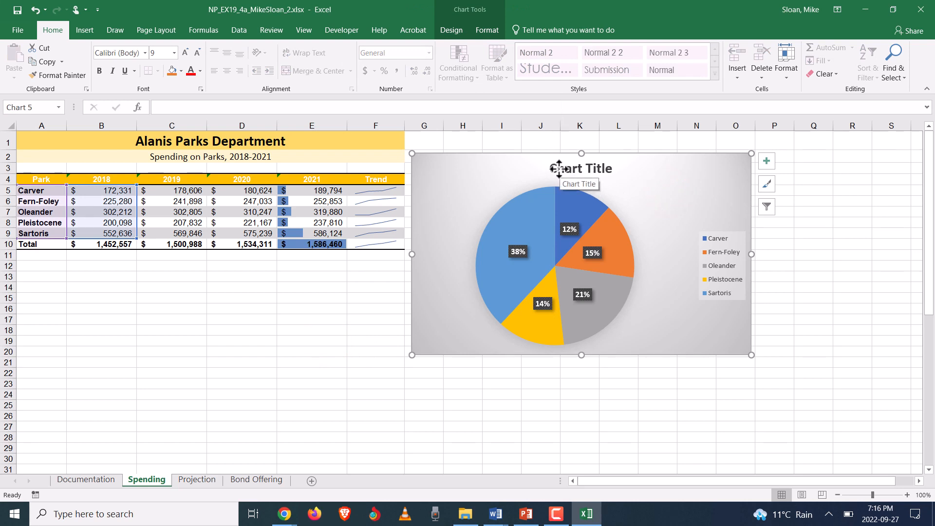
pyautogui.click(490, 33)
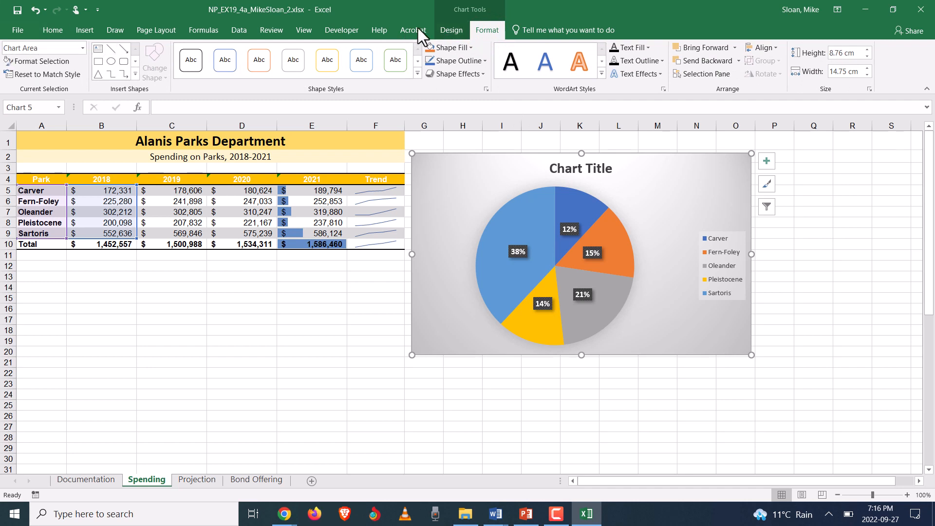
pyautogui.click(453, 32)
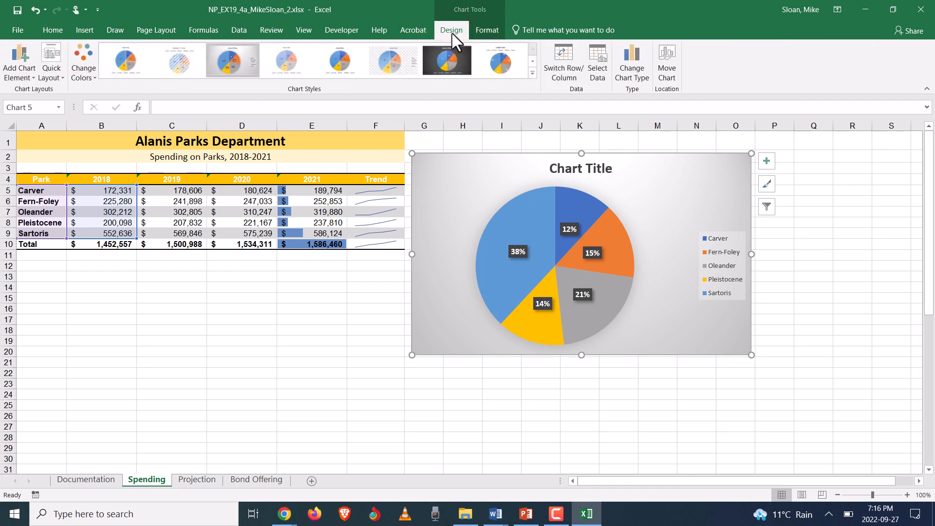
# Select the entire placeholder text in the pie chart's title for replacement
pyautogui.click(581, 170)
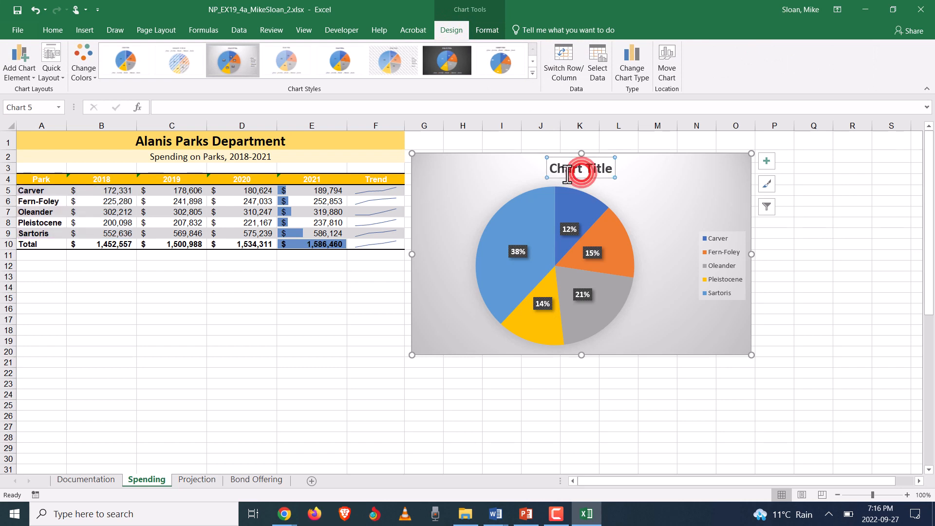
pyautogui.tripleClick(550, 169)
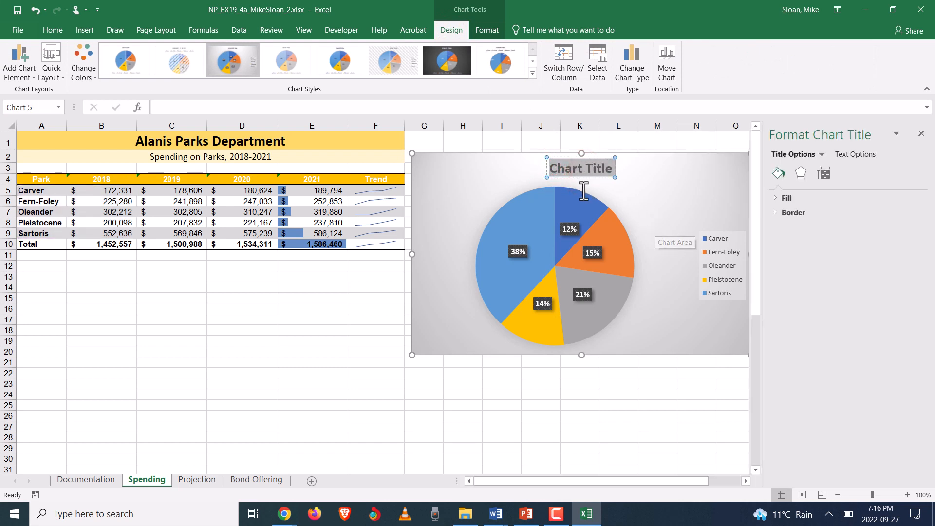
pyautogui.click(551, 168)
pyautogui.moveTo(552, 166); pyautogui.dragTo(626, 167)
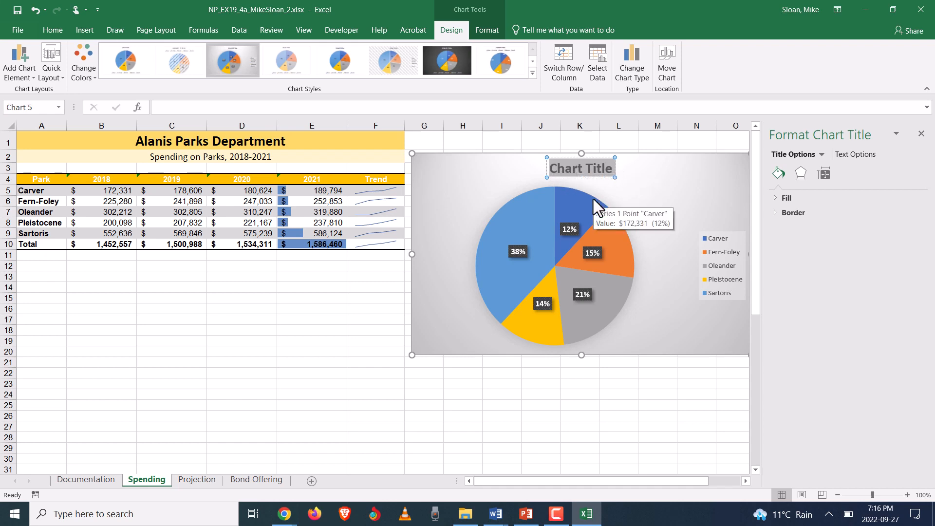
# Switch to the Word instructions and copy "2018 Park Spending as Percentage of Total" from step 4a
pyautogui.hotkey('alt', 'Tab')
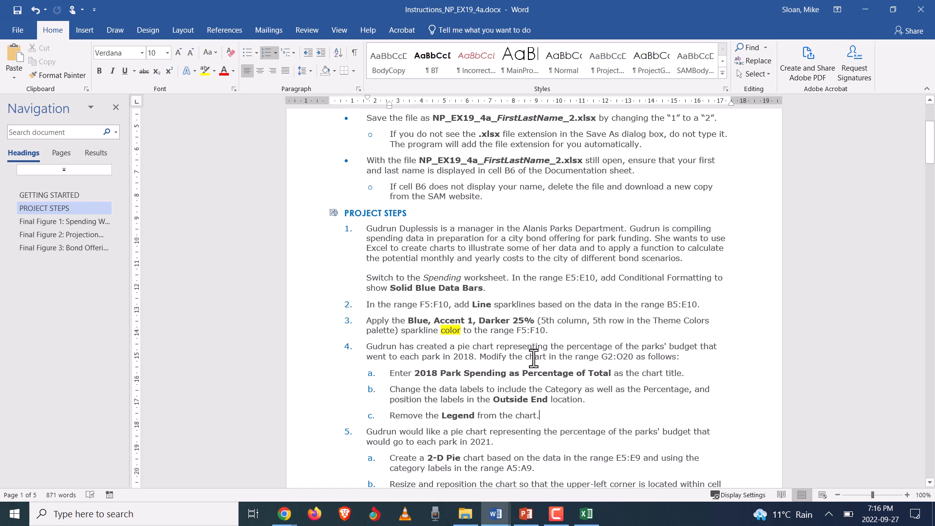
pyautogui.scroll(-1, 534, 359)
pyautogui.moveTo(415, 344); pyautogui.dragTo(612, 344)
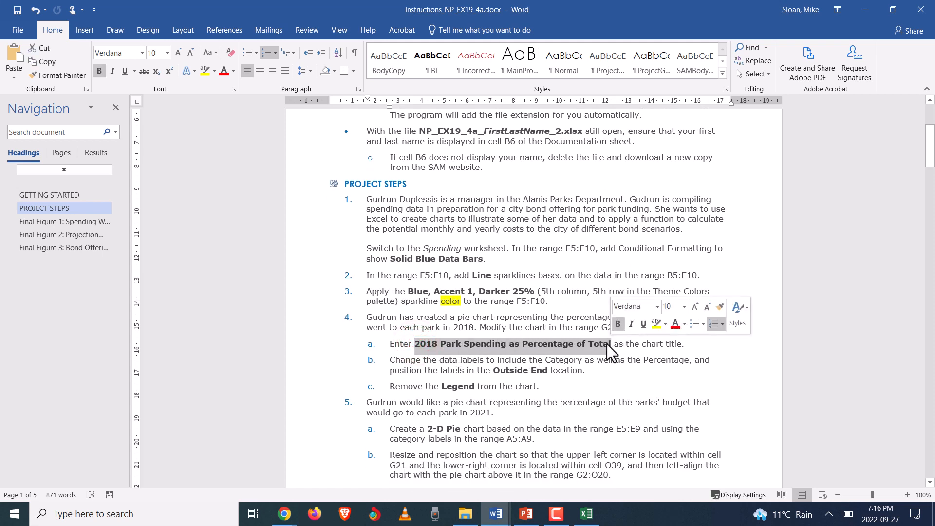
pyautogui.rightClick(506, 344)
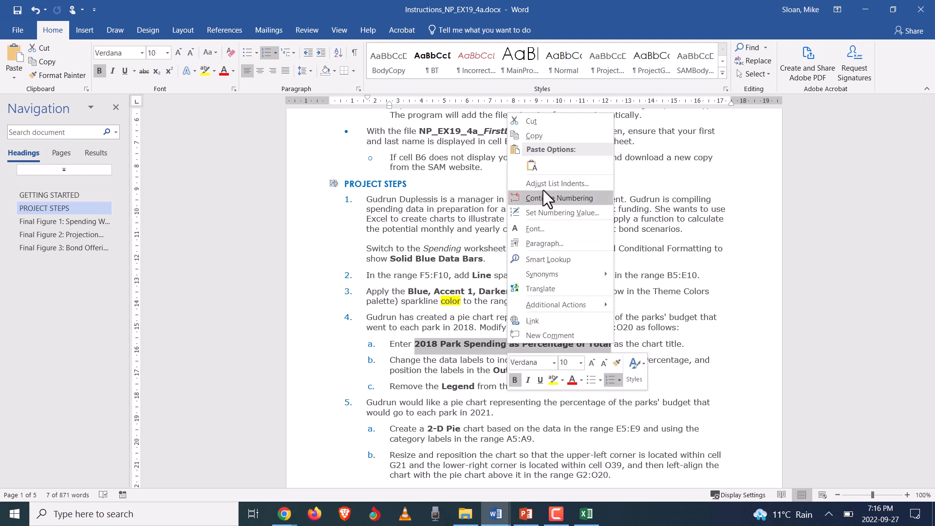
pyautogui.click(550, 136)
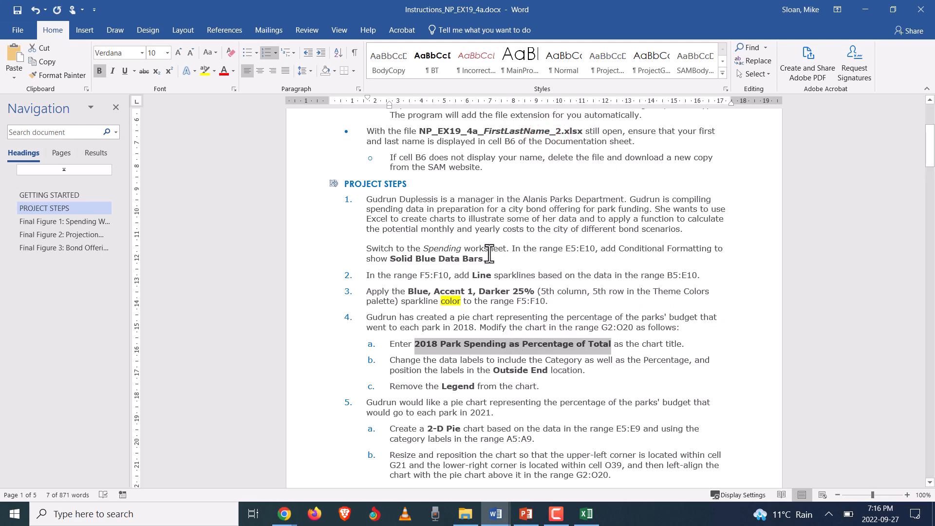
# Back in Excel, replace the pie chart's title with the copied "2018 Park Spending as Percentage of Total", keeping text only
pyautogui.hotkey('alt', 'Tab')
pyautogui.click(553, 166)
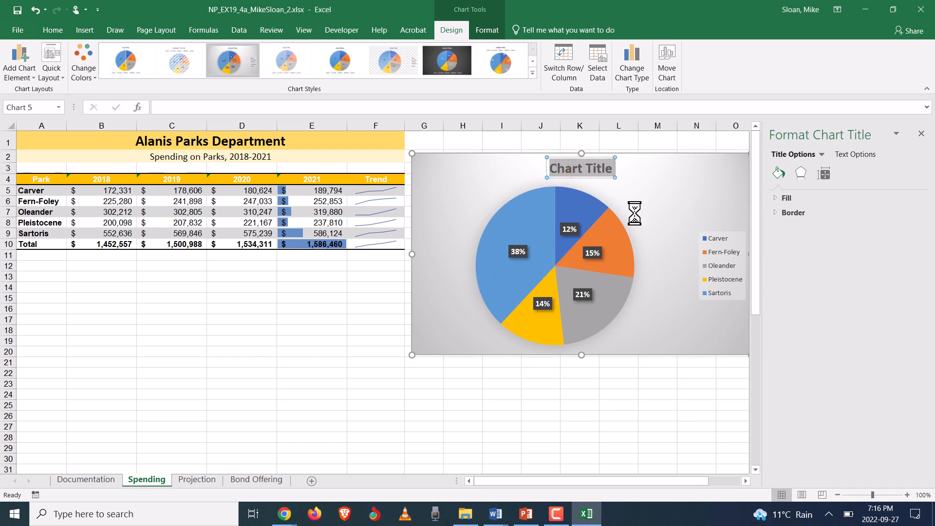
pyautogui.hotkey('ctrl', 'v')
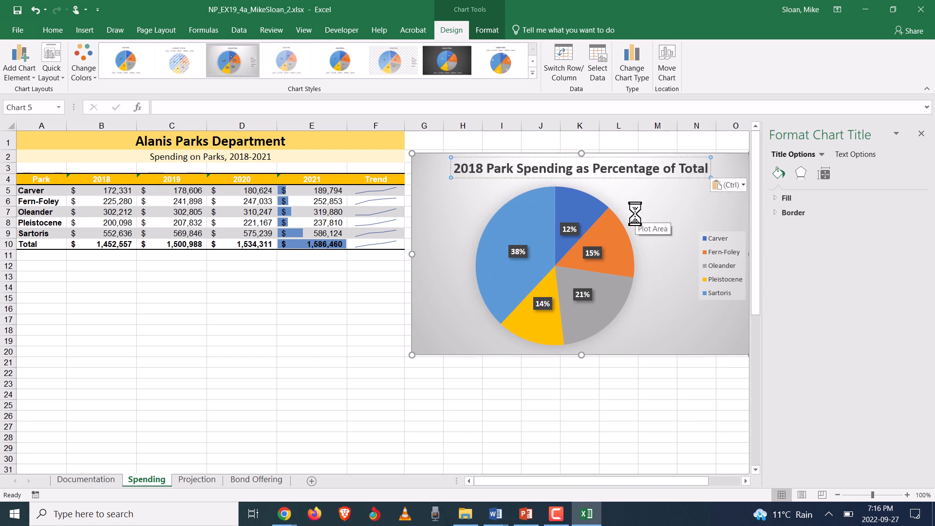
pyautogui.click(739, 184)
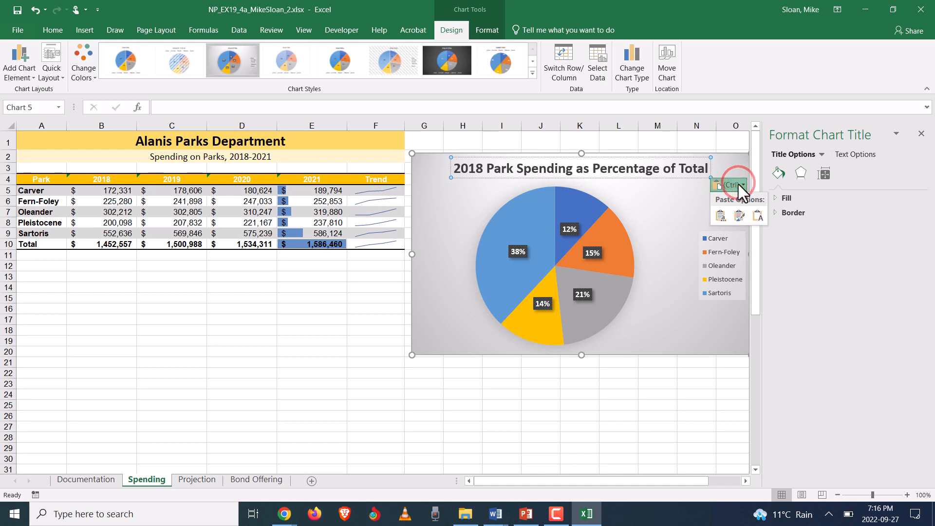
pyautogui.click(758, 216)
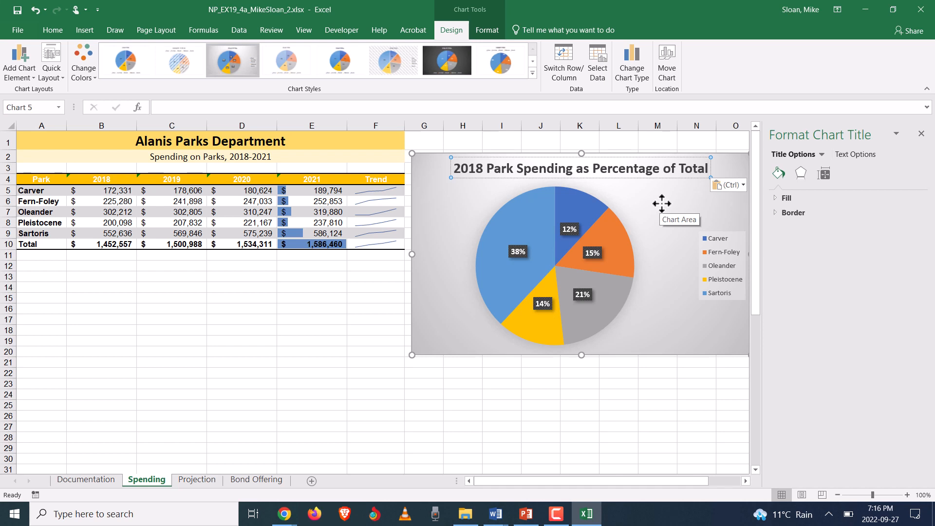
# Add a line break after the chart title, remove it again, and finish title editing with the chart area selected
pyautogui.press('Return')
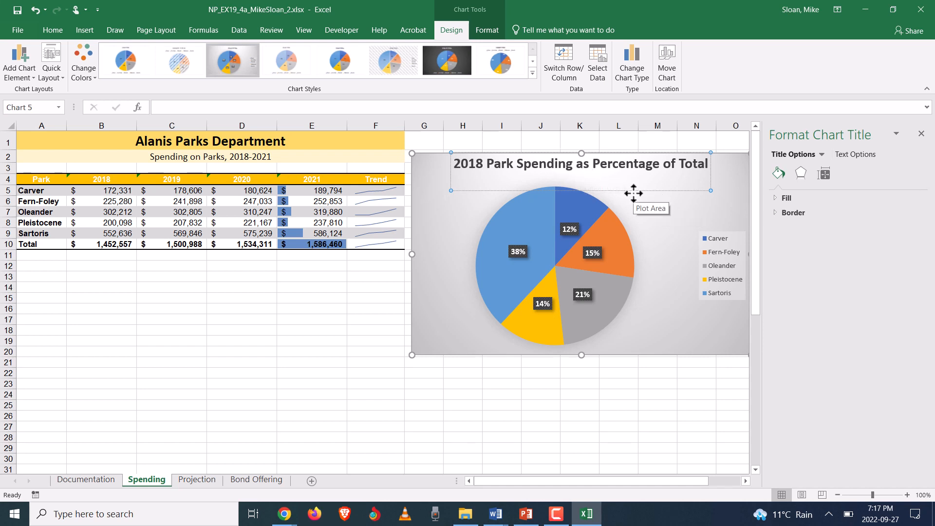
pyautogui.press('BackSpace')
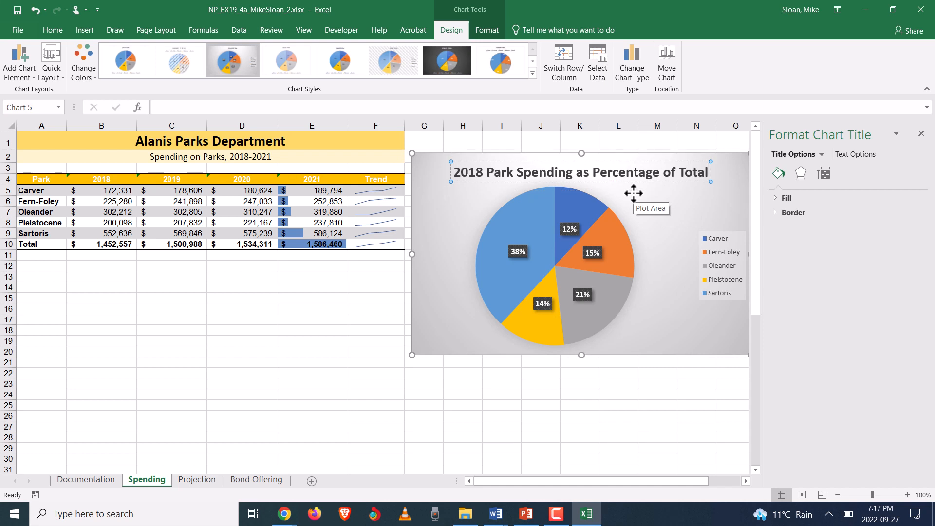
pyautogui.click(634, 194)
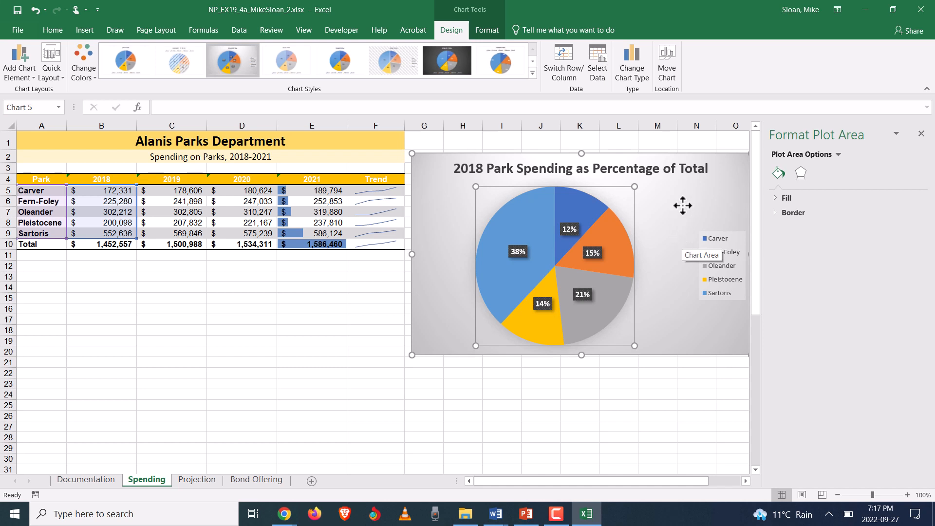
pyautogui.click(681, 184)
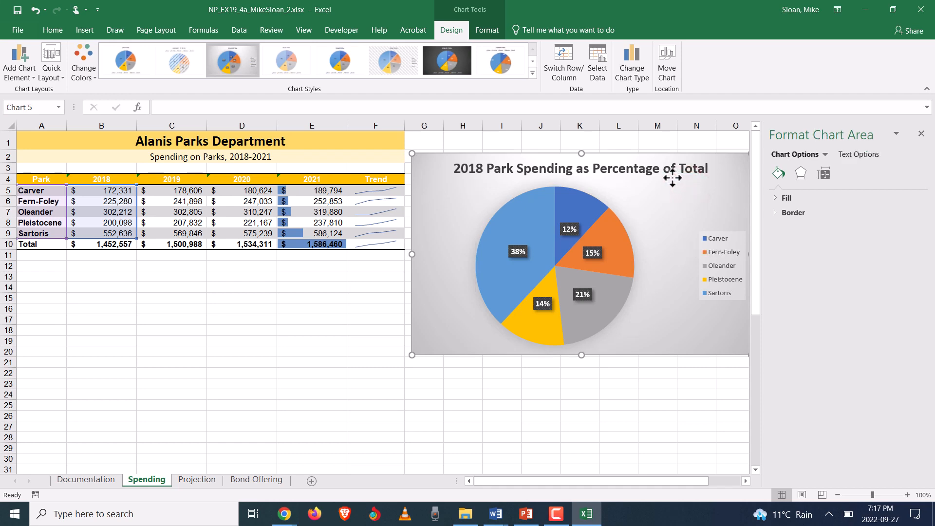
# Review steps 4b and 4c for the 2018 pie chart in the Word instructions, and return to the Excel workbook
pyautogui.hotkey('alt', 'Tab')
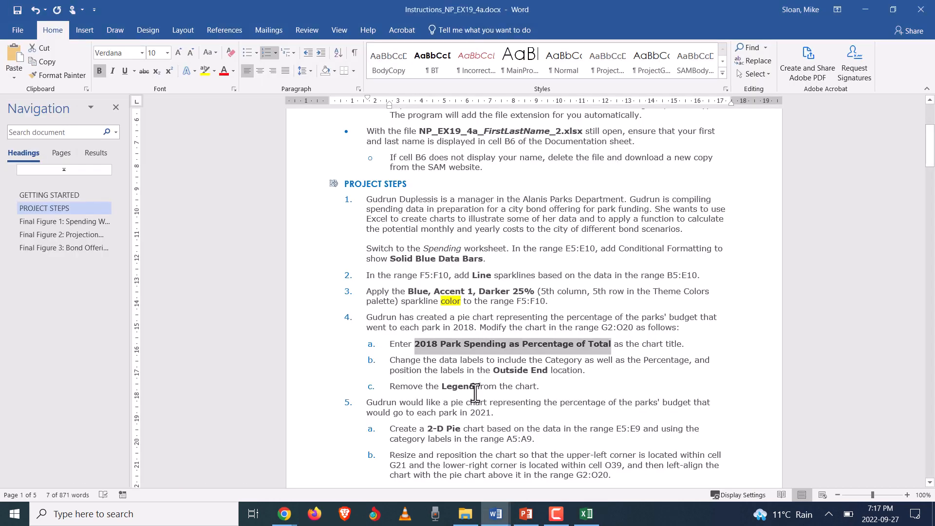
pyautogui.click(489, 363)
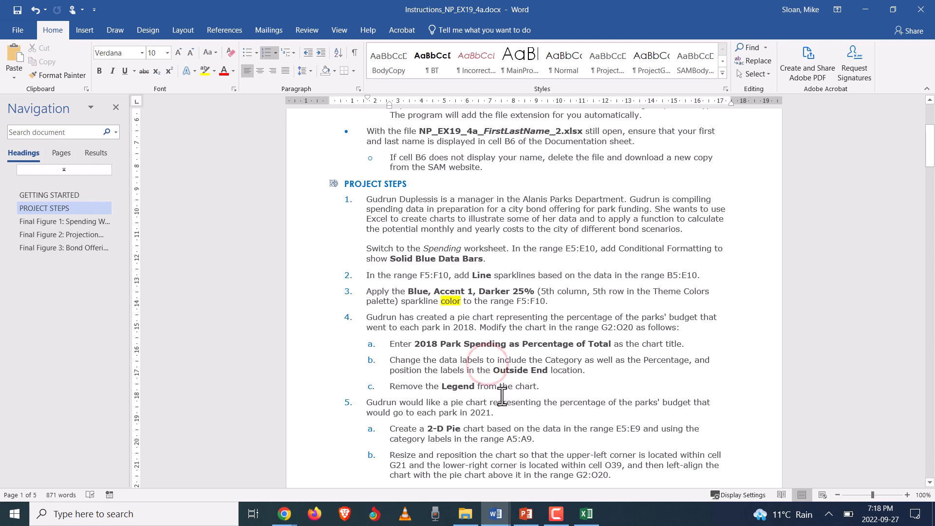
pyautogui.hotkey('alt', 'Tab')
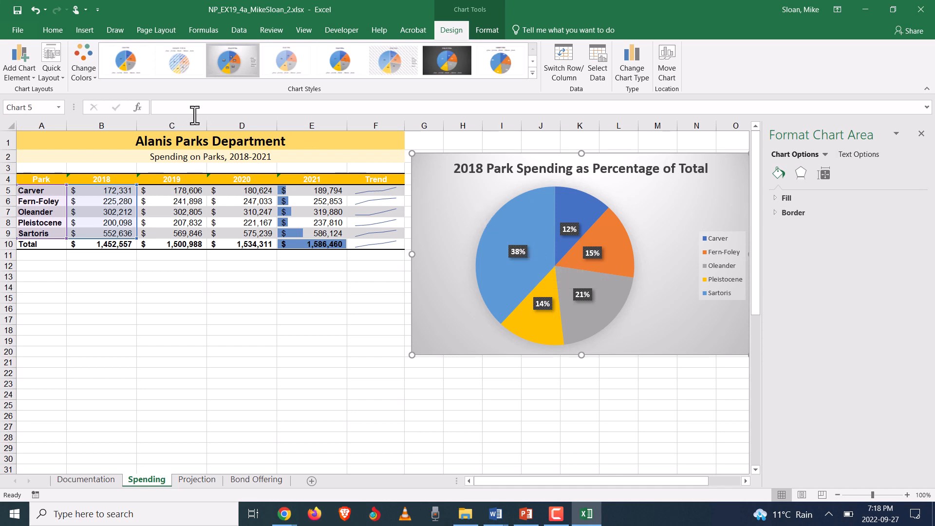
# Position the 2018 pie chart's data labels at Outside End
pyautogui.click(13, 72)
pyautogui.moveTo(41, 102)
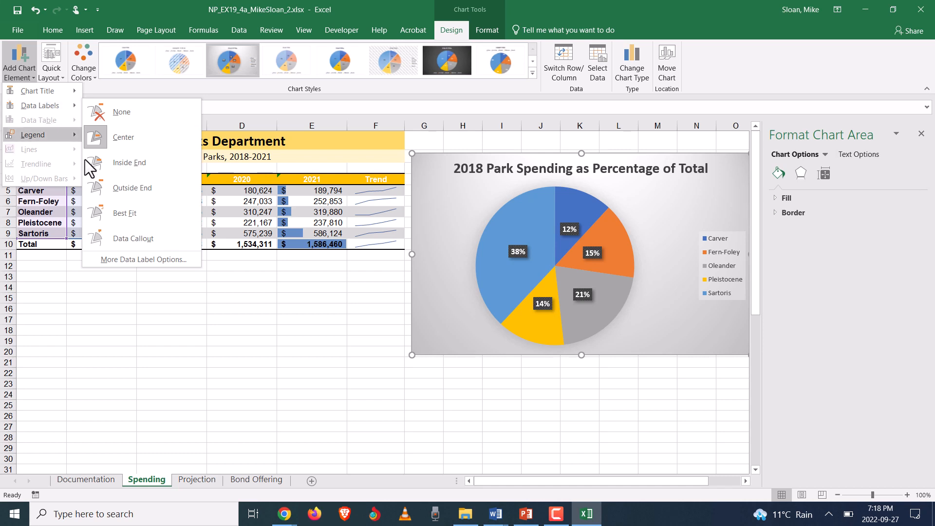
pyautogui.click(118, 190)
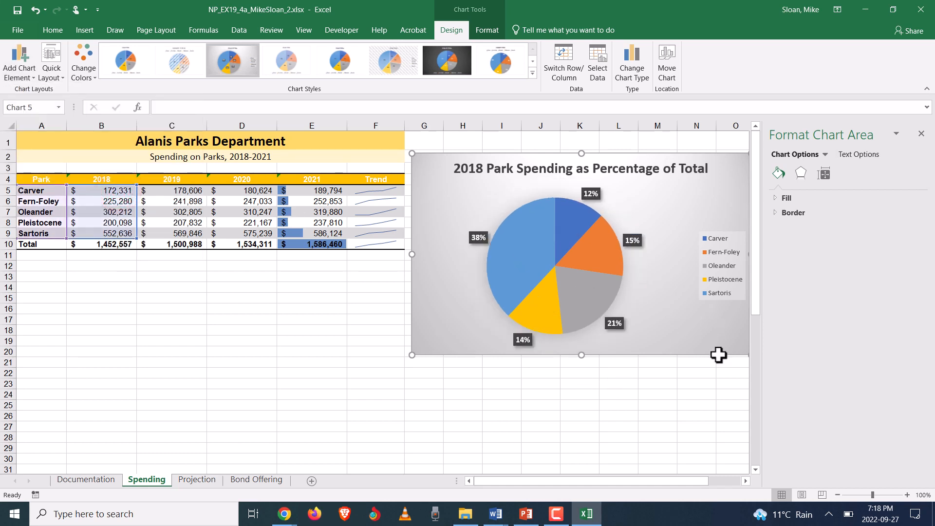
# Look through the formatting options for the 2018 pie chart's plot area, chart area, legend and title
pyautogui.click(690, 324)
pyautogui.click(656, 188)
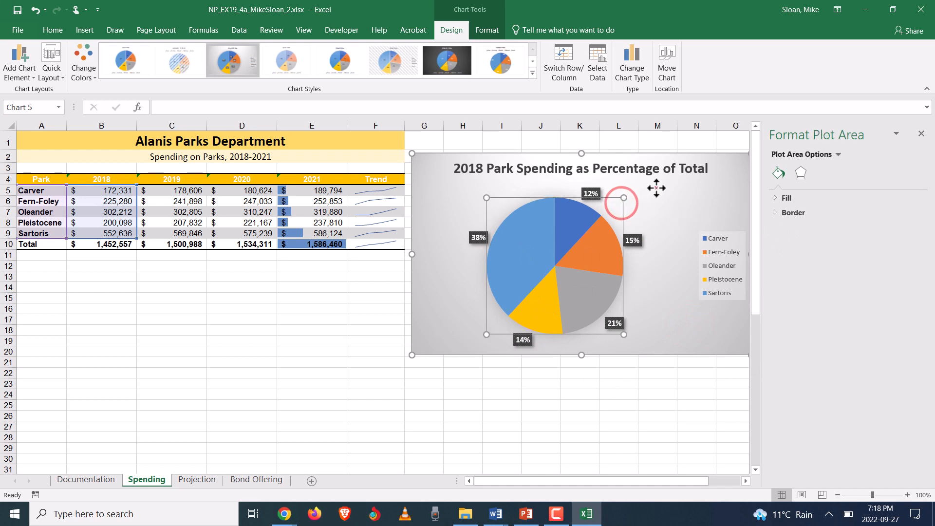
pyautogui.rightClick(677, 202)
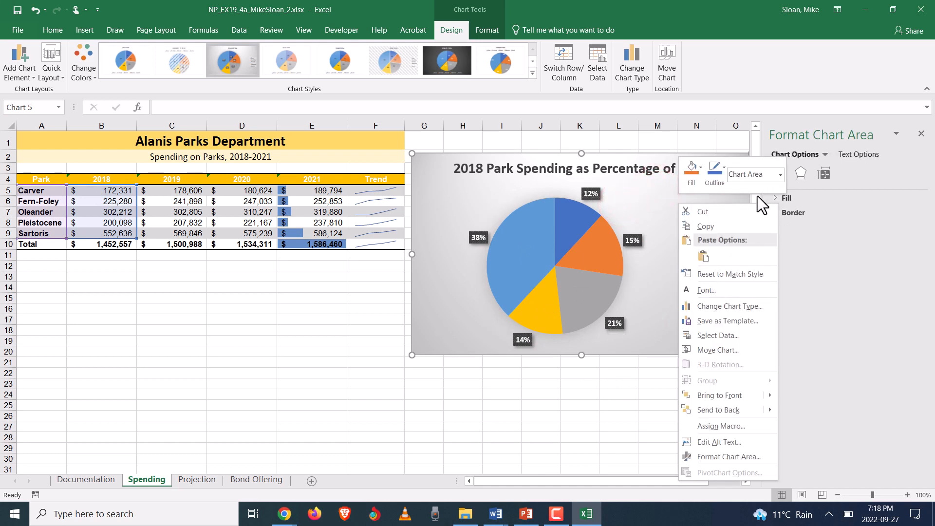
pyautogui.click(826, 249)
pyautogui.click(824, 154)
pyautogui.click(824, 154)
pyautogui.click(823, 154)
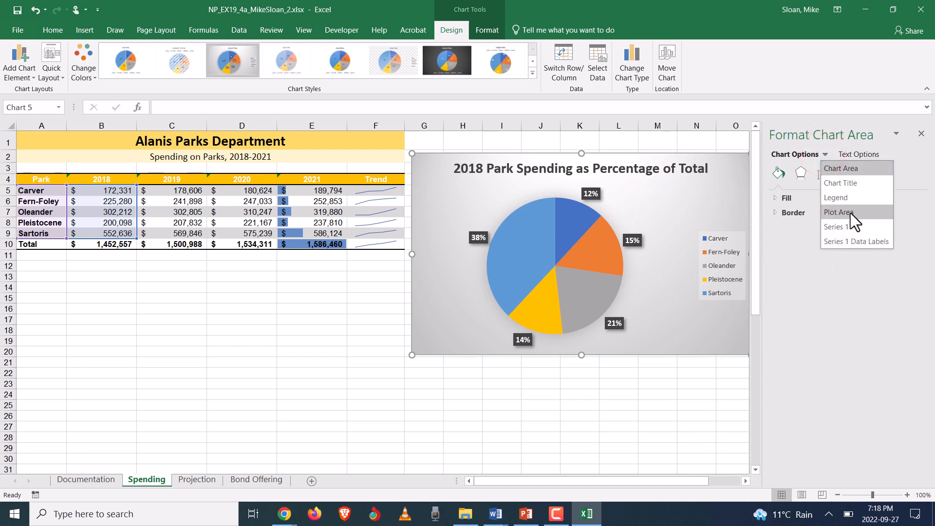
pyautogui.click(846, 200)
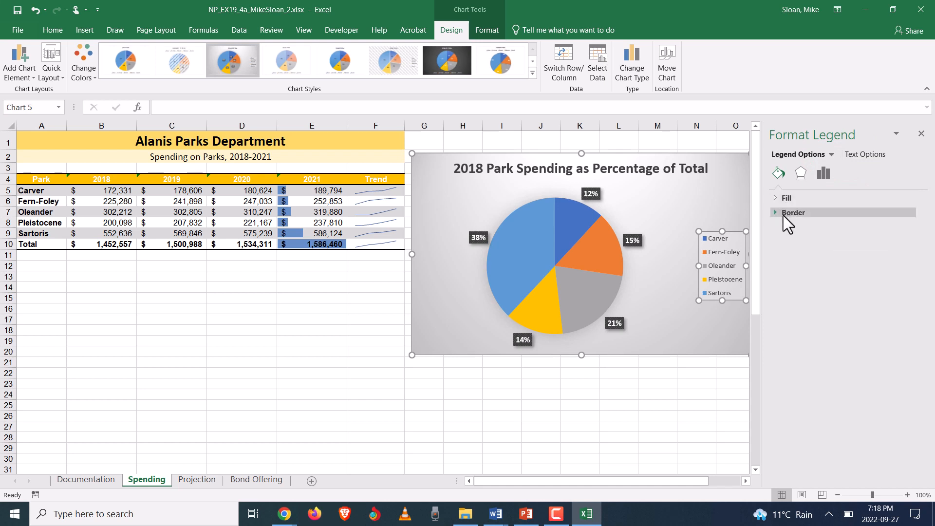
pyautogui.click(832, 154)
pyautogui.click(841, 164)
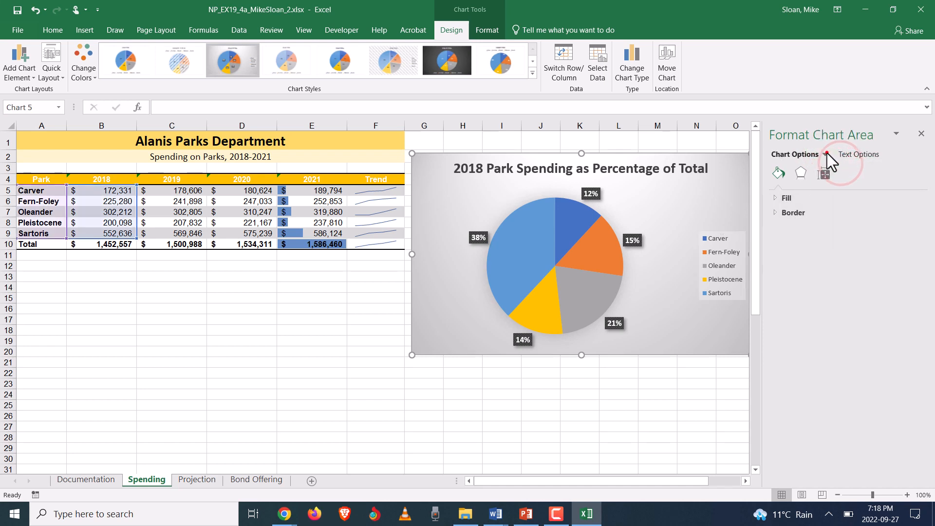
pyautogui.click(827, 154)
pyautogui.click(839, 184)
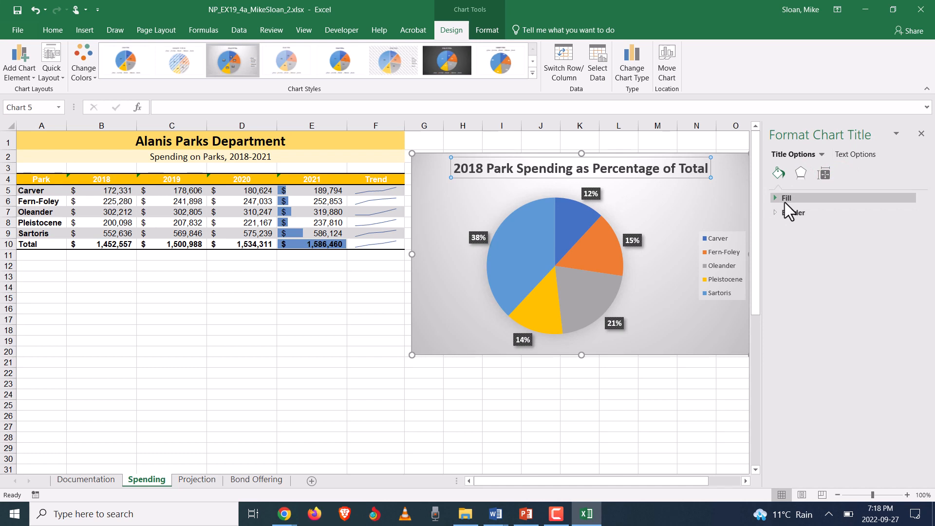
pyautogui.click(460, 332)
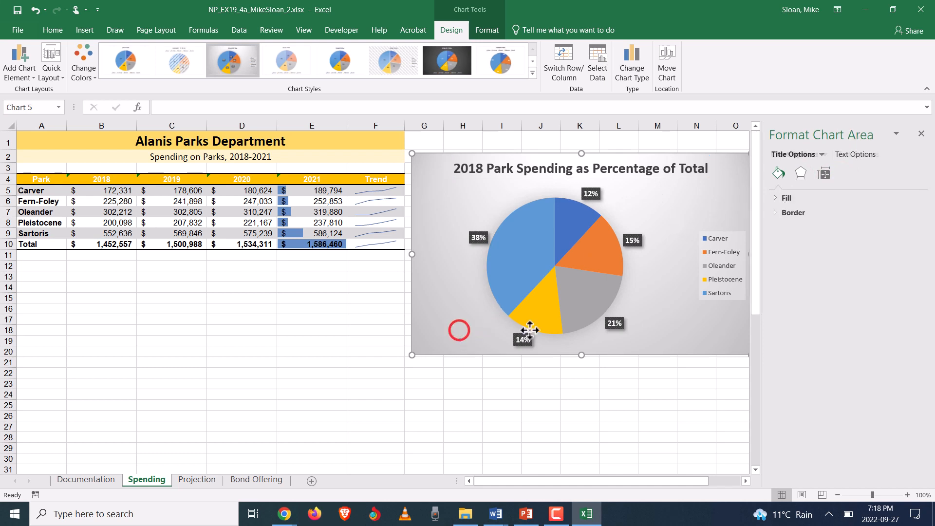
# Close the formatting options and keep the 2018 pie chart's chart area selected
pyautogui.rightClick(721, 330)
pyautogui.click(922, 134)
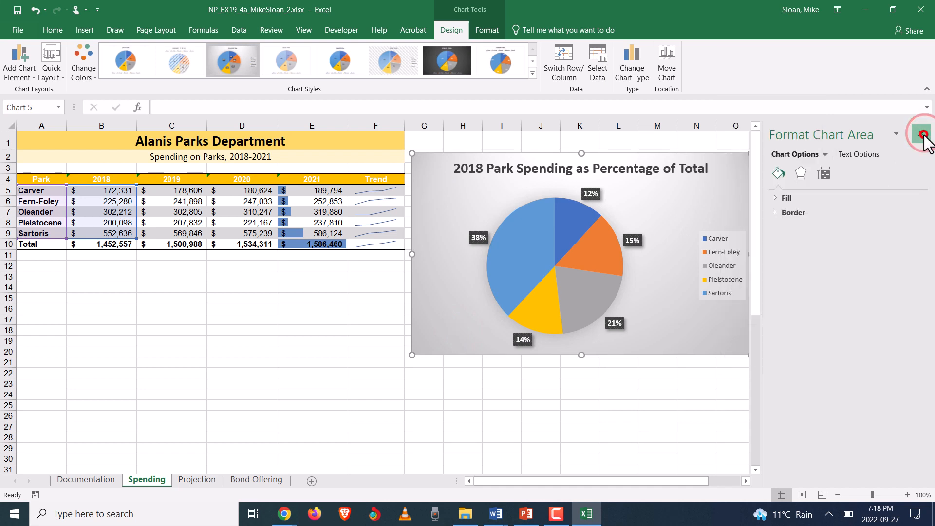
pyautogui.click(922, 134)
pyautogui.rightClick(698, 329)
pyautogui.click(703, 337)
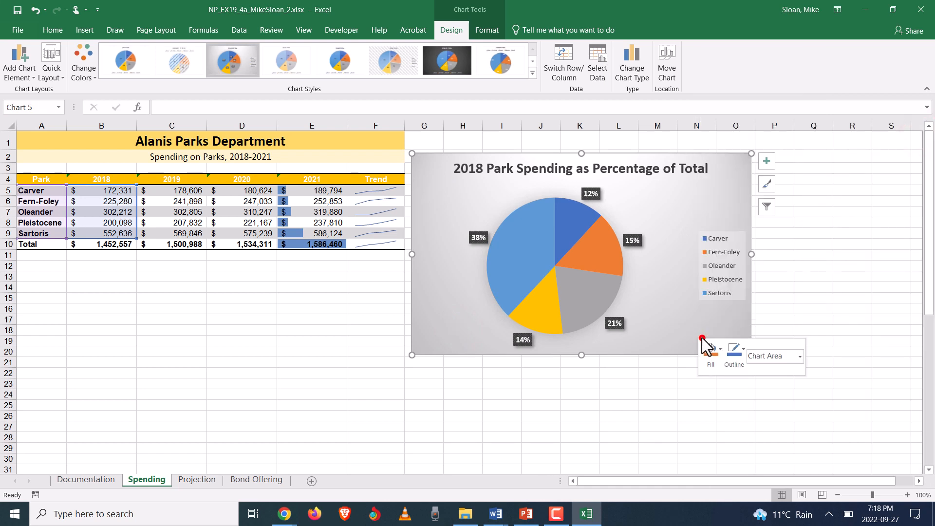
# Turn off the pie chart's data labels through its chart elements, and add them back at Outside End
pyautogui.click(769, 163)
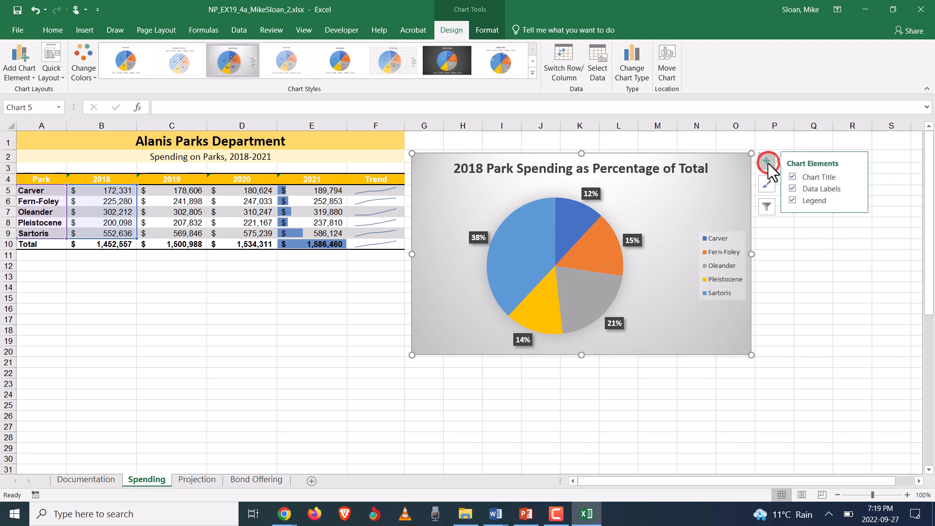
pyautogui.click(857, 200)
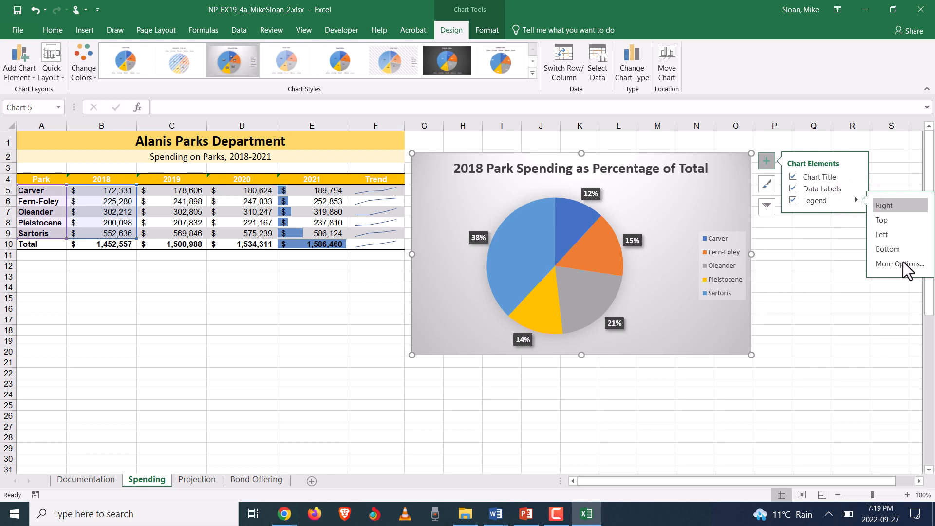
pyautogui.click(23, 76)
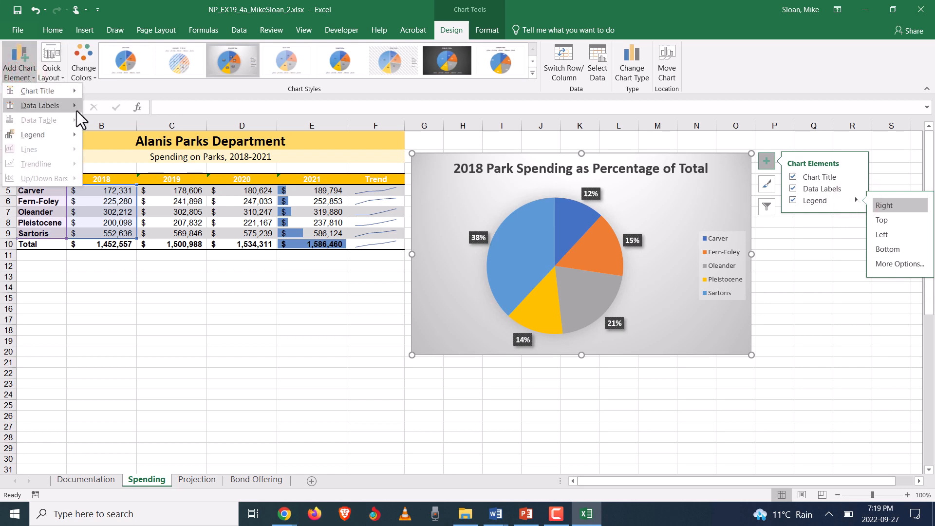
pyautogui.moveTo(77, 110)
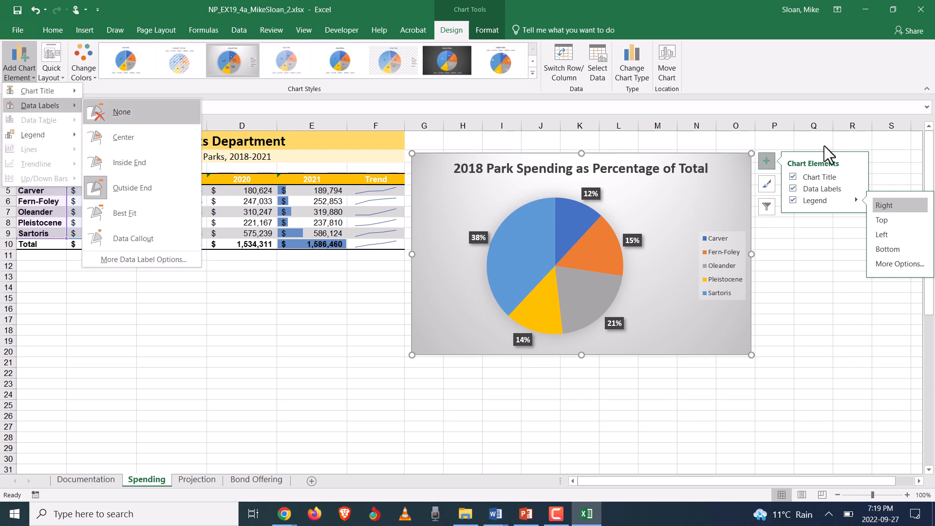
pyautogui.click(843, 189)
pyautogui.click(856, 189)
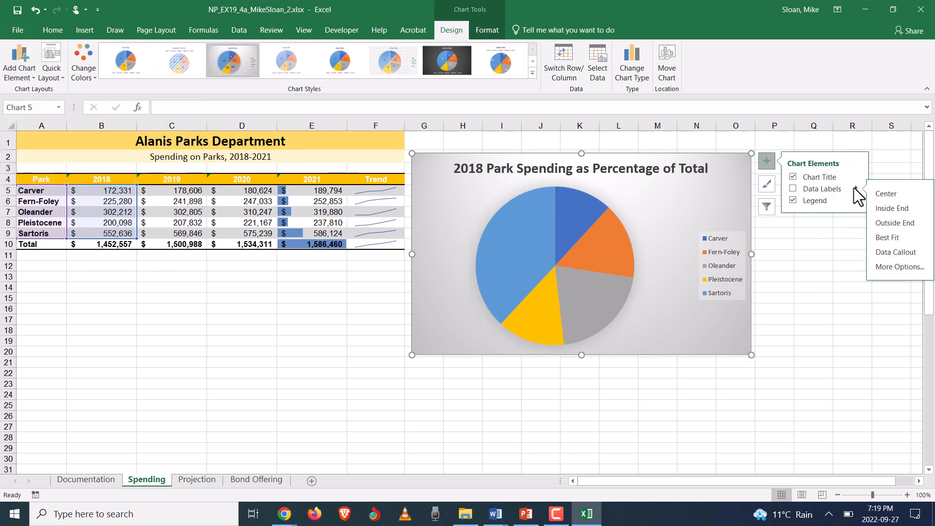
pyautogui.click(902, 228)
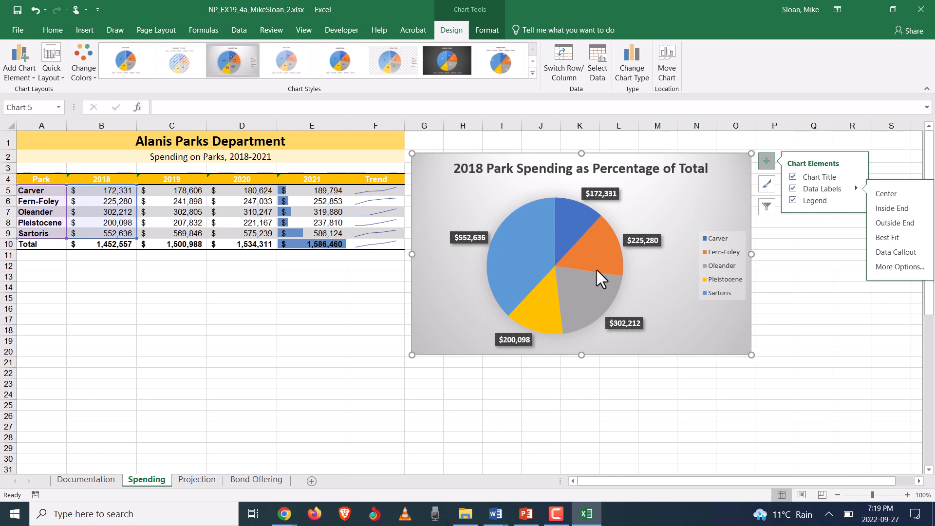
# Undo the last three data label changes on the 2018 pie chart
pyautogui.hotkey('ctrl', 'z')
pyautogui.hotkey('ctrl', 'z')
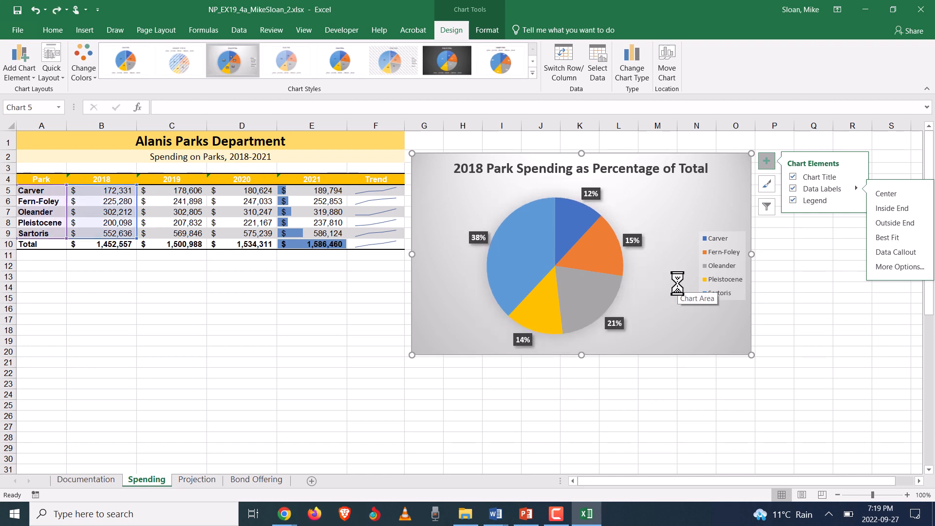
pyautogui.hotkey('ctrl', 'z')
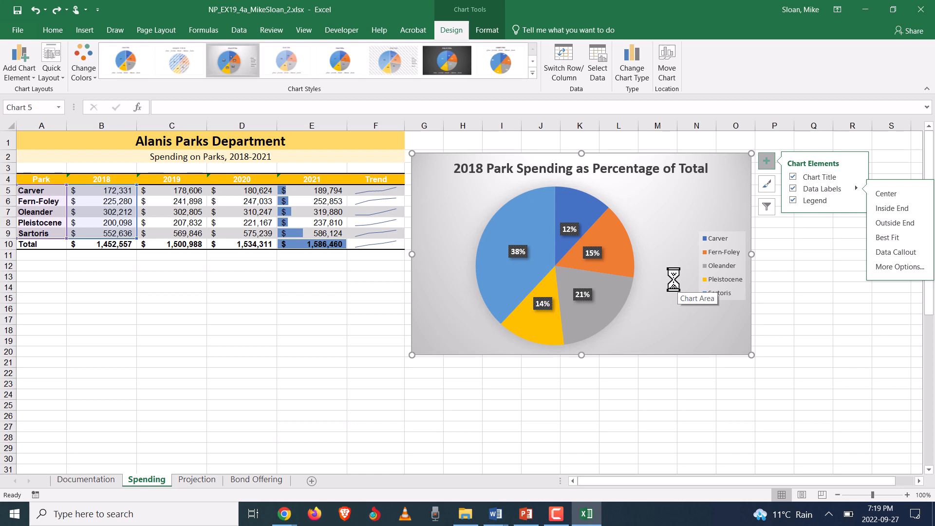
# Set the existing percentage labels of the 2018 pie chart to Outside End, leaving the chart selected
pyautogui.click(910, 224)
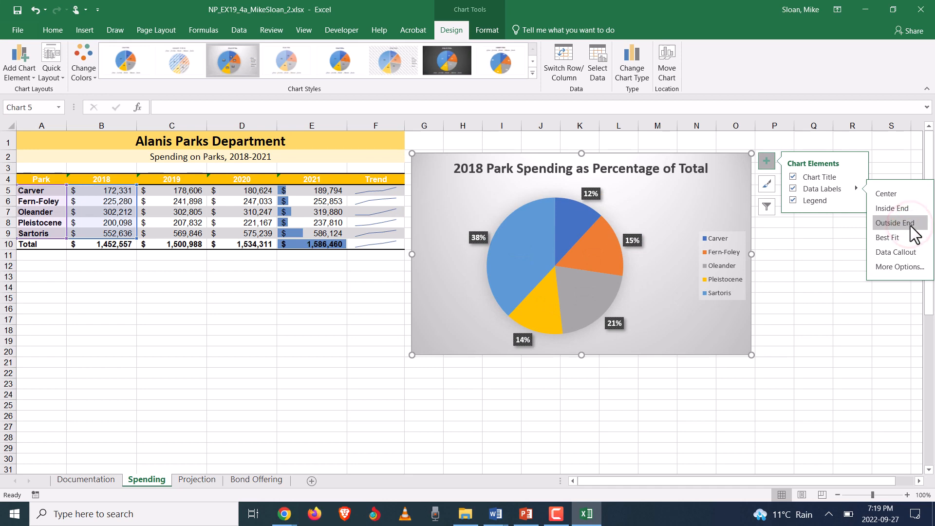
pyautogui.click(834, 282)
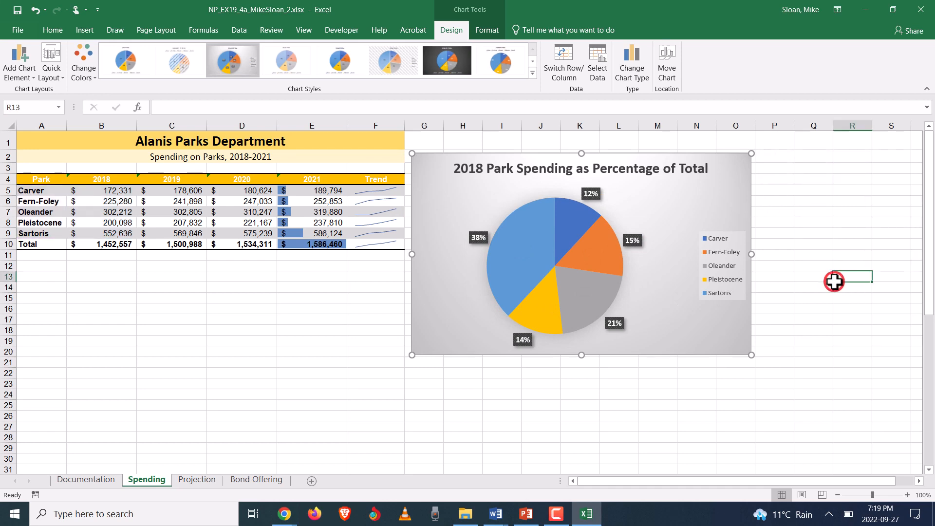
pyautogui.click(718, 201)
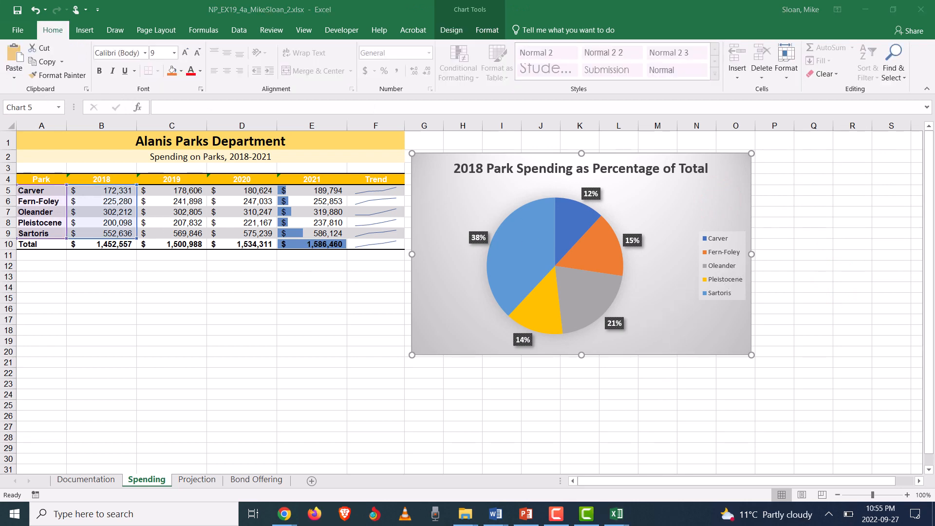
# Switch to the Word instructions and highlight "Category as well as the Percentage" in step 4b
pyautogui.click(495, 514)
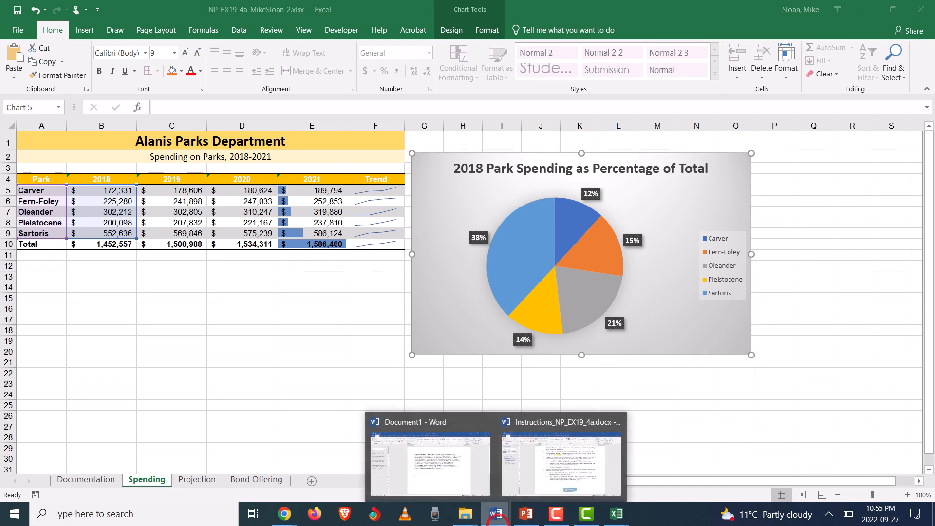
pyautogui.click(588, 475)
pyautogui.click(423, 254)
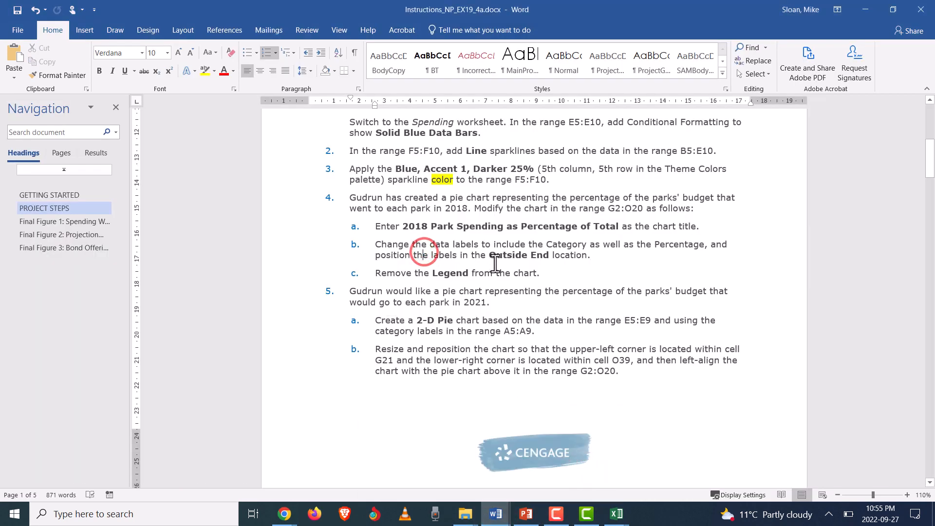
pyautogui.click(549, 241)
pyautogui.moveTo(565, 241); pyautogui.dragTo(704, 243)
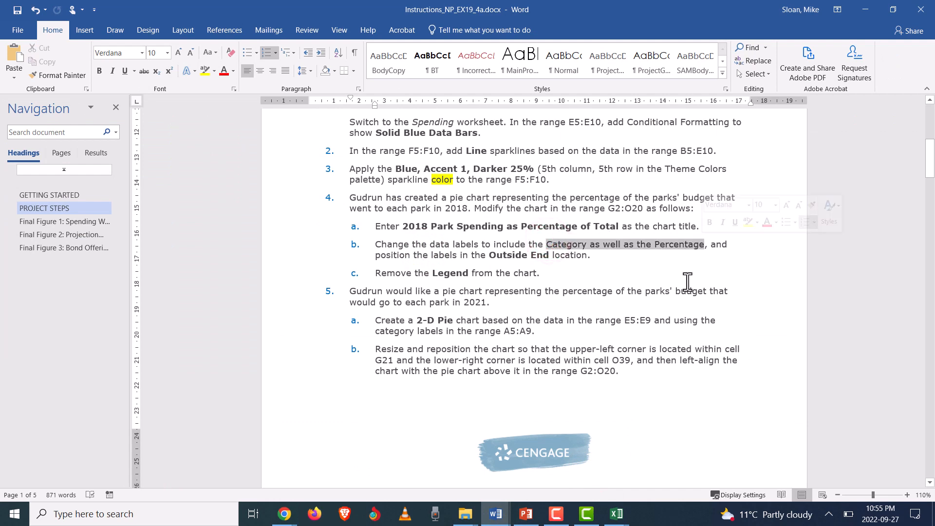
# Switch to the NP_EX19_4a workbook and add the category name to the 2018 pie chart's percentage labels
pyautogui.hotkey('alt', 'Tab')
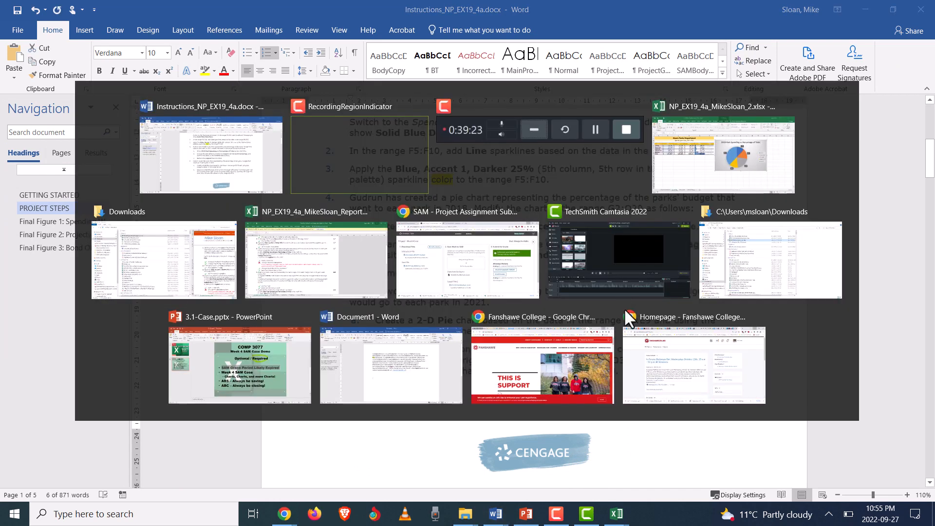
pyautogui.moveTo(612, 519)
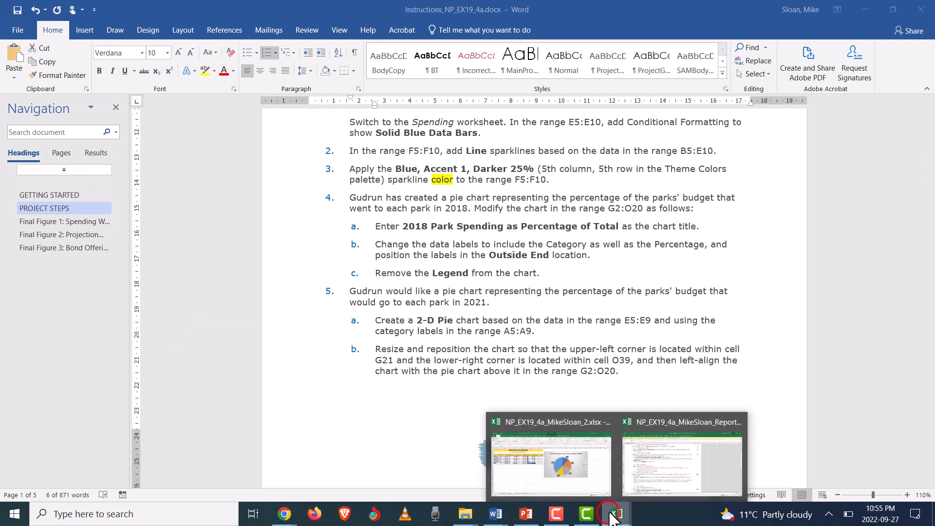
pyautogui.click(584, 487)
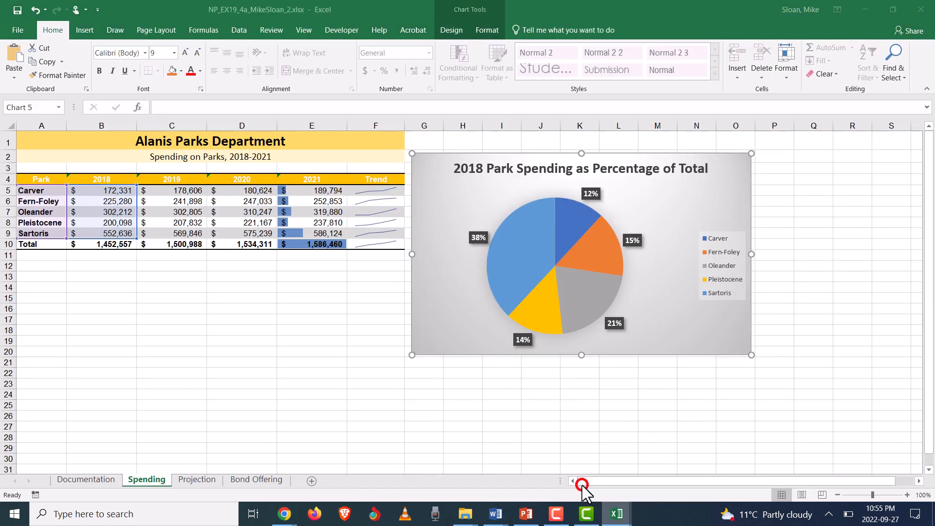
pyautogui.click(481, 238)
pyautogui.click(477, 283)
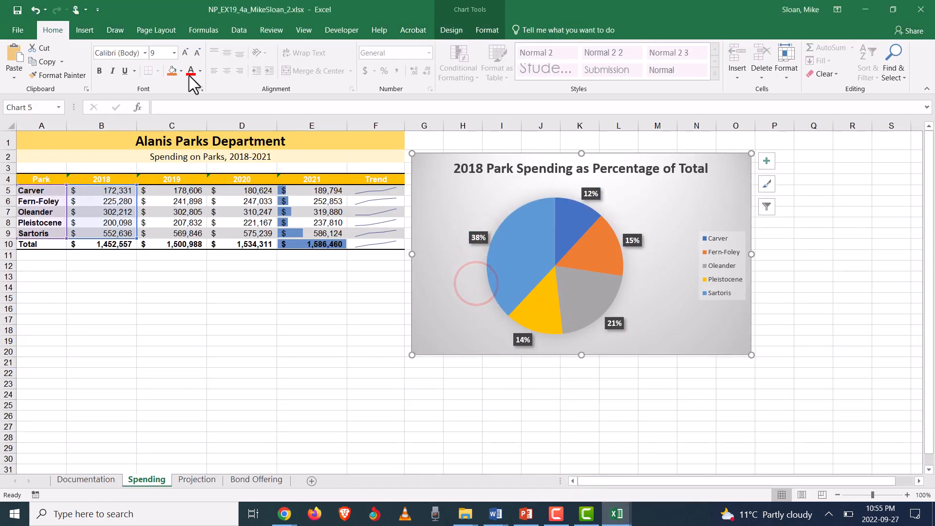
pyautogui.click(449, 28)
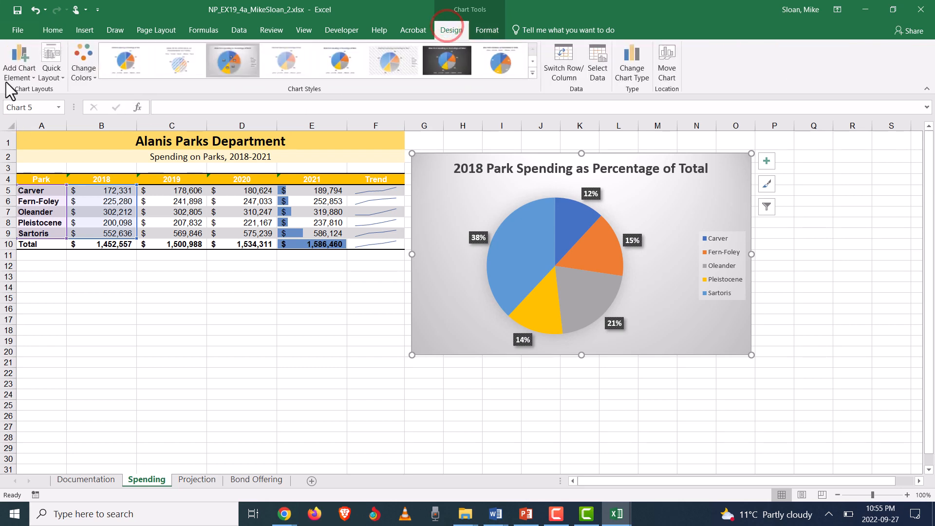
pyautogui.click(11, 75)
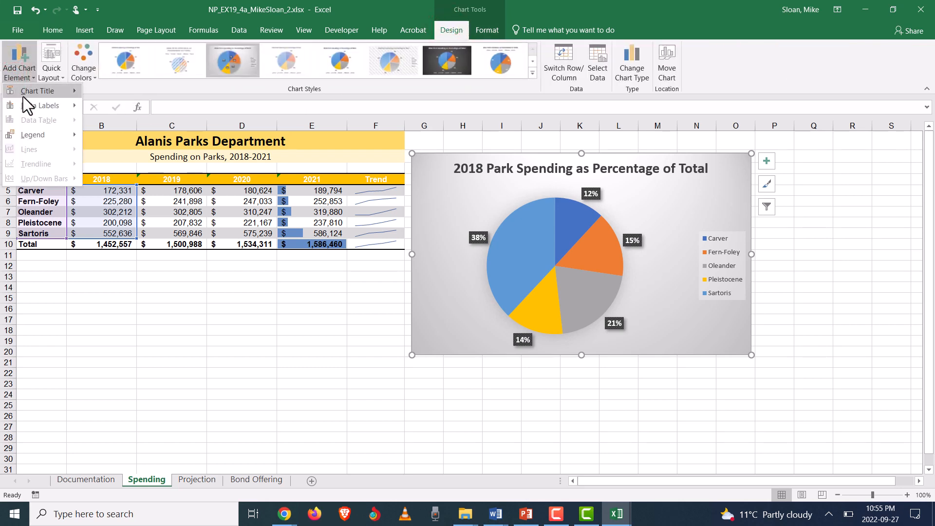
pyautogui.moveTo(31, 108)
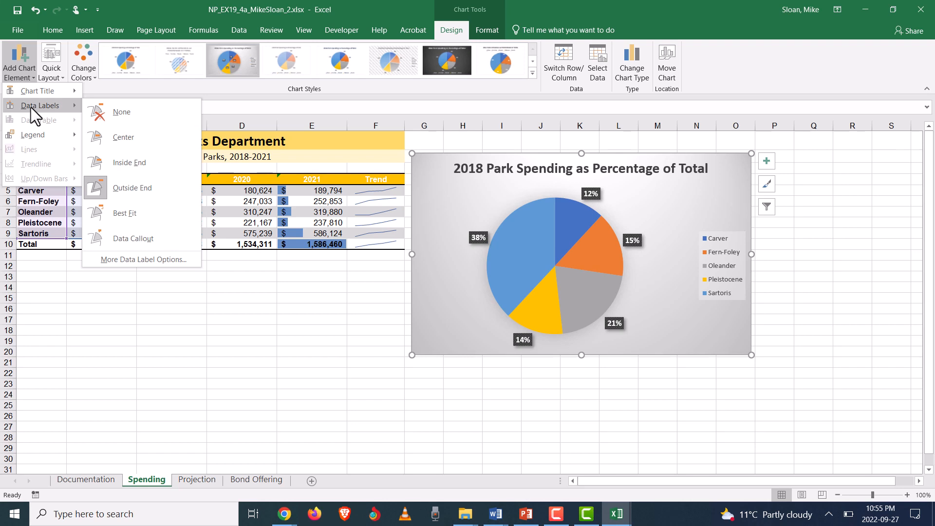
pyautogui.click(170, 259)
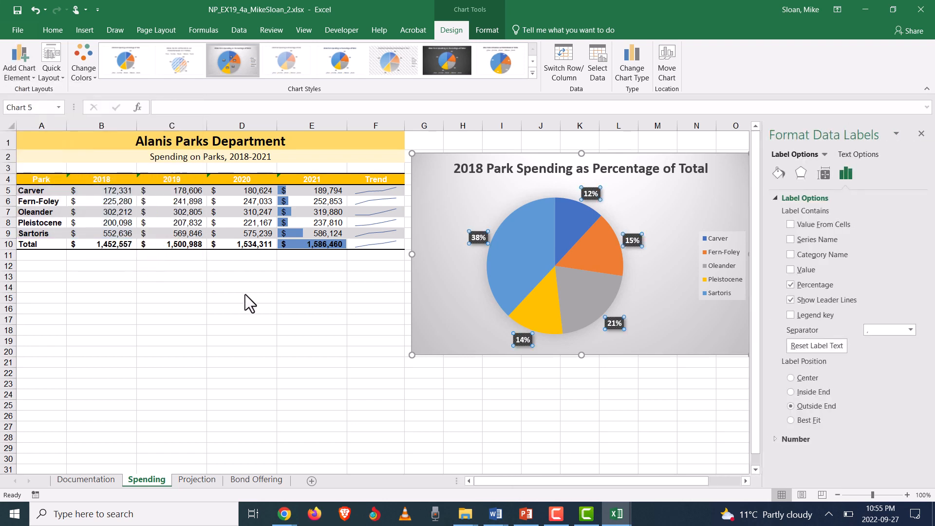
pyautogui.click(792, 255)
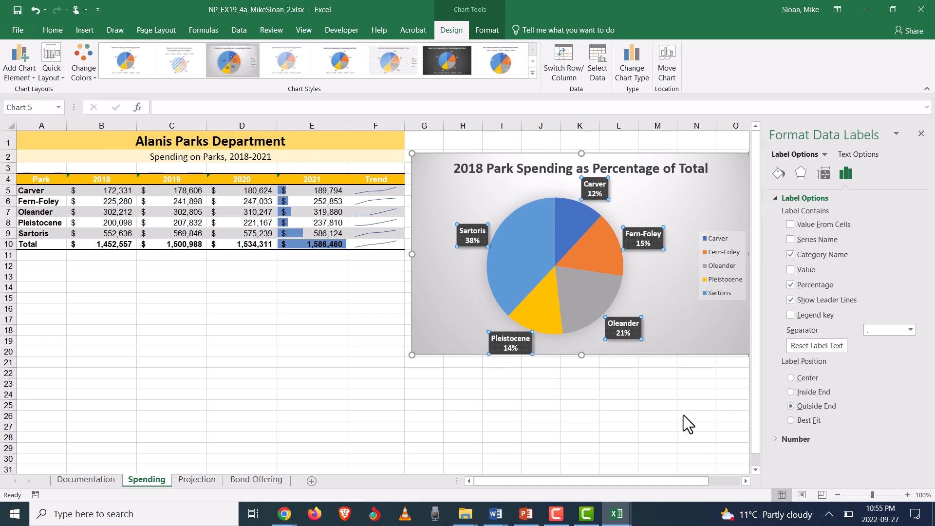
# Check step 4c in the Word instructions and remove the legend from the 2018 pie chart in the workbook
pyautogui.moveTo(565, 386); pyautogui.dragTo(379, 381)
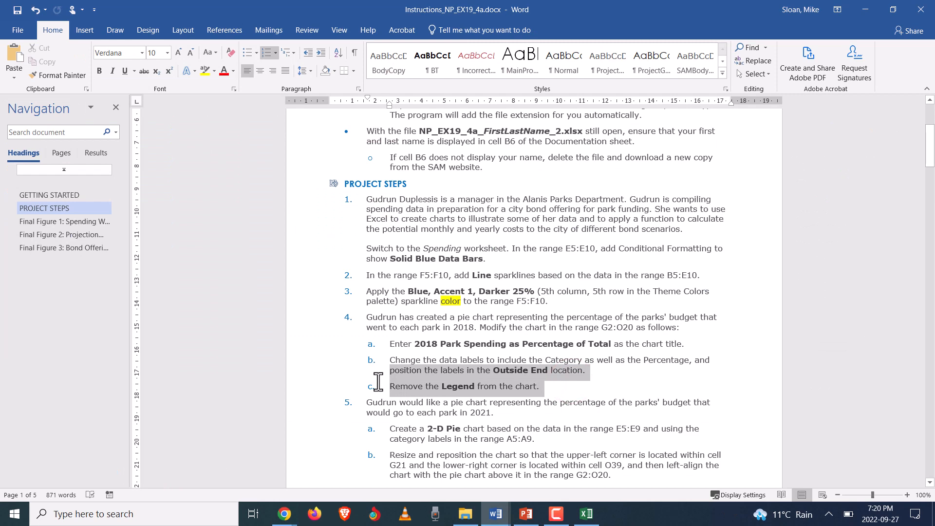
pyautogui.hotkey('alt', 'Tab')
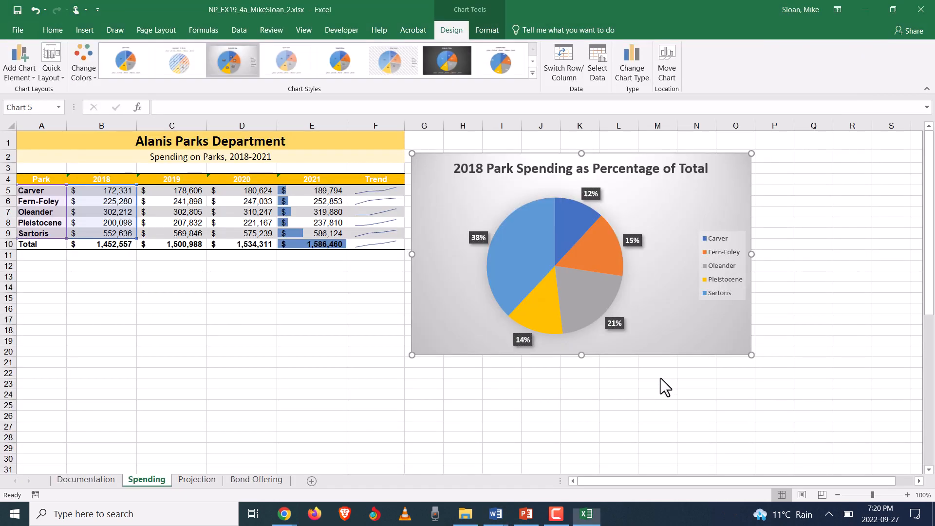
pyautogui.click(721, 295)
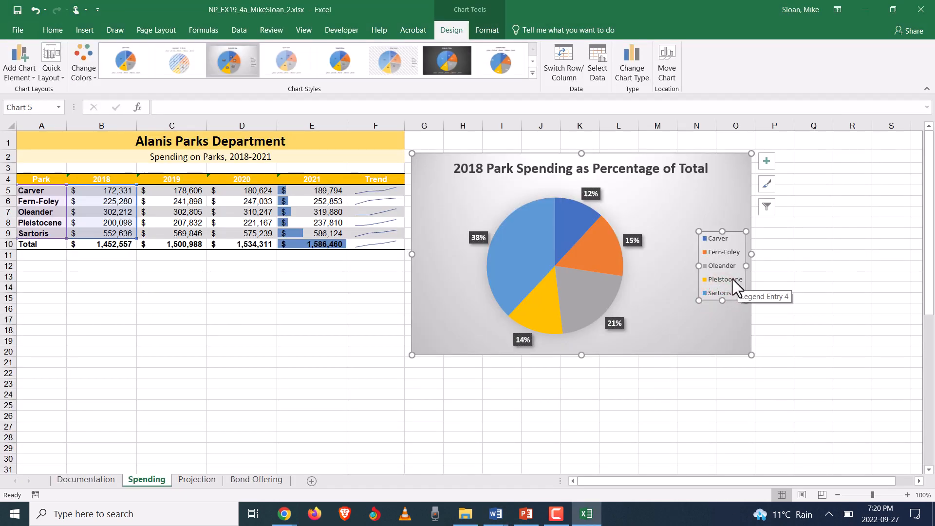
pyautogui.click(19, 68)
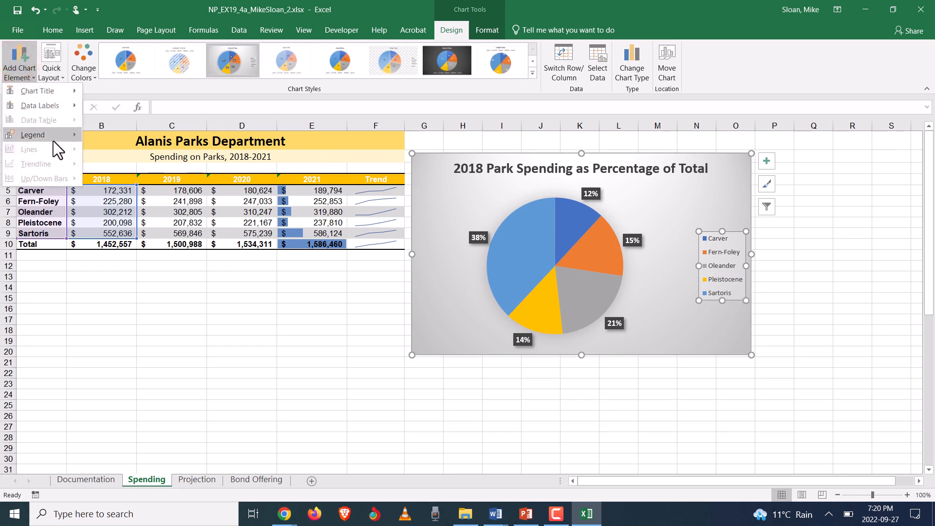
pyautogui.moveTo(54, 141)
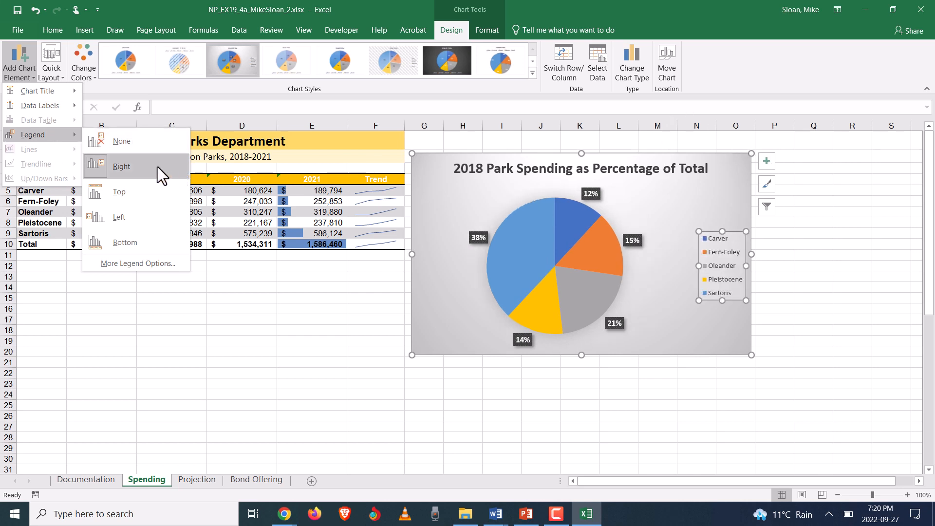
pyautogui.click(149, 144)
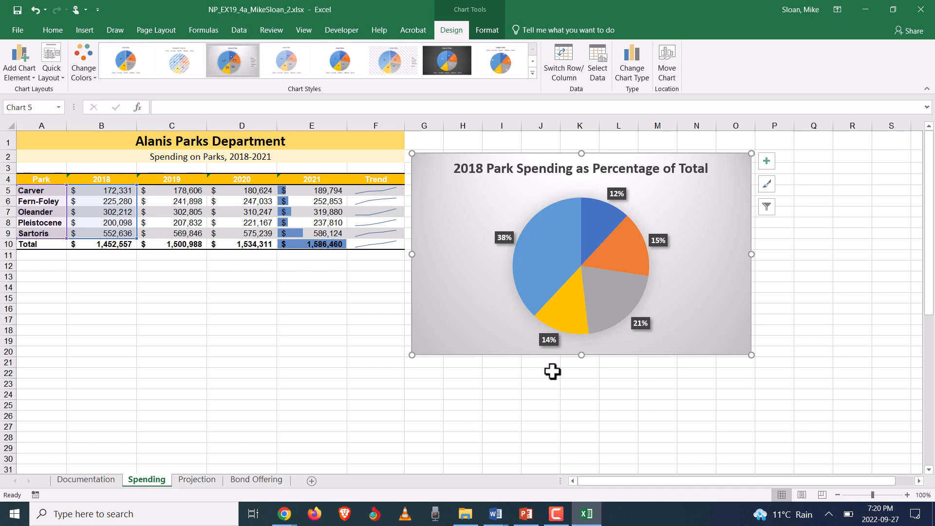
# Read step 5 about the 2021 pie chart in the Word instructions and return to the workbook
pyautogui.hotkey('alt', 'Tab')
pyautogui.scroll(-1, 528, 375)
pyautogui.click(448, 315)
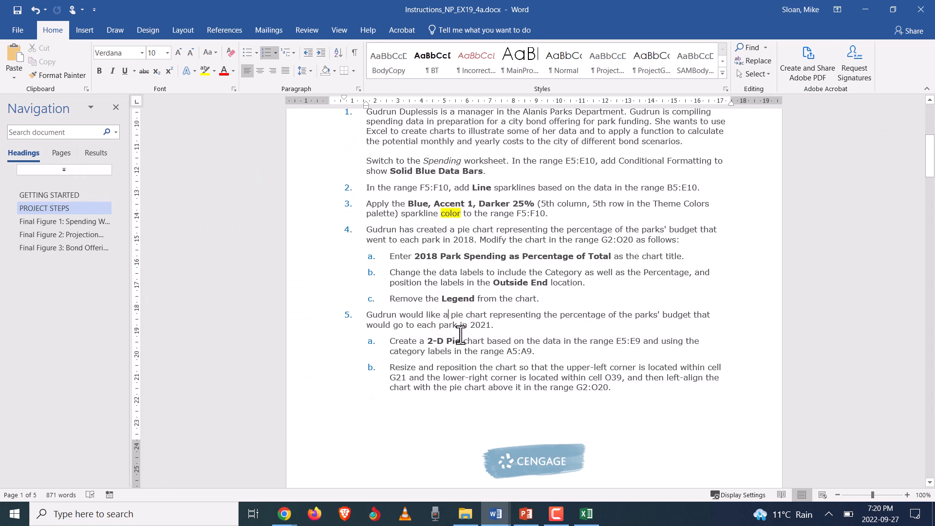
pyautogui.scroll(-2, 482, 336)
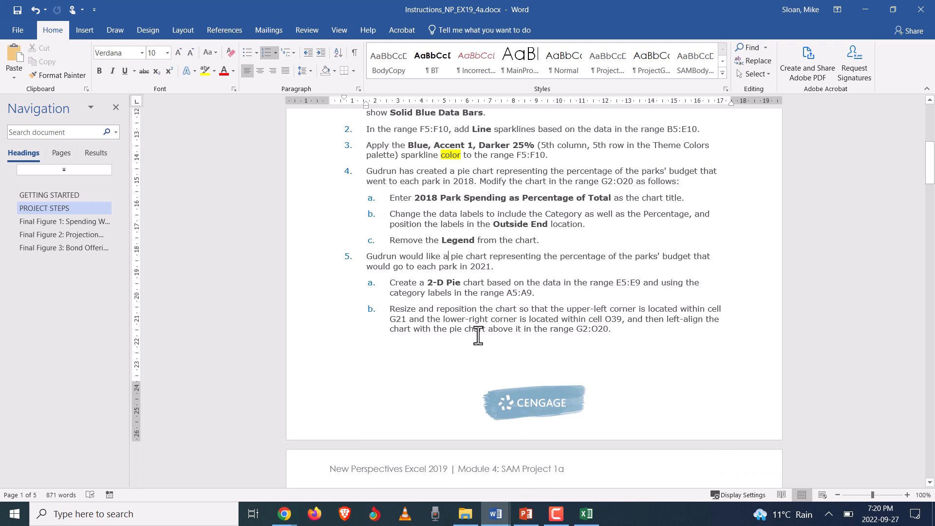
pyautogui.click(558, 293)
pyautogui.hotkey('alt', 'Tab')
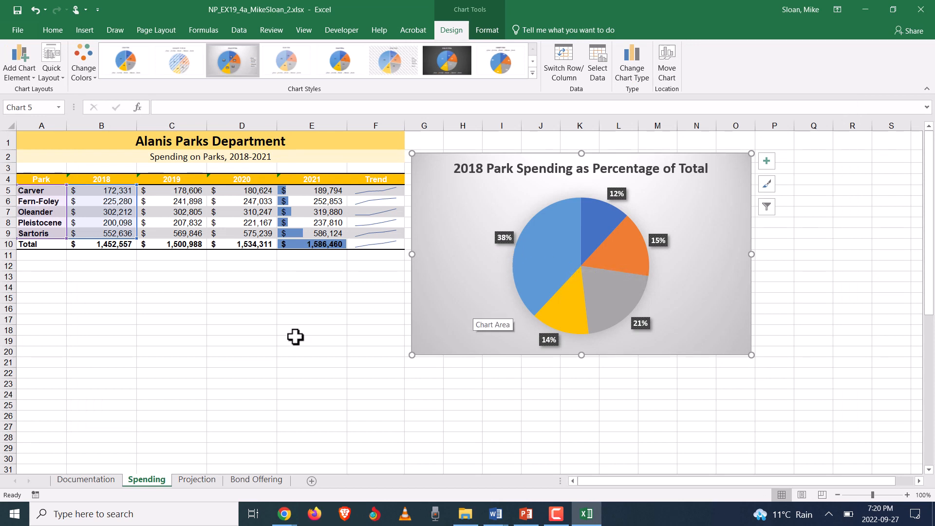
# Insert a 2-D pie chart from the empty cell D19 and move it below the spending table
pyautogui.click(267, 337)
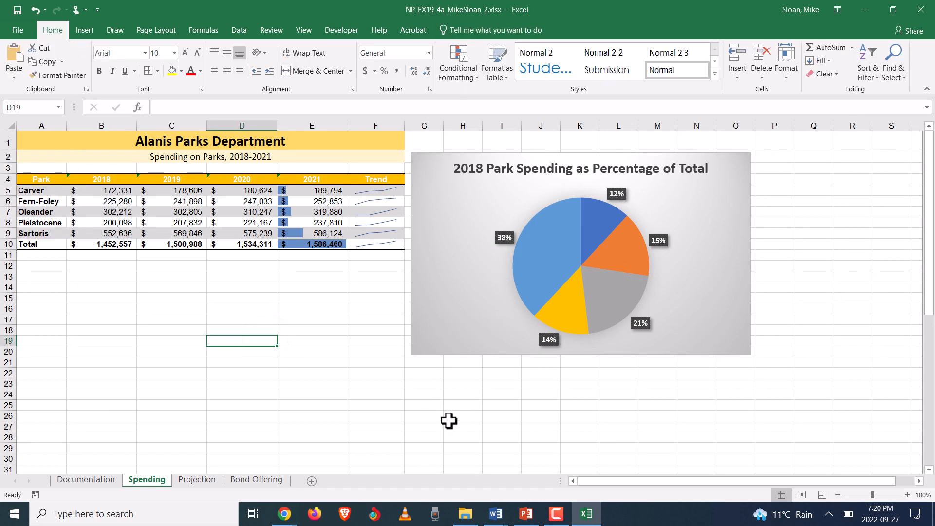
pyautogui.click(86, 31)
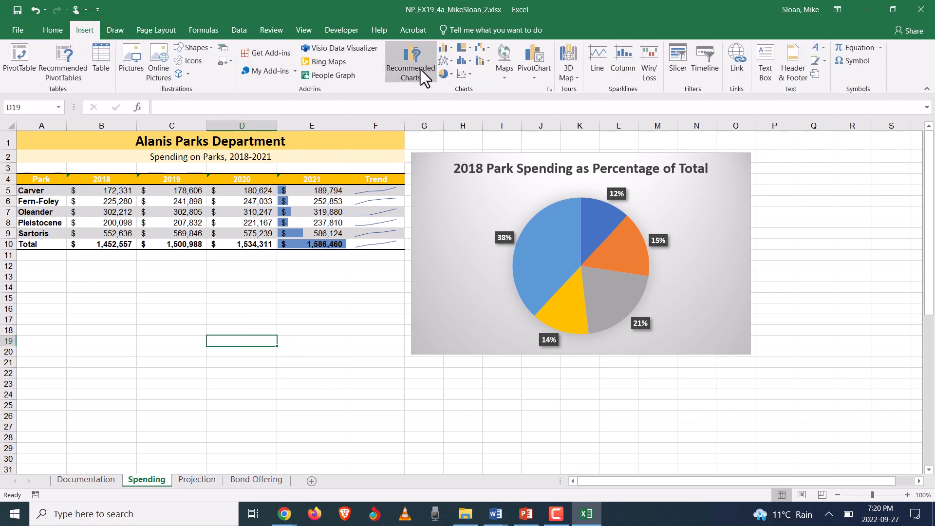
pyautogui.click(452, 74)
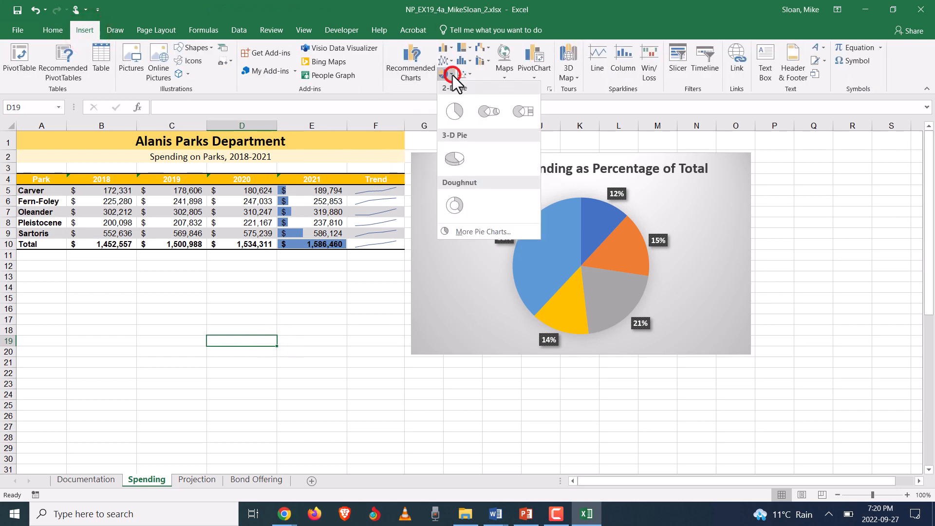
pyautogui.click(454, 111)
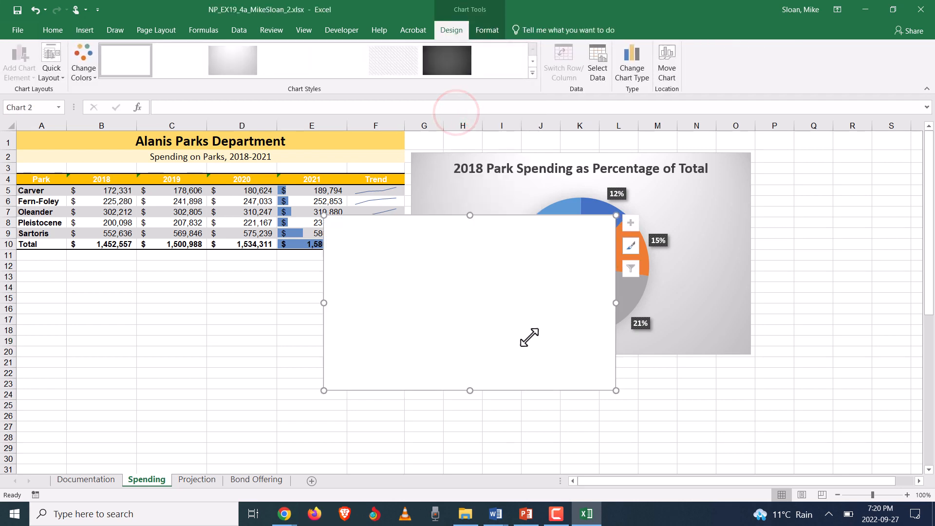
pyautogui.moveTo(432, 302); pyautogui.dragTo(177, 334)
# Open the blank pie chart's data source selection, cancel it, and delete the chart
pyautogui.click(599, 70)
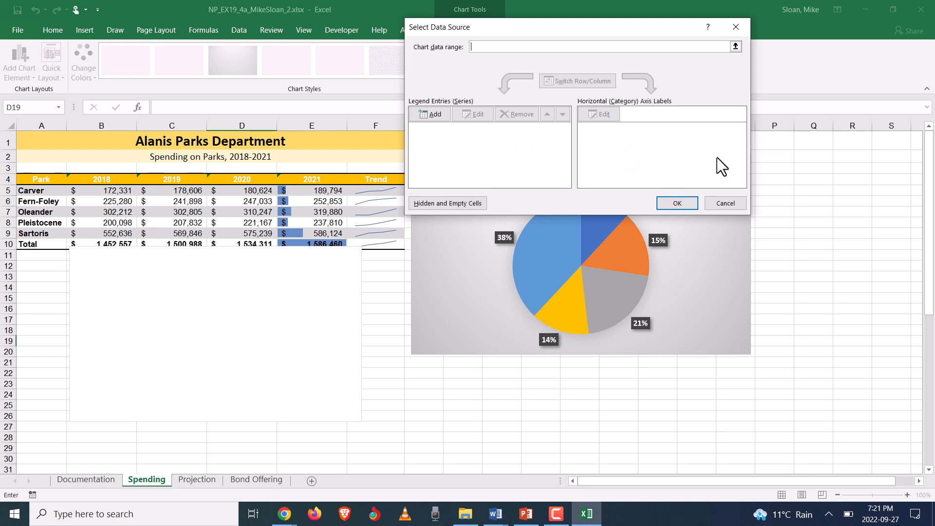
pyautogui.click(723, 206)
pyautogui.click(242, 322)
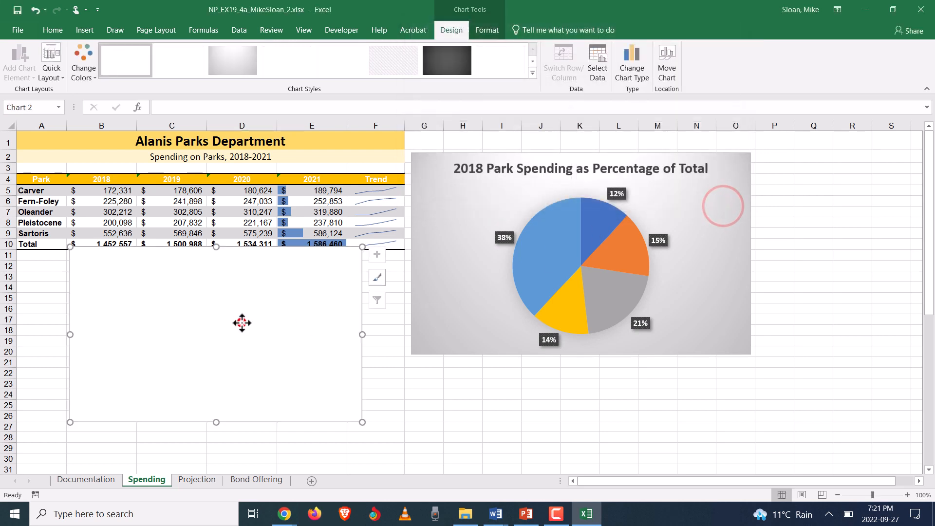
pyautogui.press('Delete')
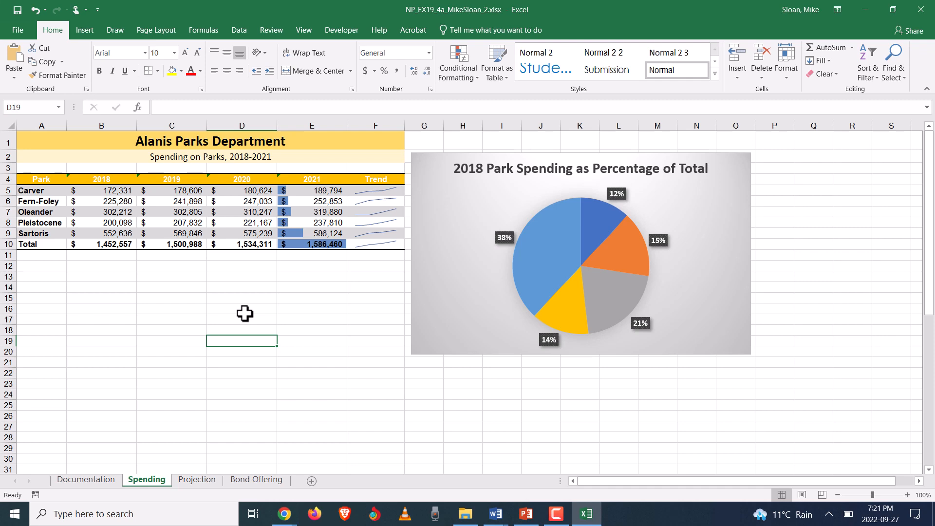
# Check step 5a in Word and create a 2-D pie chart from the 2021 data in E5:E9 with category labels A5:A9
pyautogui.hotkey('alt', 'Tab')
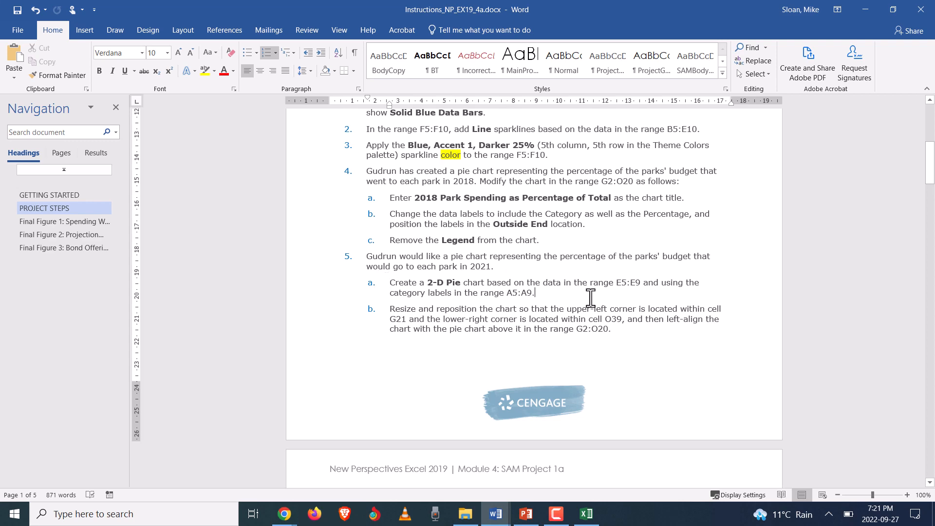
pyautogui.hotkey('alt', 'Tab')
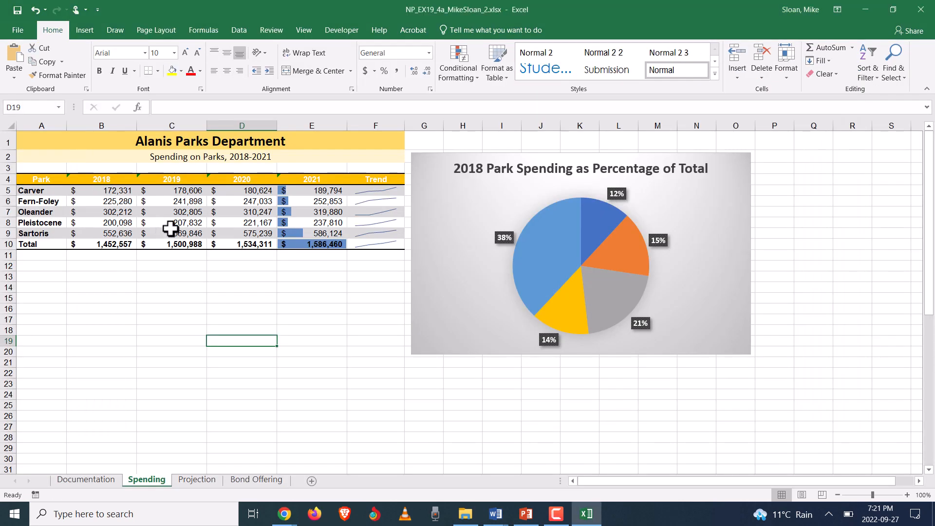
pyautogui.moveTo(314, 189); pyautogui.dragTo(319, 236)
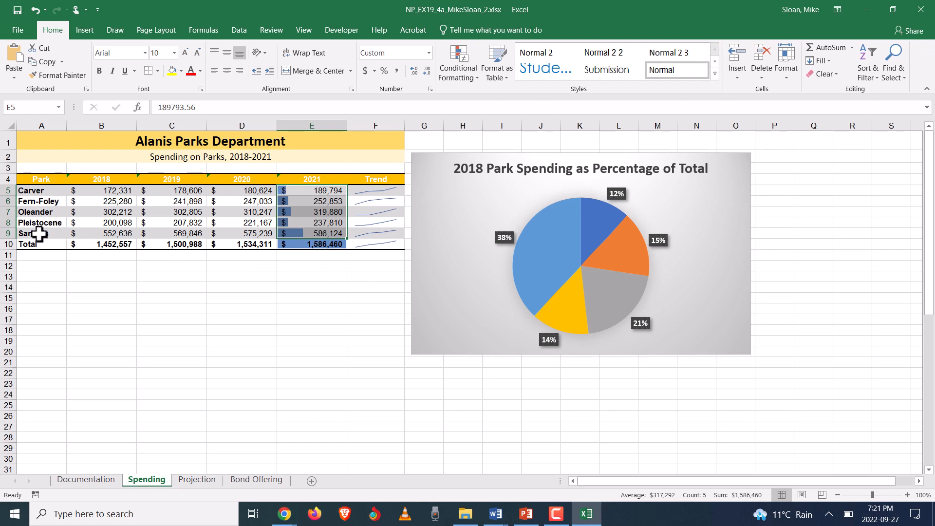
pyautogui.moveTo(50, 190); pyautogui.dragTo(54, 236)
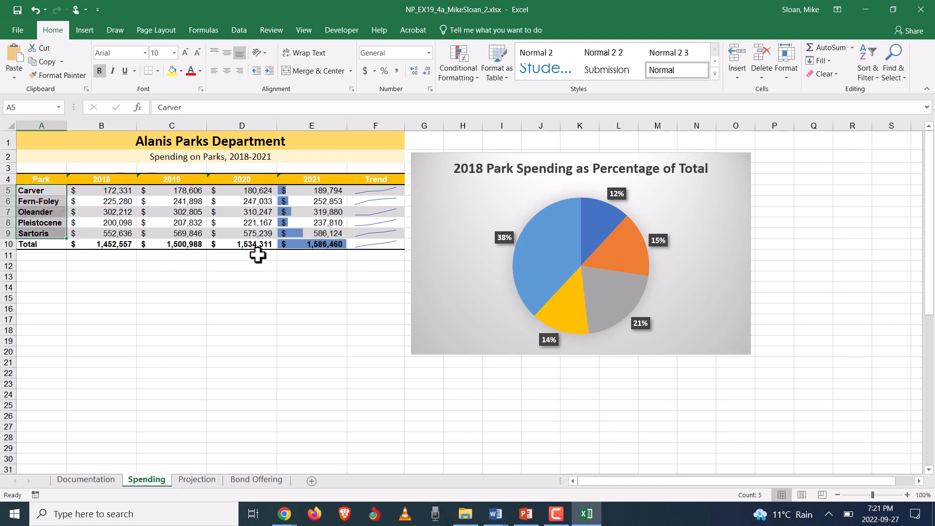
pyautogui.keyDown('ctrl'); pyautogui.moveTo(314, 191); pyautogui.dragTo(312, 232); pyautogui.keyUp('ctrl')
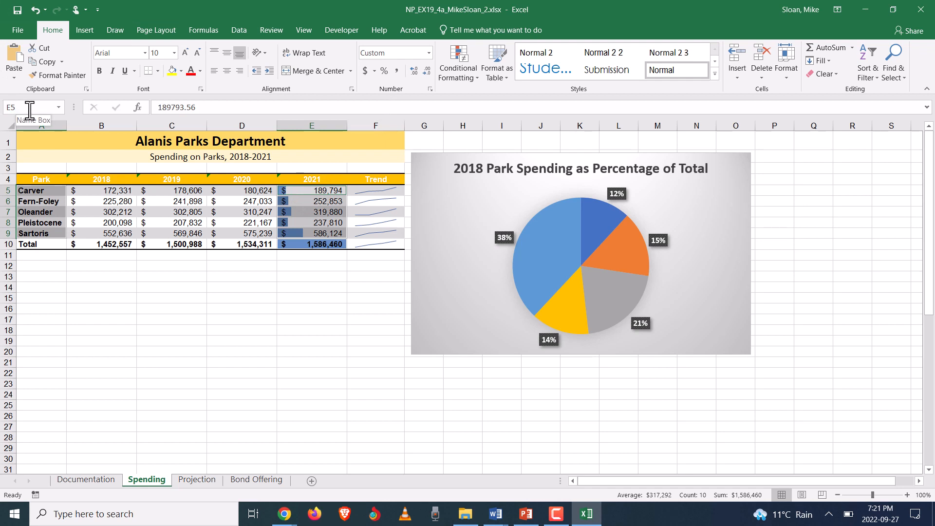
pyautogui.click(85, 30)
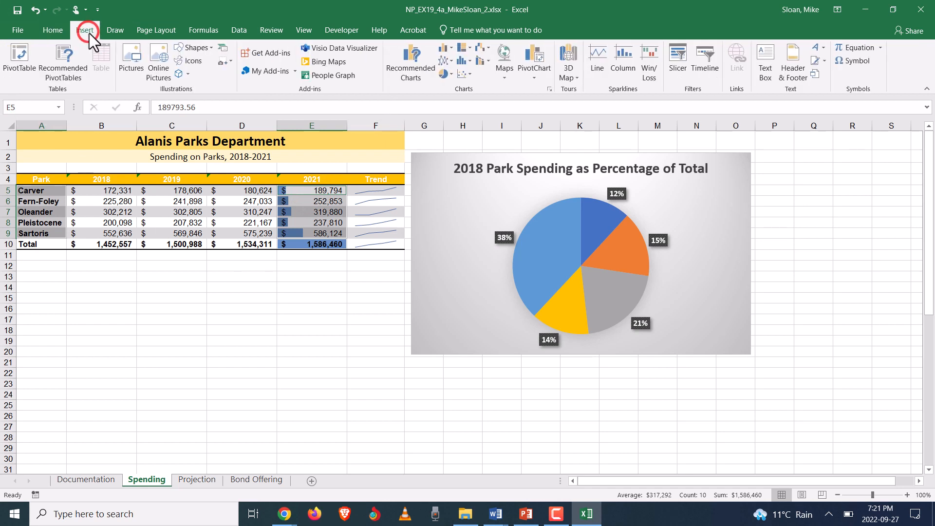
pyautogui.click(451, 74)
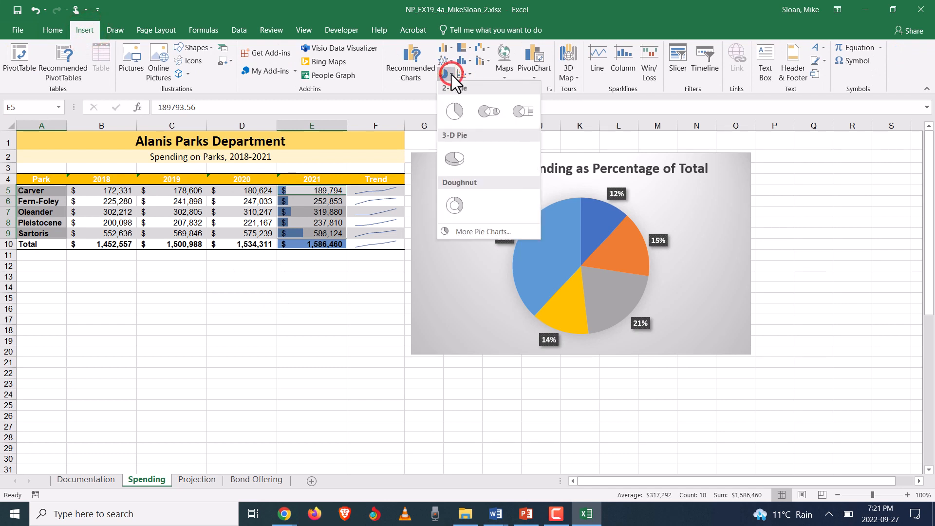
pyautogui.click(454, 115)
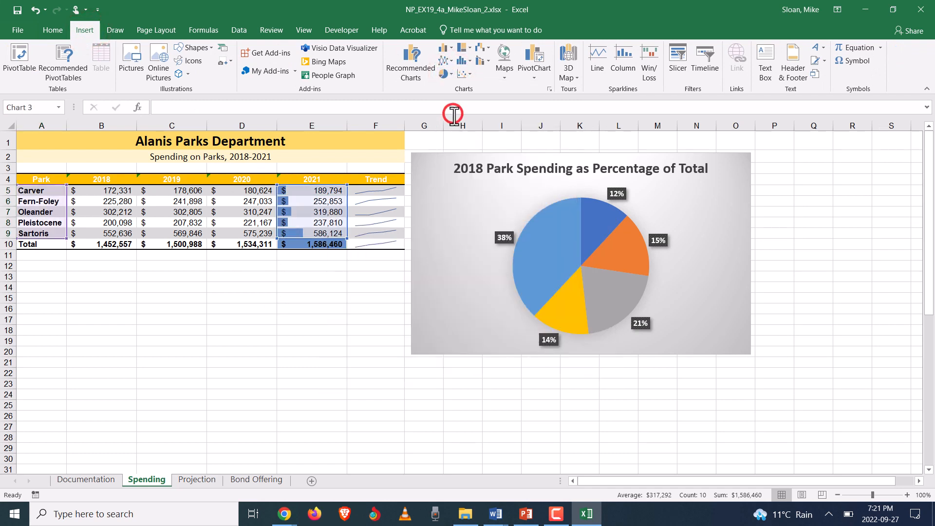
# Move the new 2021 pie chart below the spending table, starting near cell B13, and switch to the Word instructions for step 5b
pyautogui.moveTo(539, 355); pyautogui.dragTo(292, 409)
pyautogui.scroll(-1, 384, 394)
pyautogui.scroll(-1, 465, 374)
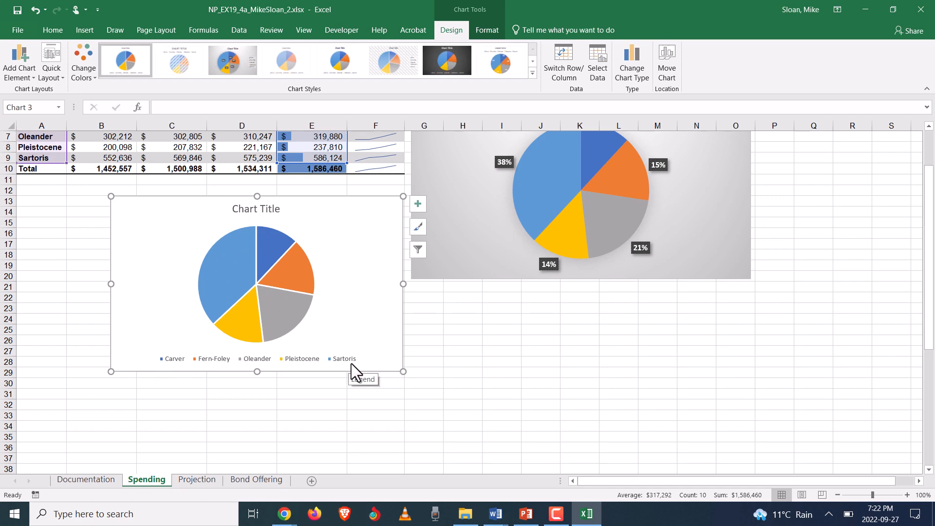
pyautogui.hotkey('alt', 'Tab')
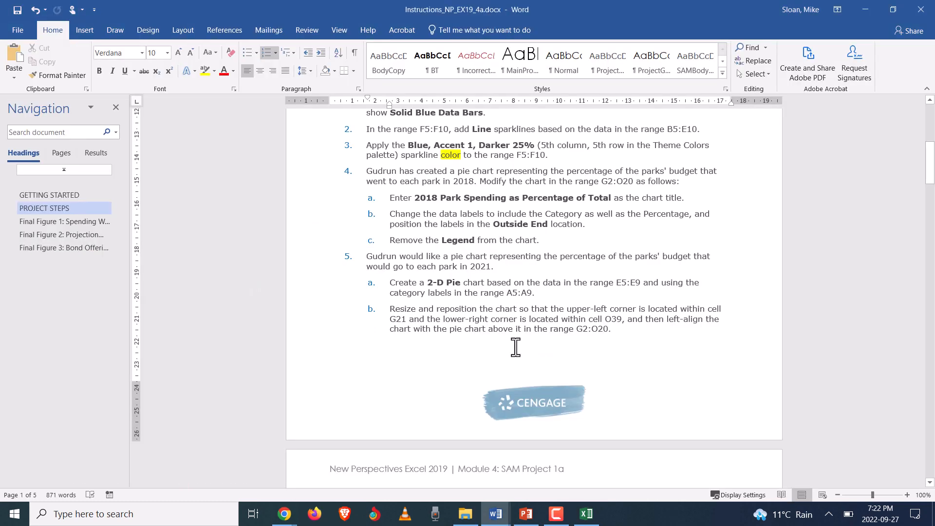
# Read step 5b in the Word instructions and move the 2021 pie chart in Excel so its upper-left corner lies within cell G21
pyautogui.click(504, 319)
pyautogui.scroll(-3, 502, 321)
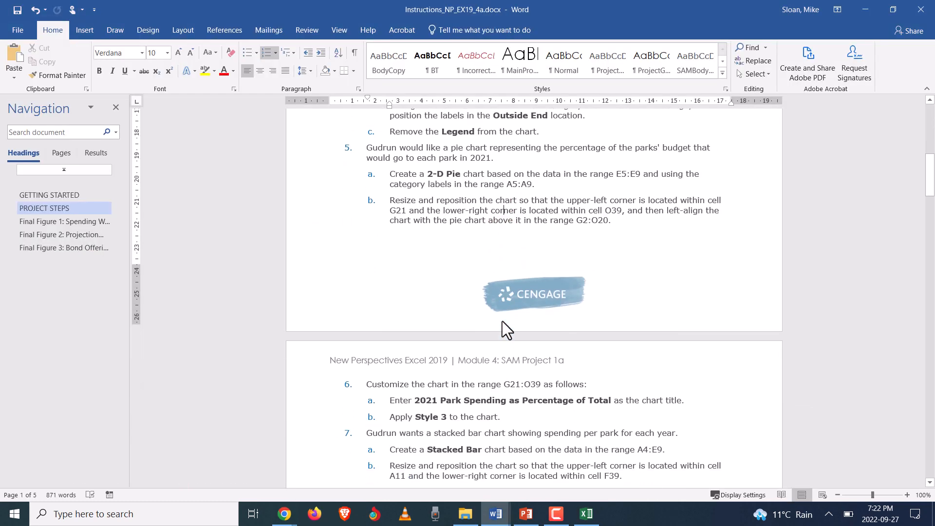
pyautogui.scroll(-1, 502, 321)
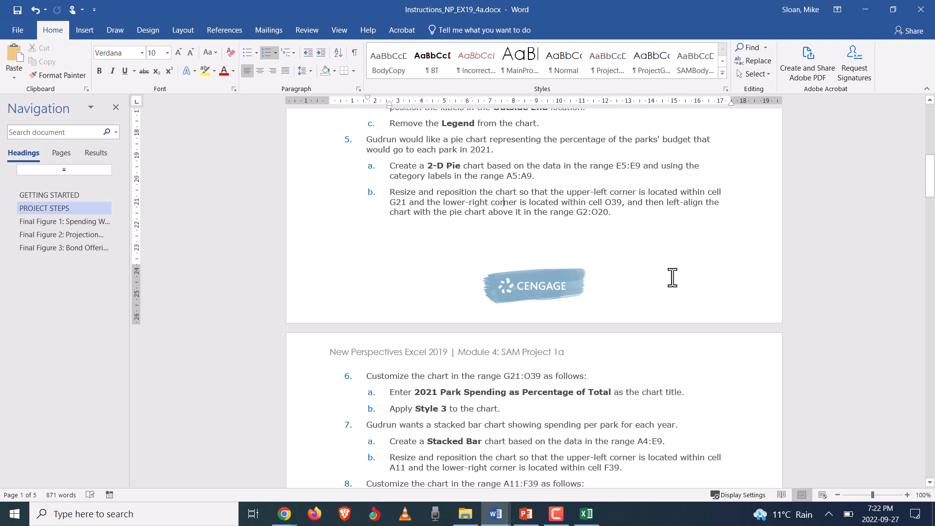
pyautogui.hotkey('alt', 'Tab')
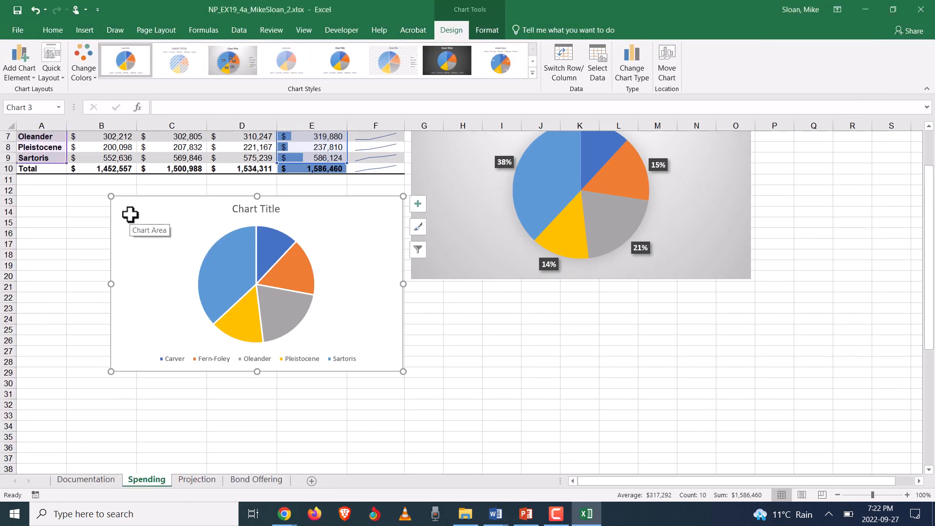
pyautogui.hotkey('alt', 'Tab')
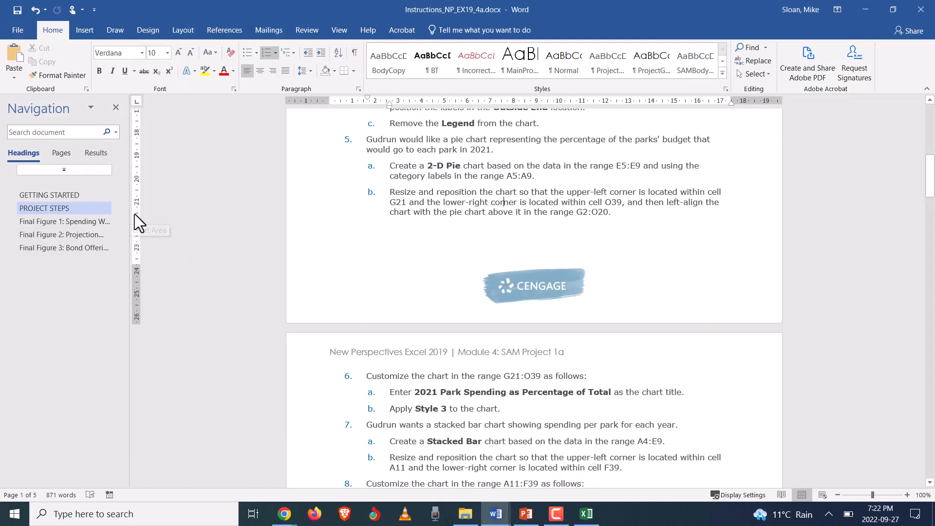
pyautogui.hotkey('alt', 'Tab')
pyautogui.moveTo(134, 215); pyautogui.dragTo(431, 305)
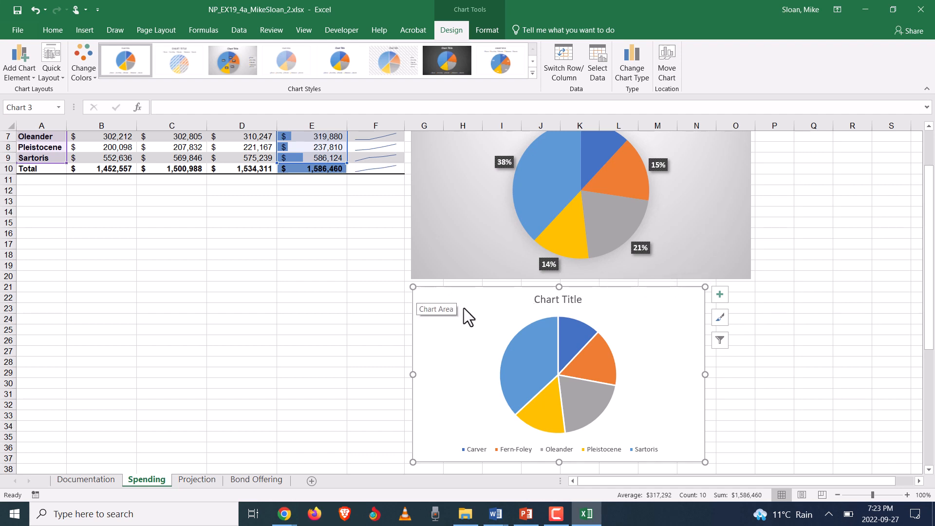
# Recheck the step 5b target and resize the 2021 pie chart so its lower-right corner lies within cell O39, matching the 2018 chart's width
pyautogui.scroll(-3, 683, 365)
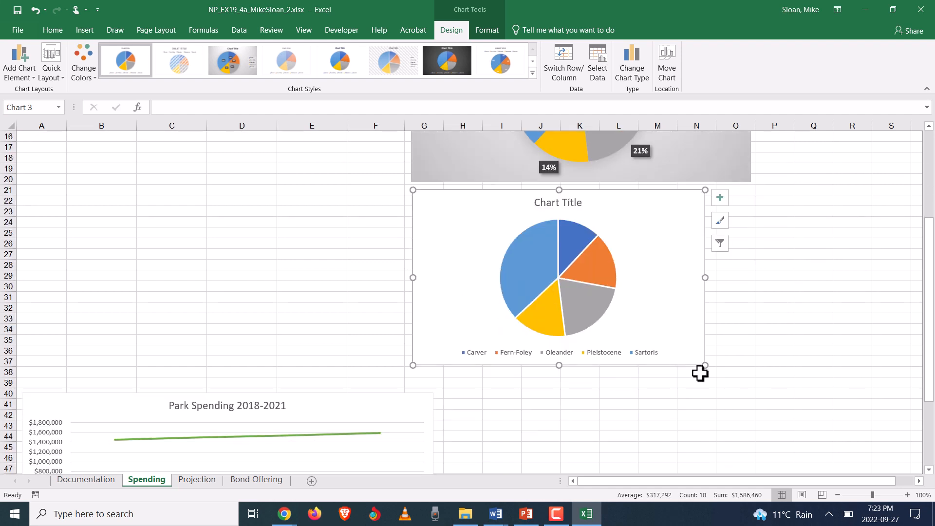
pyautogui.hotkey('alt', 'Tab')
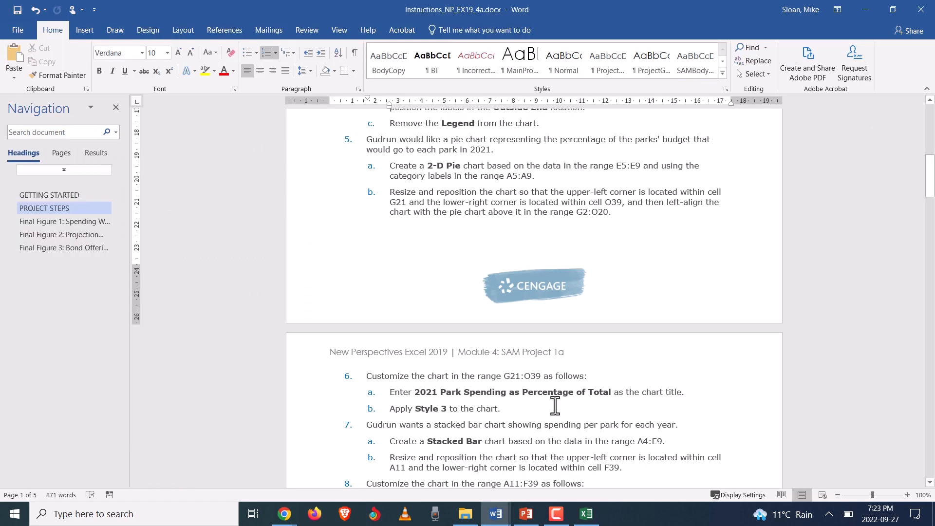
pyautogui.hotkey('alt', 'Tab')
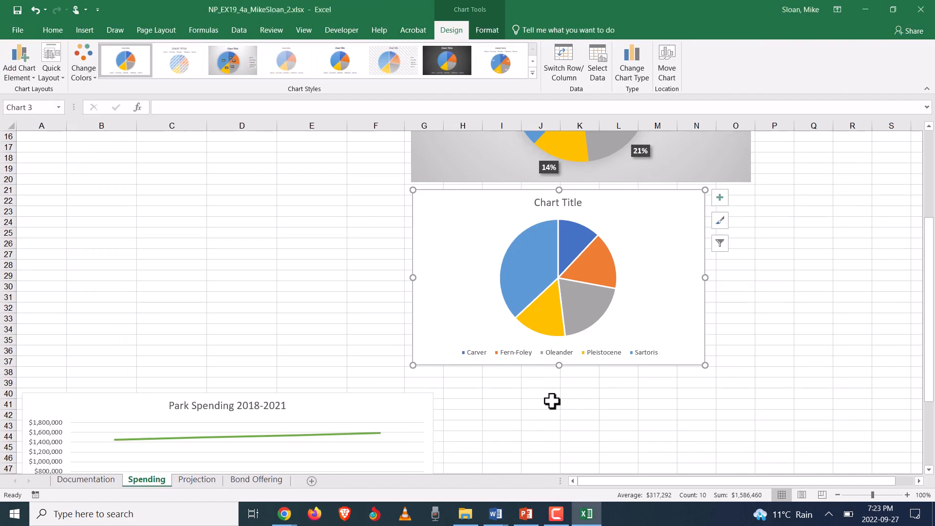
pyautogui.click(2, 382)
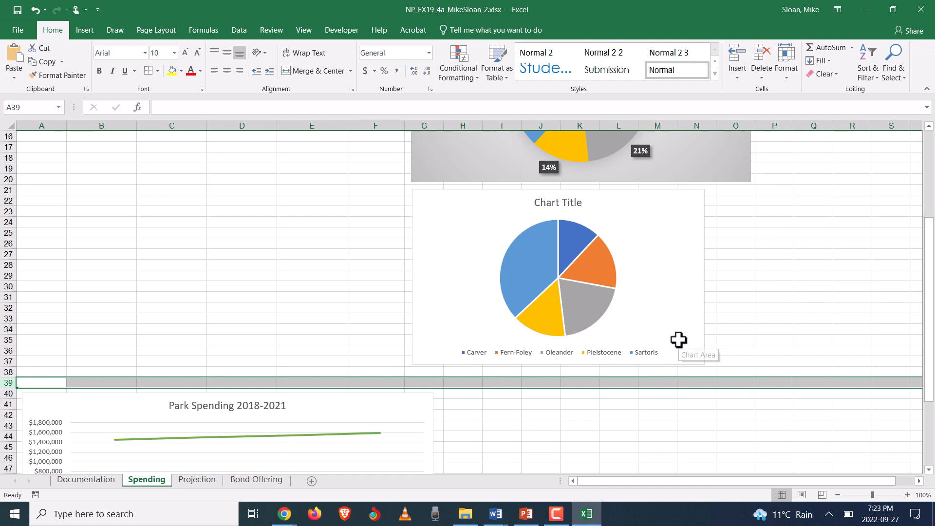
pyautogui.click(693, 327)
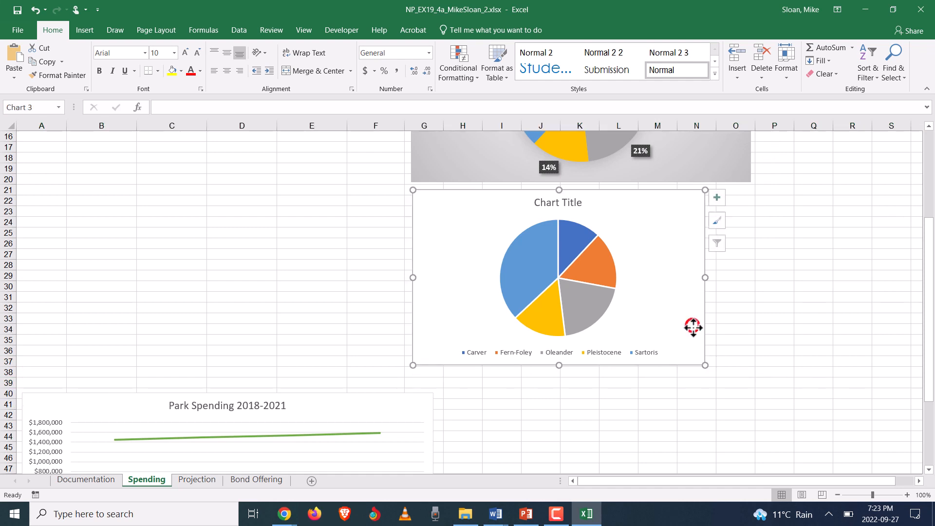
pyautogui.moveTo(705, 365); pyautogui.dragTo(742, 373)
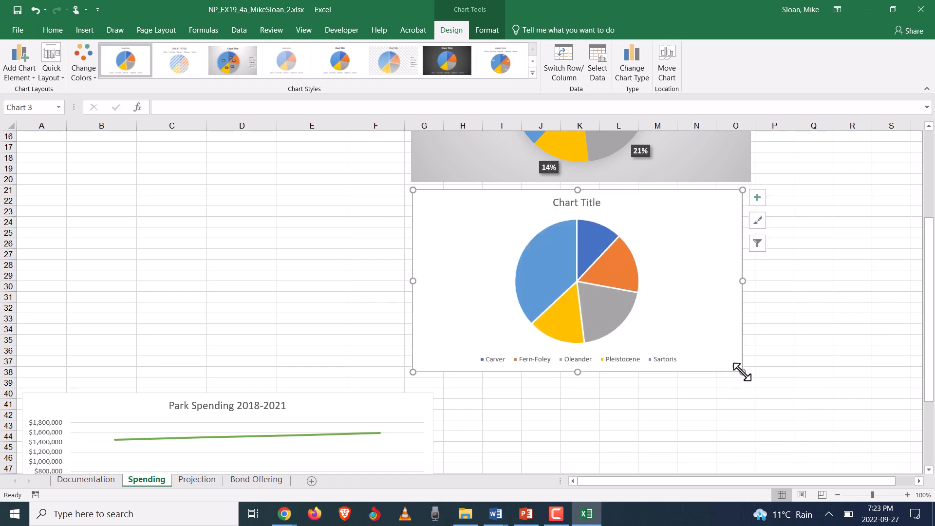
pyautogui.click(5, 382)
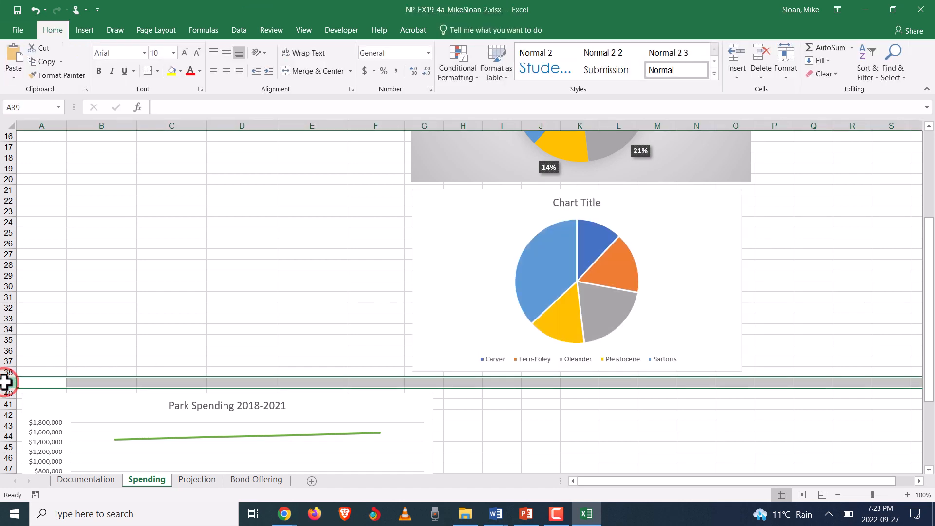
pyautogui.click(715, 345)
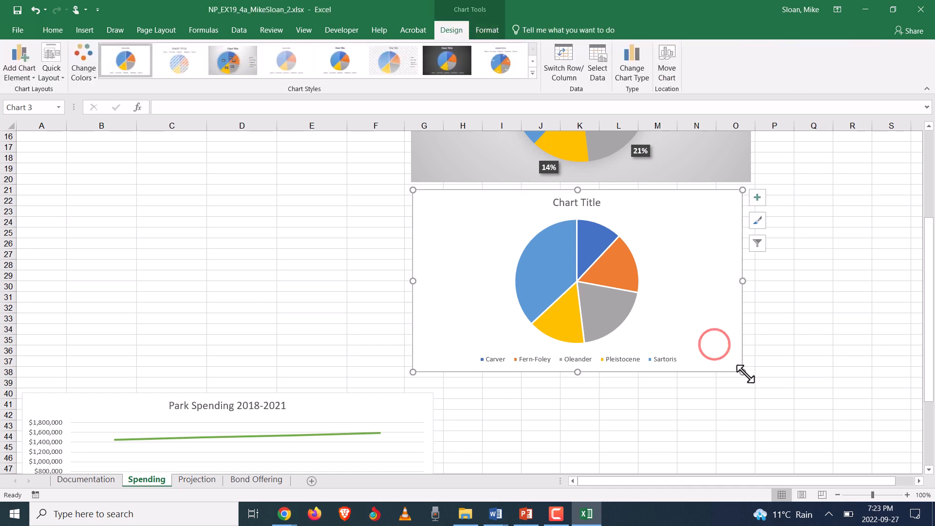
pyautogui.moveTo(742, 372); pyautogui.dragTo(745, 383)
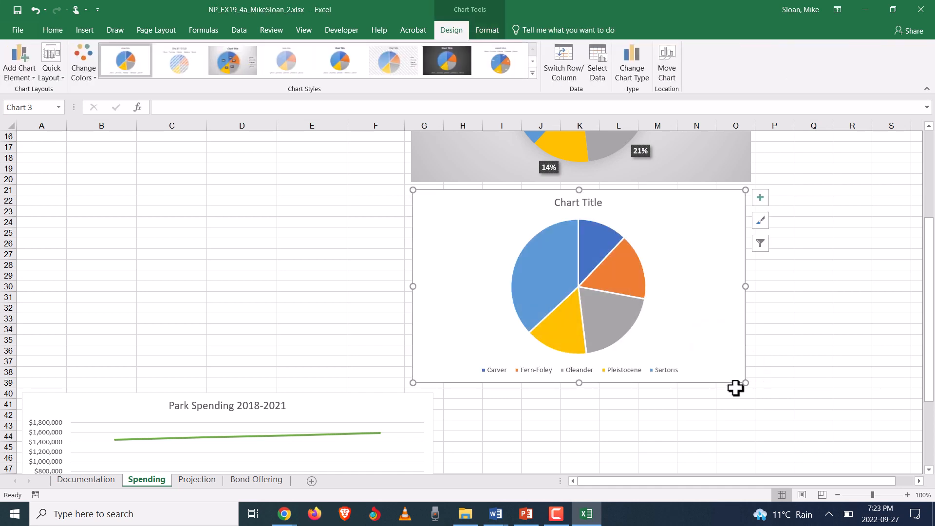
pyautogui.click(3, 383)
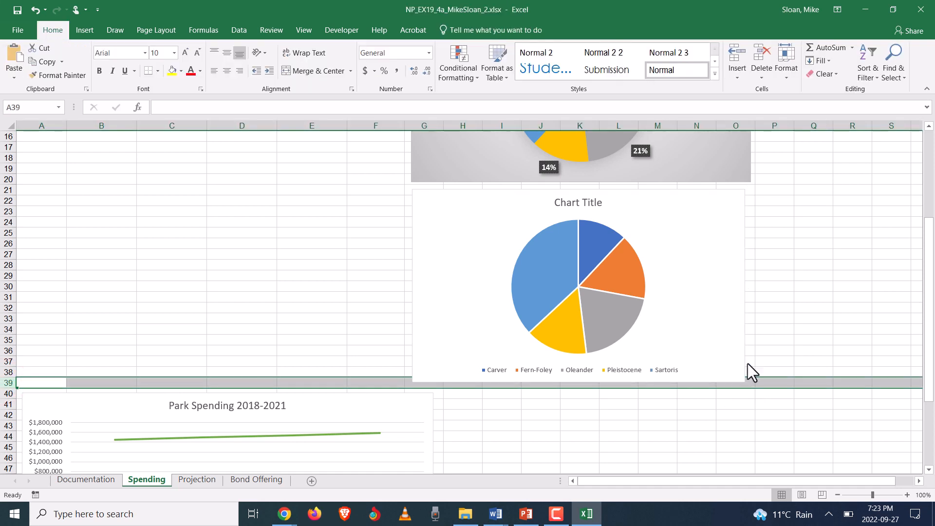
pyautogui.click(723, 307)
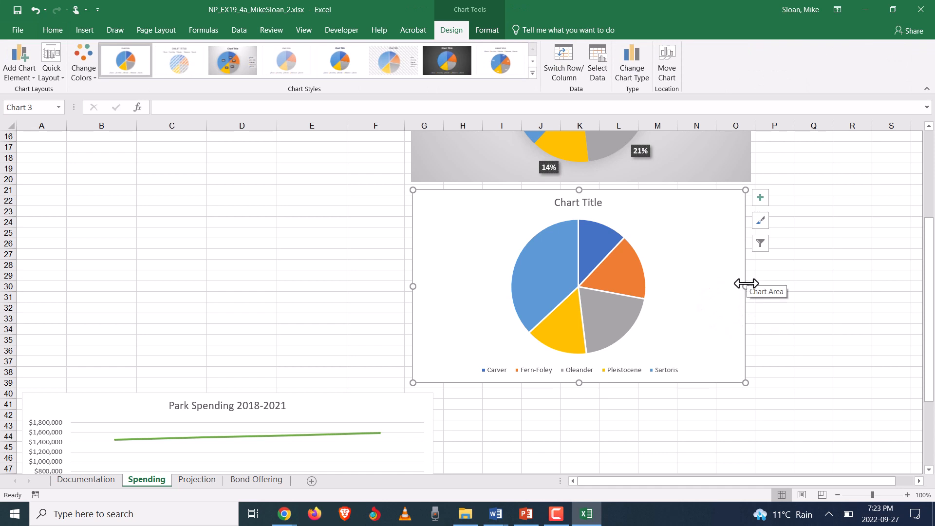
pyautogui.moveTo(747, 287); pyautogui.dragTo(748, 288)
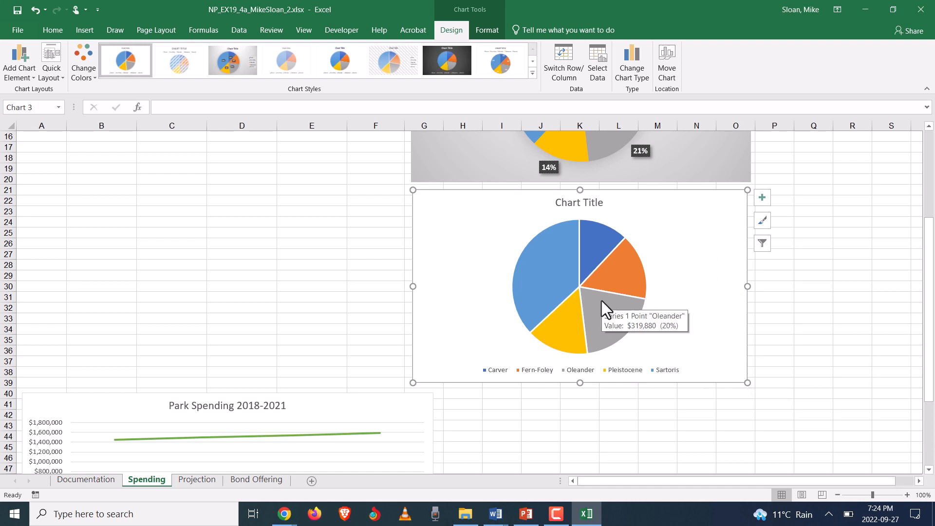
# Switch to the Word instructions and copy the title text "2021 Park Spending as Percentage of Total" from step 6a
pyautogui.hotkey('alt', 'Tab')
pyautogui.scroll(-1, 536, 342)
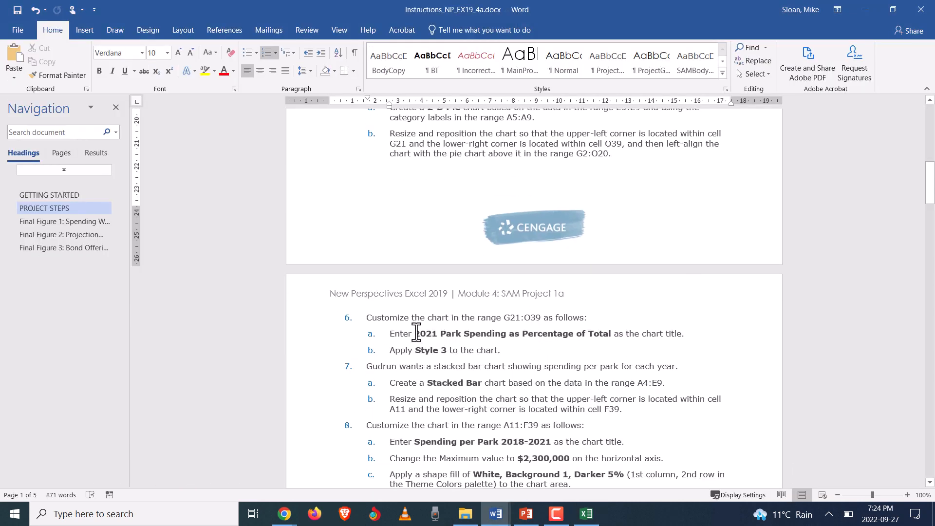
pyautogui.moveTo(417, 334); pyautogui.dragTo(610, 334)
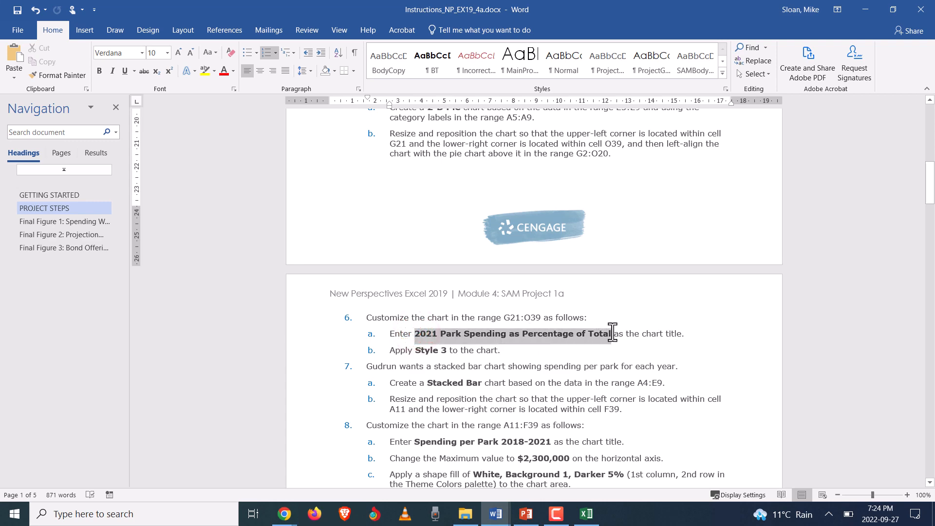
pyautogui.rightClick(593, 334)
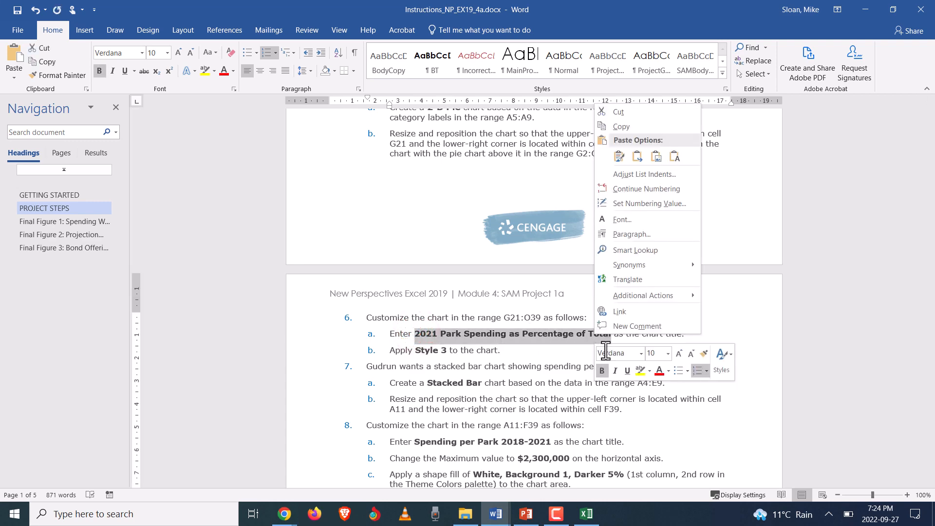
pyautogui.click(629, 128)
# Return to Excel and replace the 2021 pie chart's placeholder title with the copied text, keeping text only
pyautogui.hotkey('alt', 'Tab')
pyautogui.click(564, 203)
pyautogui.click(563, 204)
pyautogui.moveTo(555, 203); pyautogui.dragTo(609, 206)
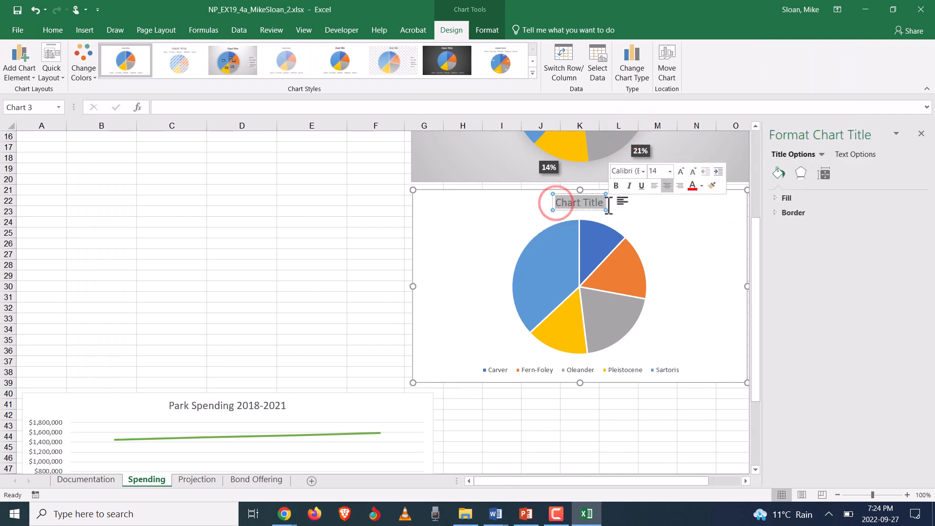
pyautogui.hotkey('ctrl', 'v')
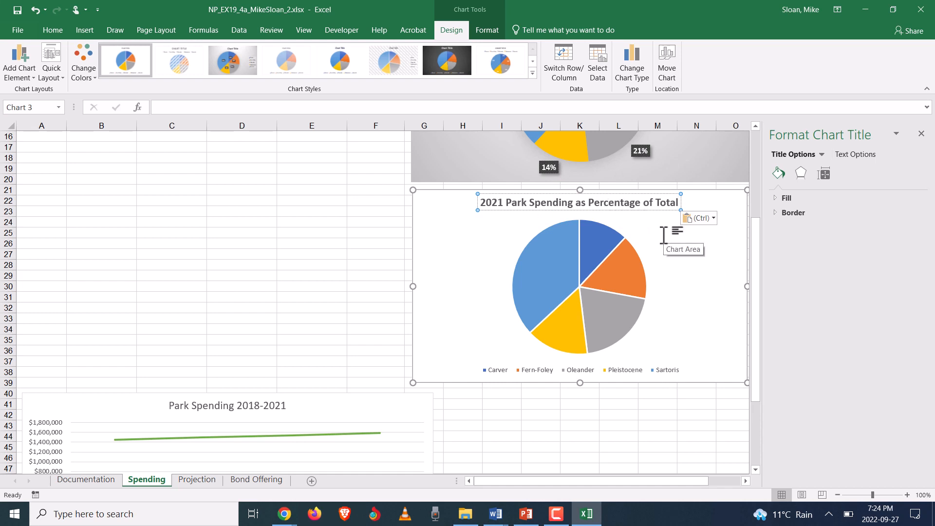
pyautogui.click(714, 218)
pyautogui.click(729, 250)
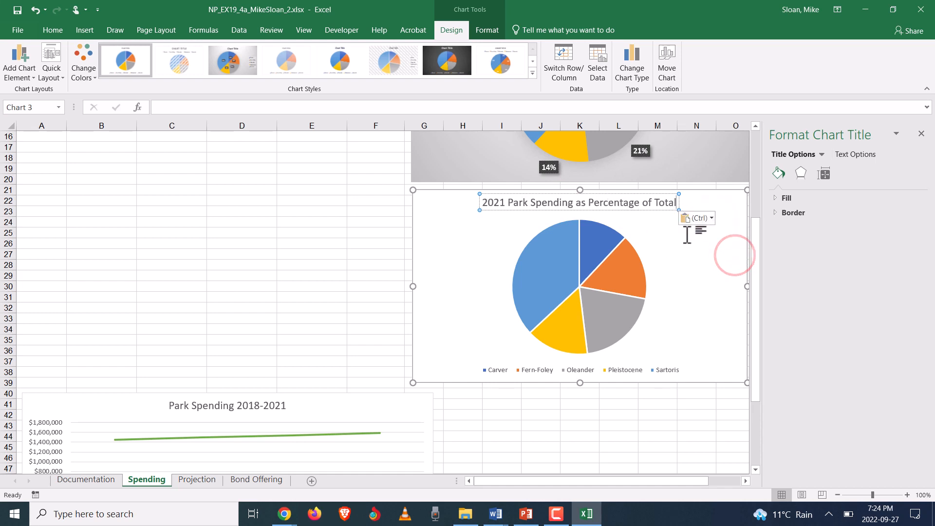
# Compare the new title with the 2018 chart's title, reapply the Keep Text Only paste option, and leave title editing
pyautogui.scroll(5, 672, 234)
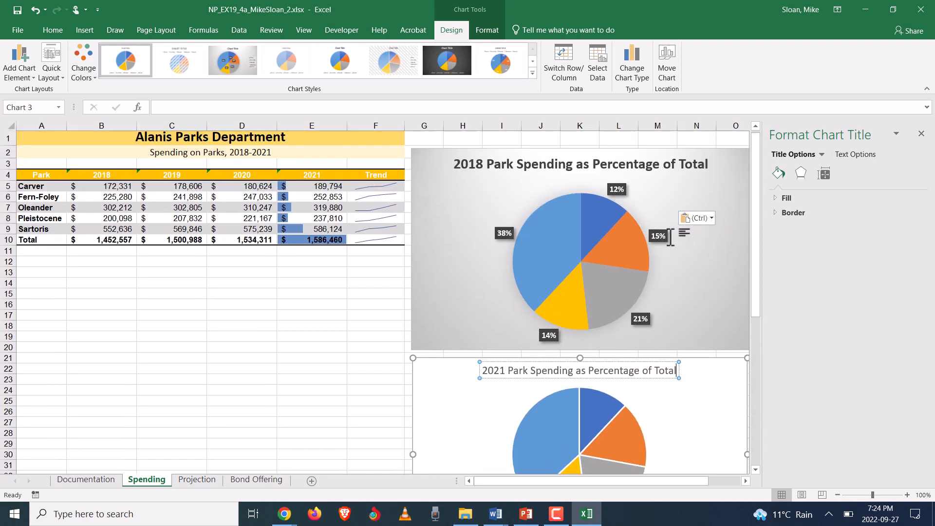
pyautogui.scroll(-3, 671, 238)
pyautogui.scroll(-3, 671, 238)
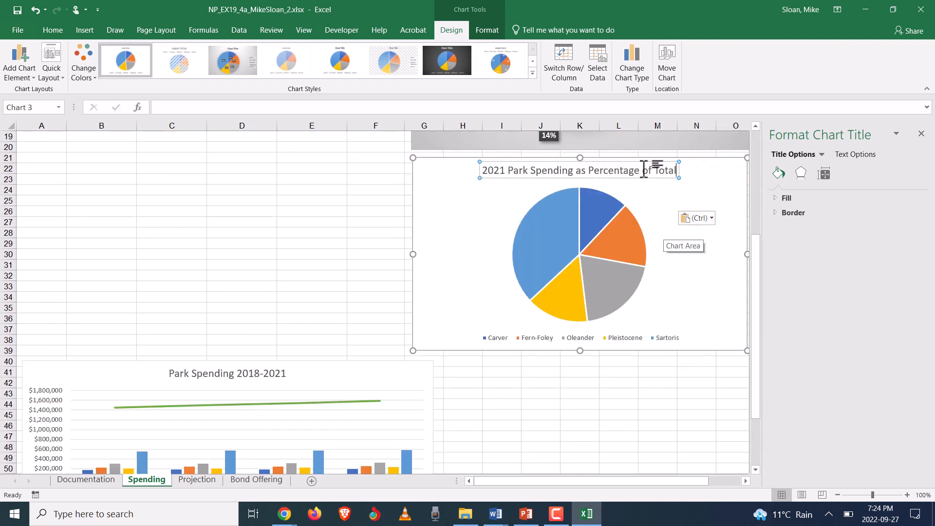
pyautogui.click(712, 186)
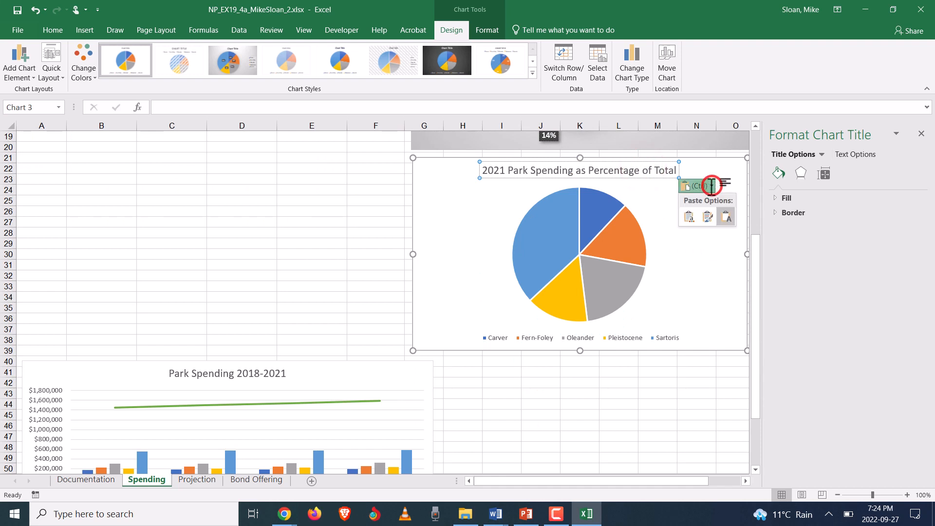
pyautogui.click(726, 218)
pyautogui.click(669, 201)
# Switch to Word, highlight the step 6b instruction to apply Style 3, and return to the Excel workbook
pyautogui.hotkey('alt', 'Tab')
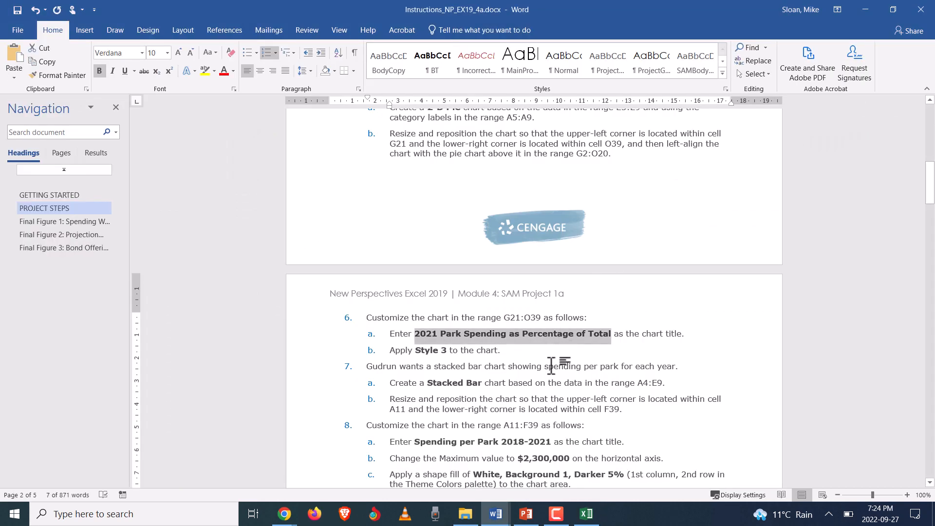
pyautogui.click(502, 351)
pyautogui.moveTo(389, 351); pyautogui.dragTo(502, 351)
pyautogui.hotkey('alt', 'Tab')
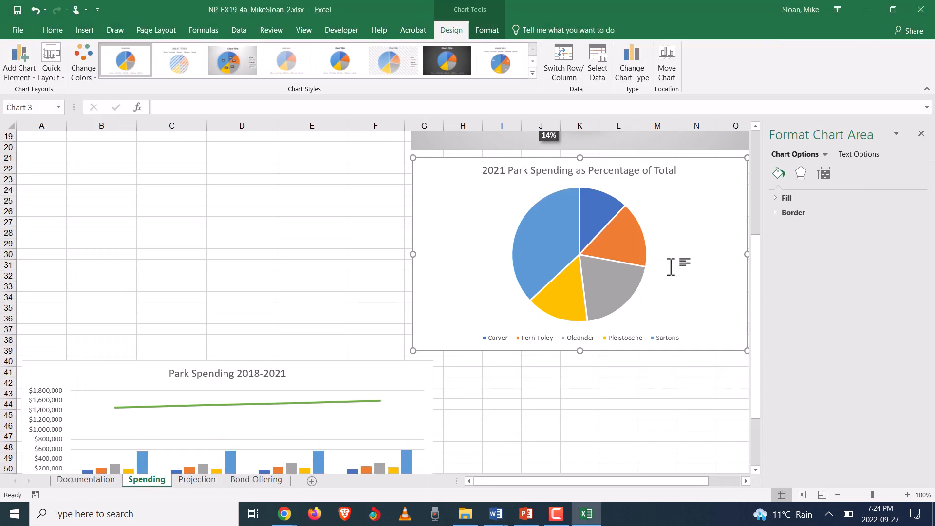
# Bring the whole 2021 pie chart into view and review the paste options for its title text
pyautogui.click(634, 172)
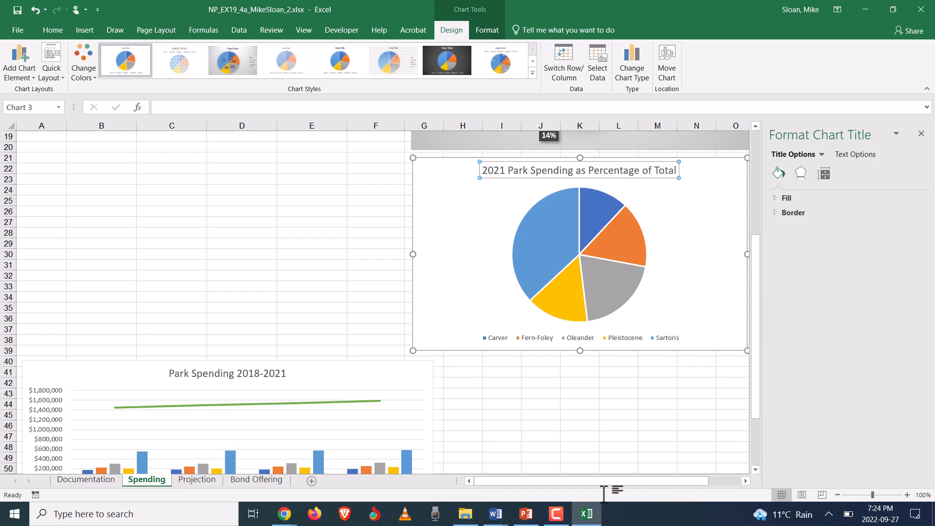
pyautogui.moveTo(598, 481); pyautogui.dragTo(620, 481)
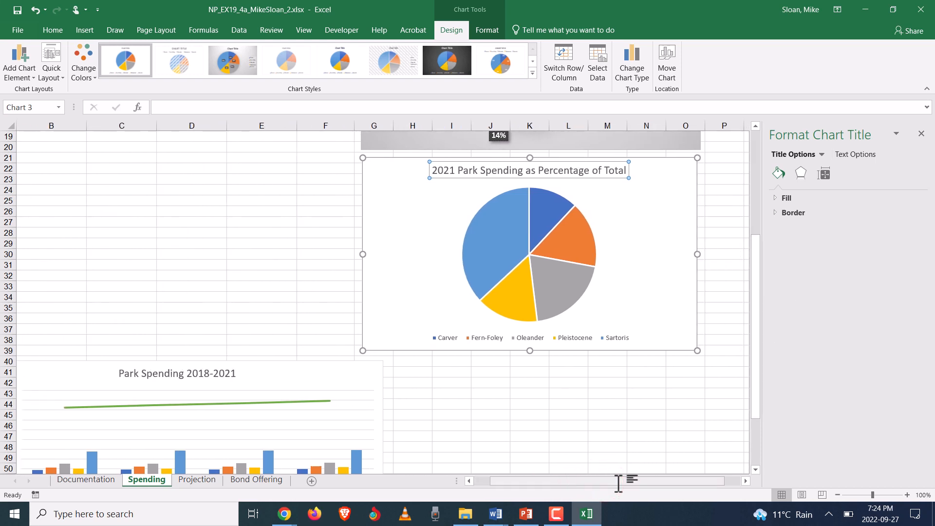
pyautogui.click(608, 172)
pyautogui.click(655, 186)
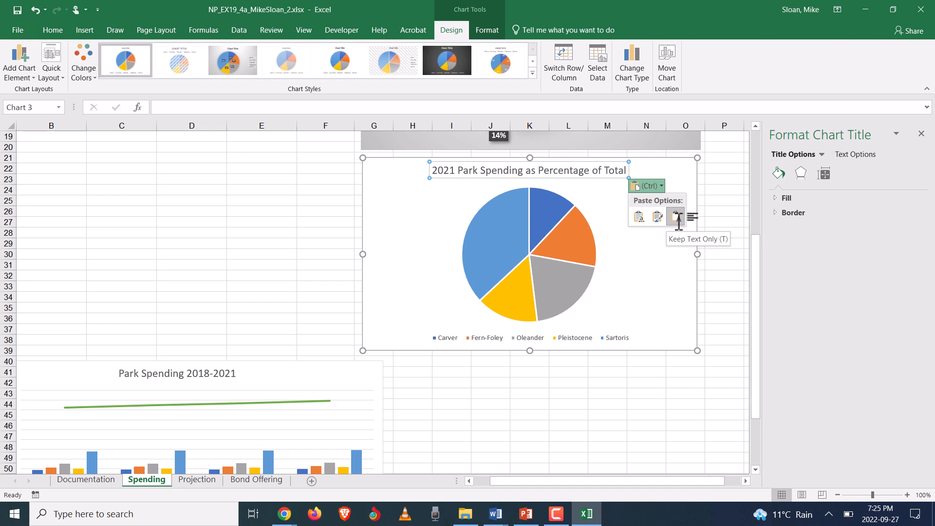
pyautogui.click(641, 167)
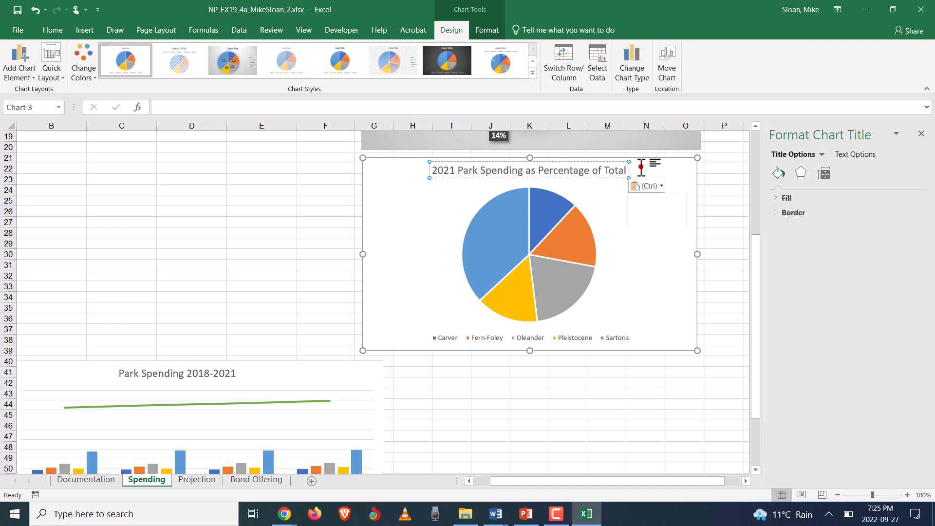
# Leave the title selection, check step 6b in Word, and apply chart Style 3 to the 2021 pie chart
pyautogui.hotkey('alt', 'Tab')
pyautogui.hotkey('alt', 'Tab')
pyautogui.click(626, 203)
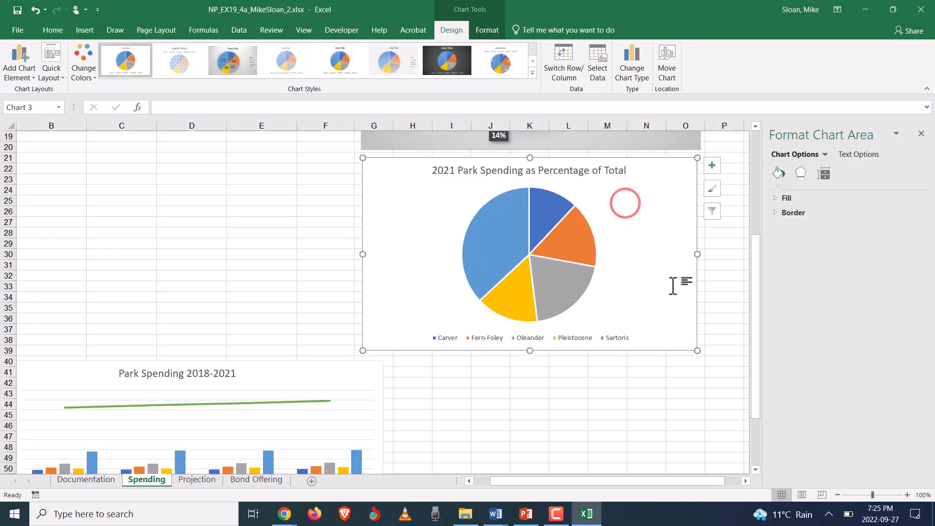
pyautogui.hotkey('alt', 'Tab')
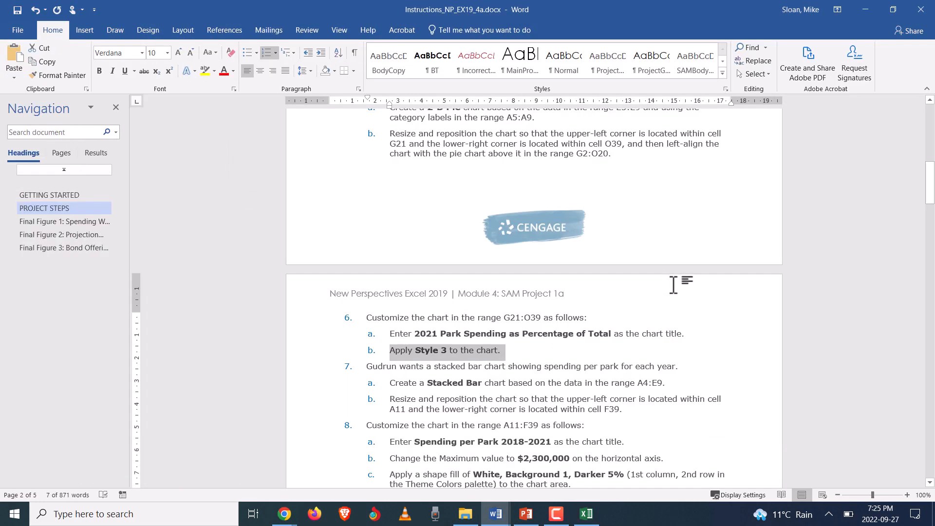
pyautogui.hotkey('alt', 'Tab')
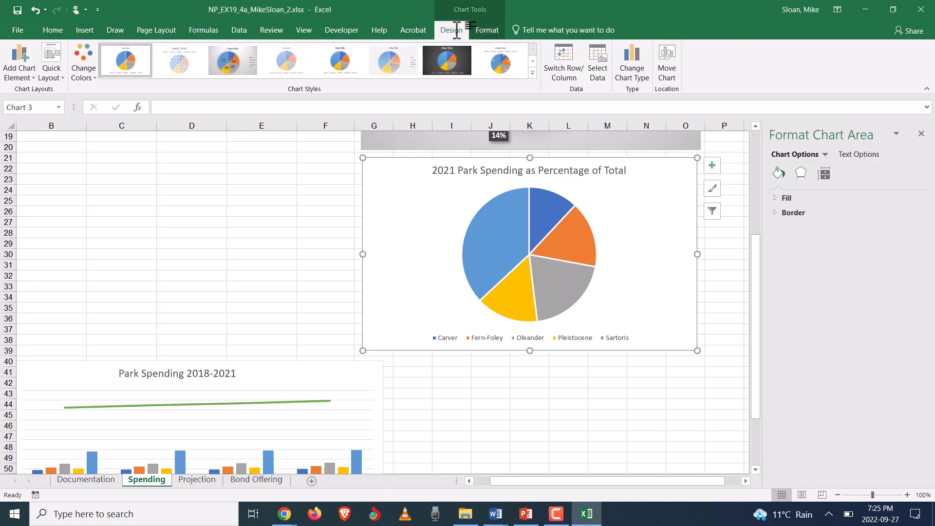
pyautogui.click(625, 276)
pyautogui.click(532, 74)
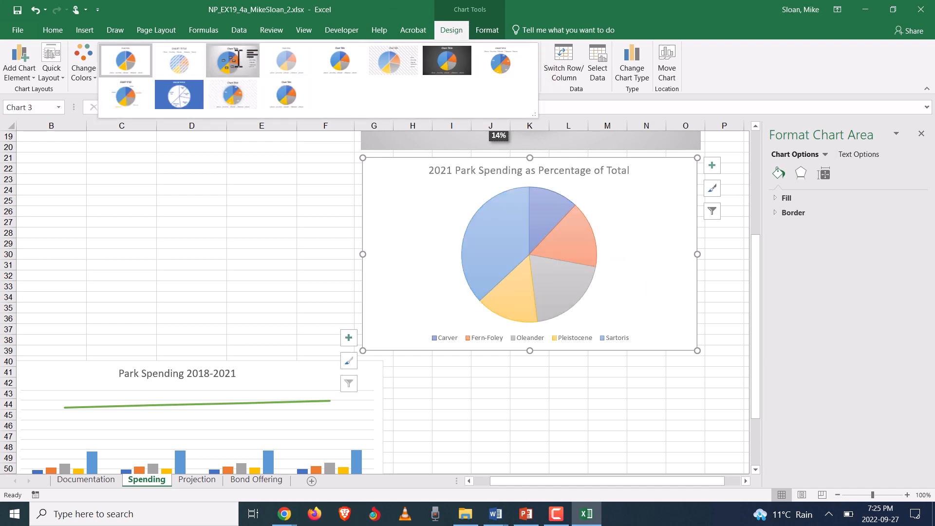
pyautogui.click(238, 57)
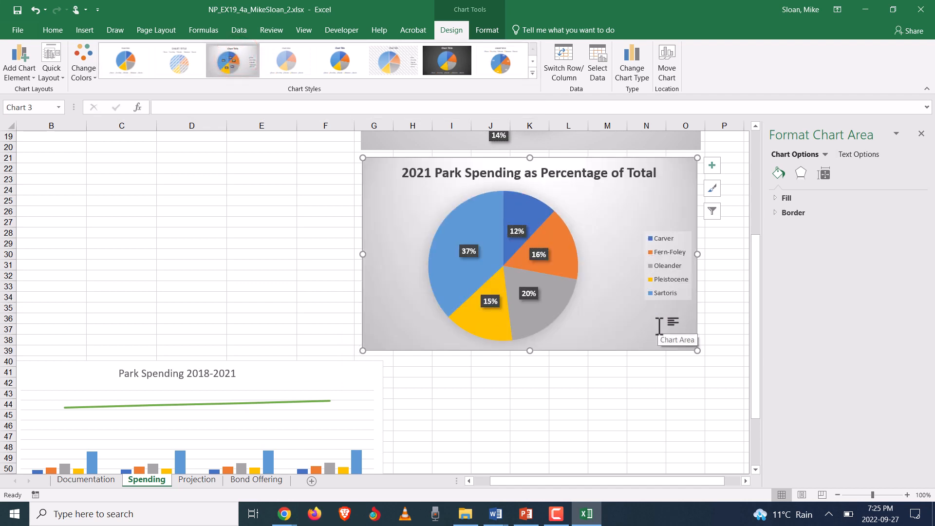
# Compare the restyled 2021 pie chart with the 2018 pie chart above it and with step 6 of the Word instructions
pyautogui.scroll(6, 660, 326)
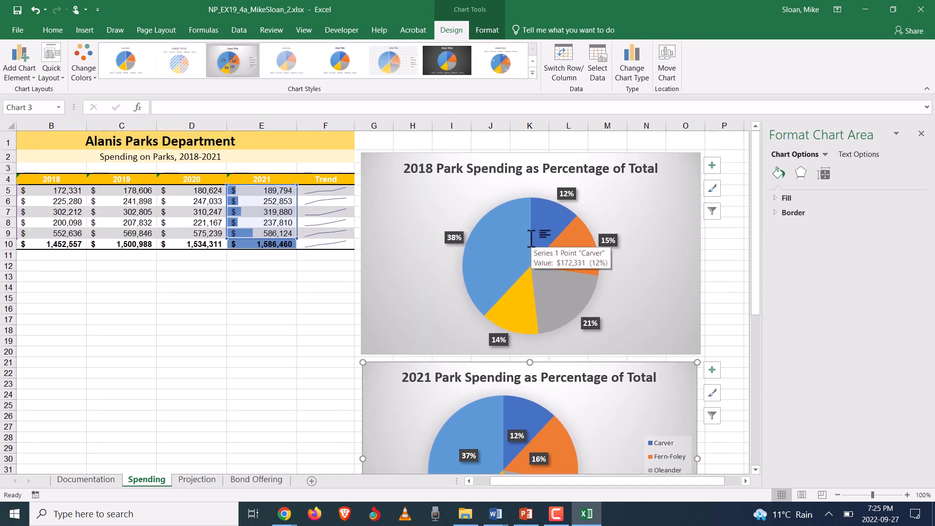
pyautogui.scroll(-6, 531, 239)
pyautogui.scroll(5, 546, 267)
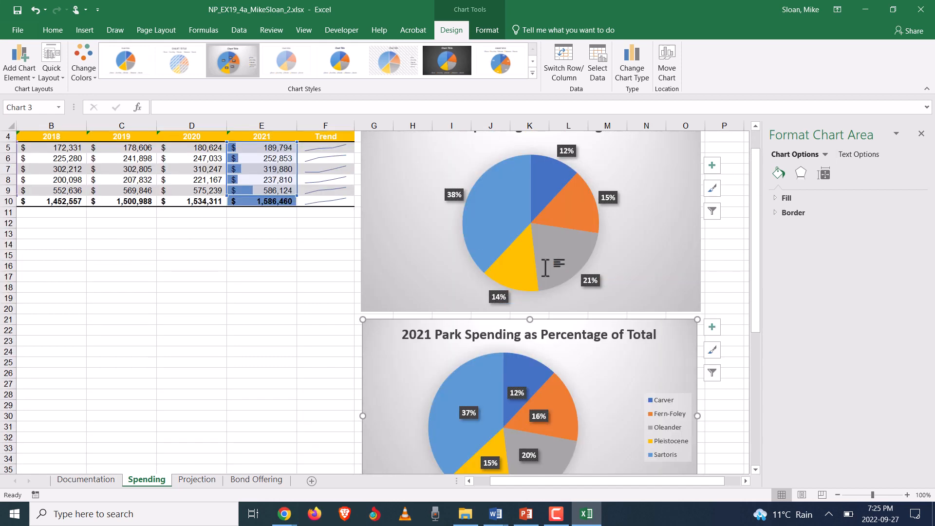
pyautogui.scroll(-4, 545, 267)
pyautogui.hotkey('alt', 'Tab')
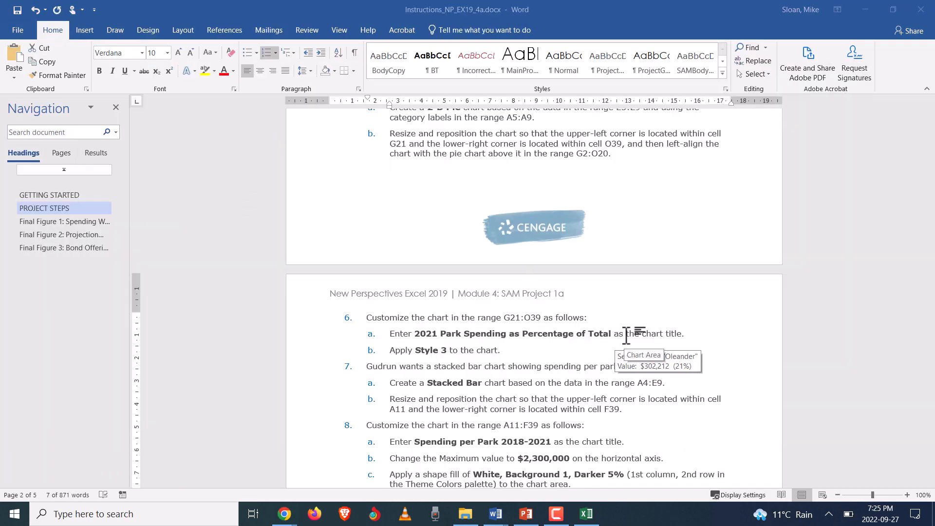
pyautogui.click(480, 371)
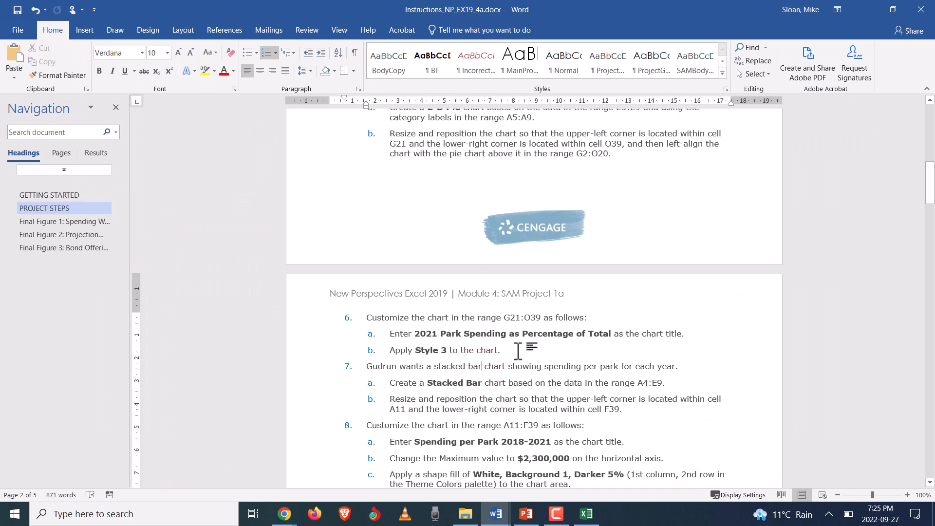
pyautogui.hotkey('alt', 'Tab')
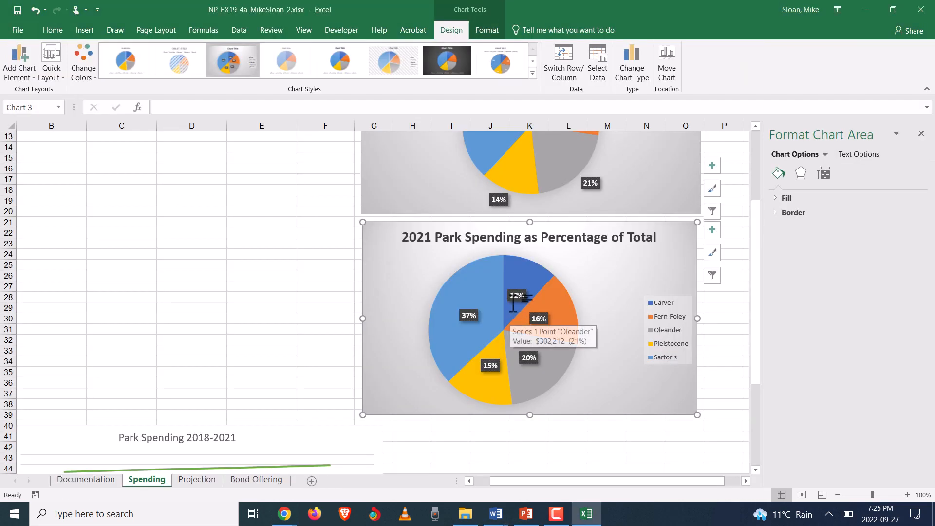
pyautogui.scroll(4, 609, 264)
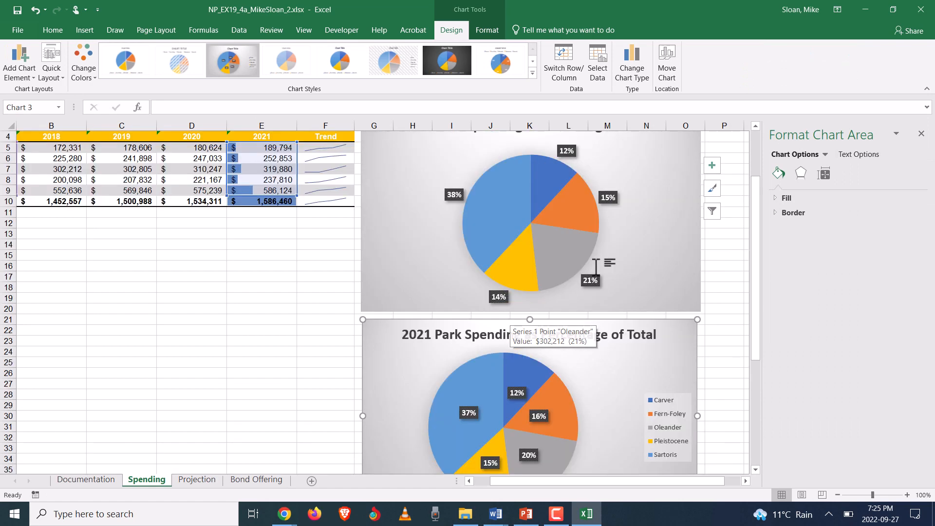
pyautogui.scroll(-4, 564, 249)
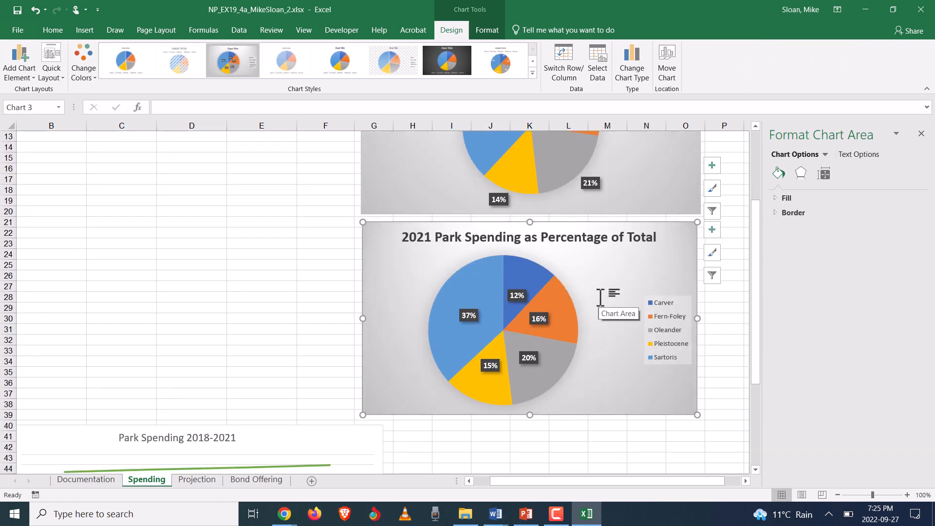
# Check the Spending worksheet's charts against Final Figure 1 in the Word instructions
pyautogui.hotkey('alt', 'Tab')
pyautogui.scroll(-15, 602, 299)
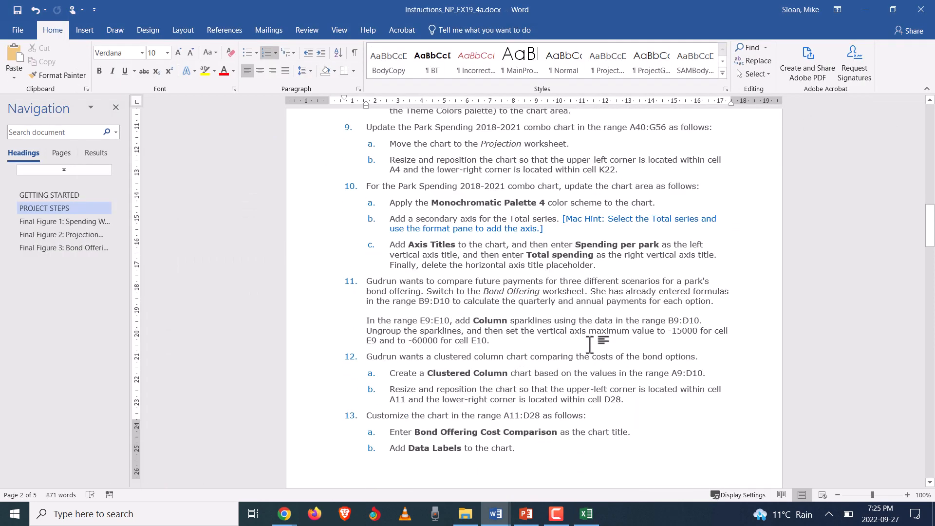
pyautogui.scroll(-15, 589, 345)
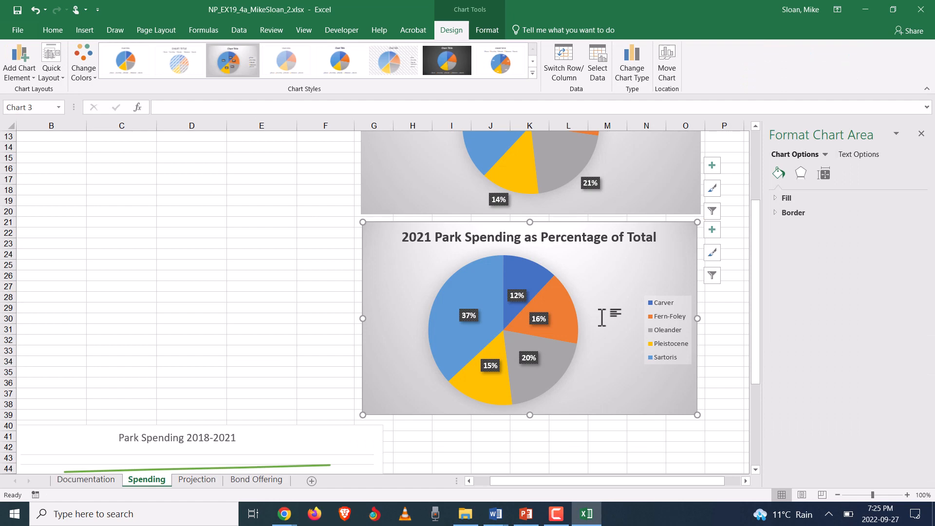
pyautogui.scroll(-5, 388, 309)
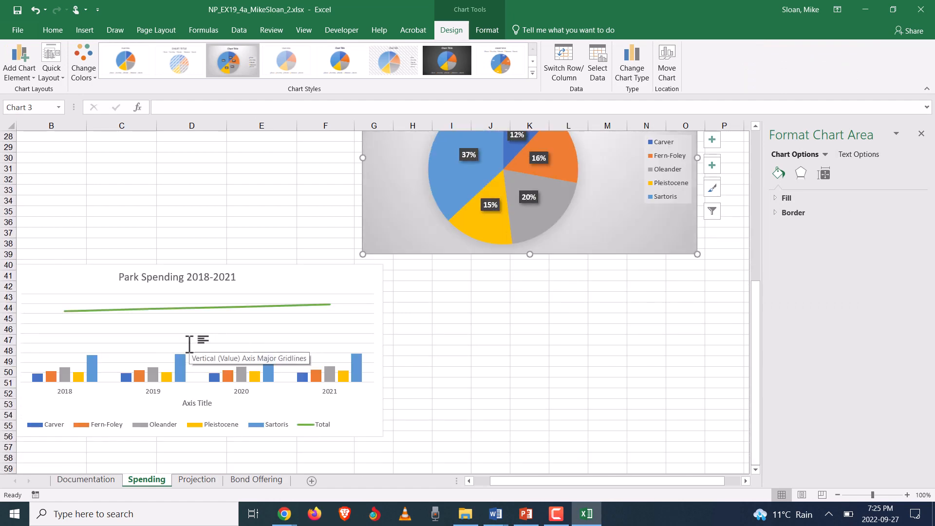
pyautogui.hotkey('alt', 'Tab')
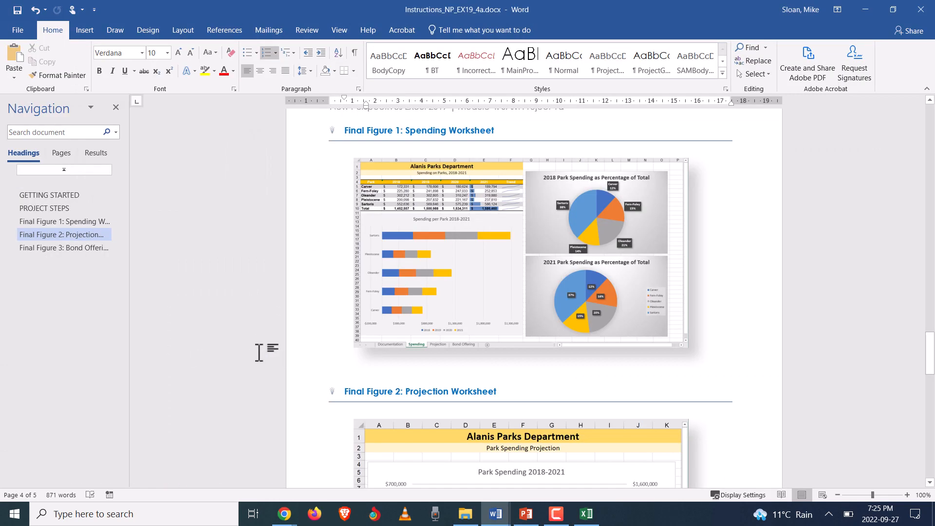
# Go back to step 7a in the Word instructions and read the stacked bar chart requirements
pyautogui.scroll(15, 388, 303)
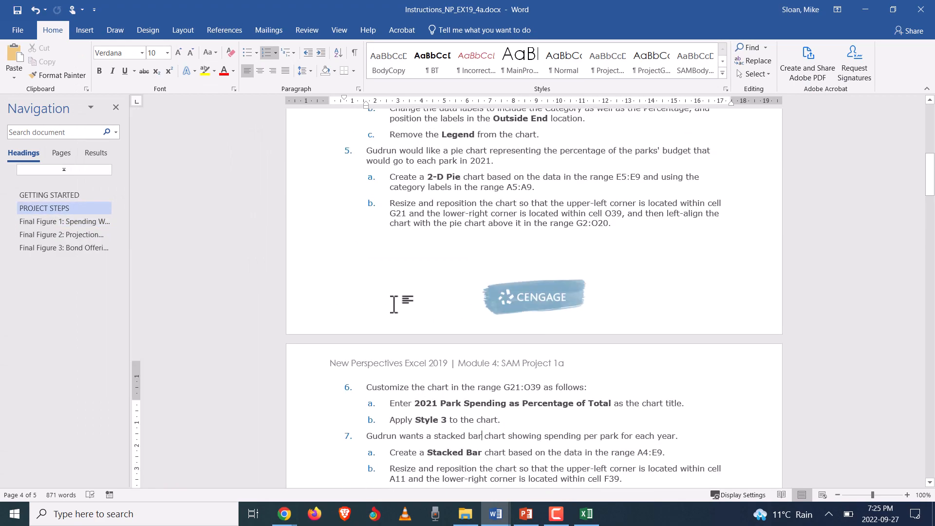
pyautogui.scroll(8, 395, 306)
pyautogui.scroll(-12, 395, 306)
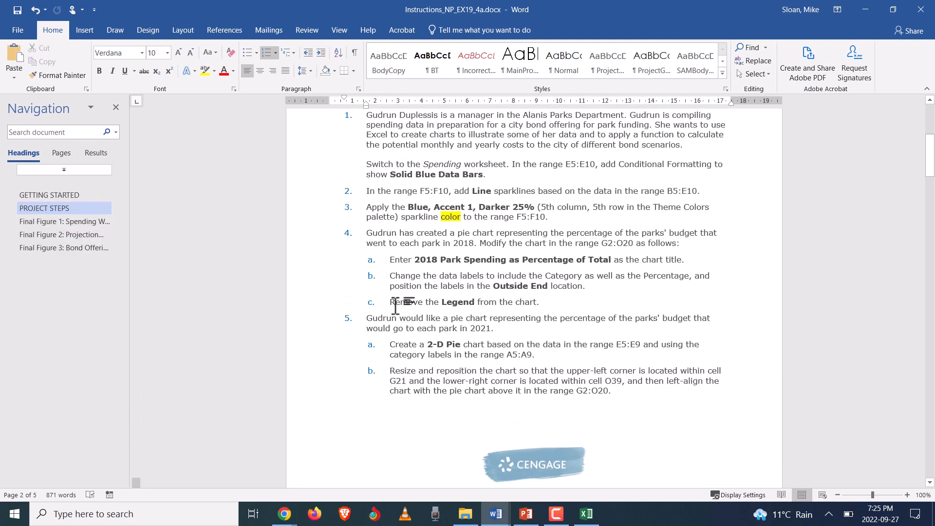
pyautogui.scroll(-4, 395, 306)
pyautogui.click(390, 295)
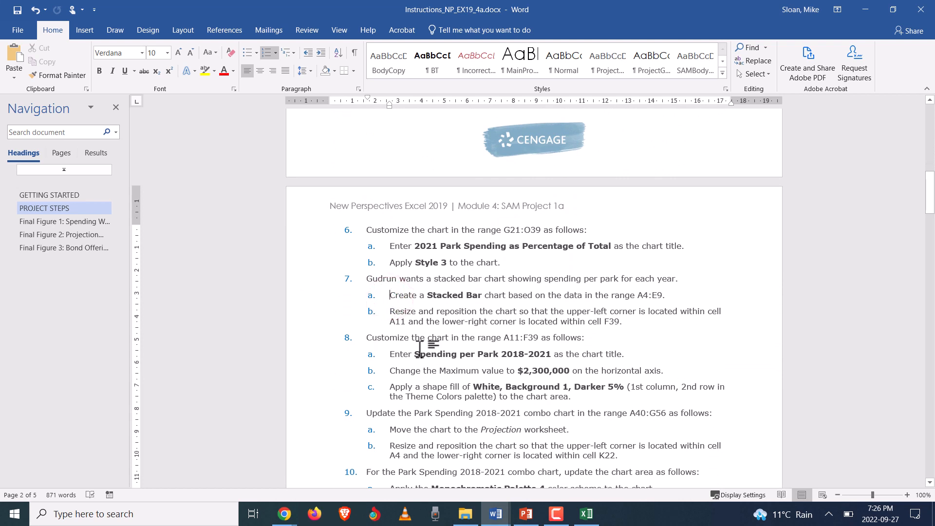
pyautogui.scroll(1, 420, 347)
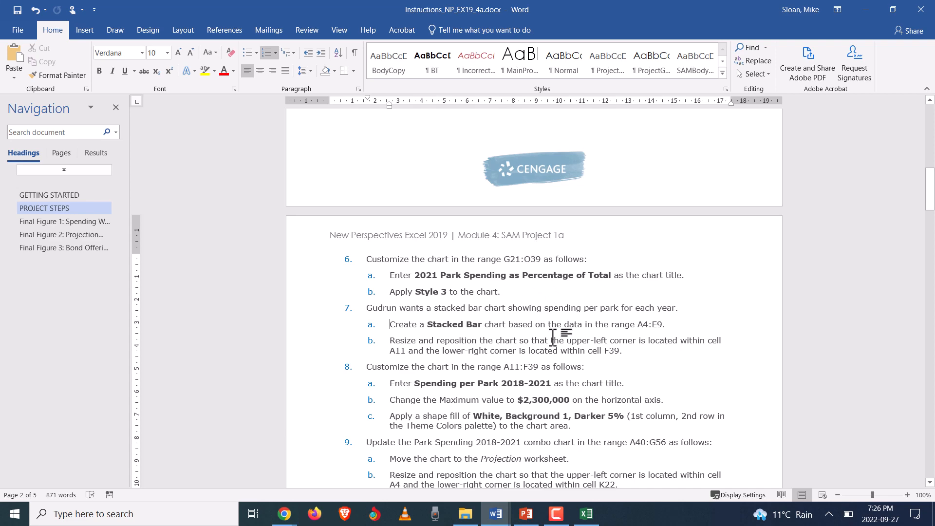
# Examine the empty area A11:F39 on the Spending worksheet in Excel against the chart placement instruction in step 7b
pyautogui.hotkey('alt', 'Tab')
pyautogui.scroll(6, 134, 295)
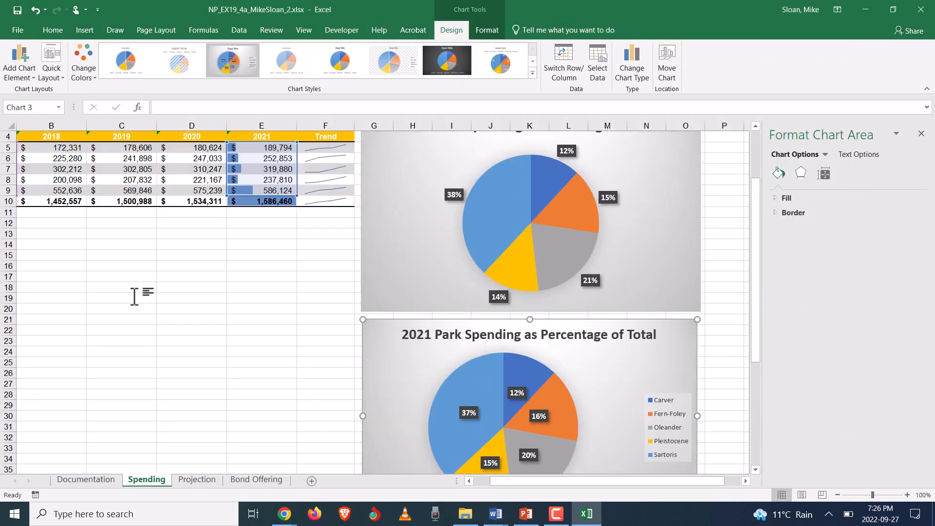
pyautogui.scroll(-6, 36, 299)
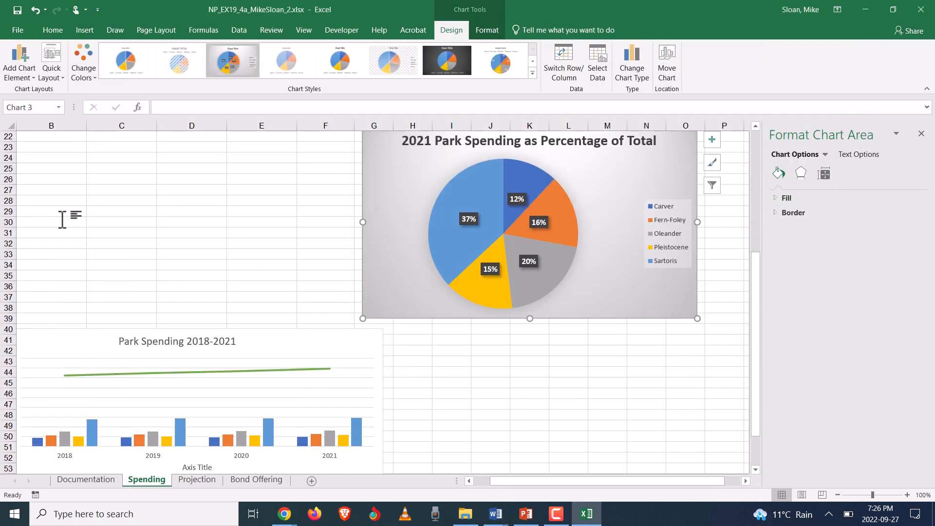
pyautogui.scroll(1, 390, 359)
pyautogui.hotkey('alt', 'Tab')
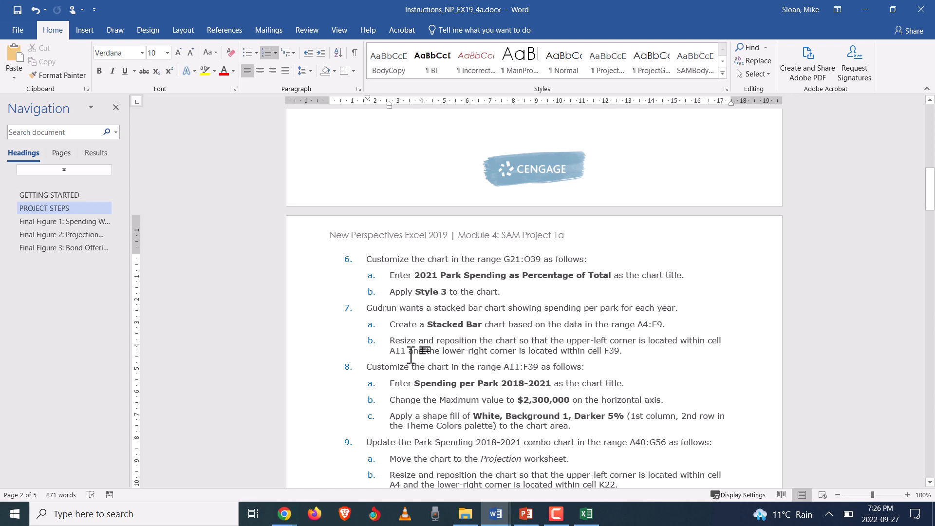
pyautogui.click(418, 341)
pyautogui.hotkey('alt', 'Tab')
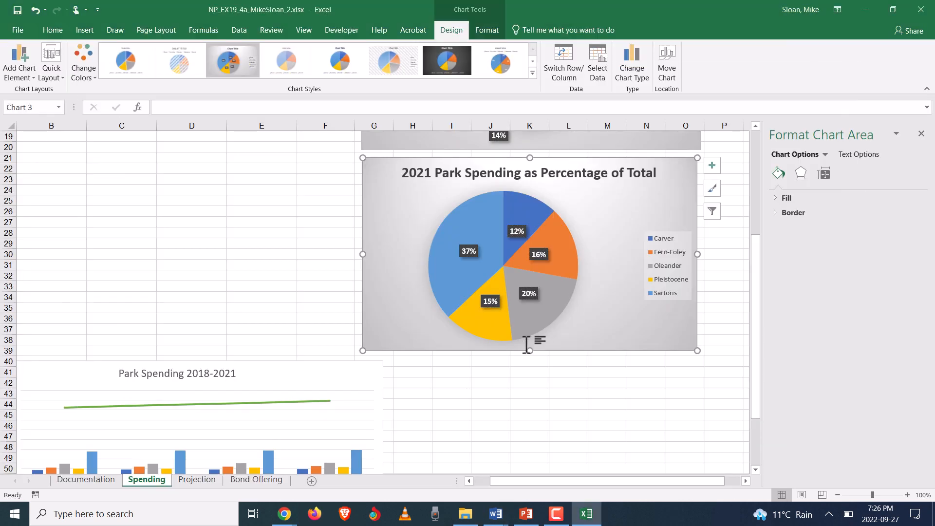
# Select the park spending data A4:E9 on the Spending worksheet, and reselect it as A4:E10 with the Total row
pyautogui.scroll(10, 139, 272)
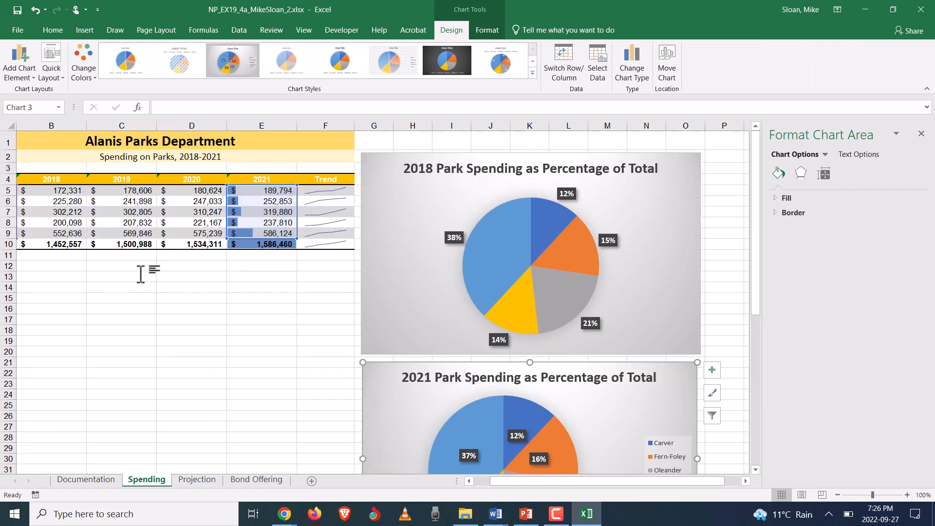
pyautogui.hotkey('alt', 'Tab')
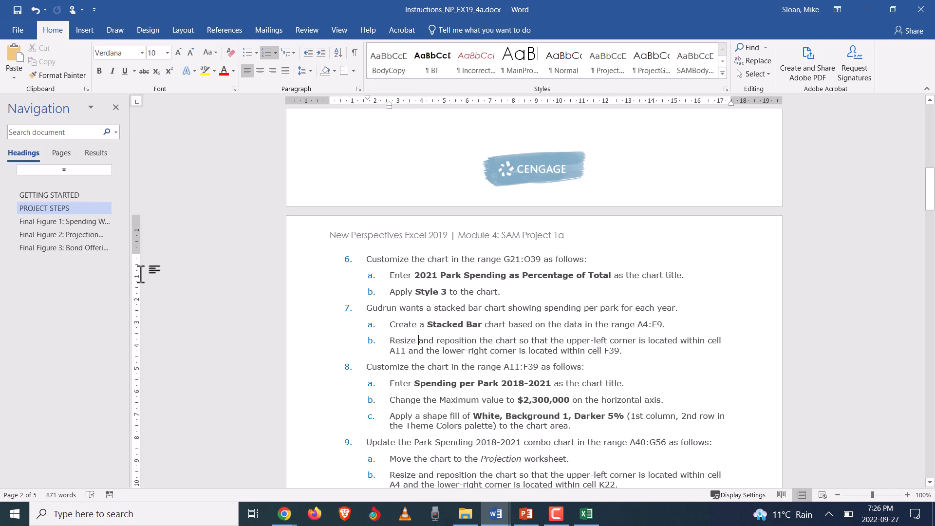
pyautogui.hotkey('alt', 'Tab')
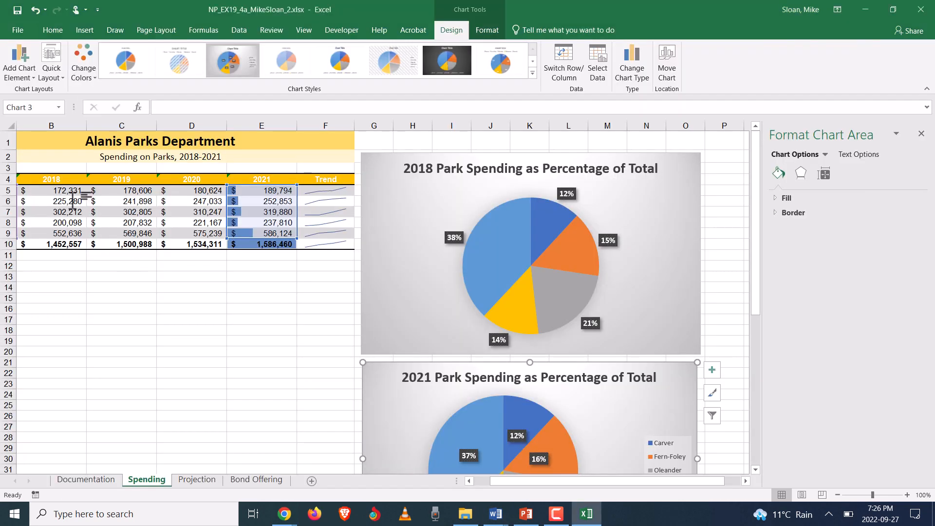
pyautogui.click(30, 180)
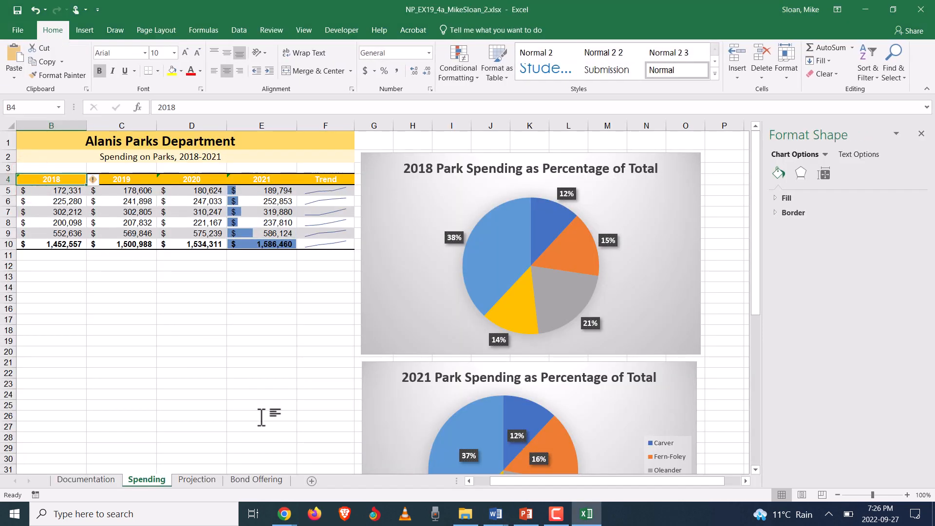
pyautogui.moveTo(508, 481); pyautogui.dragTo(414, 480)
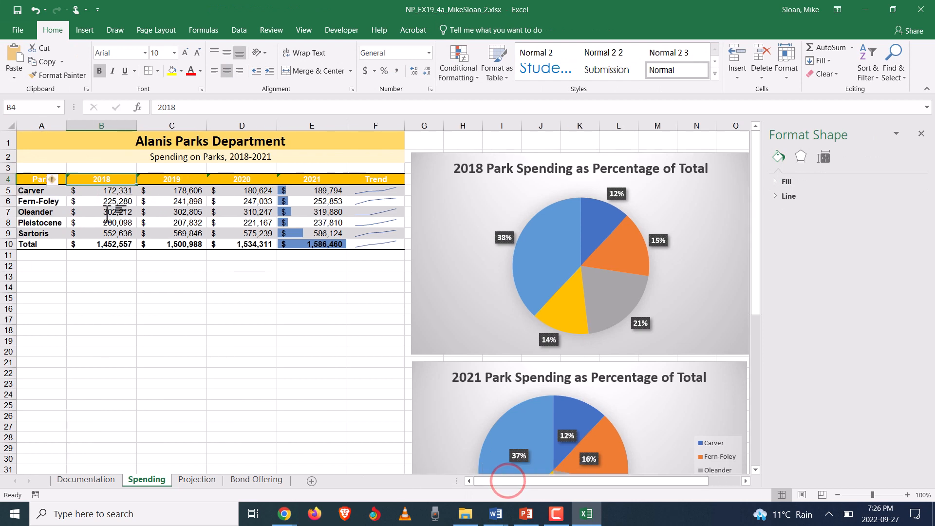
pyautogui.moveTo(33, 181); pyautogui.dragTo(320, 236)
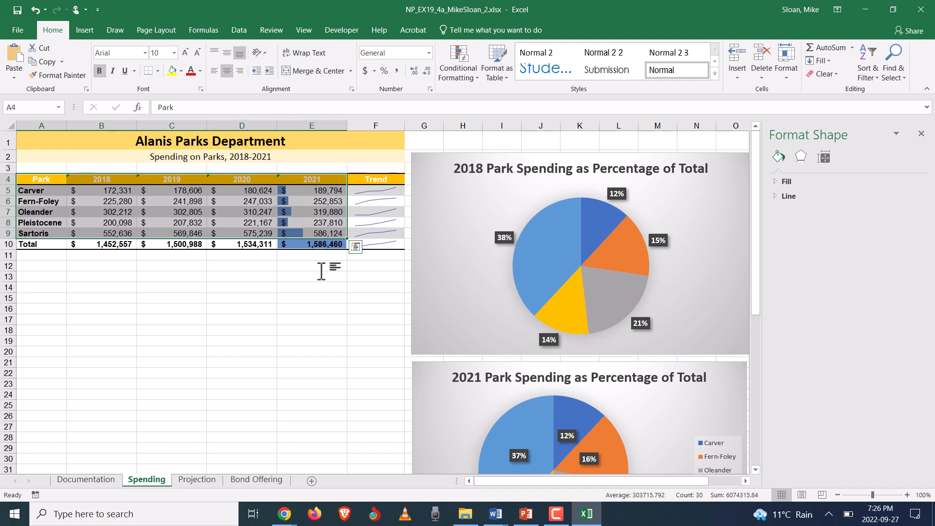
pyautogui.moveTo(41, 178); pyautogui.dragTo(316, 243)
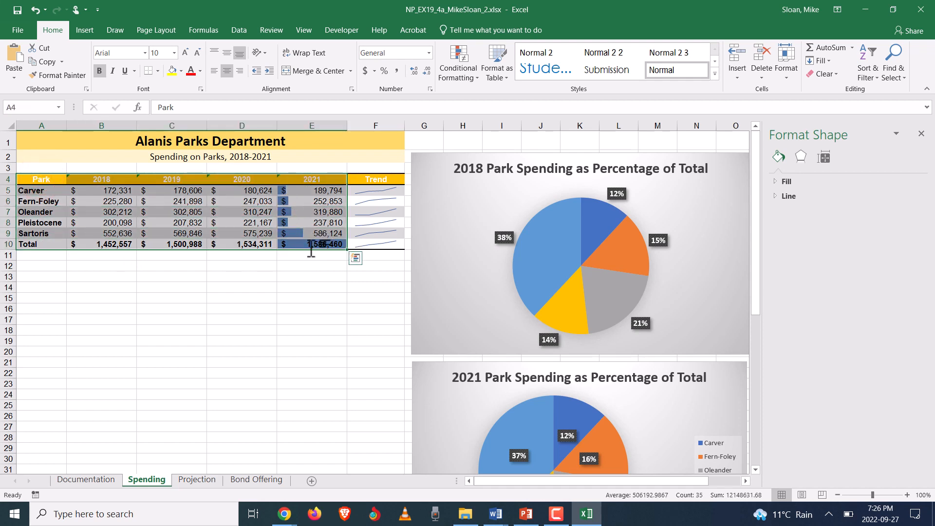
# Bring up the chart insertion commands for the selected range and switch to the Instructions_NP_EX19_4a document in Word
pyautogui.click(84, 30)
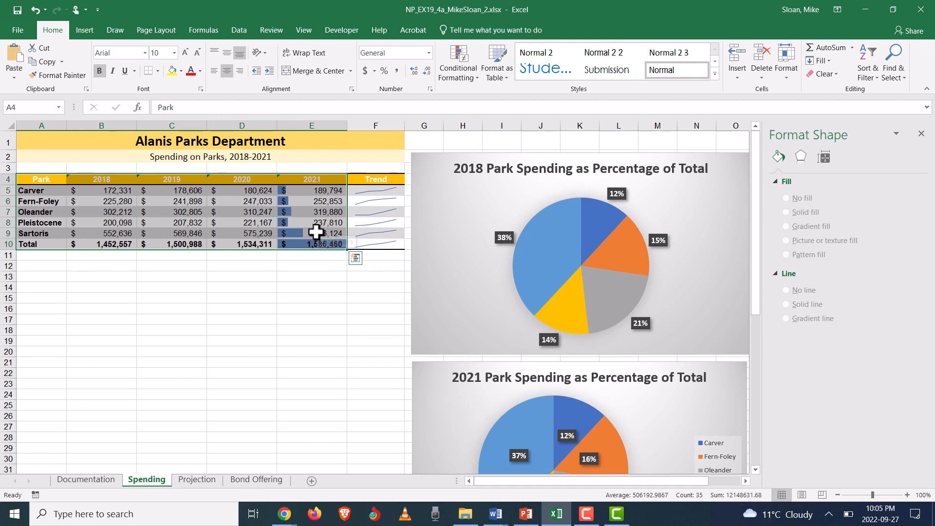
pyautogui.click(85, 30)
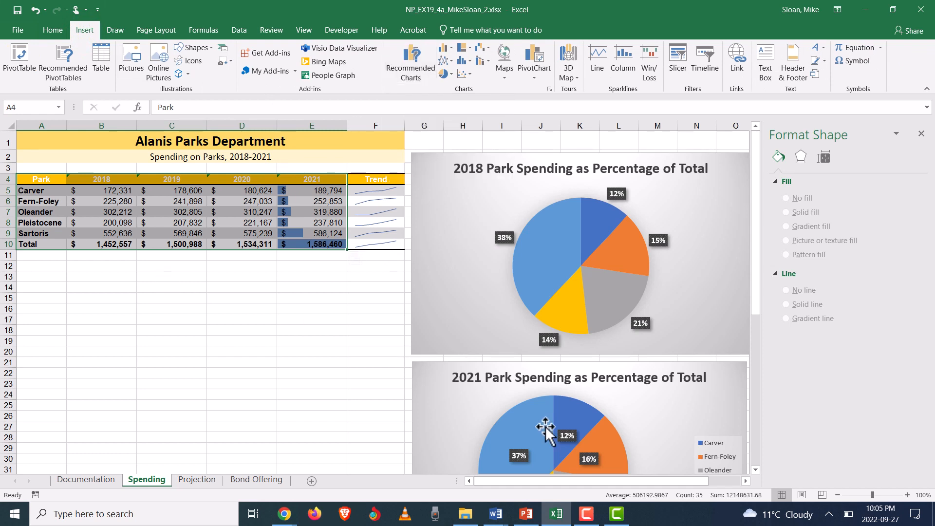
pyautogui.click(497, 515)
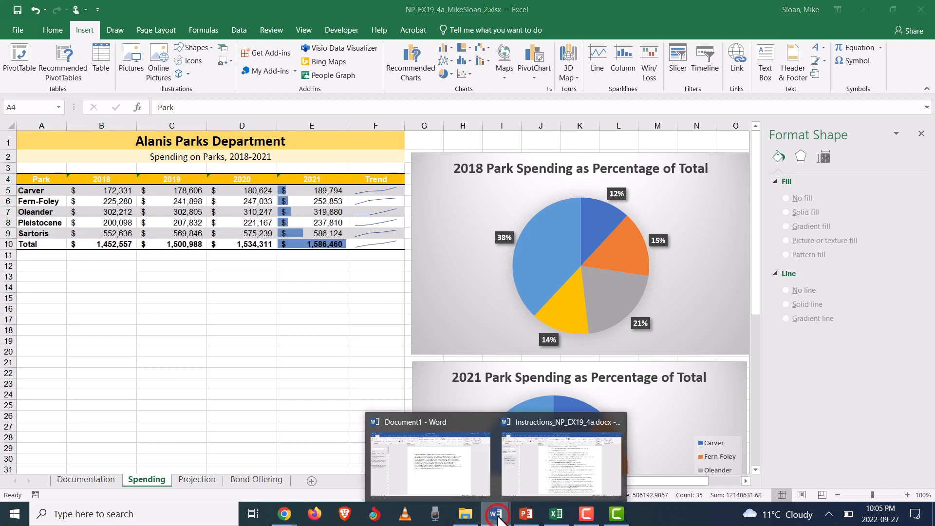
pyautogui.click(558, 468)
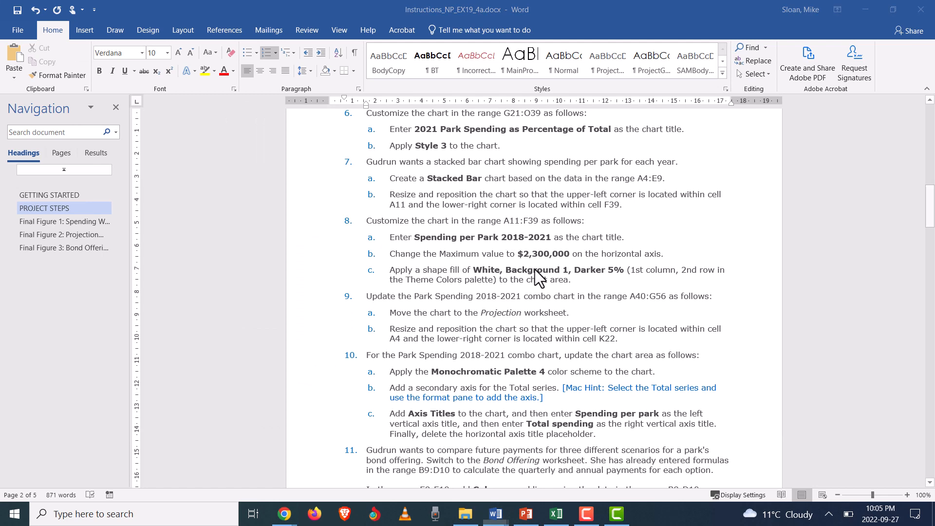
# Switch to the Excel workbook and choose Stacked Bar from the recommended charts for the selected range A4:E10
pyautogui.hotkey('alt', 'Tab')
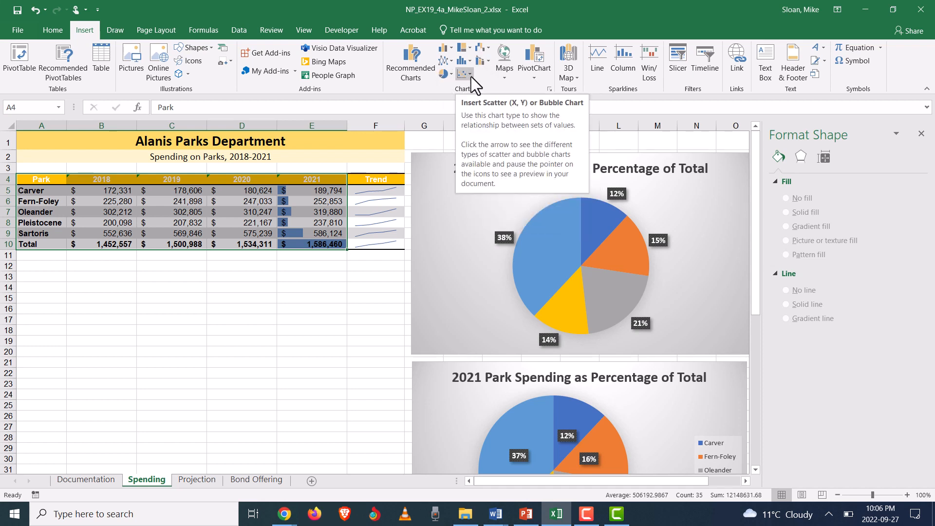
pyautogui.click(410, 64)
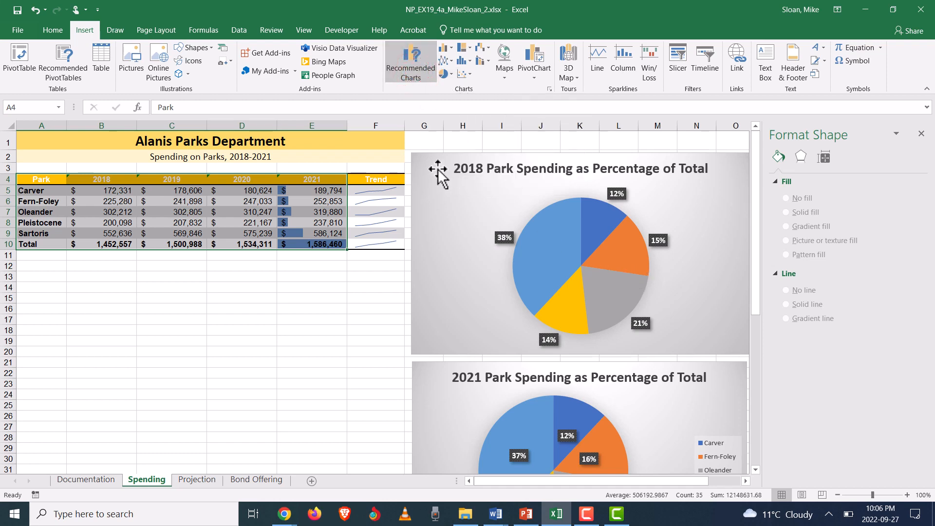
pyautogui.scroll(-5, 348, 276)
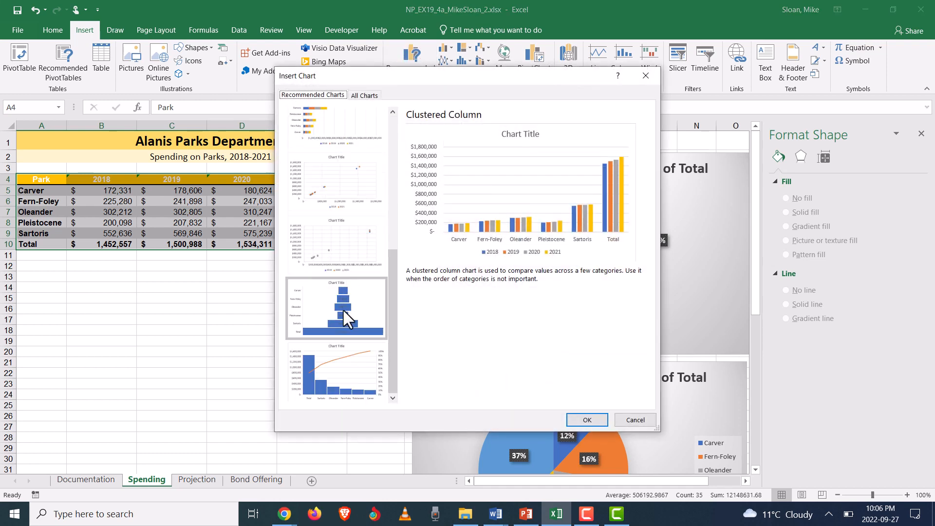
pyautogui.scroll(5, 342, 320)
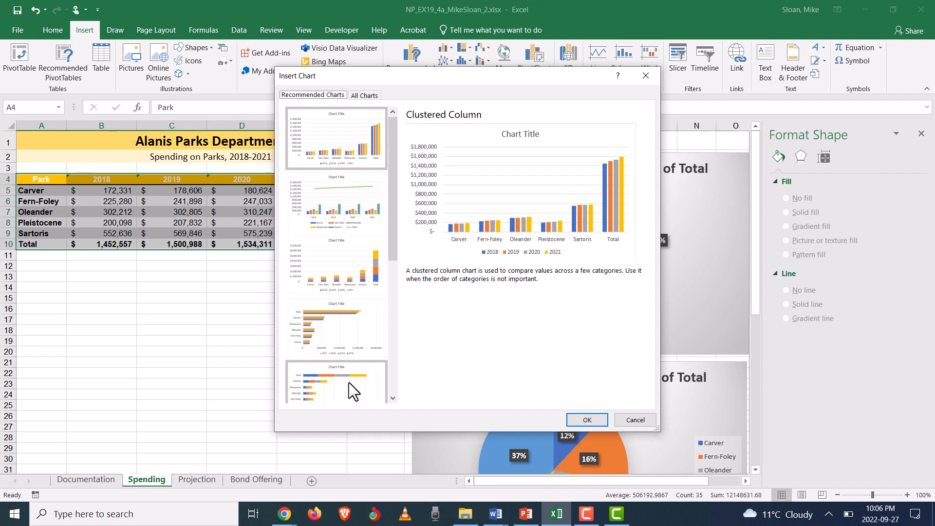
pyautogui.scroll(-3, 340, 386)
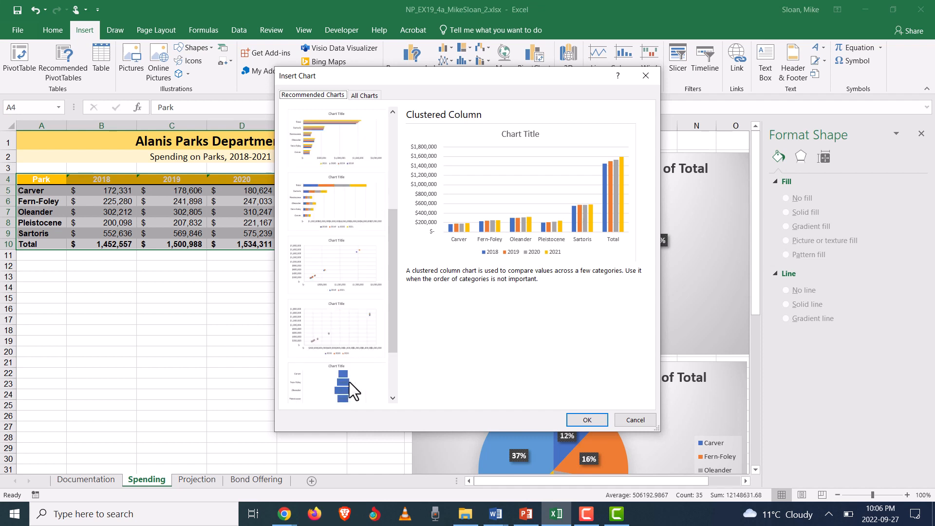
pyautogui.click(340, 210)
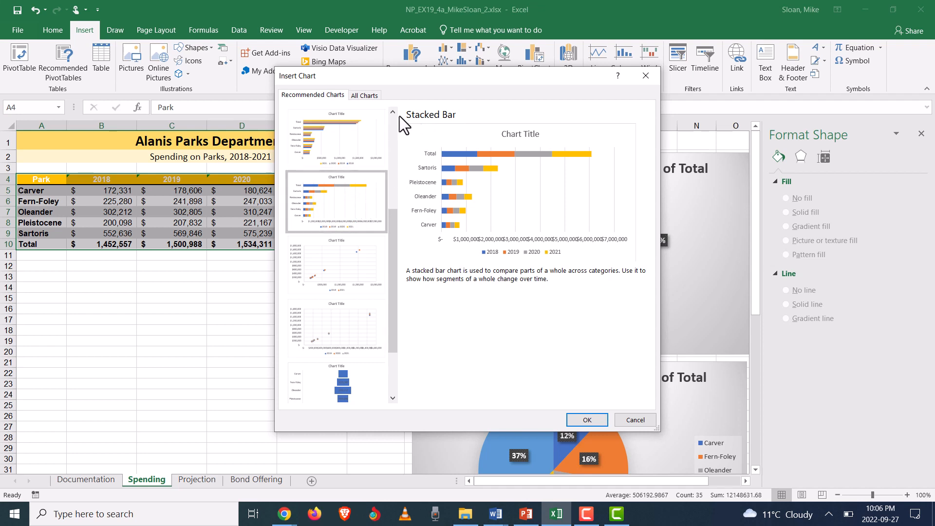
pyautogui.moveTo(402, 82); pyautogui.dragTo(363, 62)
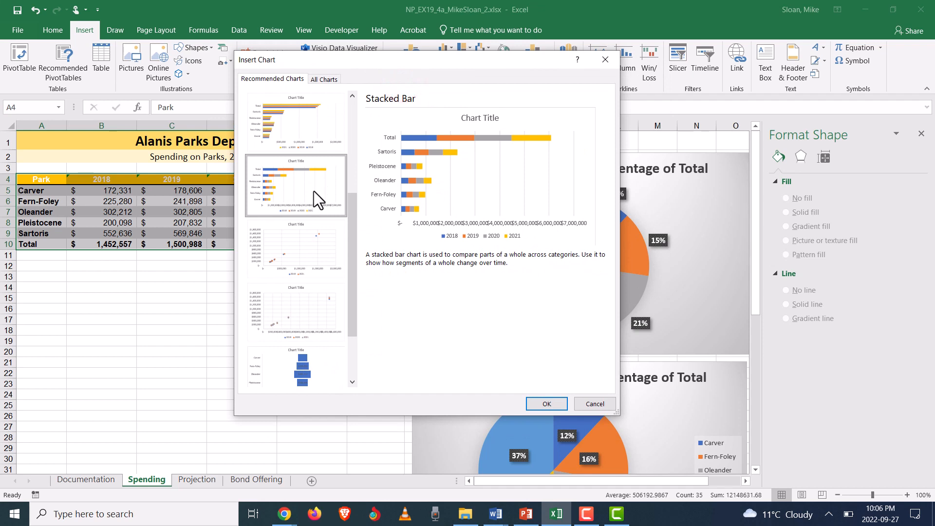
# Switch to the Instructions_NP_EX19_4a document in Word and examine the stacked bar chart in Final Figure 1: Spending Worksheet
pyautogui.click(493, 516)
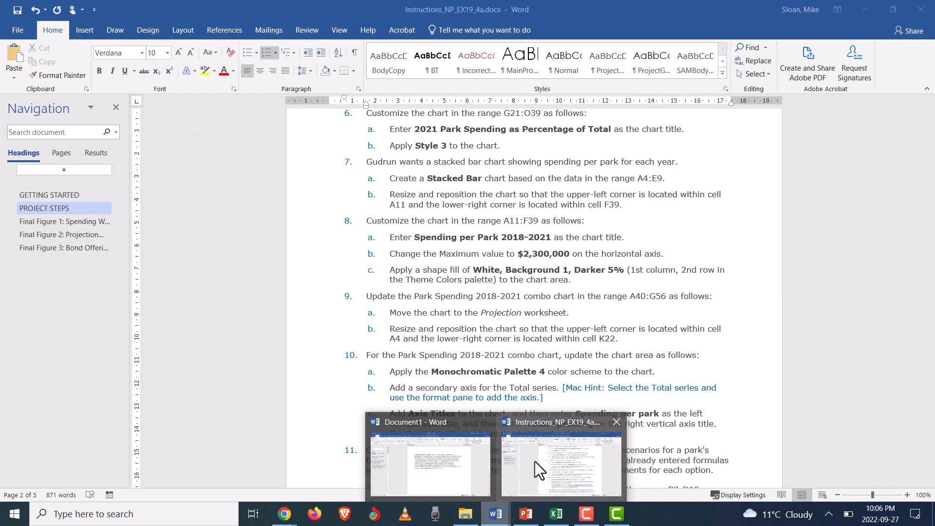
pyautogui.click(534, 460)
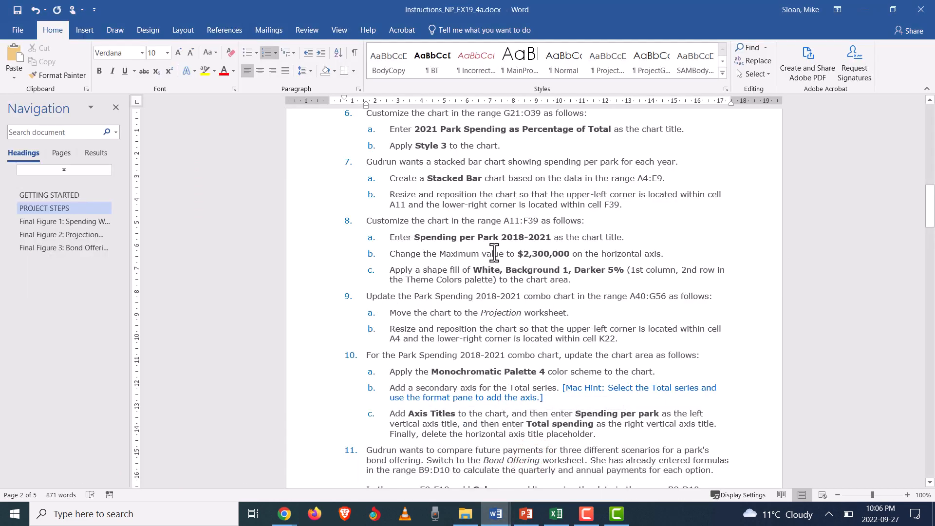
pyautogui.scroll(-10, 480, 263)
pyautogui.scroll(-20, 474, 267)
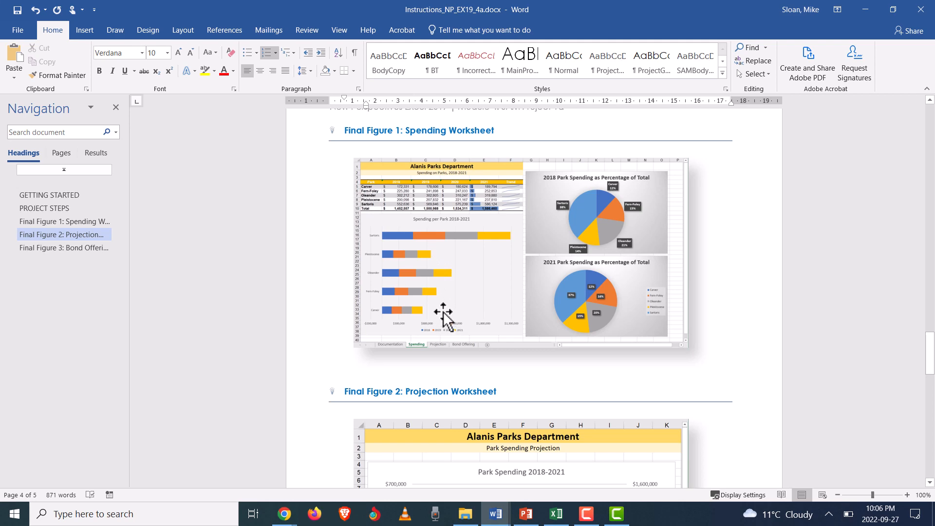
pyautogui.scroll(6, 387, 280)
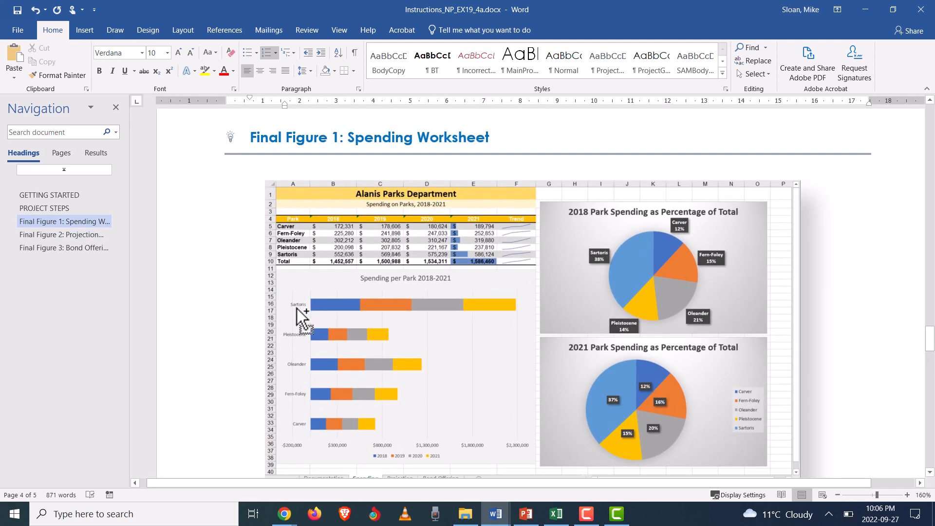
# Return to Excel, insert the chosen Stacked Bar chart, and move it below the park spending table
pyautogui.click(866, 4)
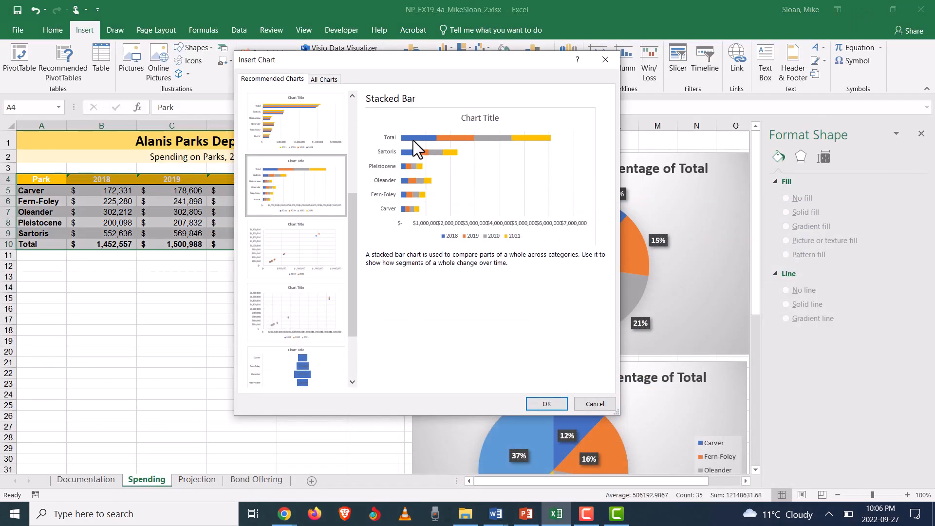
pyautogui.click(550, 405)
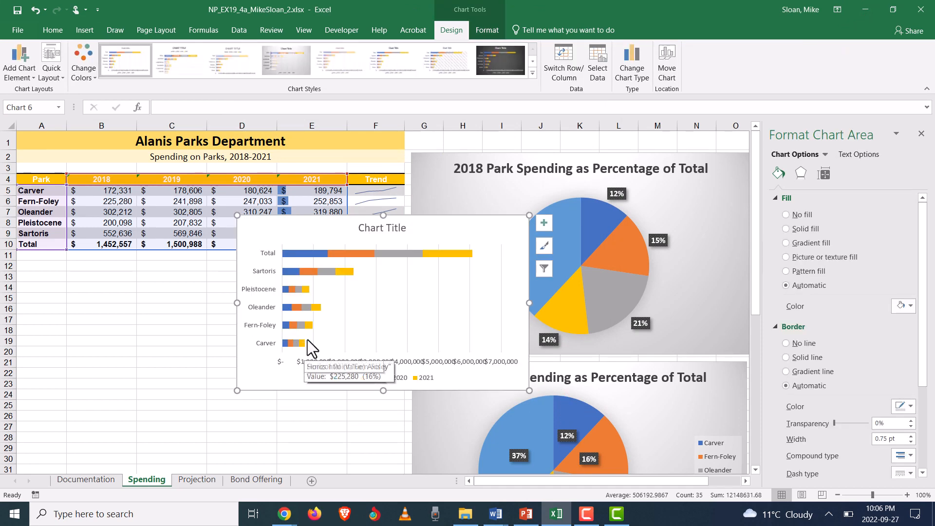
pyautogui.moveTo(343, 234); pyautogui.dragTo(206, 286)
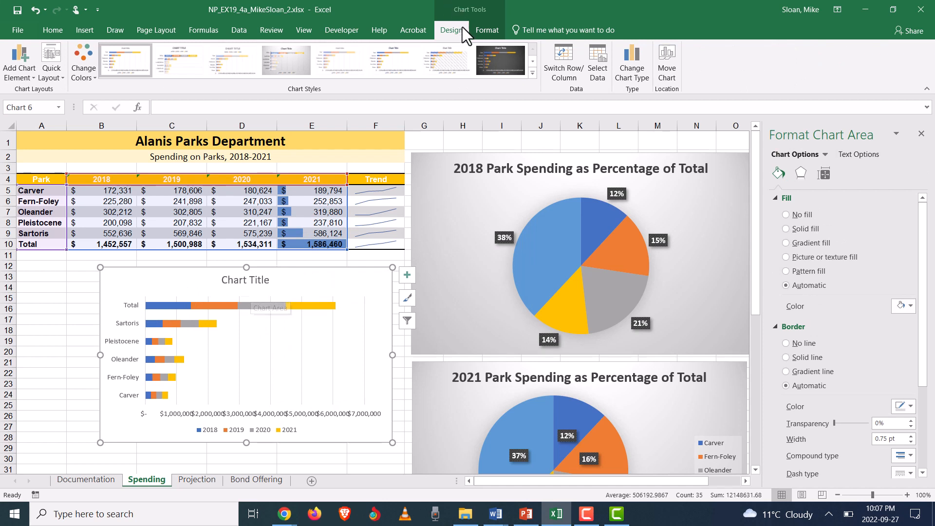
# Exclude the Total category from the stacked bar chart through its data source settings
pyautogui.click(595, 54)
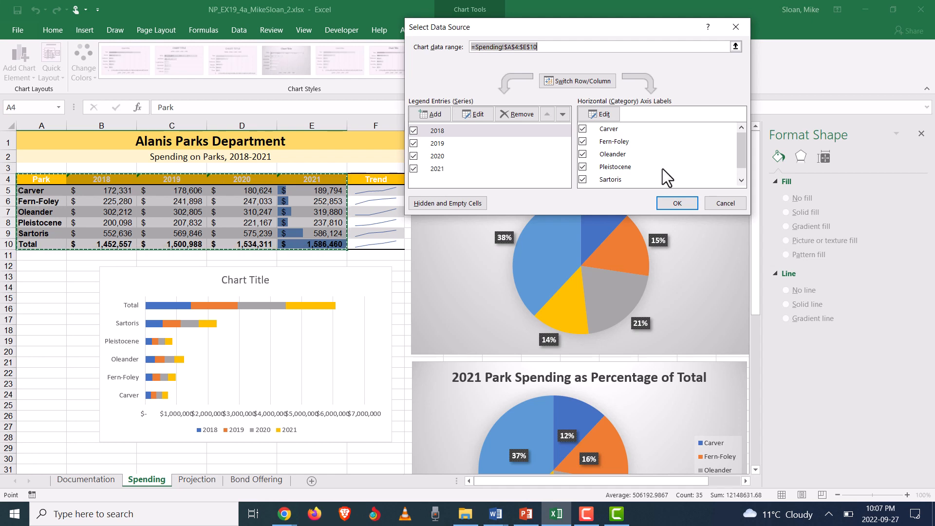
pyautogui.scroll(-2, 679, 155)
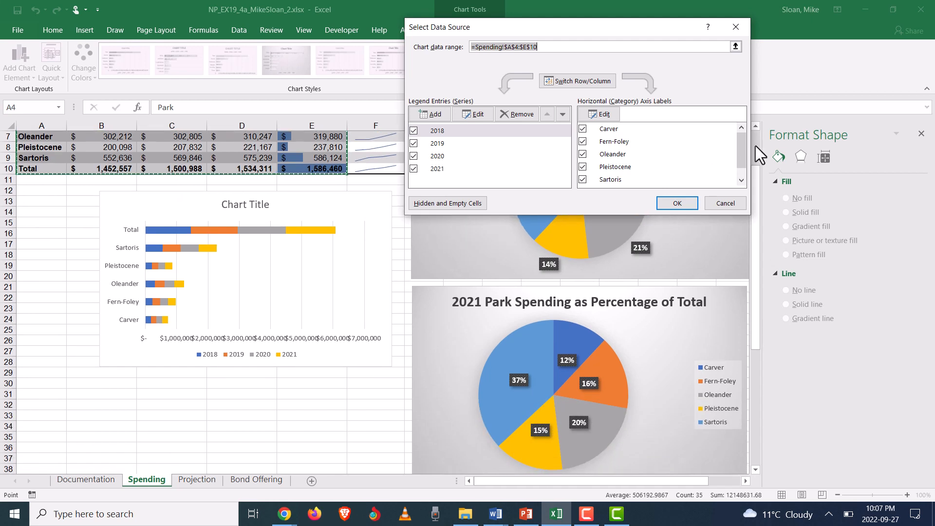
pyautogui.moveTo(743, 147); pyautogui.dragTo(744, 179)
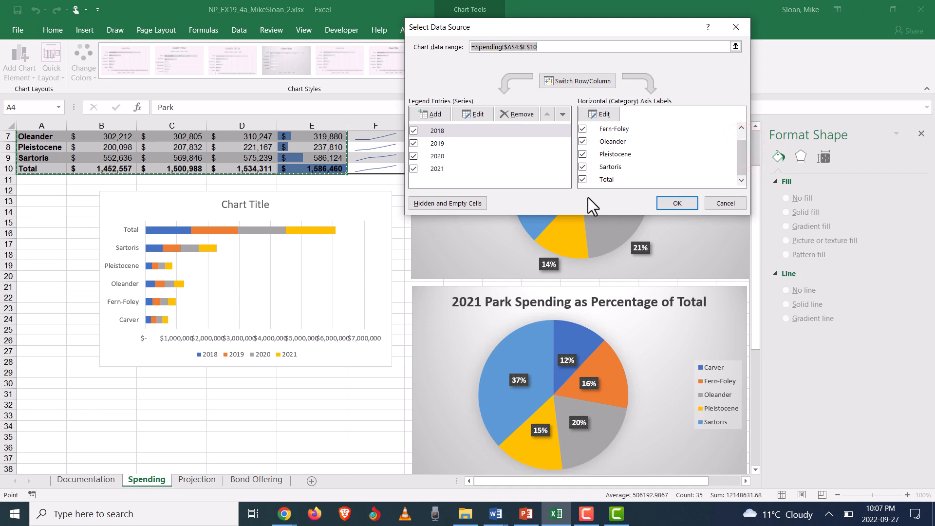
pyautogui.click(583, 180)
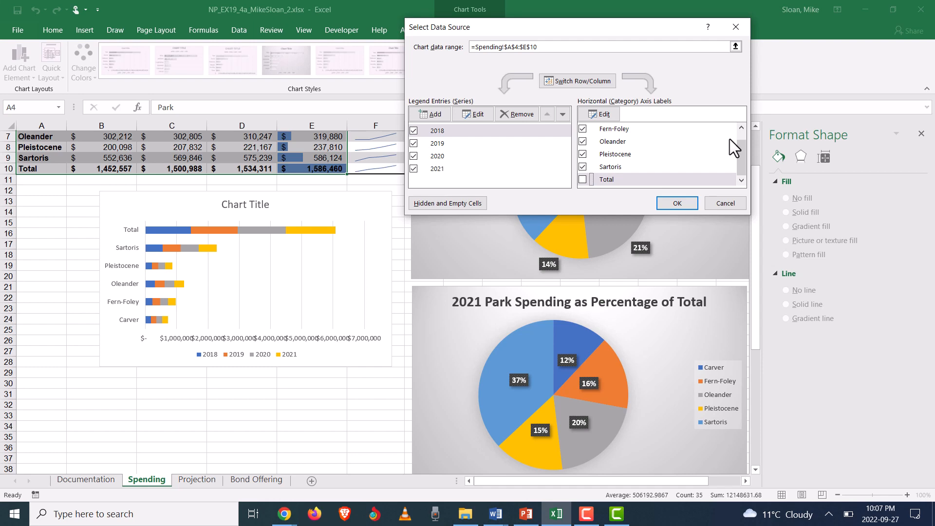
pyautogui.click(677, 203)
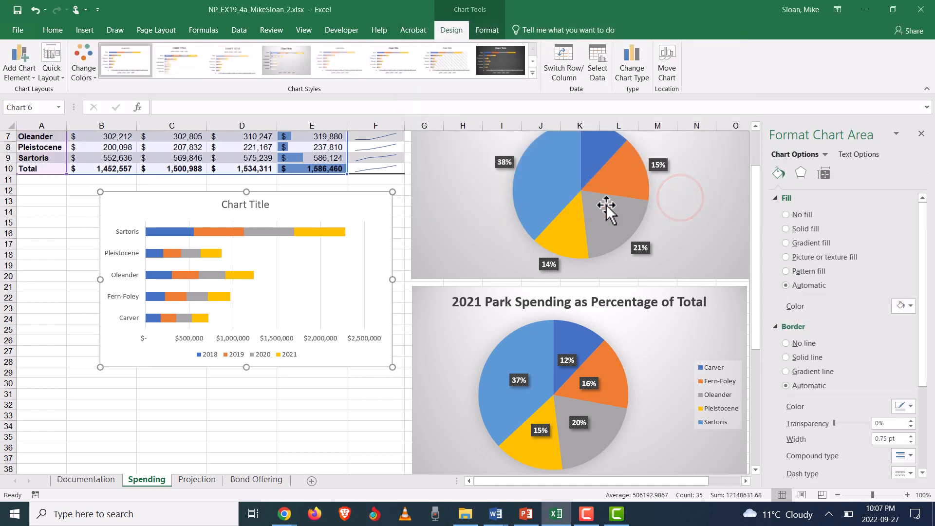
pyautogui.scroll(2, 258, 307)
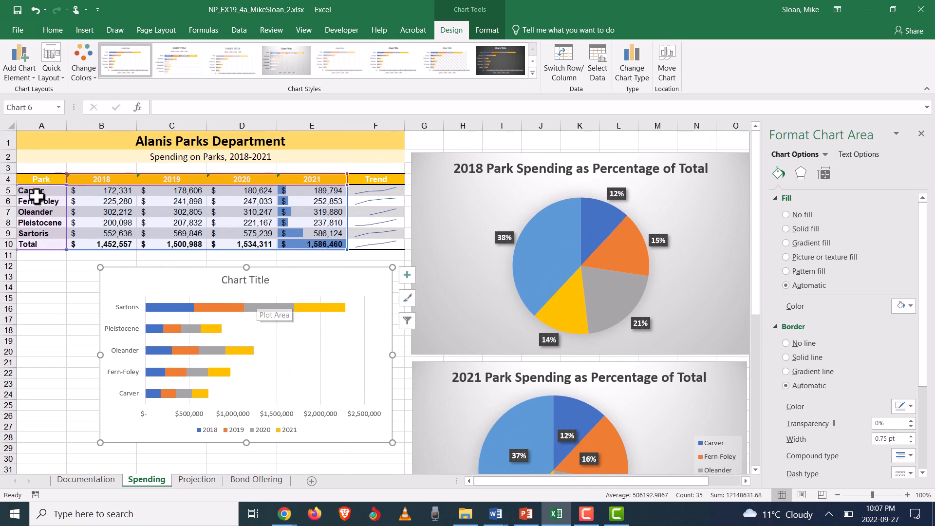
# Select the park spending rows on the Spending worksheet and set the stacked bar chart's data range to A5:E9
pyautogui.moveTo(32, 193); pyautogui.dragTo(309, 234)
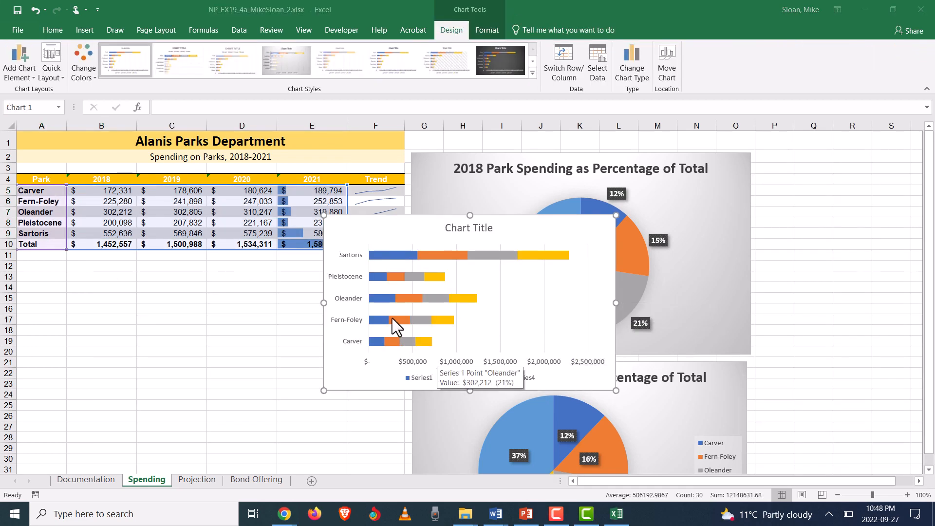
pyautogui.click(32, 190)
pyautogui.moveTo(32, 189); pyautogui.dragTo(313, 250)
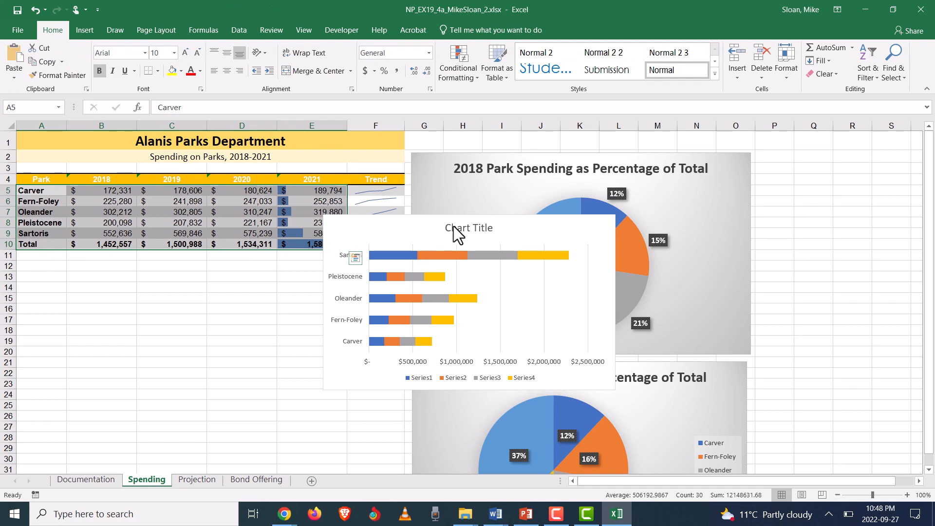
pyautogui.click(488, 234)
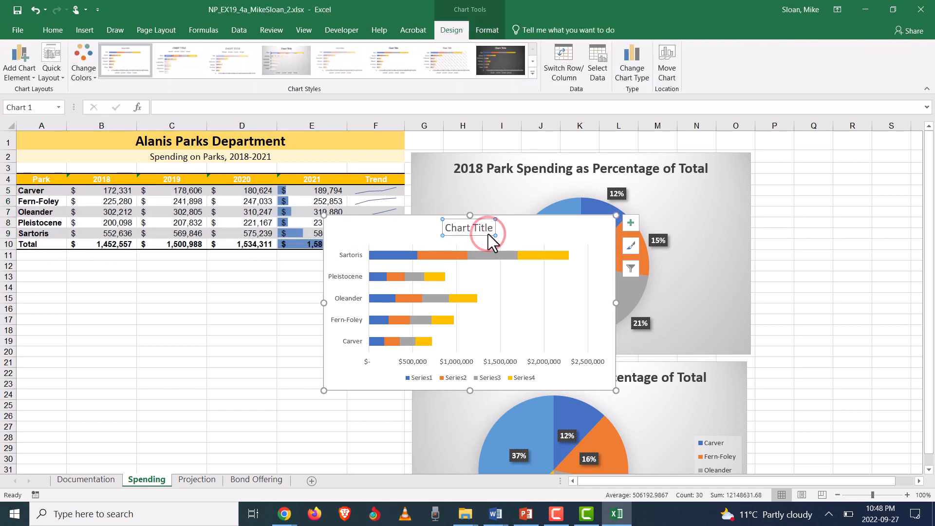
pyautogui.click(603, 66)
pyautogui.moveTo(840, 297); pyautogui.dragTo(835, 318)
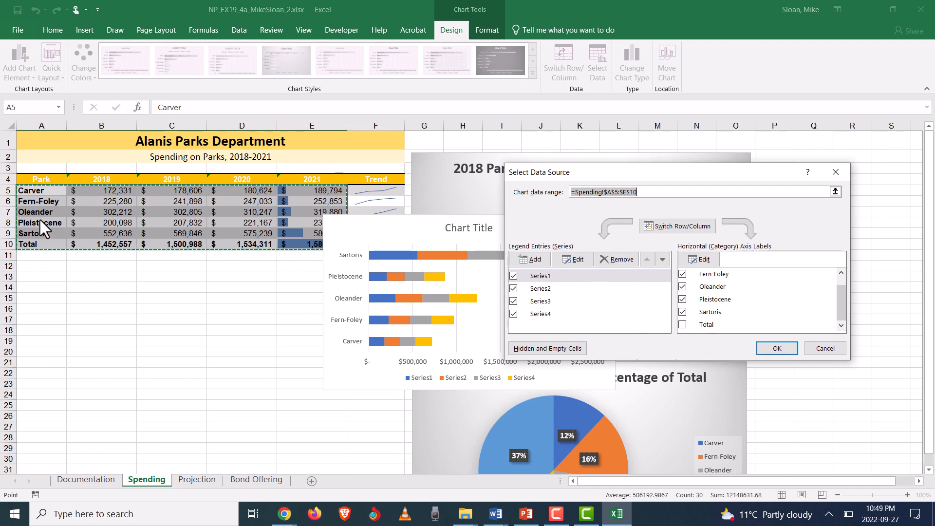
pyautogui.moveTo(32, 191); pyautogui.dragTo(313, 236)
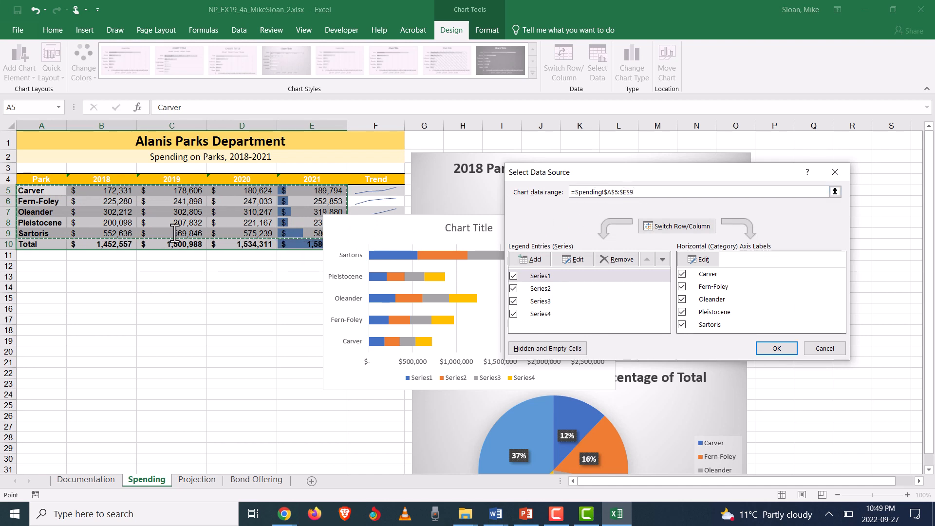
# Expand the chart data range to A5:E10 and try excluding the Total category from the axis labels
pyautogui.moveTo(45, 185); pyautogui.dragTo(305, 243)
pyautogui.scroll(-3, 736, 299)
pyautogui.moveTo(839, 295); pyautogui.dragTo(840, 310)
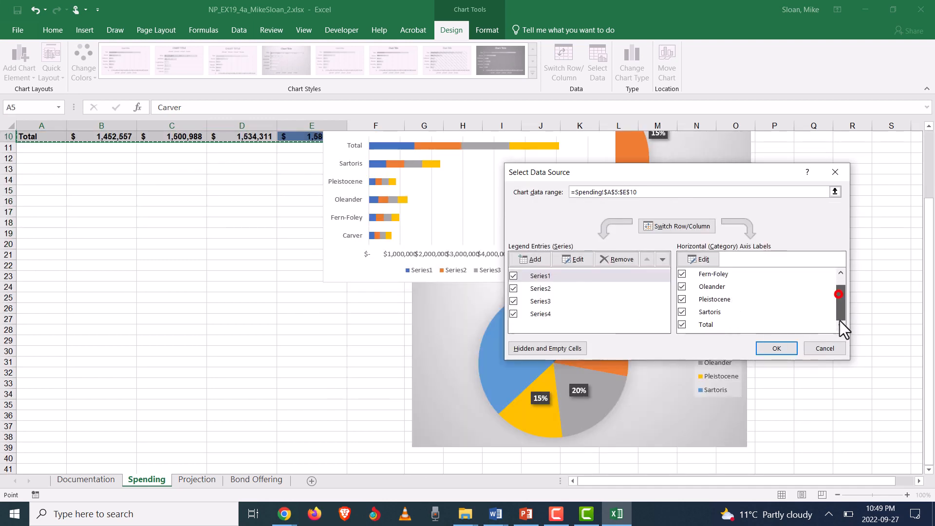
pyautogui.click(682, 324)
pyautogui.scroll(1, 830, 311)
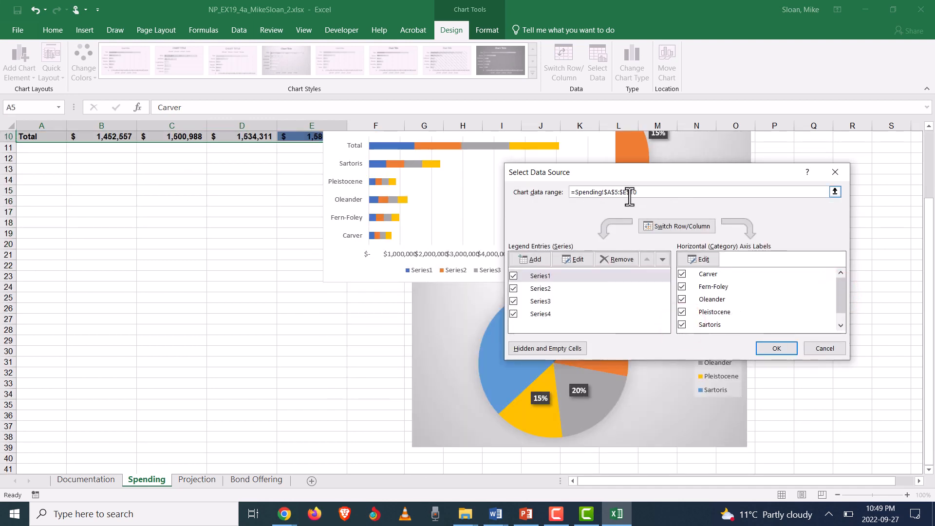
# Edit the chart data range reference to =Spending!$A$5:$E$9 and apply the data source
pyautogui.moveTo(630, 192); pyautogui.dragTo(642, 193)
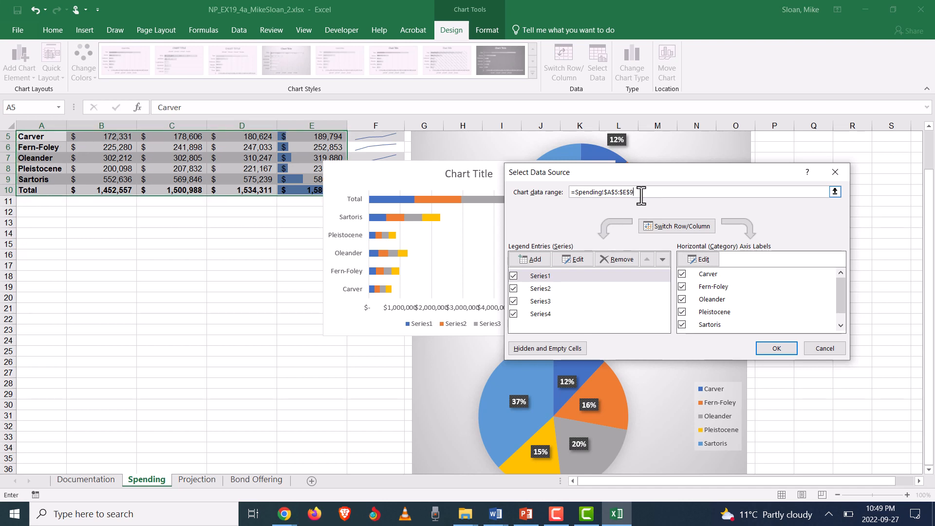
pyautogui.click(623, 190)
pyautogui.click(776, 348)
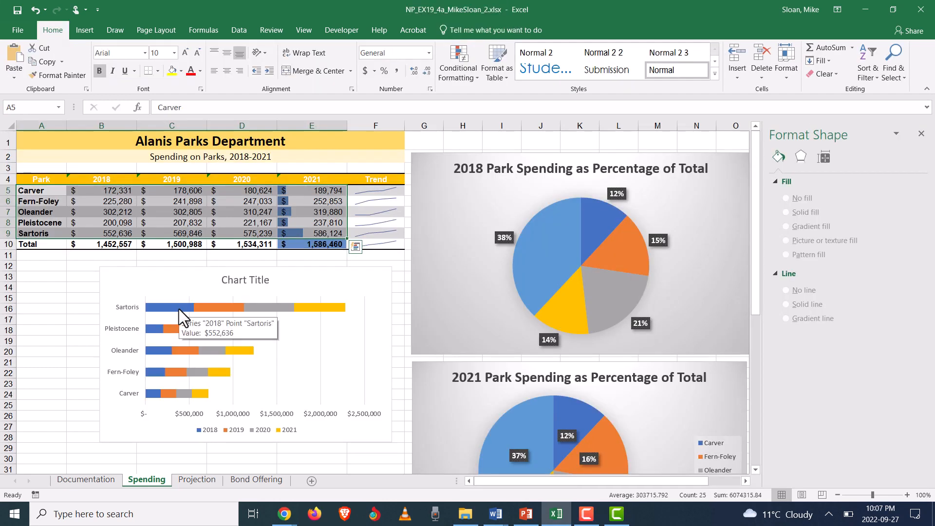
# Switch to the Instructions_NP_EX19_4a document in Word to compare the chart with Final Figure 1
pyautogui.press('alt')
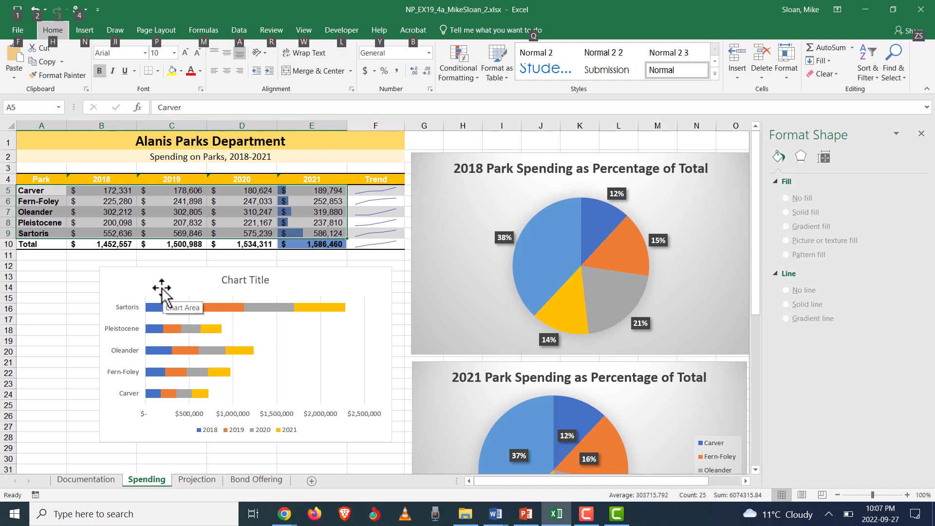
pyautogui.hotkey('alt', 'Tab')
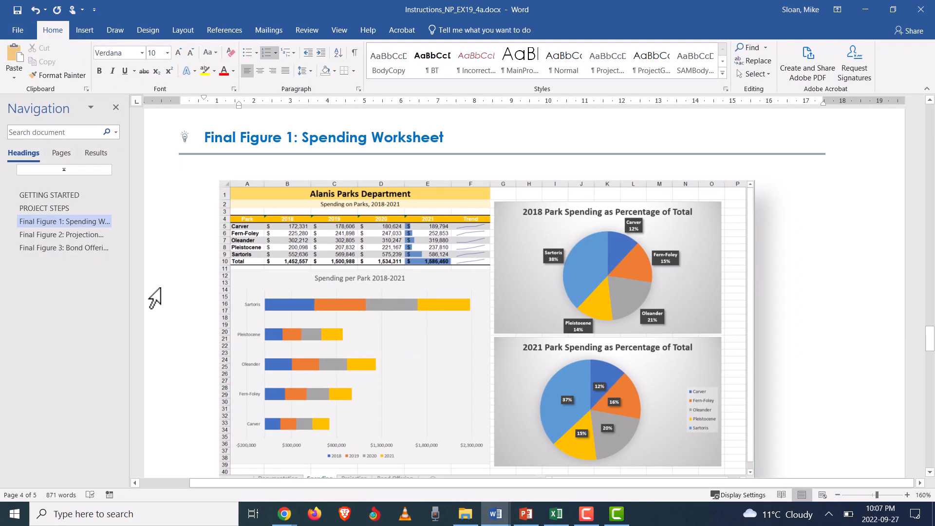
pyautogui.hotkey('alt', 'Tab')
pyautogui.click(241, 281)
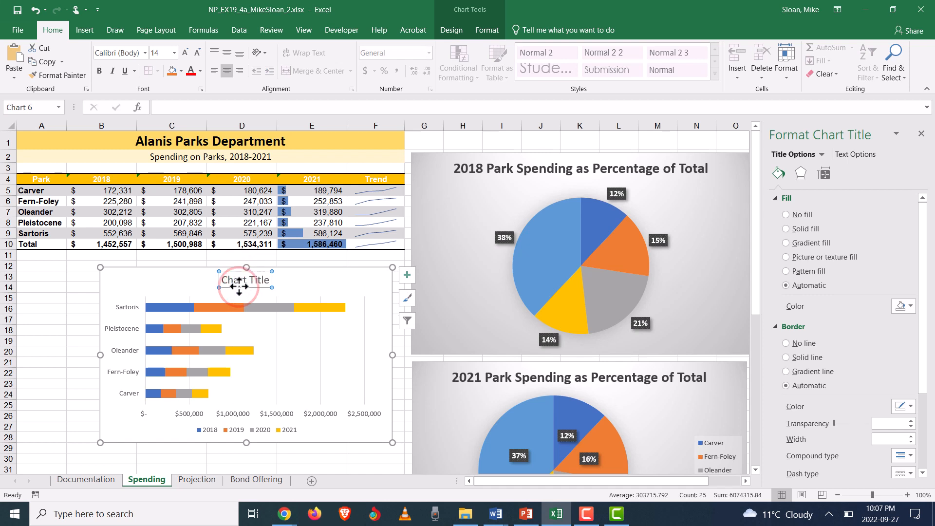
pyautogui.press('Delete')
pyautogui.click(241, 287)
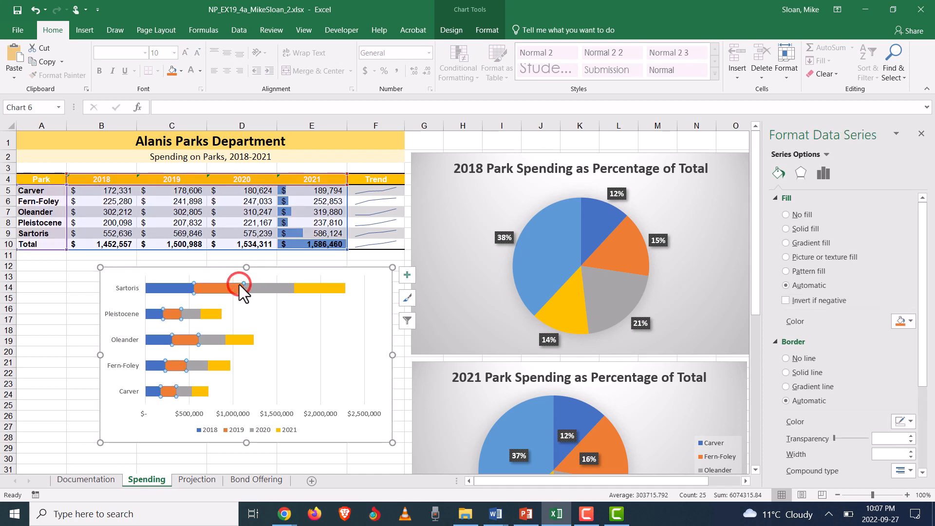
pyautogui.hotkey('ctrl', 'z')
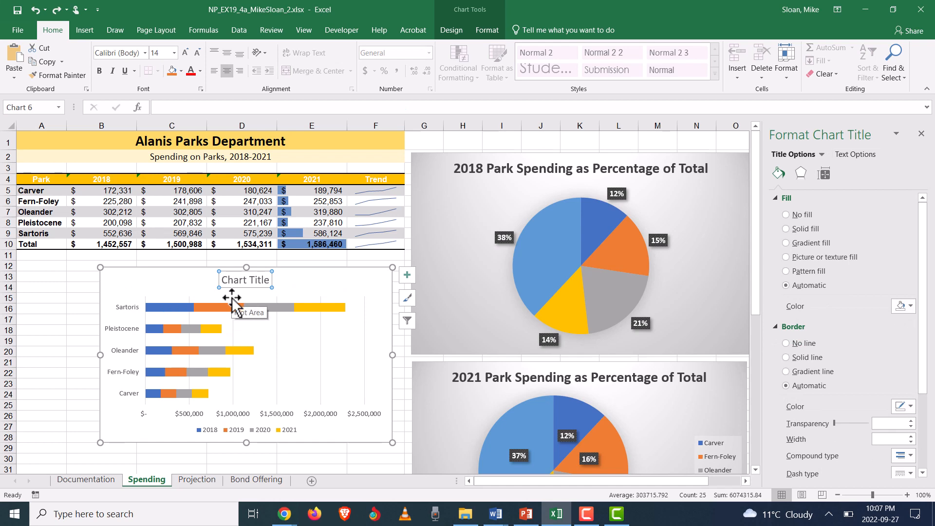
pyautogui.click(224, 280)
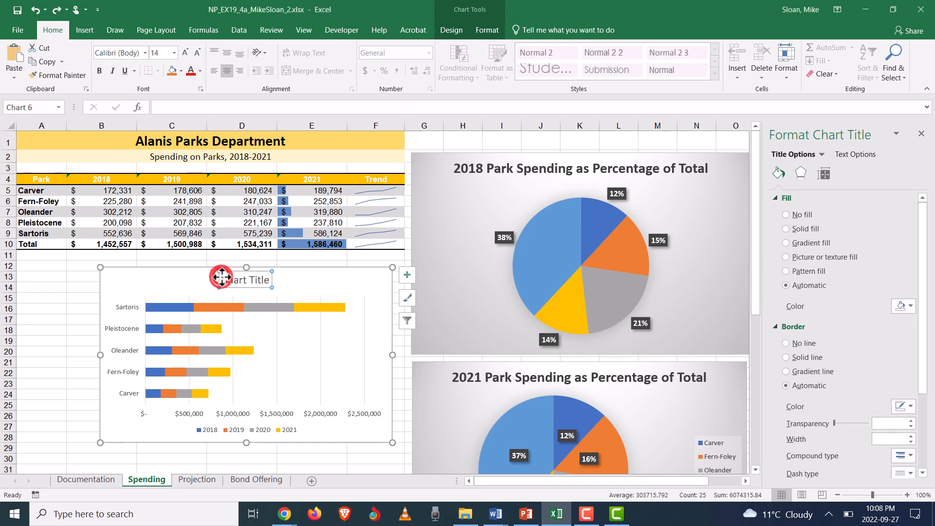
# Switch to the Word instructions and review steps 7 and 8 on placing and customizing the stacked bar chart
pyautogui.hotkey('alt', 'Tab')
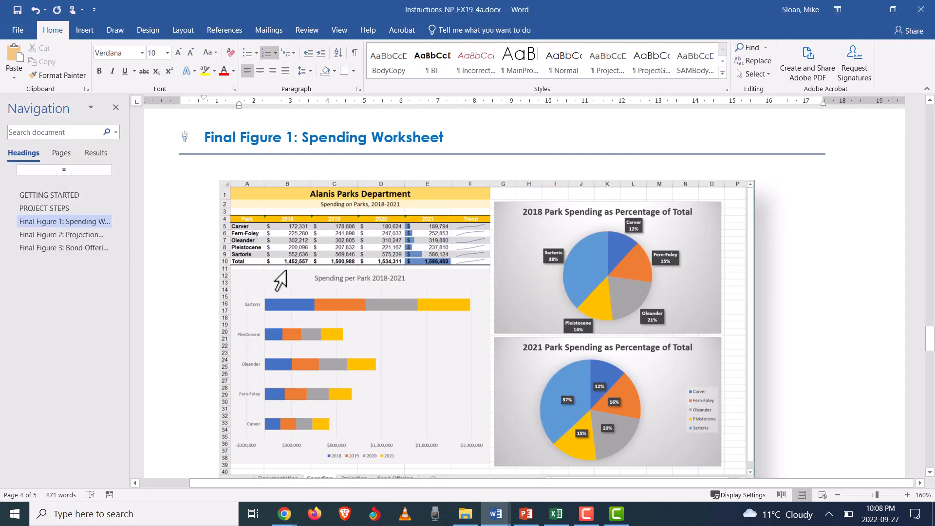
pyautogui.scroll(20, 419, 292)
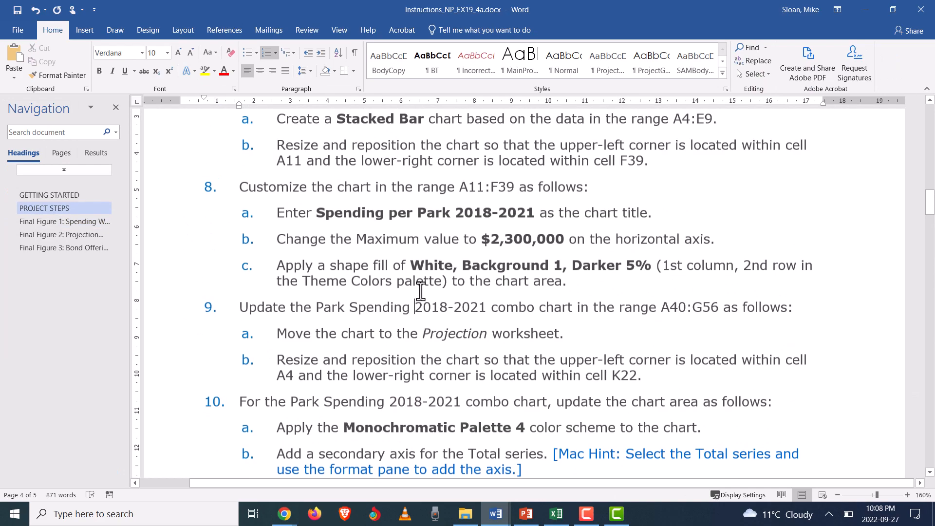
pyautogui.scroll(-1, 395, 293)
pyautogui.scroll(-8, 394, 294)
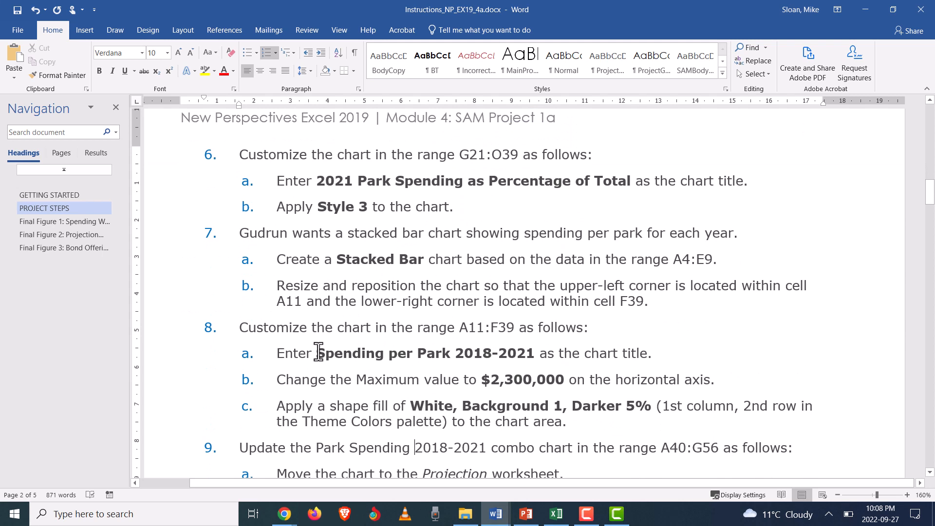
pyautogui.moveTo(342, 354); pyautogui.dragTo(538, 352)
pyautogui.click(322, 301)
pyautogui.keyDown('ctrl'); pyautogui.scroll(-5, 325, 279); pyautogui.keyUp('ctrl')
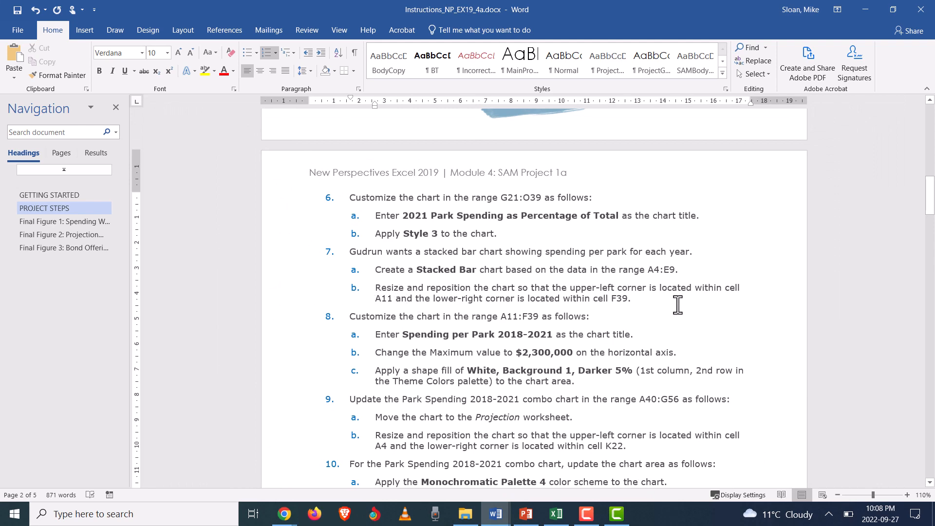
# Switch to Excel and reposition and resize the stacked bar chart so it spans from cell A11 to cell F39
pyautogui.hotkey('alt', 'Tab')
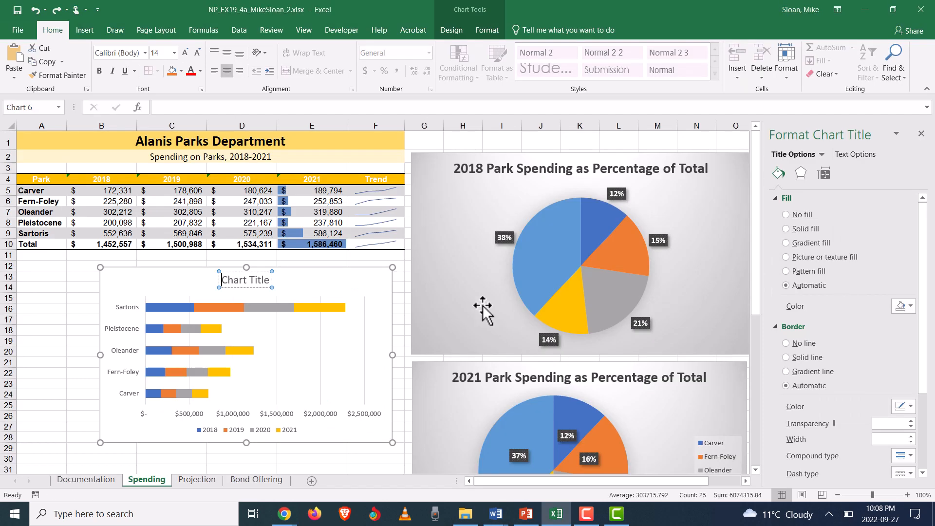
pyautogui.moveTo(128, 281); pyautogui.dragTo(57, 267)
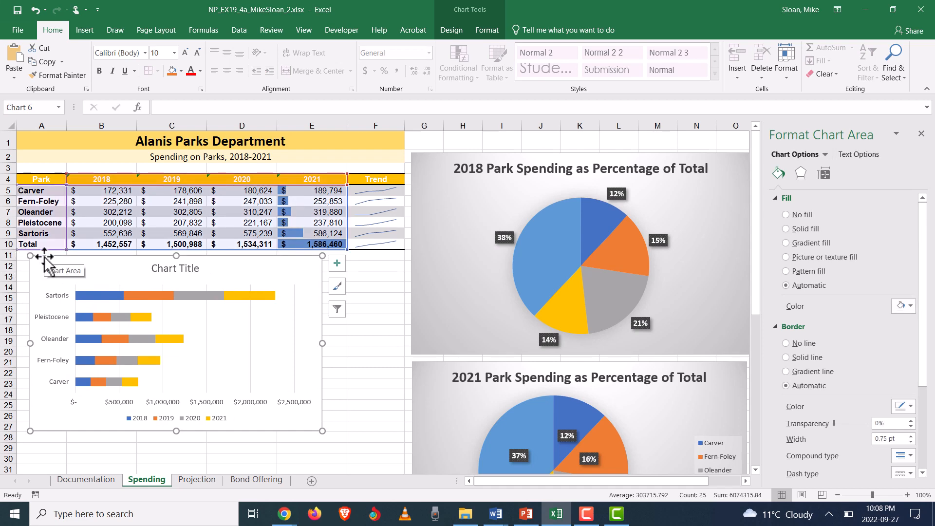
pyautogui.scroll(-3, 365, 409)
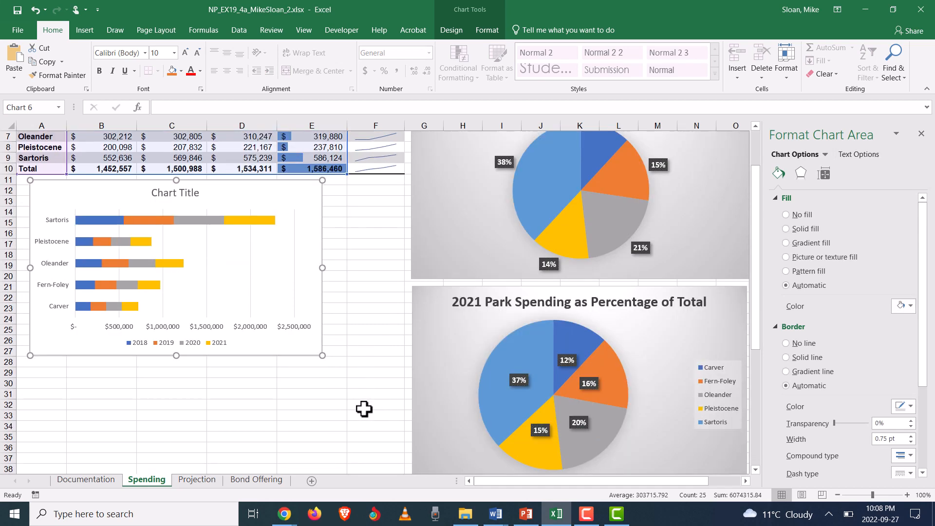
pyautogui.hotkey('alt', 'Tab')
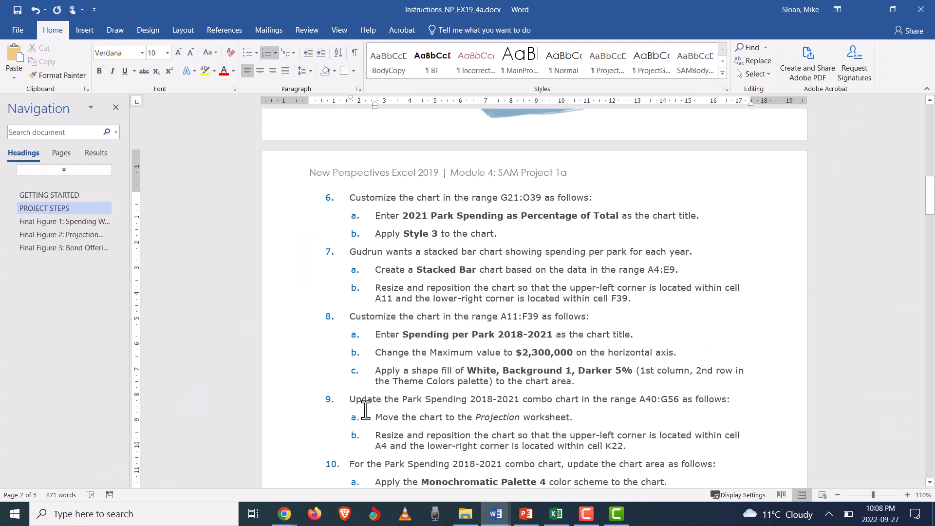
pyautogui.hotkey('alt', 'Tab')
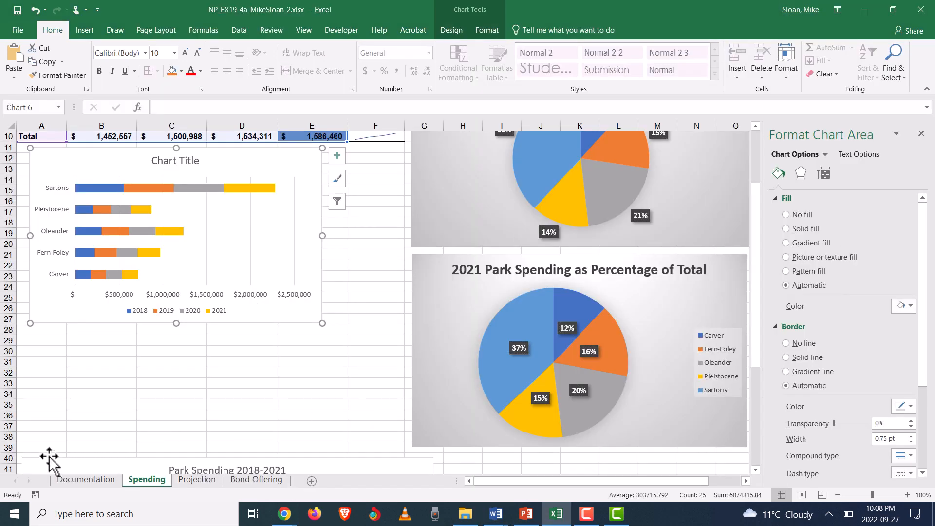
pyautogui.click(3, 449)
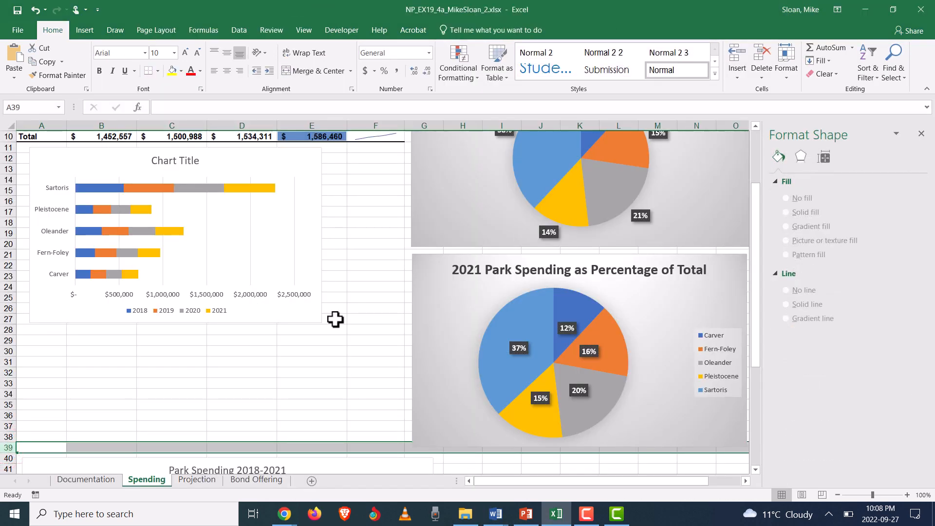
pyautogui.click(371, 125)
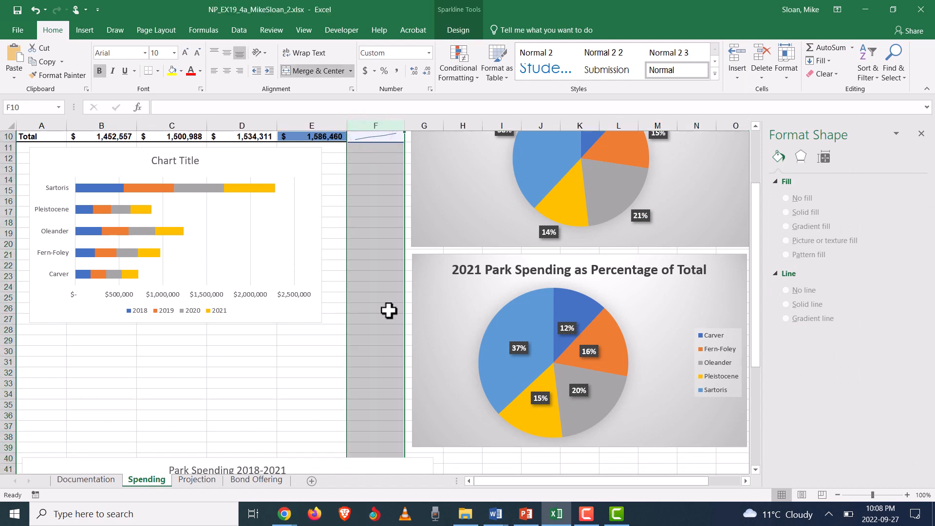
pyautogui.click(301, 316)
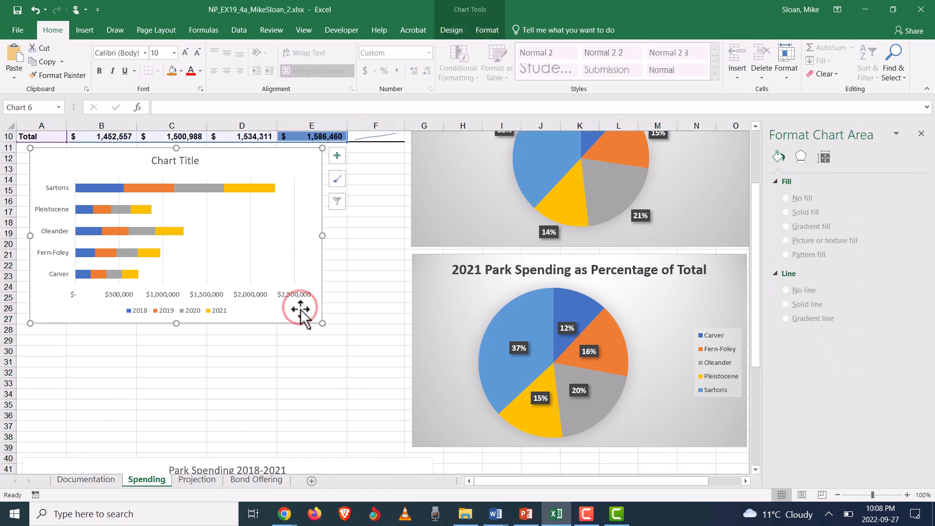
pyautogui.moveTo(322, 326); pyautogui.dragTo(385, 448)
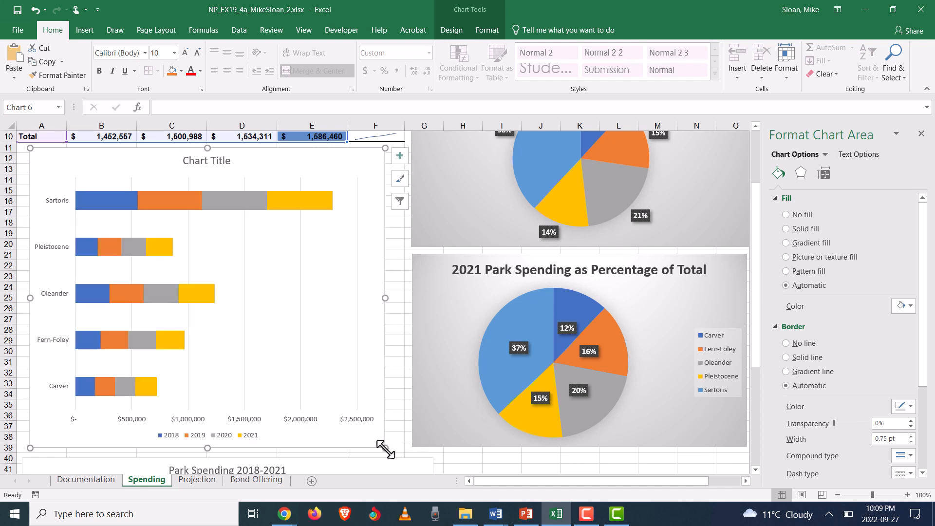
pyautogui.moveTo(385, 448); pyautogui.dragTo(390, 448)
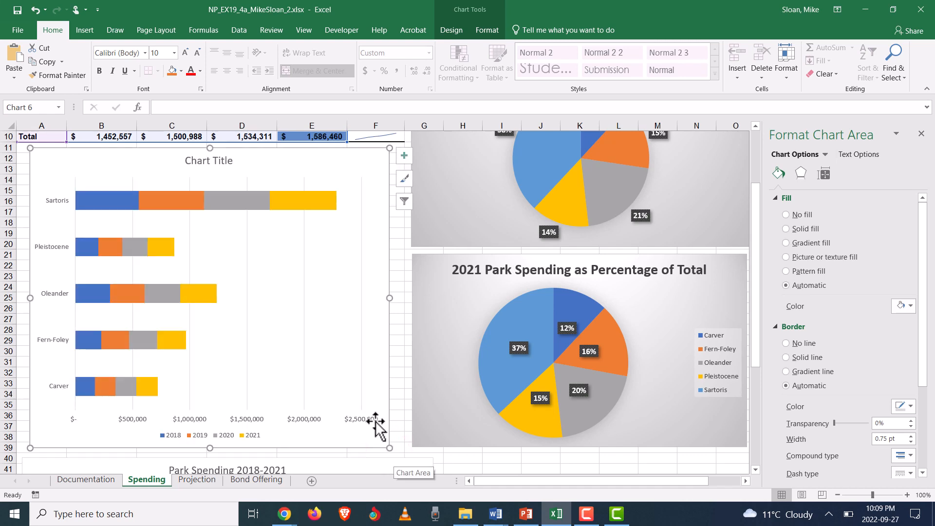
# Switch to the Word instructions and copy the title text "Spending per Park 2018-2021" from step 8a
pyautogui.hotkey('alt', 'Tab')
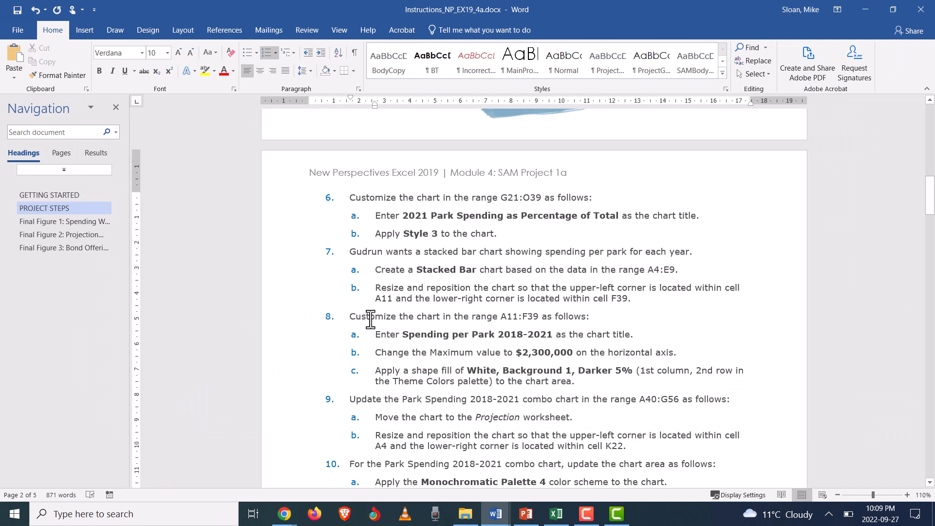
pyautogui.moveTo(378, 337); pyautogui.dragTo(404, 337)
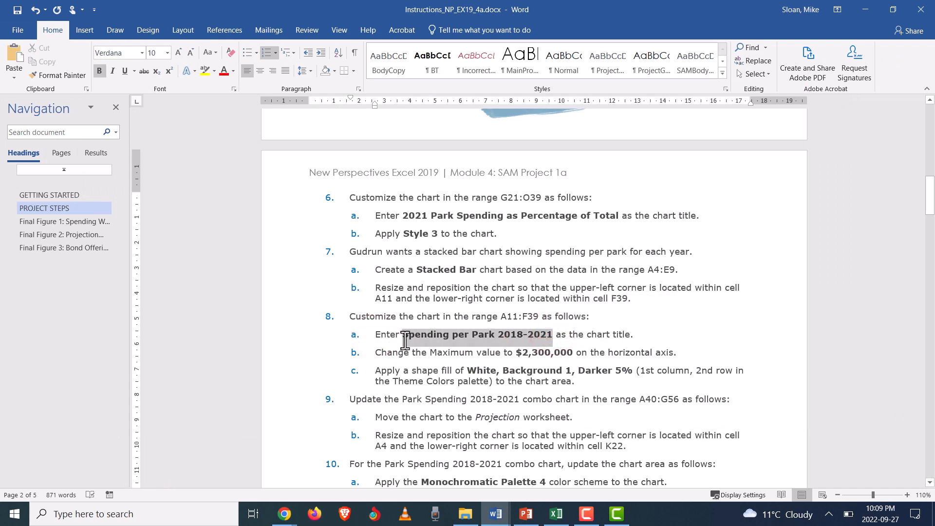
pyautogui.rightClick(413, 337)
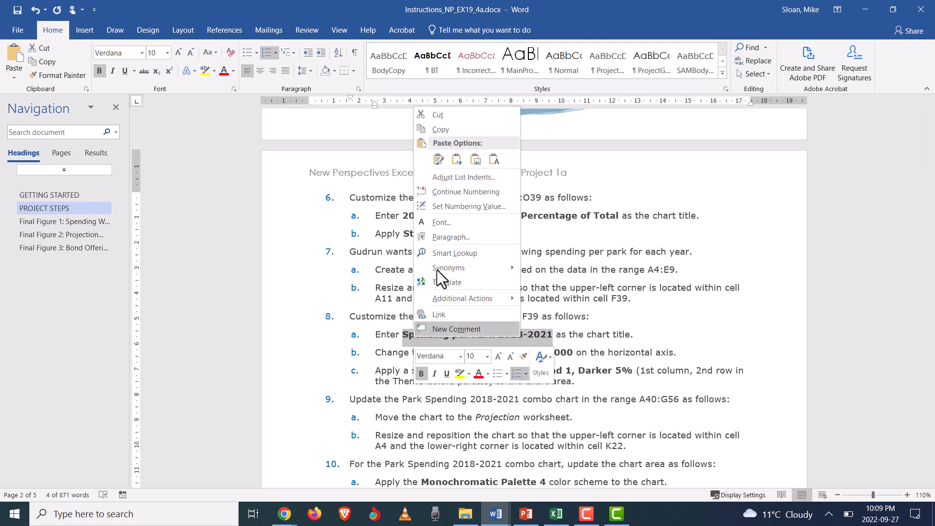
pyautogui.click(448, 132)
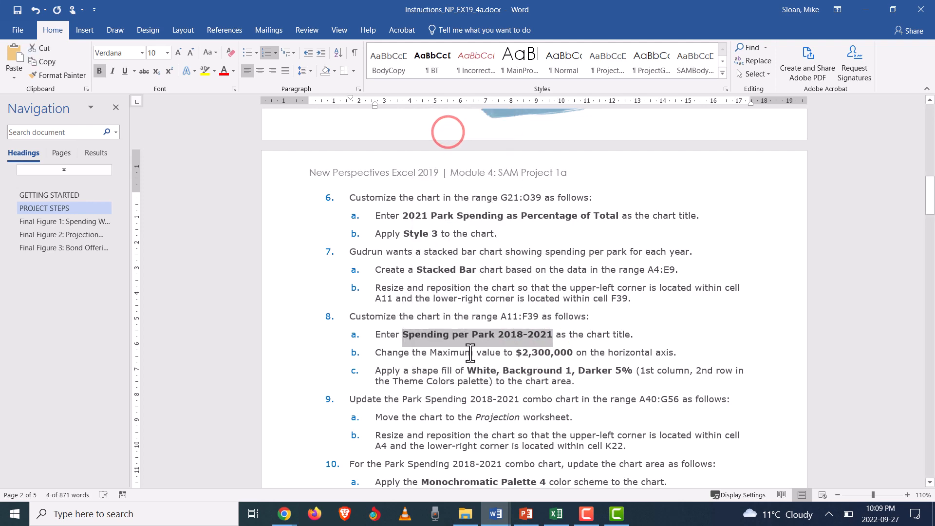
# Switch to Excel and replace the stacked bar chart's title with the copied "Spending per Park 2018-2021", keeping text only
pyautogui.hotkey('alt', 'Tab')
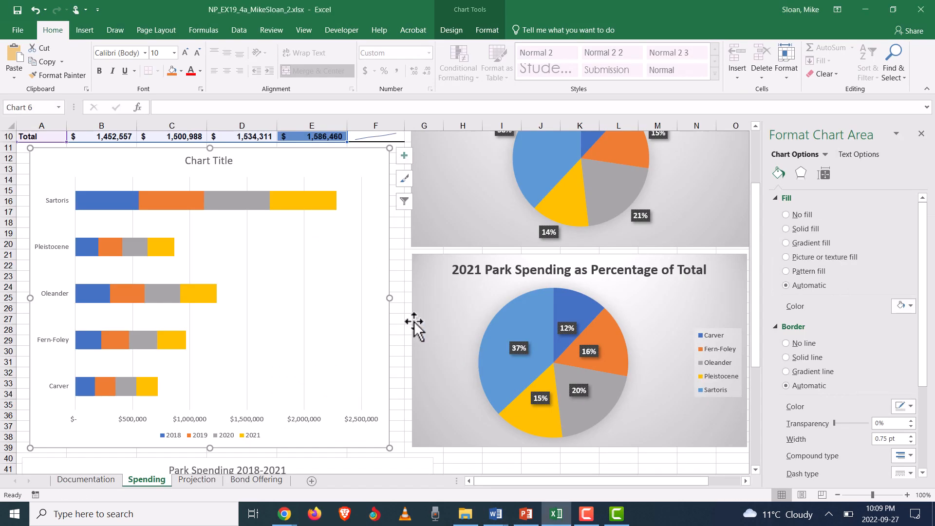
pyautogui.click(230, 164)
pyautogui.moveTo(185, 161); pyautogui.dragTo(247, 161)
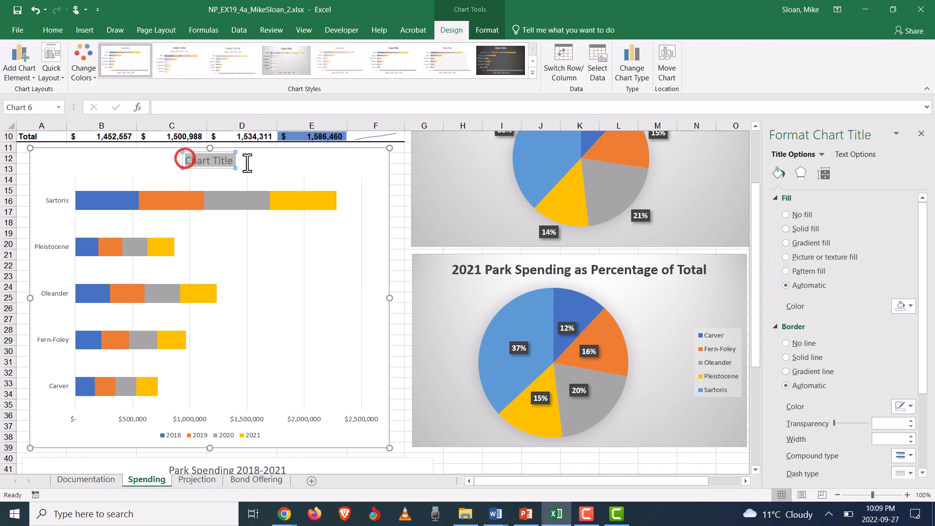
pyautogui.hotkey('ctrl', 'v')
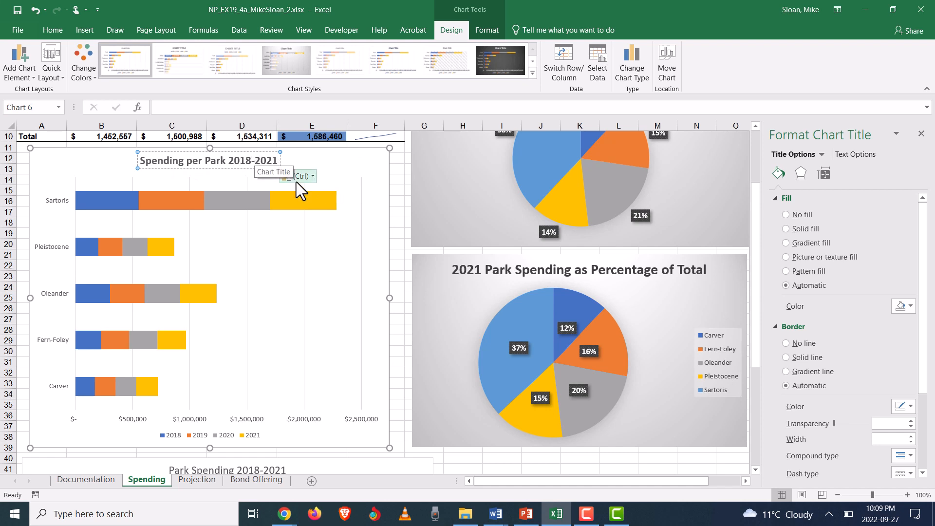
pyautogui.click(311, 177)
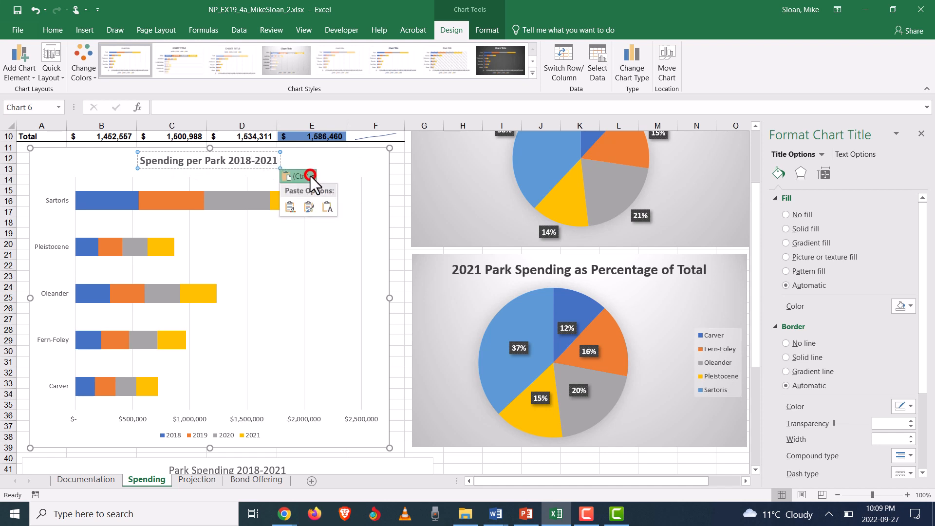
pyautogui.click(326, 215)
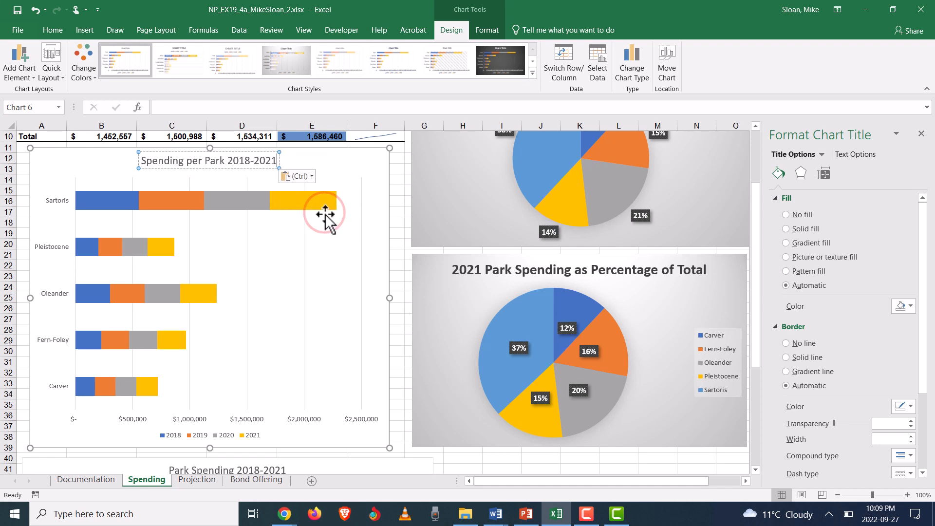
pyautogui.click(306, 166)
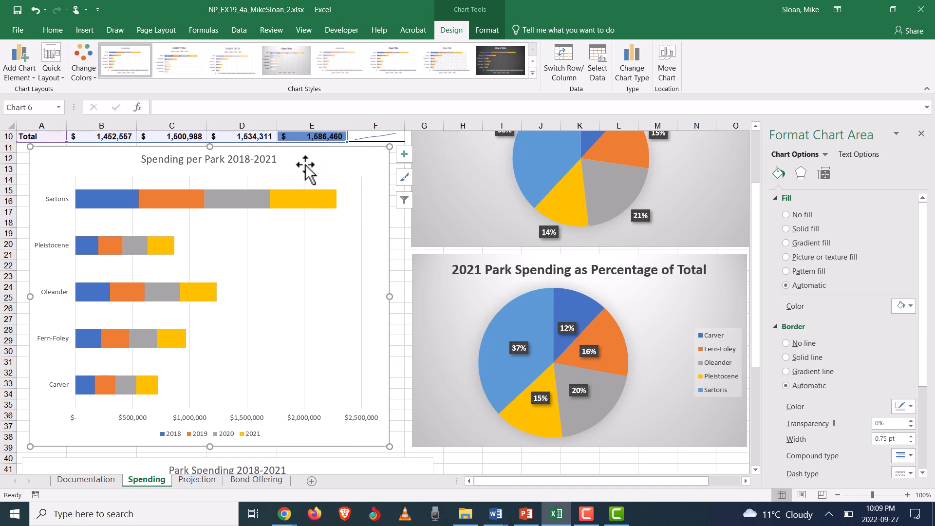
# Switch to the Word instructions and read step 8b about the horizontal axis maximum
pyautogui.hotkey('alt', 'Tab')
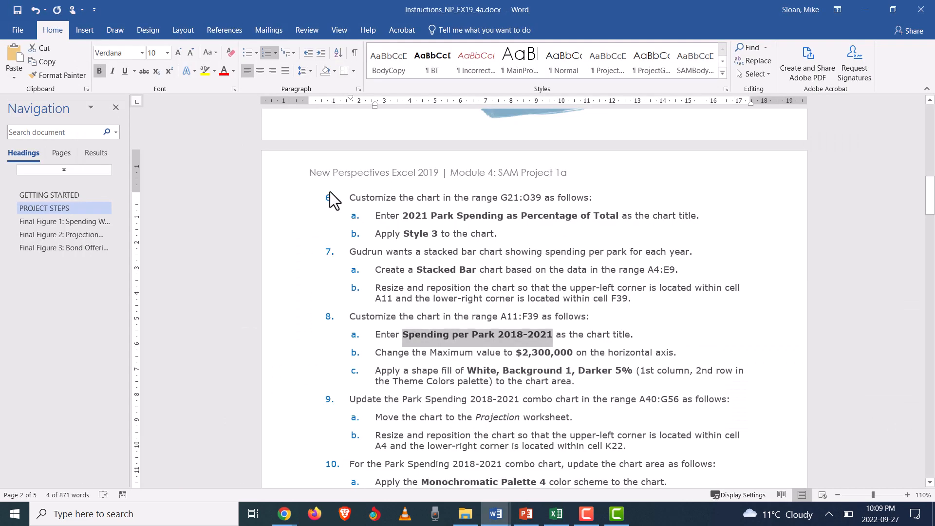
pyautogui.click(413, 351)
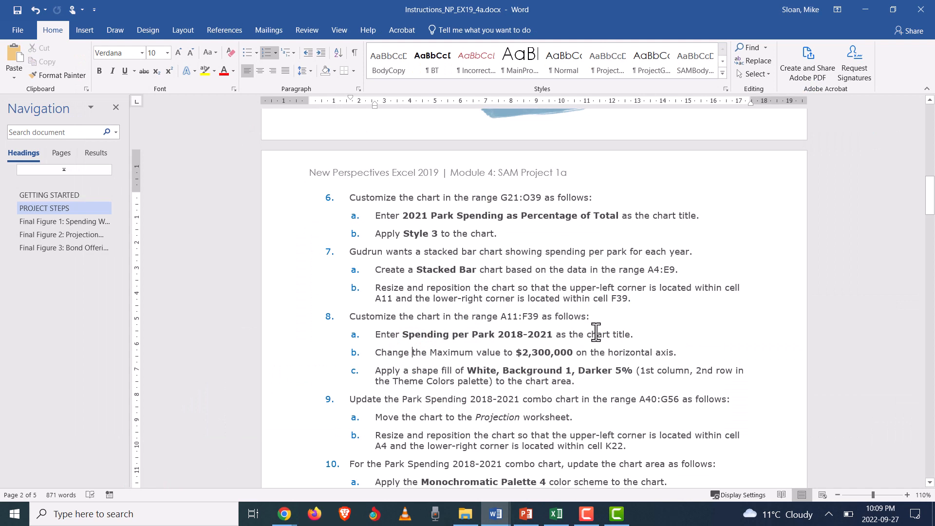
pyautogui.moveTo(375, 352); pyautogui.dragTo(683, 353)
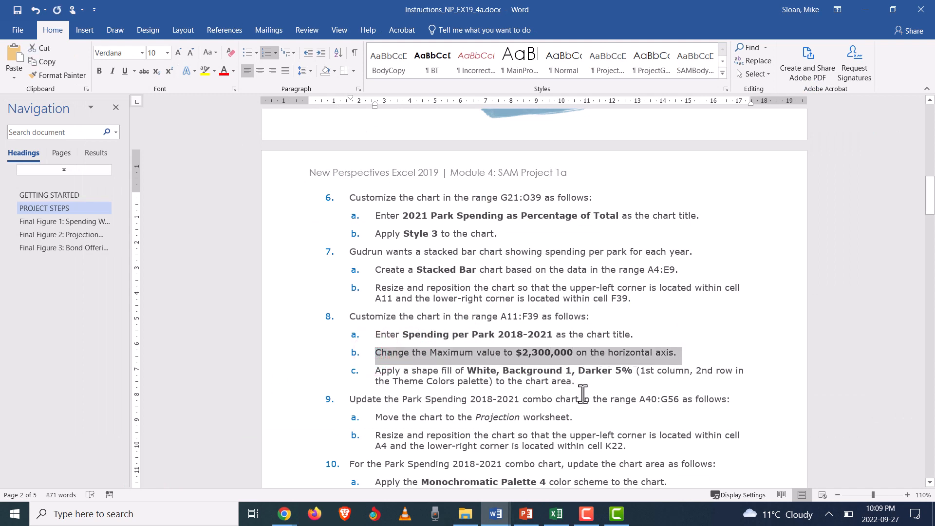
pyautogui.click(441, 358)
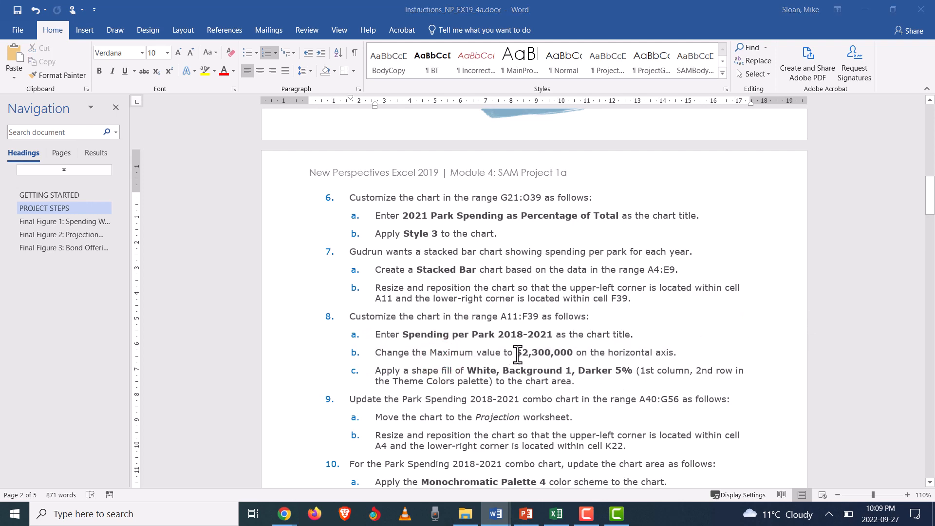
# Switch to Excel and list the stacked bar chart's elements available for formatting
pyautogui.hotkey('alt', 'Tab')
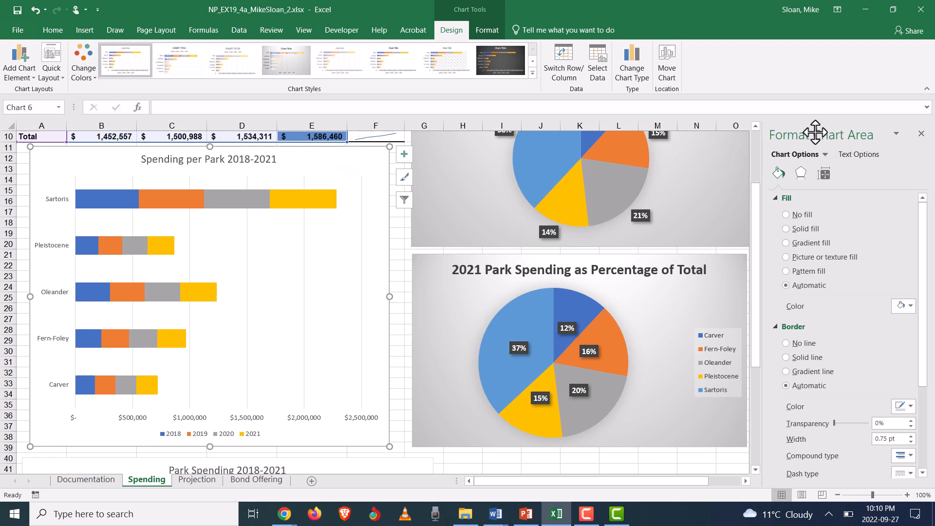
pyautogui.click(825, 154)
pyautogui.click(826, 155)
pyautogui.click(825, 154)
pyautogui.click(826, 154)
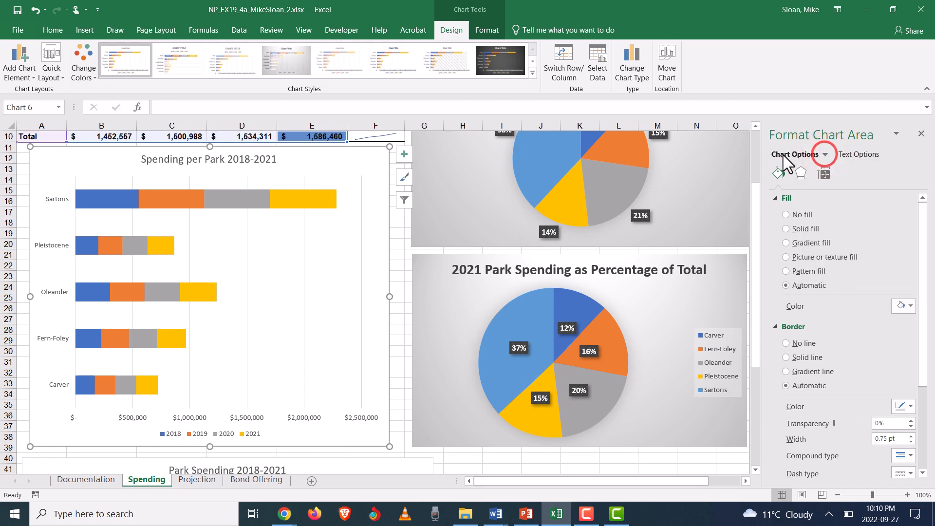
pyautogui.click(826, 154)
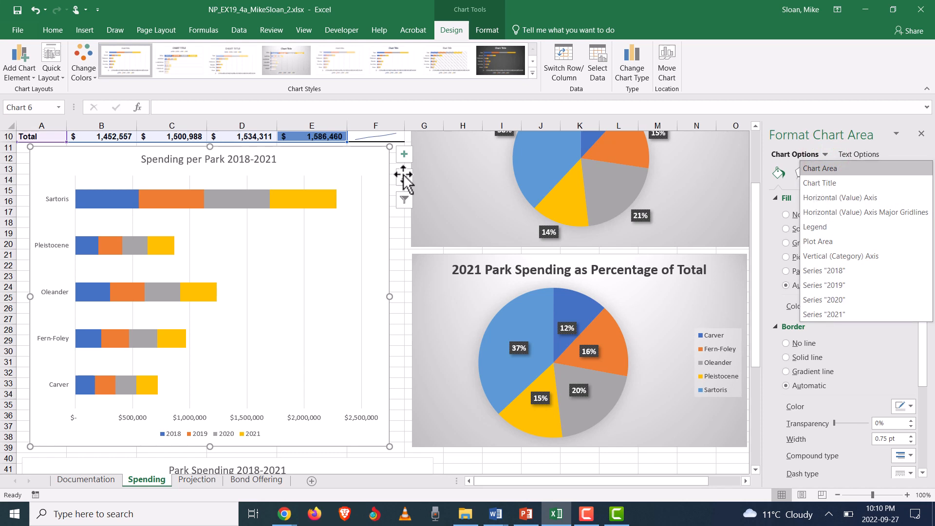
# Select the stacked bar chart's horizontal value axis and open its bounds and units options
pyautogui.click(63, 201)
pyautogui.click(61, 199)
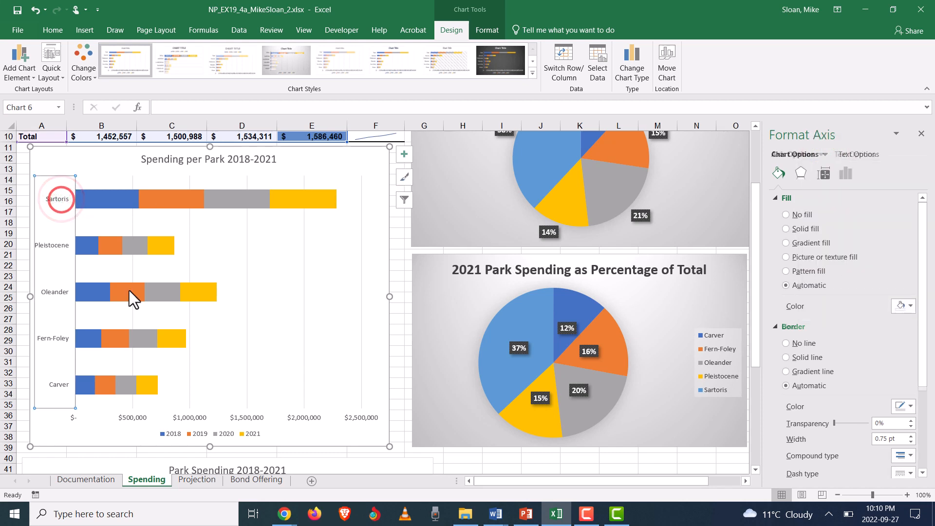
pyautogui.click(202, 419)
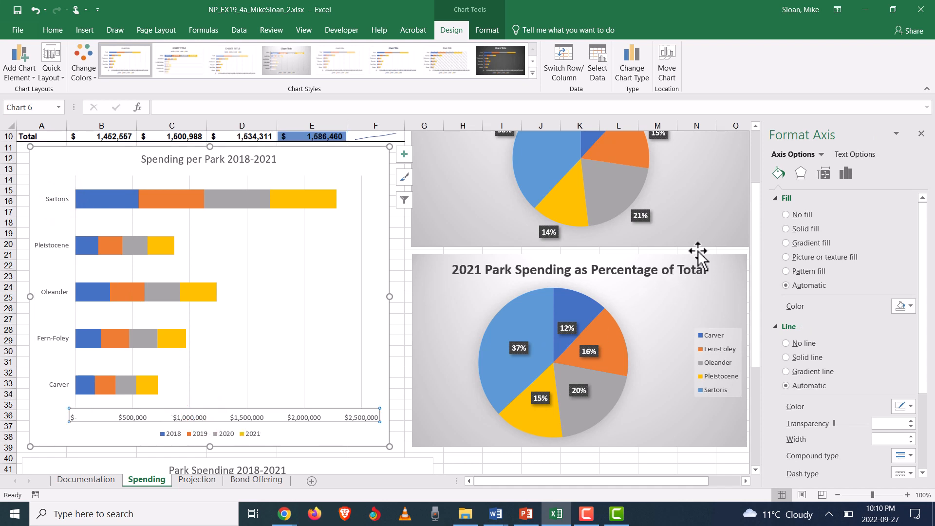
pyautogui.rightClick(148, 419)
pyautogui.click(167, 418)
pyautogui.click(174, 415)
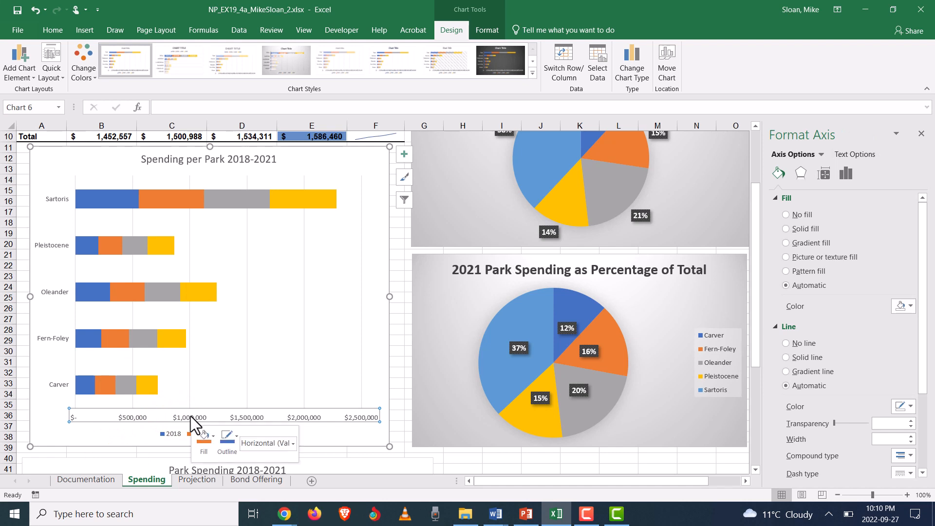
pyautogui.rightClick(191, 417)
pyautogui.click(213, 407)
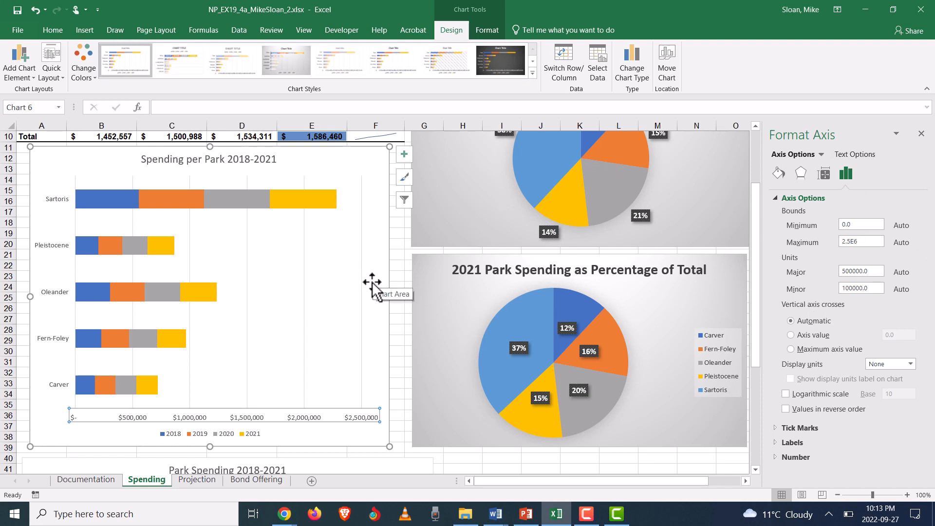
pyautogui.scroll(1, 373, 284)
pyautogui.scroll(-2, 373, 288)
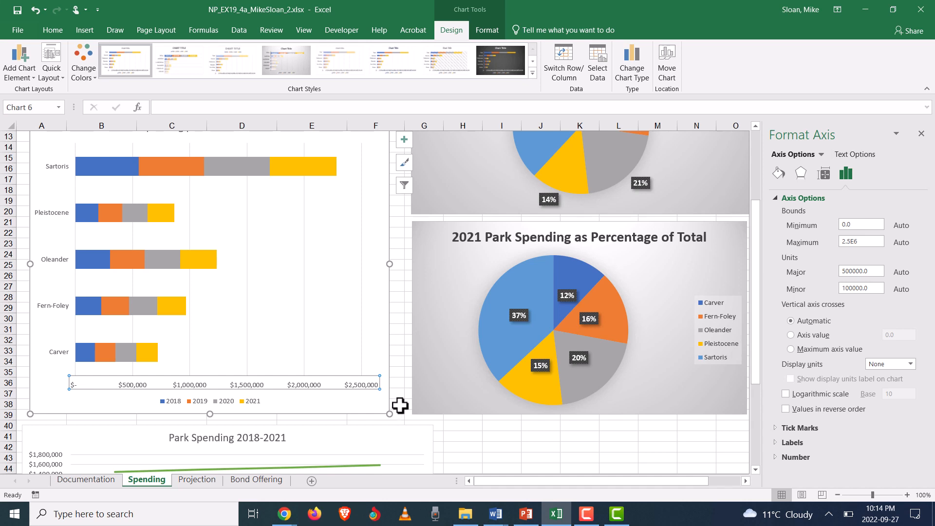
pyautogui.scroll(2, 361, 390)
pyautogui.scroll(-1, 337, 370)
pyautogui.scroll(-1, 336, 370)
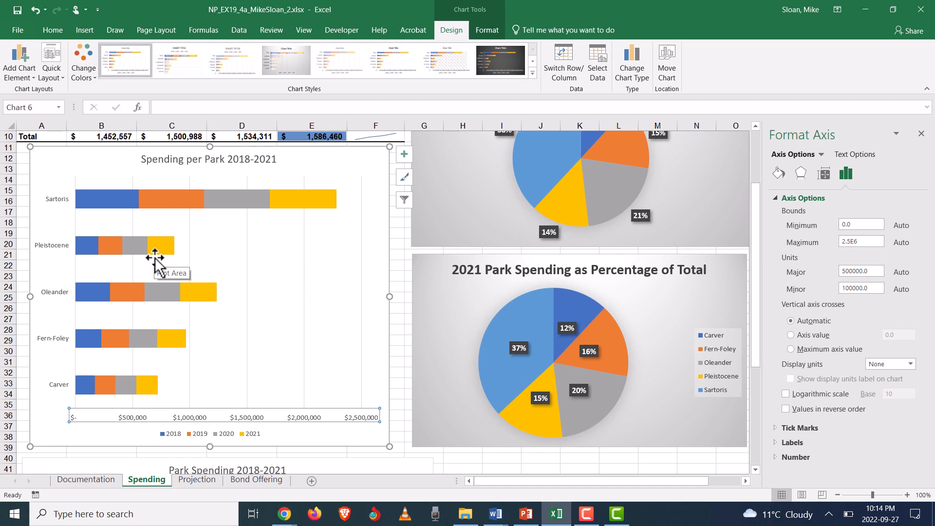
pyautogui.moveTo(863, 240); pyautogui.dragTo(840, 242)
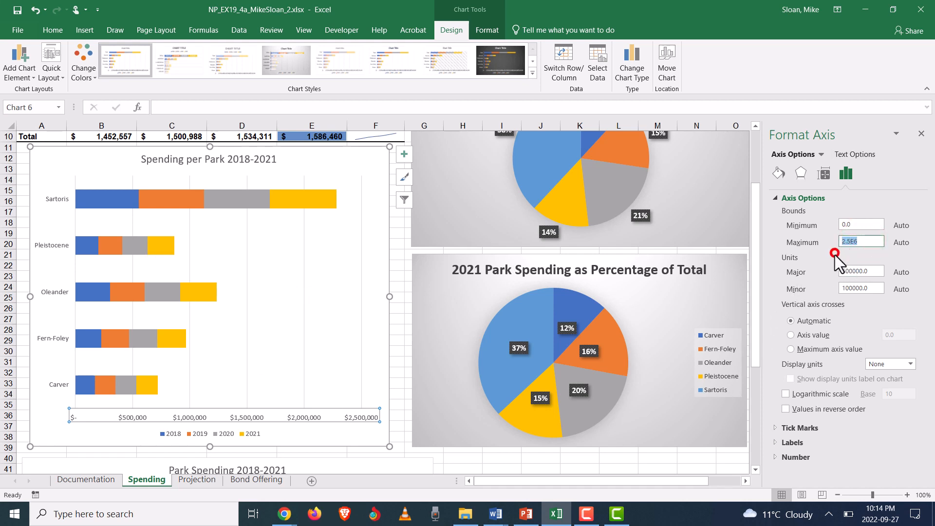
pyautogui.click(867, 241)
pyautogui.doubleClick(867, 241)
pyautogui.click(834, 254)
pyautogui.click(865, 241)
pyautogui.click(851, 241)
pyautogui.moveTo(851, 240); pyautogui.dragTo(858, 251)
pyautogui.click(850, 239)
# Switch to the iConvert page in Chrome, read how 2.5e6 converts to decimal notation, and return to Excel
pyautogui.click(287, 515)
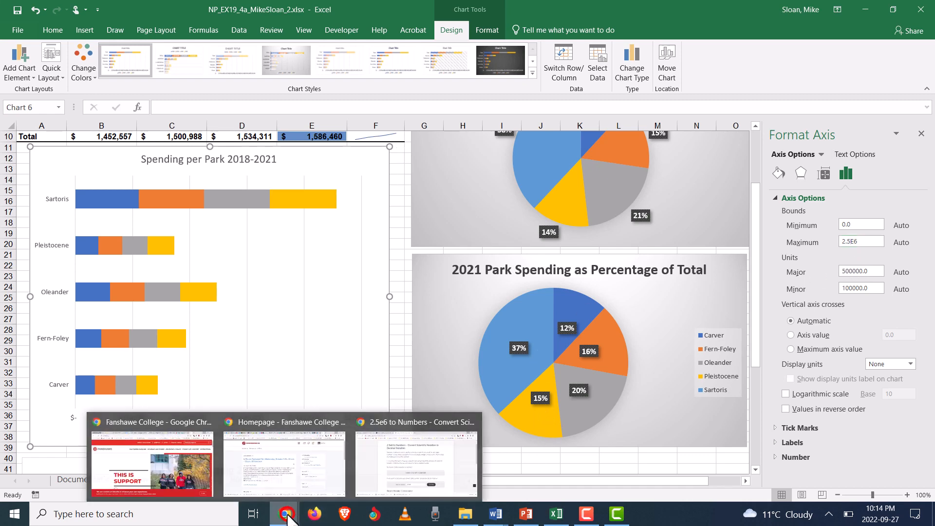
pyautogui.click(409, 457)
pyautogui.scroll(2, 392, 166)
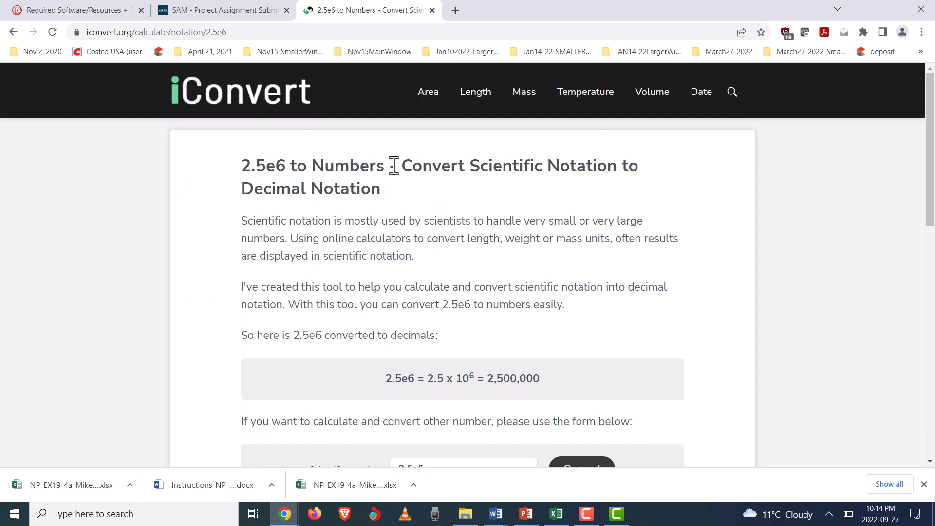
pyautogui.scroll(-3, 393, 172)
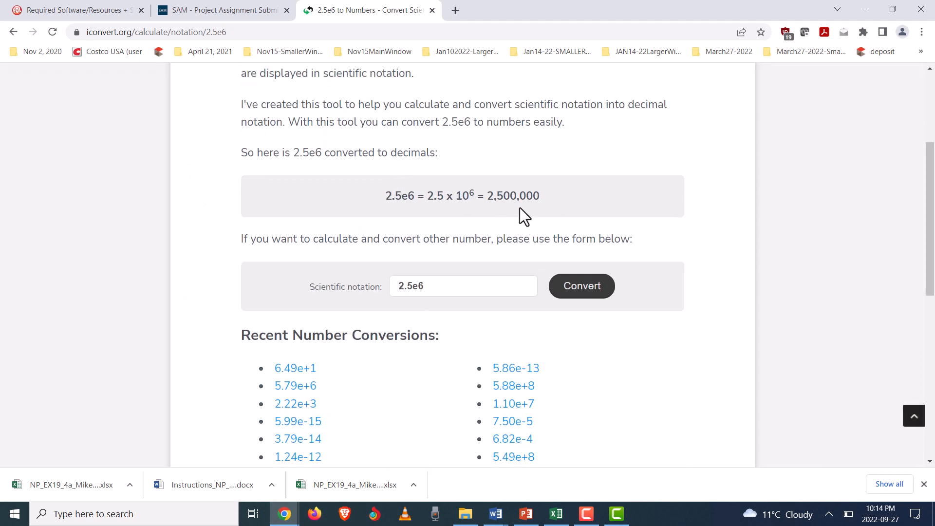
pyautogui.moveTo(496, 195); pyautogui.dragTo(541, 195)
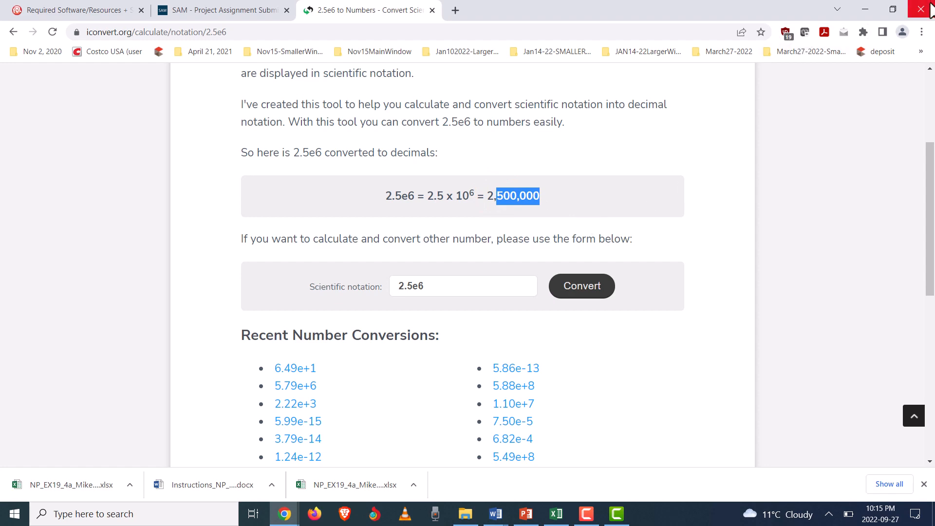
pyautogui.click(864, 5)
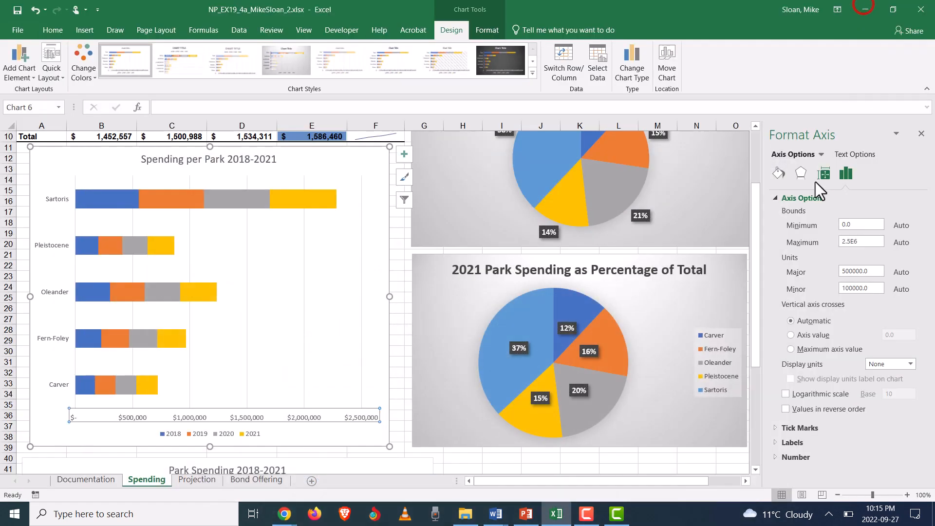
# Set the horizontal axis maximum of the stacked bar chart to 2.3E6
pyautogui.click(848, 240)
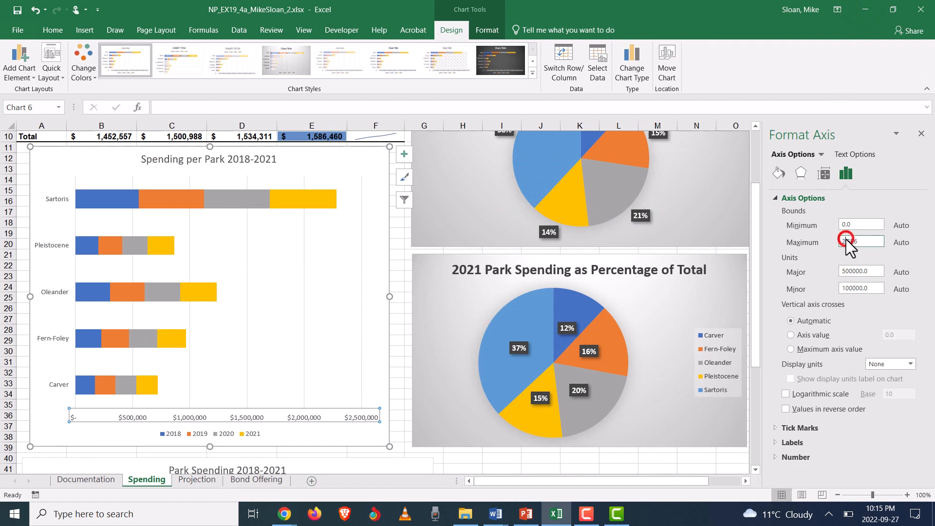
pyautogui.press('BackSpace')
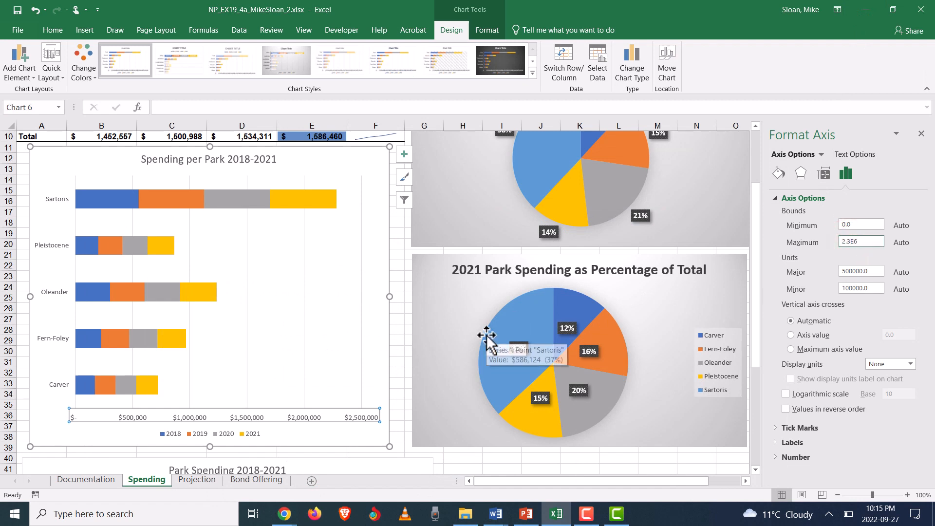
pyautogui.press('Return')
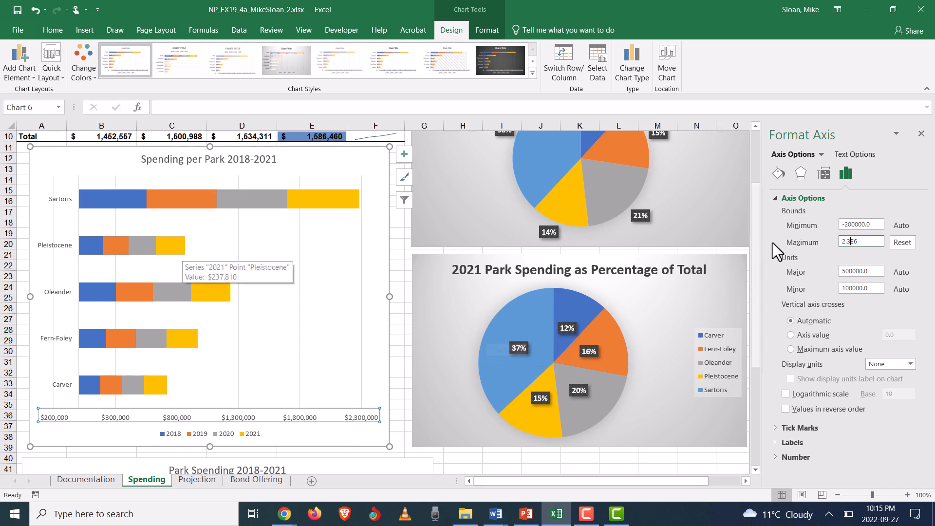
# Try entering the horizontal axis maximum as 2300000, and reset the bound to automatic
pyautogui.moveTo(862, 238); pyautogui.dragTo(831, 235)
pyautogui.write('2')
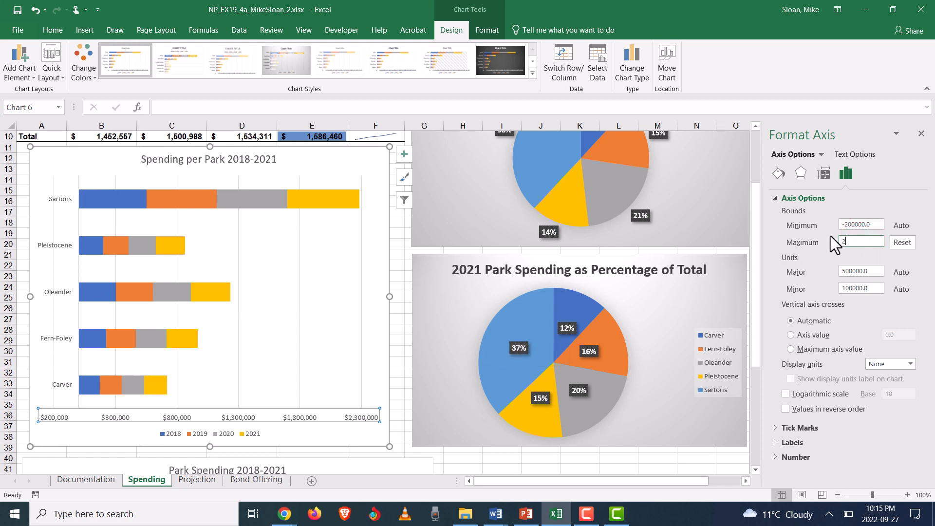
pyautogui.write('300000')
pyautogui.press('Return')
pyautogui.moveTo(881, 244); pyautogui.dragTo(812, 247)
pyautogui.click(909, 243)
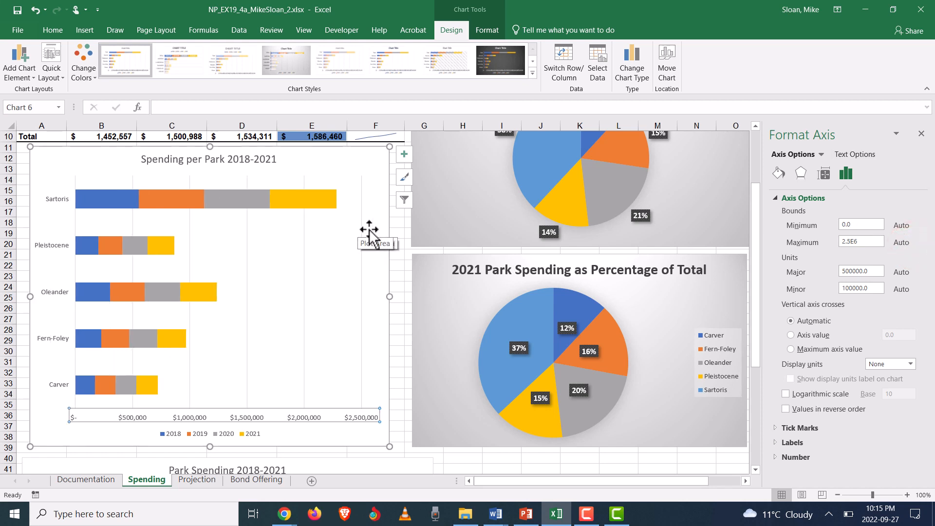
# Set the maximum bound of the stacked bar chart's horizontal axis to 2300000
pyautogui.moveTo(876, 243); pyautogui.dragTo(824, 249)
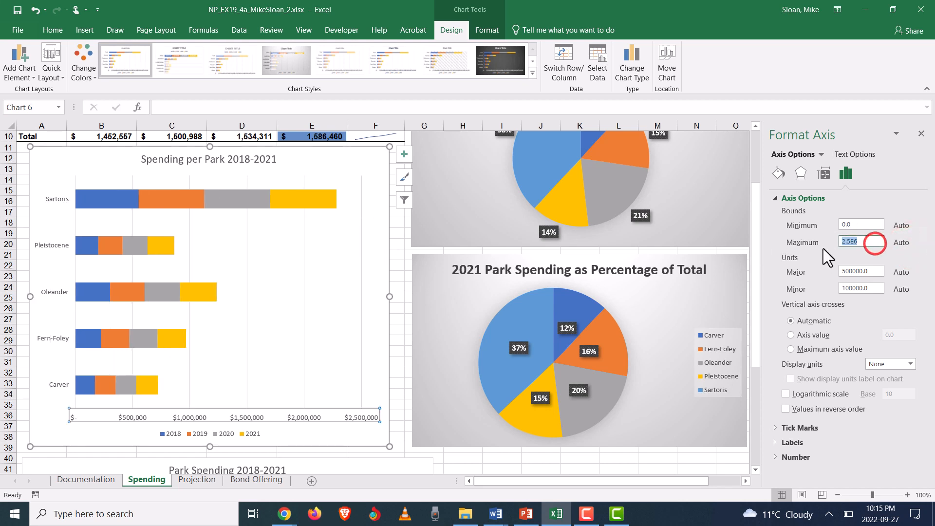
pyautogui.write('2300000')
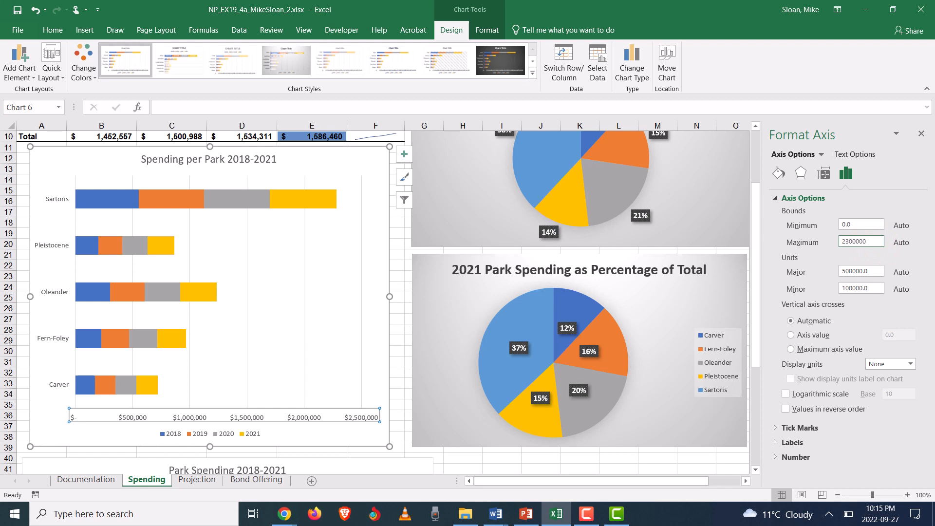
pyautogui.press('Return')
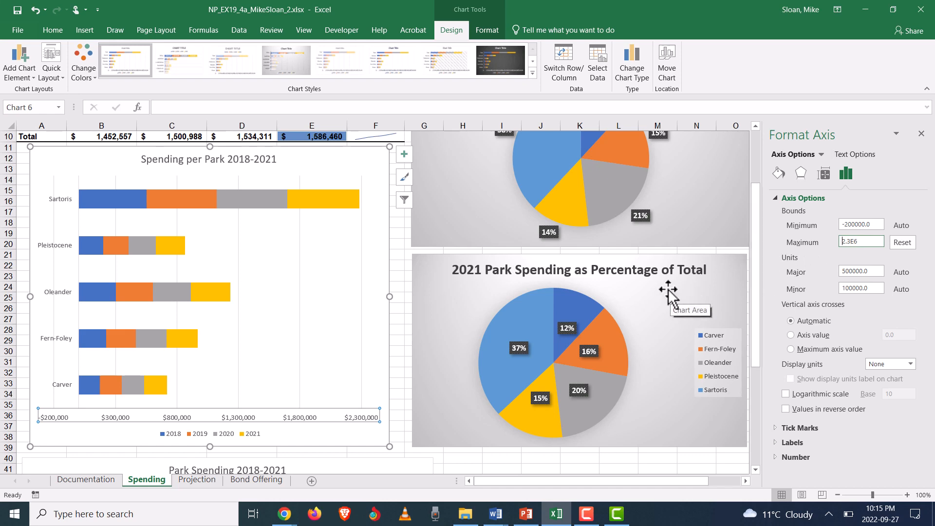
# Switch to the Word instructions and read step 8c about the shape fill for the chart area
pyautogui.hotkey('alt', 'Tab')
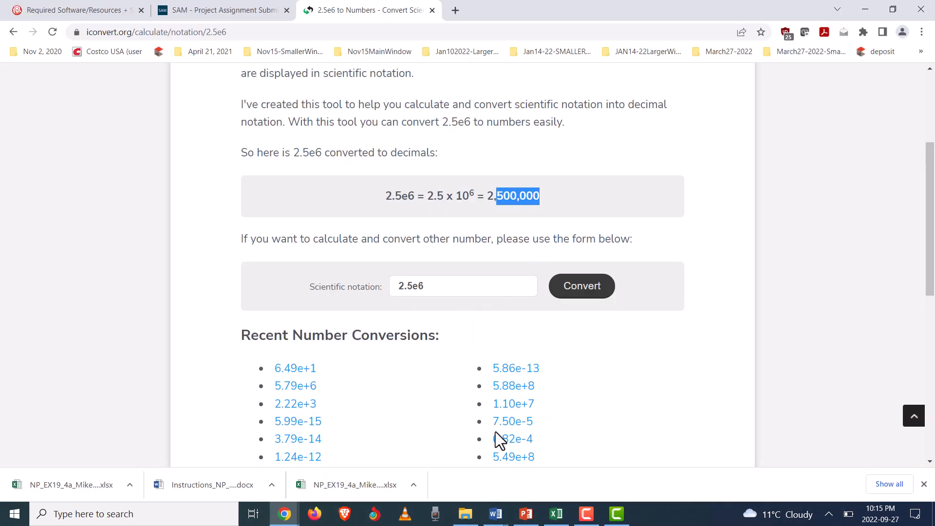
pyautogui.moveTo(496, 512)
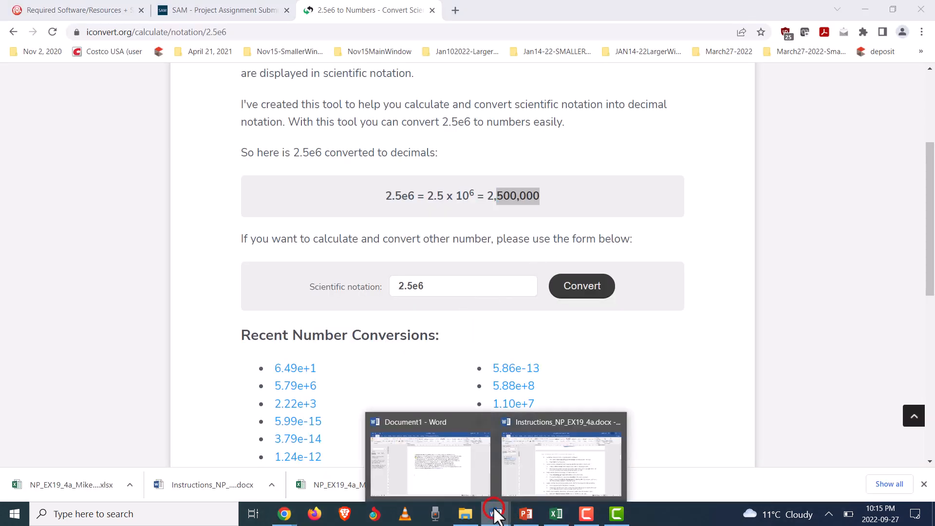
pyautogui.click(541, 476)
pyautogui.scroll(-1, 510, 311)
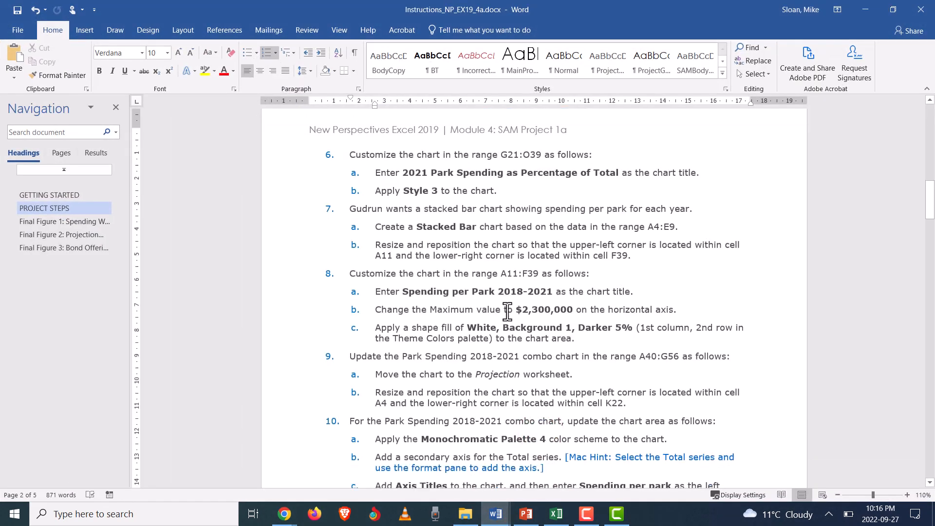
pyautogui.moveTo(587, 319); pyautogui.dragTo(363, 311)
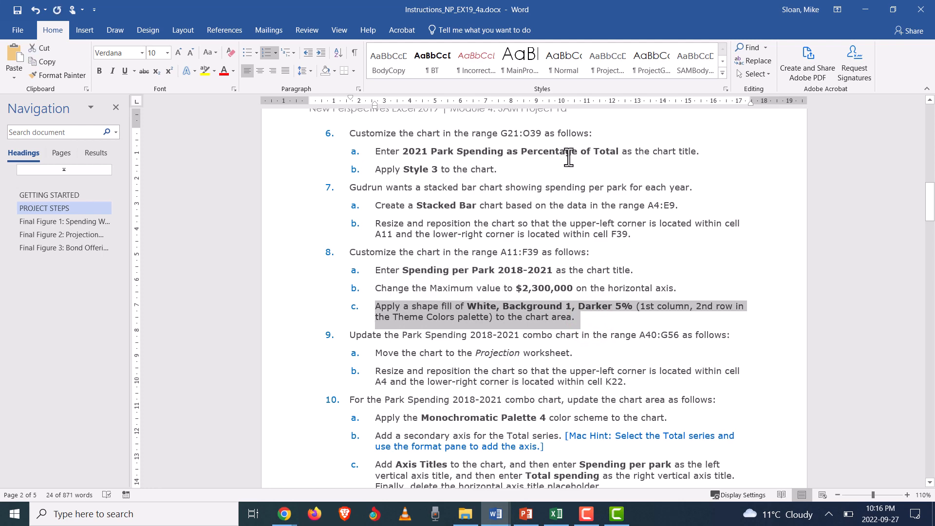
pyautogui.scroll(3, 475, 177)
pyautogui.scroll(-3, 496, 232)
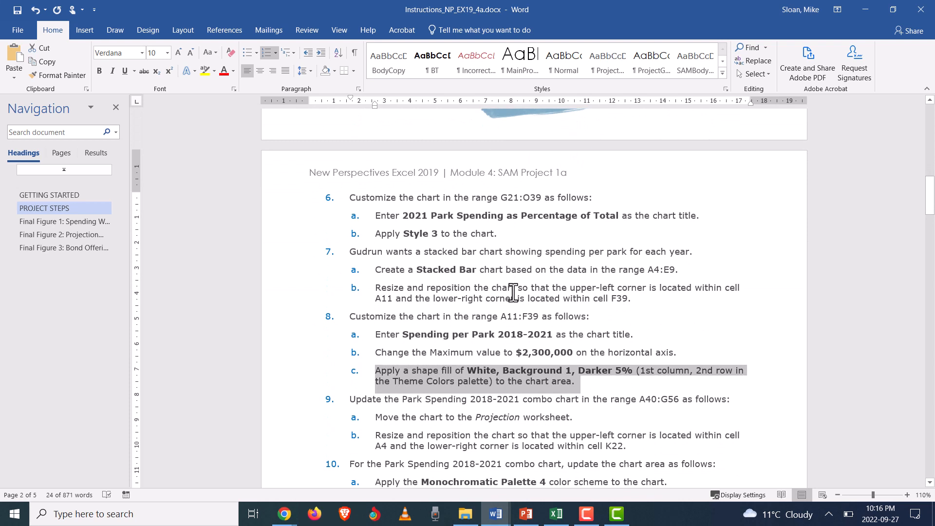
pyautogui.click(457, 376)
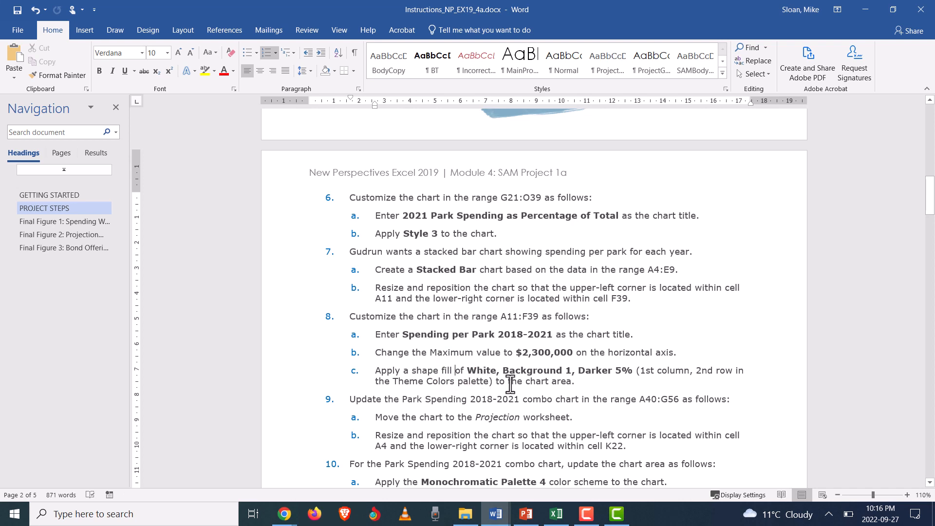
pyautogui.click(583, 381)
# Switch back to the Excel workbook and inspect the stacked bar chart's plot area, horizontal axis and legend, including the legend's shape fill choices
pyautogui.hotkey('alt', 'Tab')
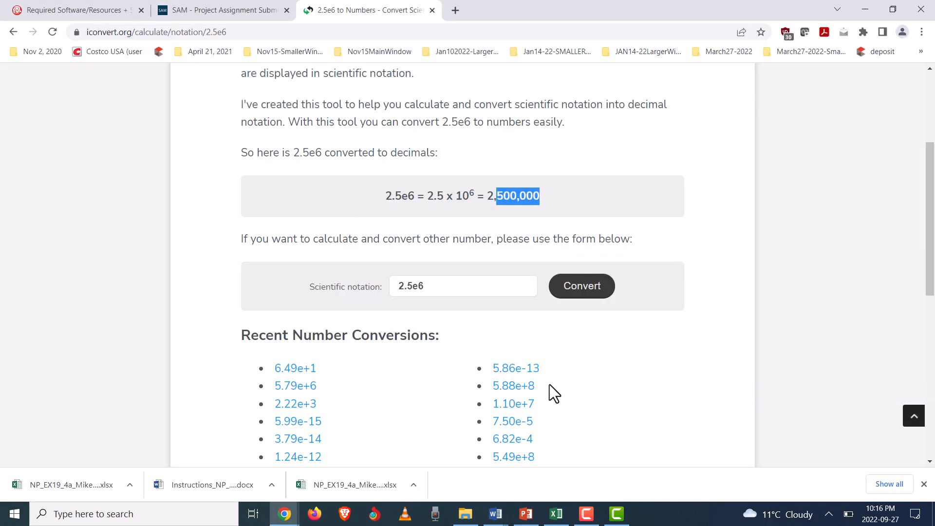
pyautogui.hotkey('alt', 'Tab')
pyautogui.click(549, 515)
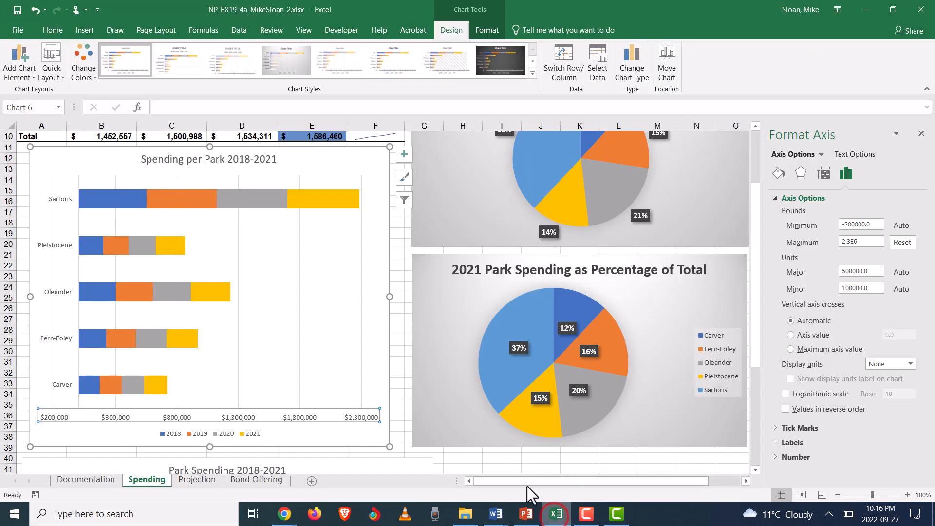
pyautogui.click(282, 268)
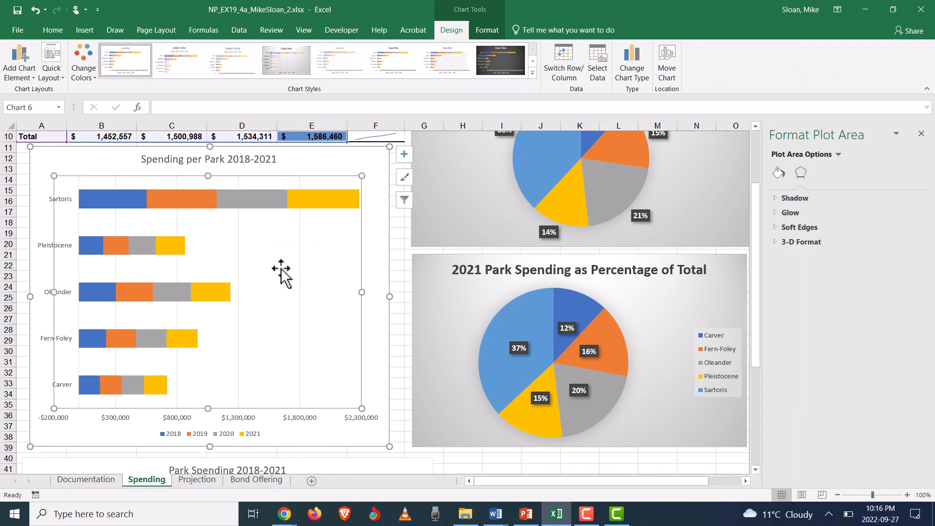
pyautogui.click(188, 416)
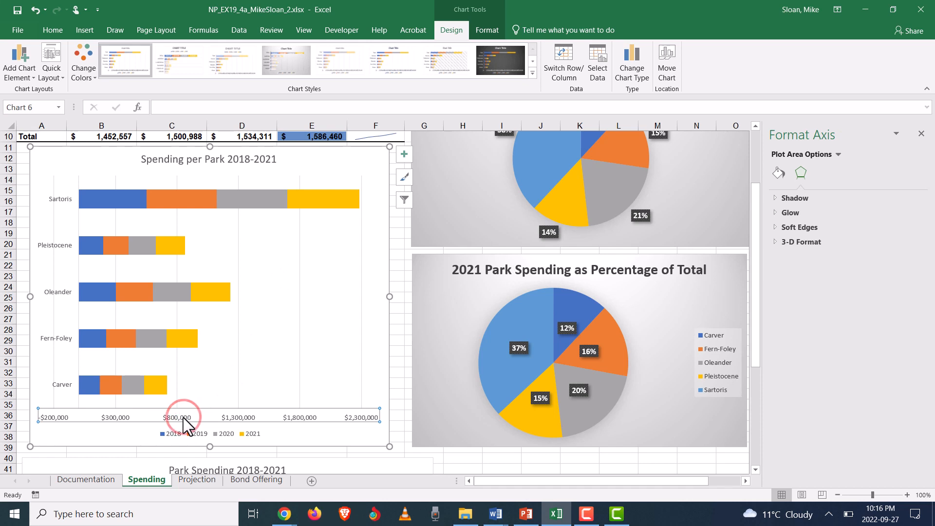
pyautogui.click(189, 433)
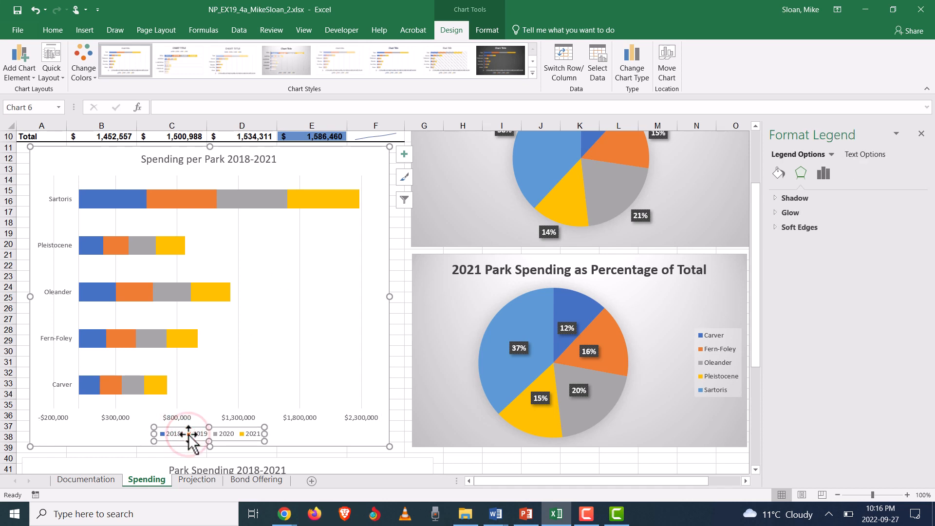
pyautogui.click(491, 28)
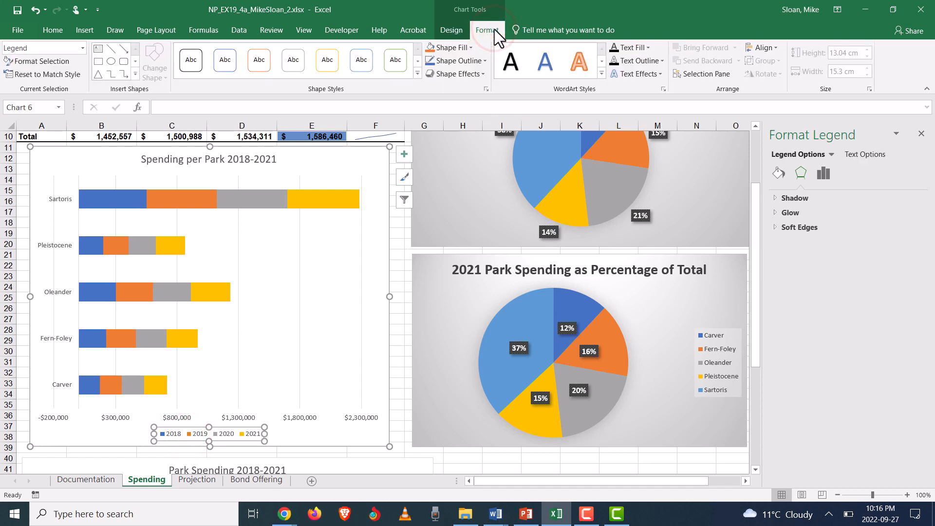
pyautogui.click(471, 47)
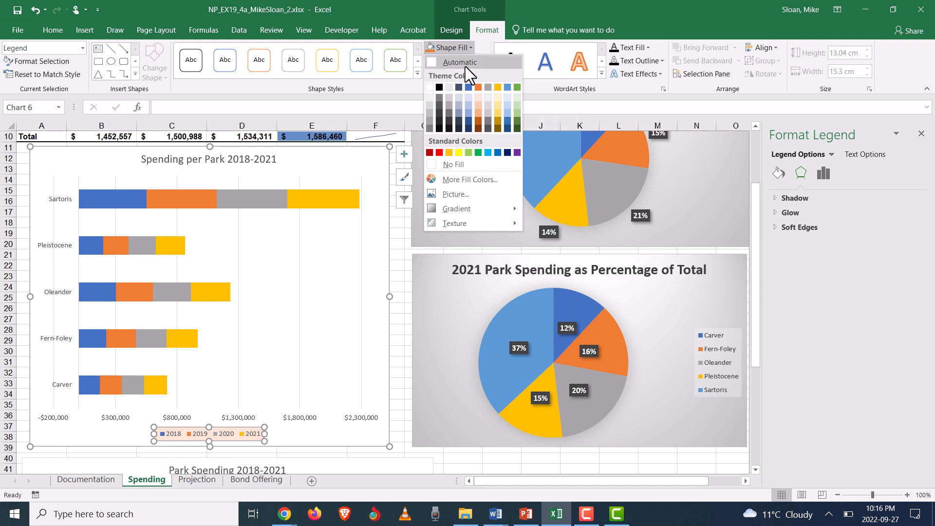
pyautogui.click(396, 7)
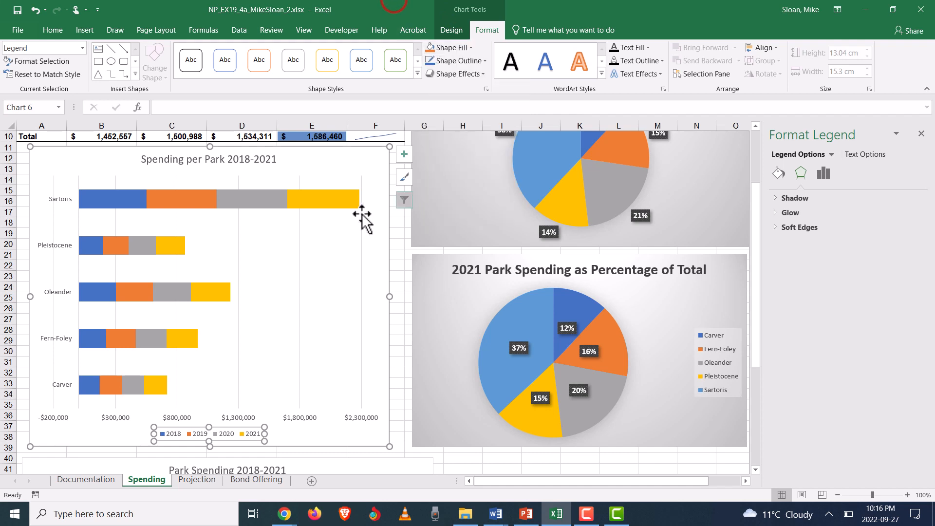
# Apply the shape fill White, Background 1, Darker 5% to the chart area of the Spending per Park 2018-2021 chart
pyautogui.click(378, 167)
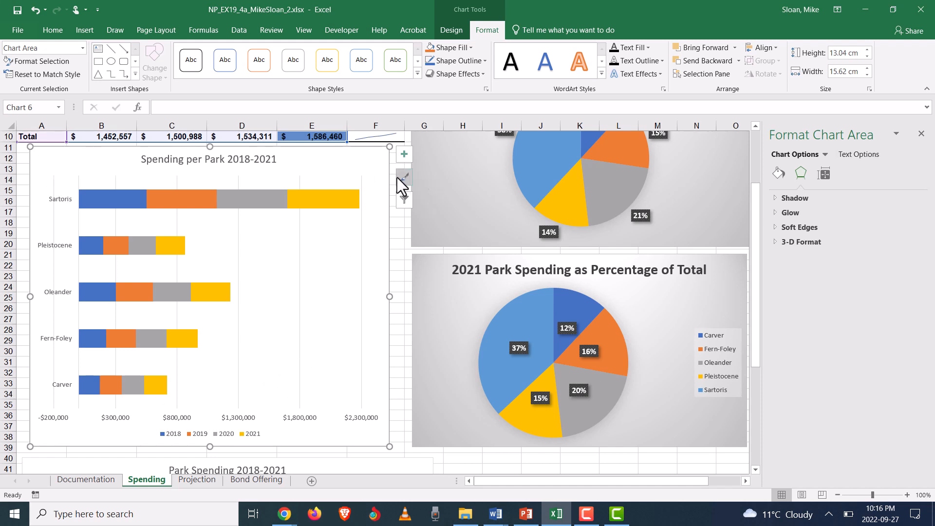
pyautogui.click(474, 47)
pyautogui.click(475, 49)
pyautogui.click(495, 514)
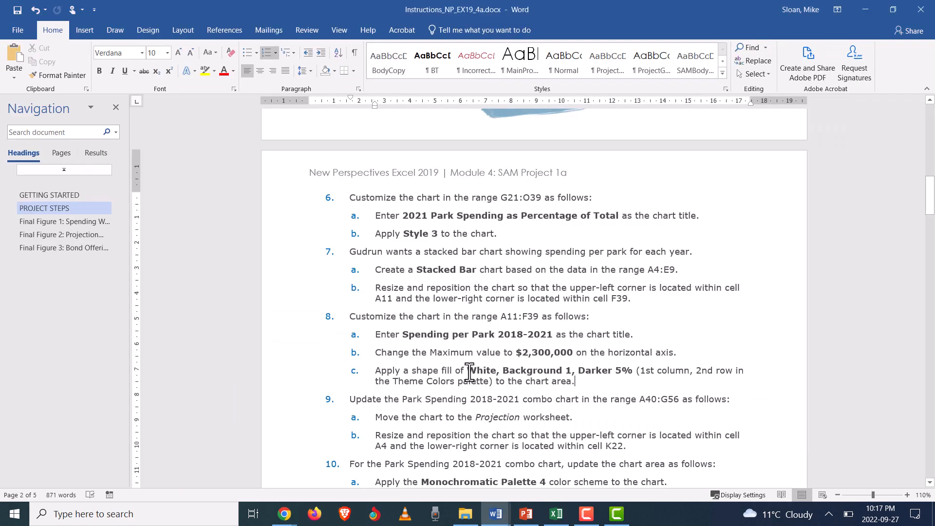
pyautogui.hotkey('alt', 'Tab')
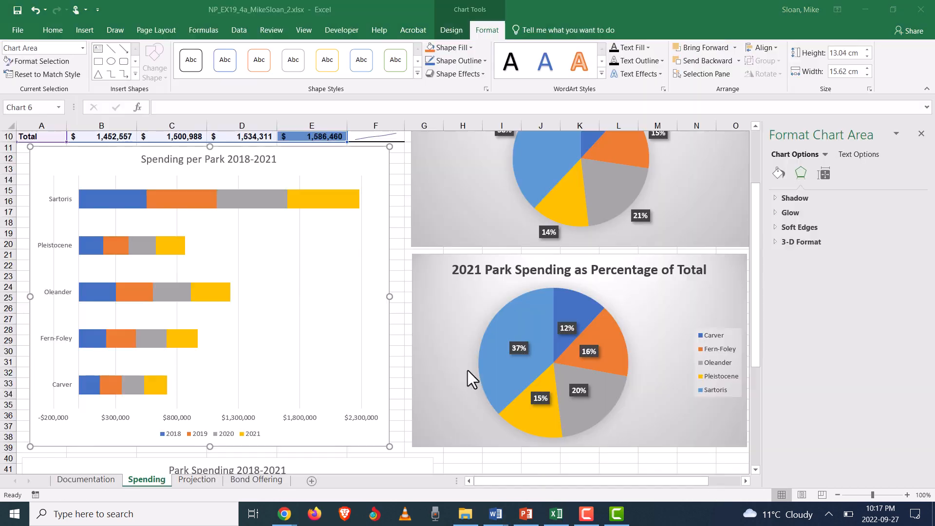
pyautogui.click(472, 48)
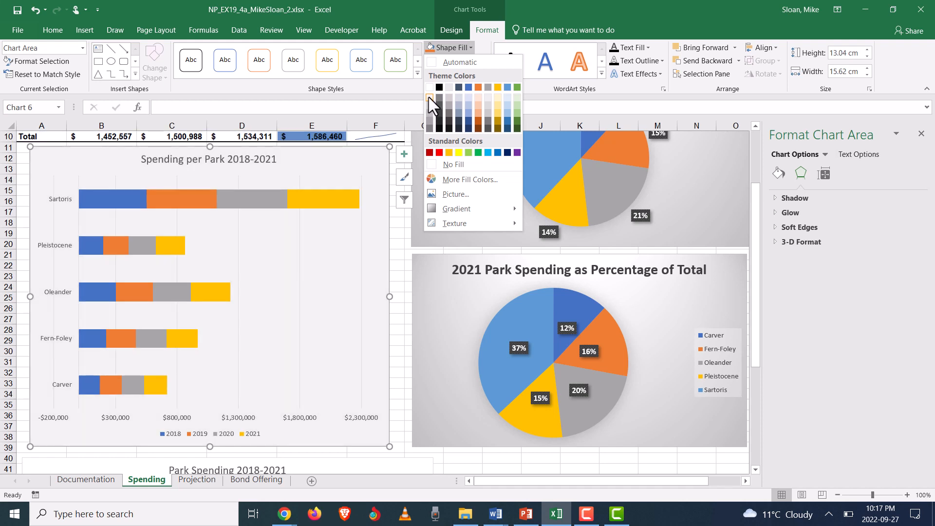
pyautogui.click(428, 97)
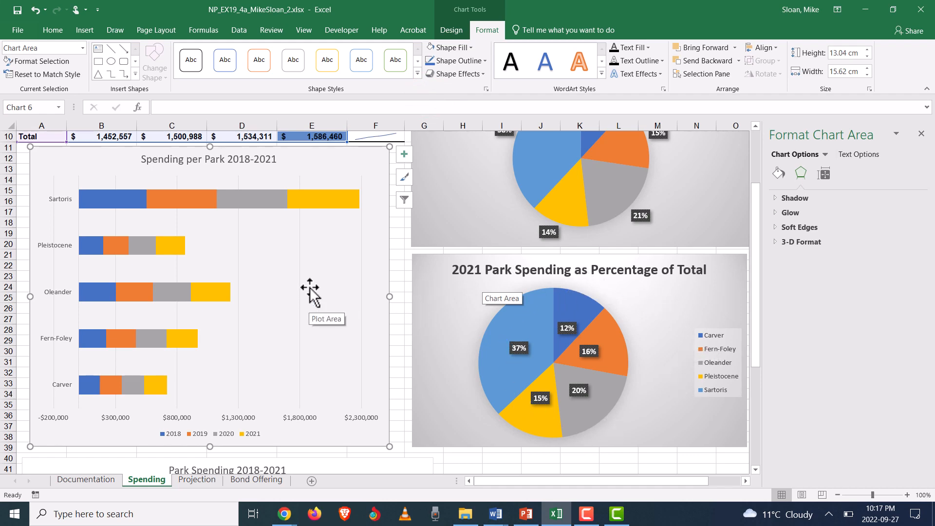
# Switch to the Word instructions, review all of step 8 and read on to step 9 about the combo chart
pyautogui.hotkey('alt', 'Tab')
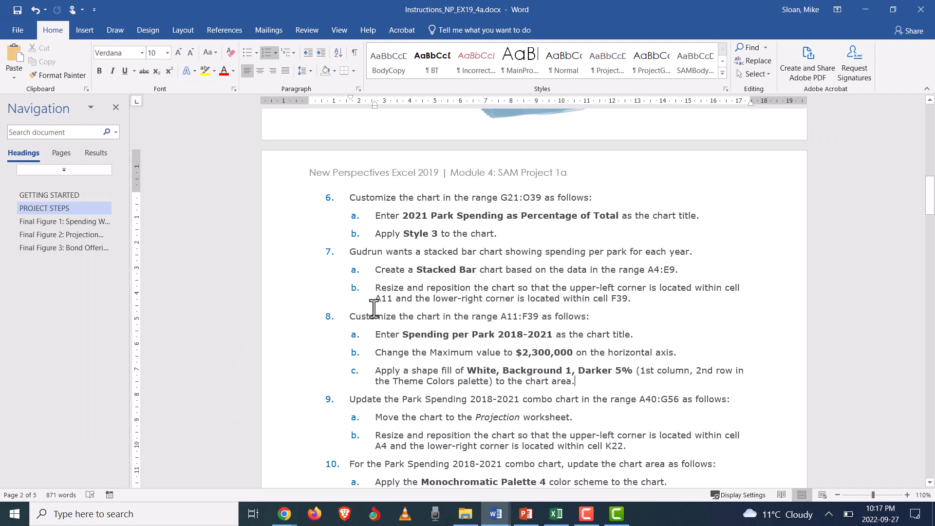
pyautogui.scroll(-3, 373, 308)
pyautogui.moveTo(588, 288); pyautogui.dragTo(346, 226)
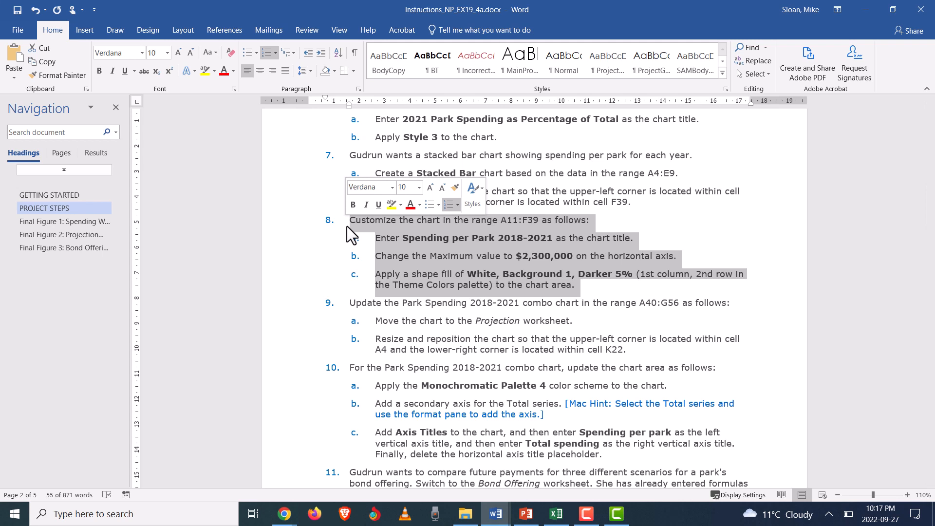
pyautogui.click(432, 304)
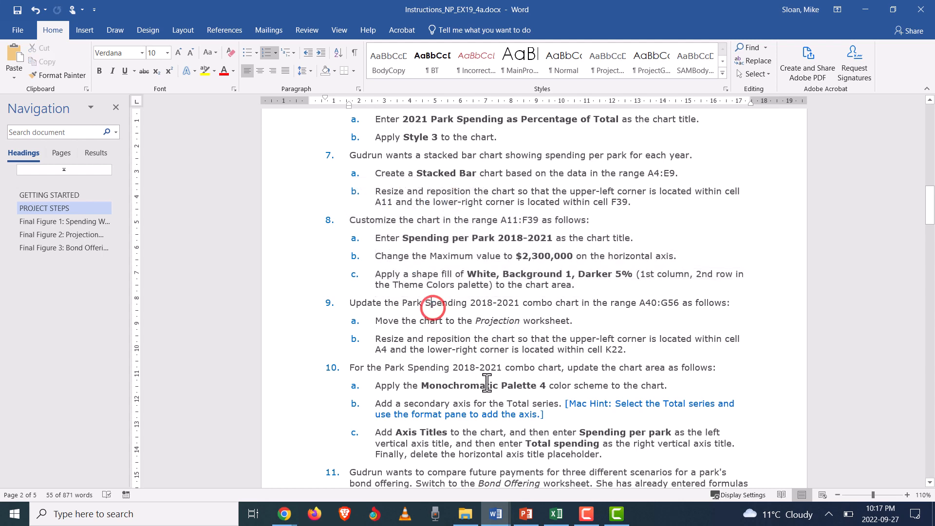
# Locate the Park Spending 2018-2021 combo chart below the bar chart in Excel and compare it with step 9 in Word
pyautogui.hotkey('alt', 'Tab')
pyautogui.scroll(-5, 291, 292)
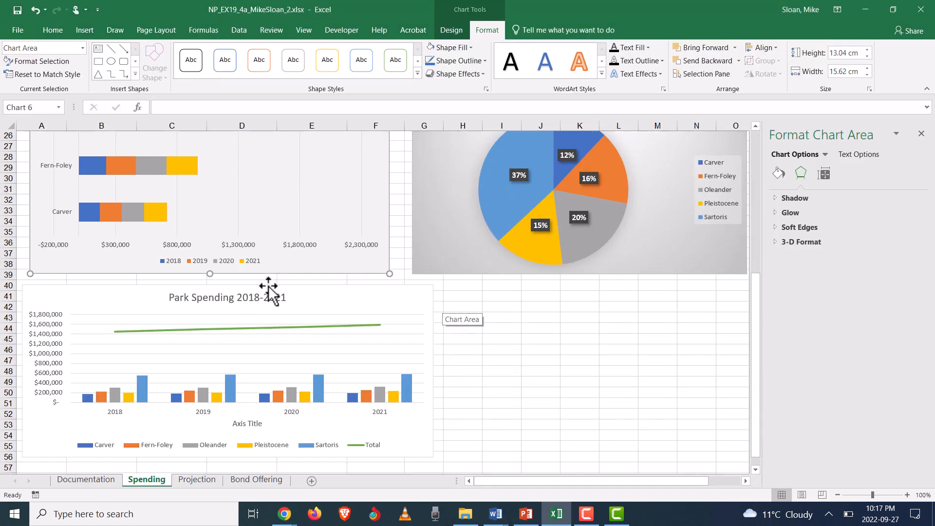
pyautogui.scroll(6, 185, 258)
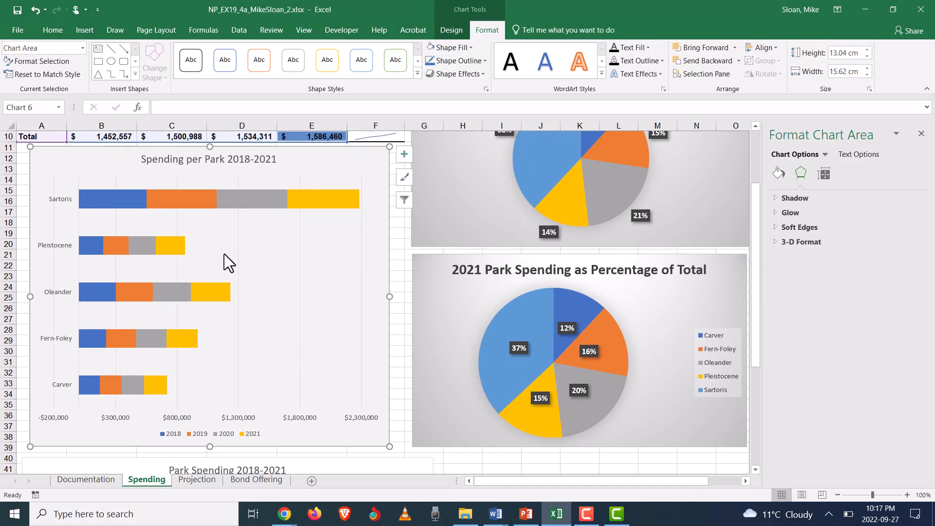
pyautogui.scroll(-6, 267, 259)
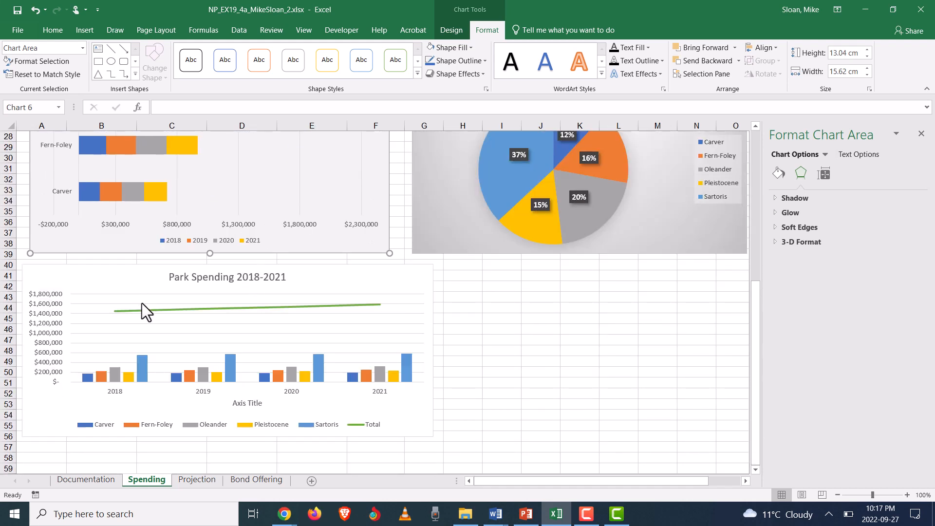
pyautogui.hotkey('alt', 'Tab')
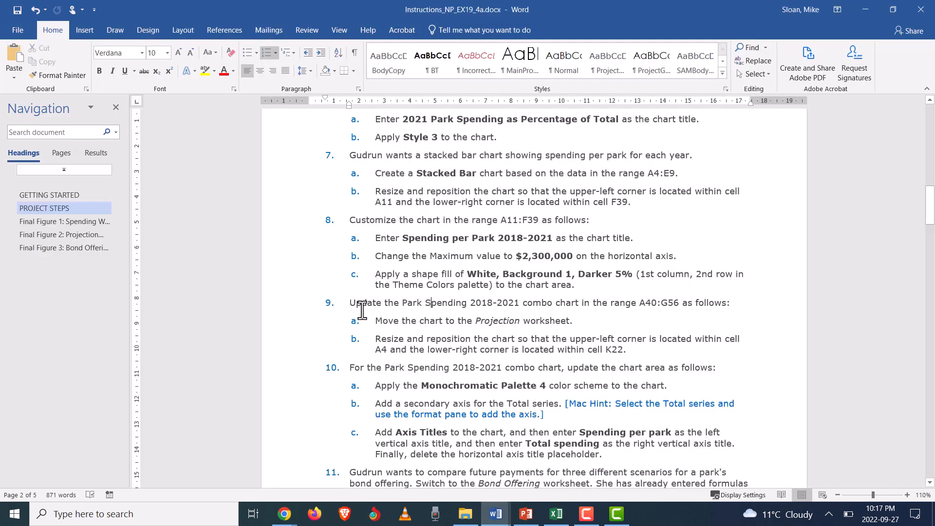
pyautogui.hotkey('alt', 'Tab')
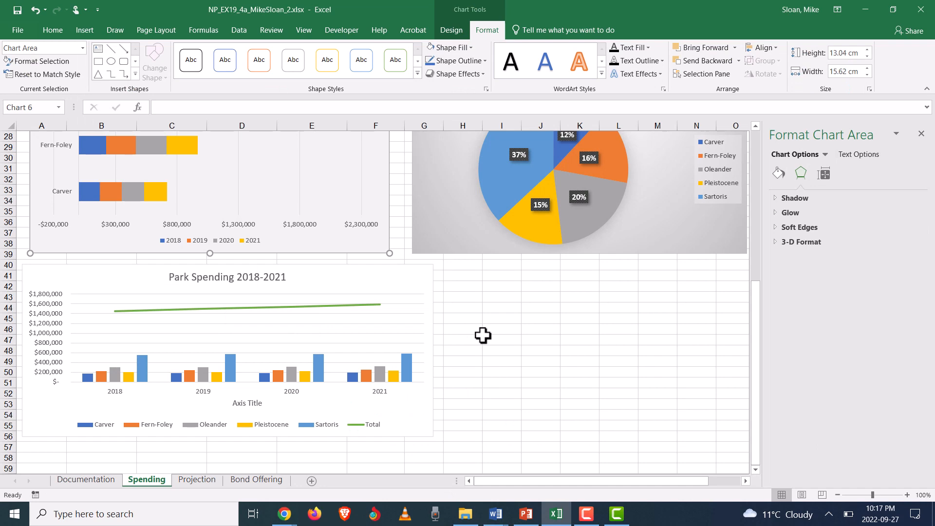
pyautogui.hotkey('alt', 'Tab')
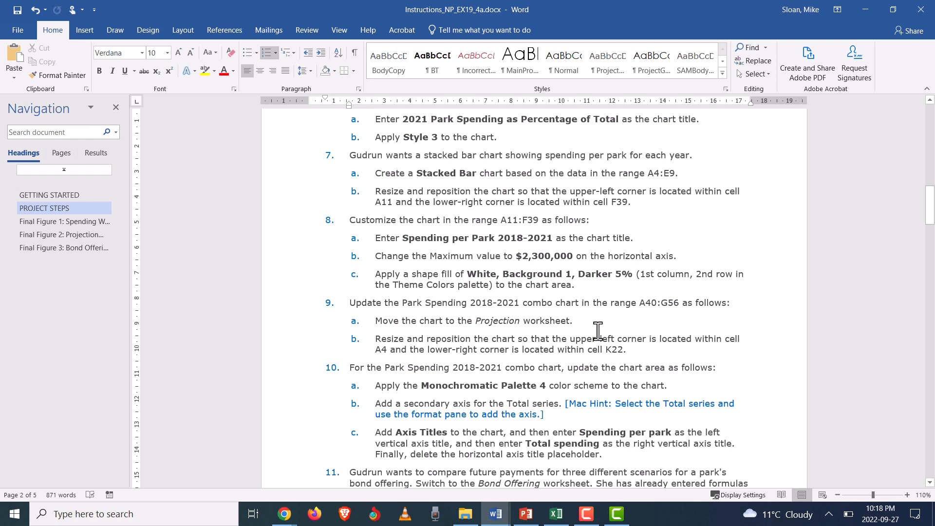
# Return to Excel and look over the two pie charts and the stacked bar chart on the Spending worksheet, selecting each in turn
pyautogui.hotkey('alt', 'Tab')
pyautogui.scroll(12, 570, 324)
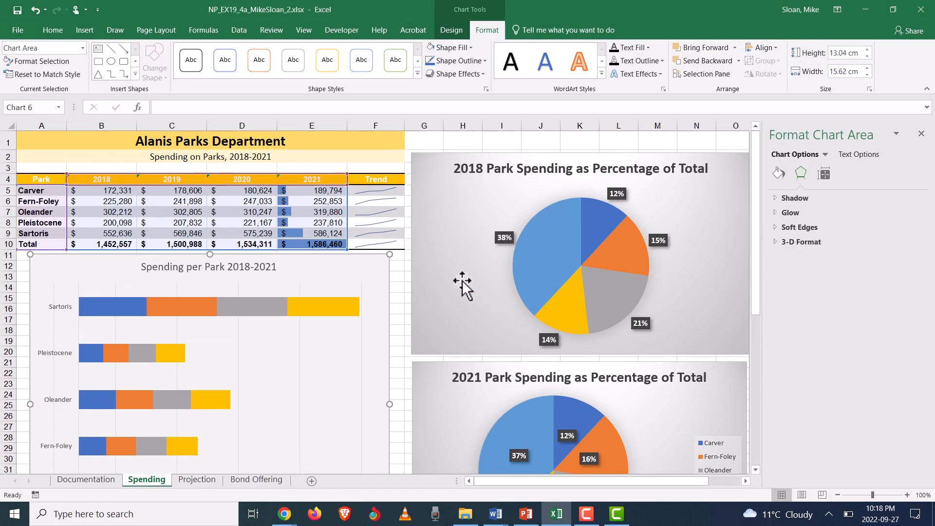
pyautogui.click(460, 278)
pyautogui.click(472, 412)
pyautogui.click(354, 387)
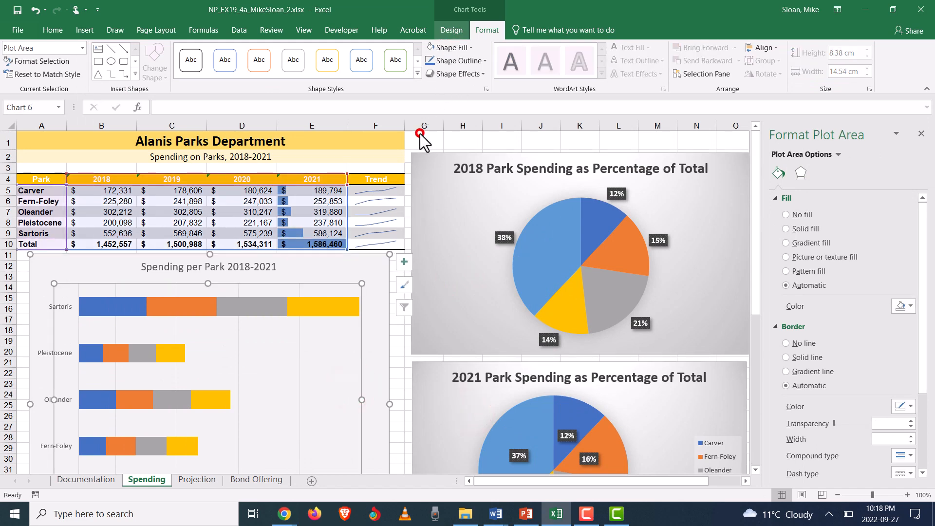
pyautogui.click(419, 134)
# Move the Park Spending 2018-2021 combo chart to the Projection worksheet as an object
pyautogui.scroll(-8, 324, 367)
pyautogui.scroll(-3, 324, 368)
pyautogui.click(314, 221)
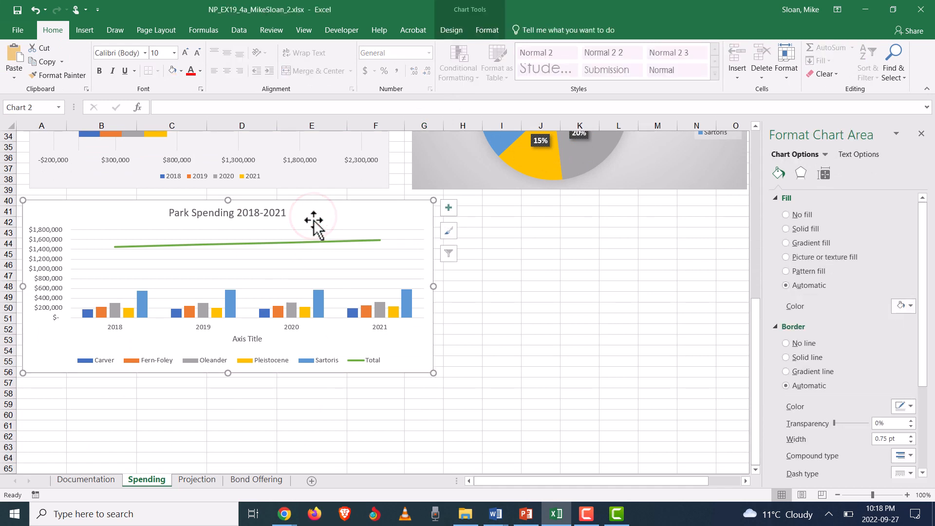
pyautogui.click(444, 32)
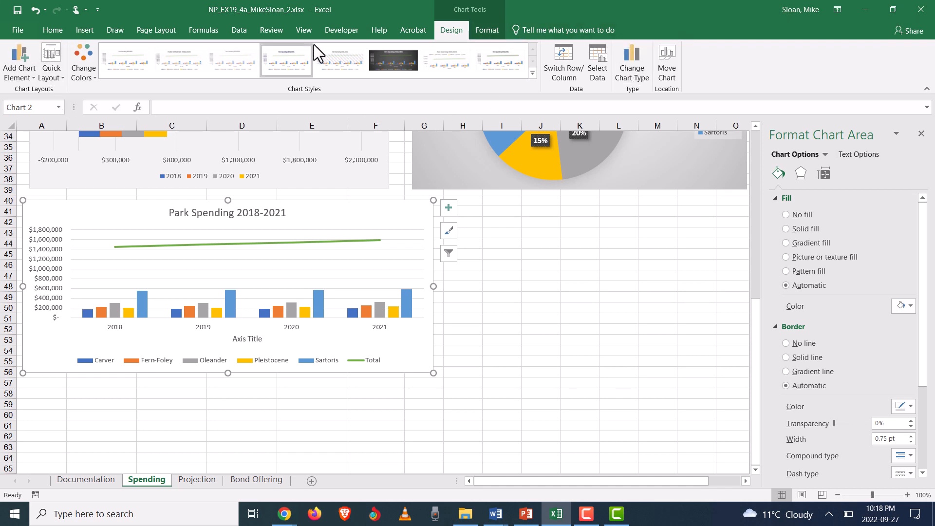
pyautogui.click(668, 66)
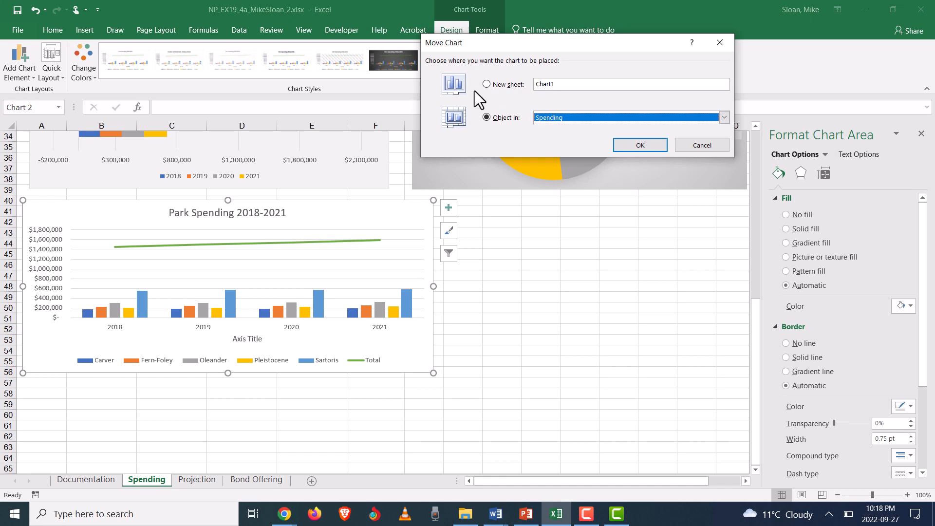
pyautogui.hotkey('alt', 'Tab')
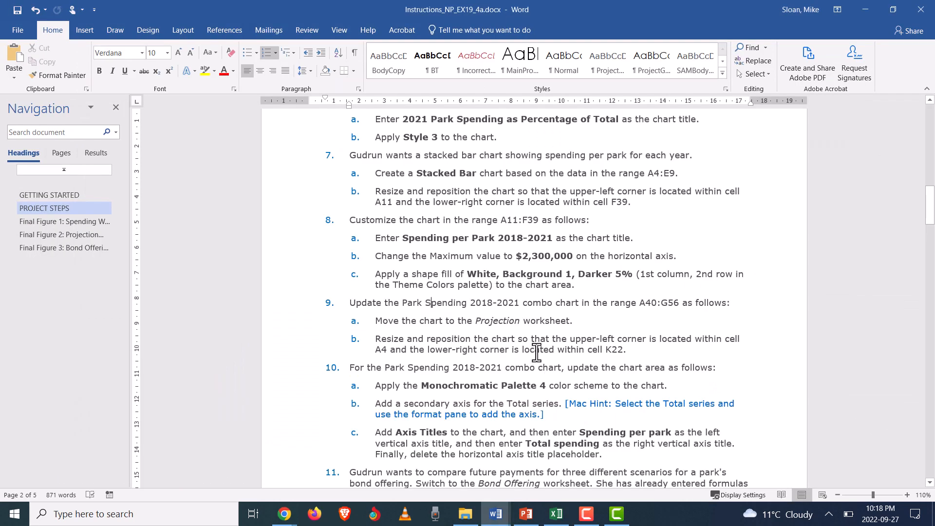
pyautogui.hotkey('alt', 'Tab')
pyautogui.click(566, 117)
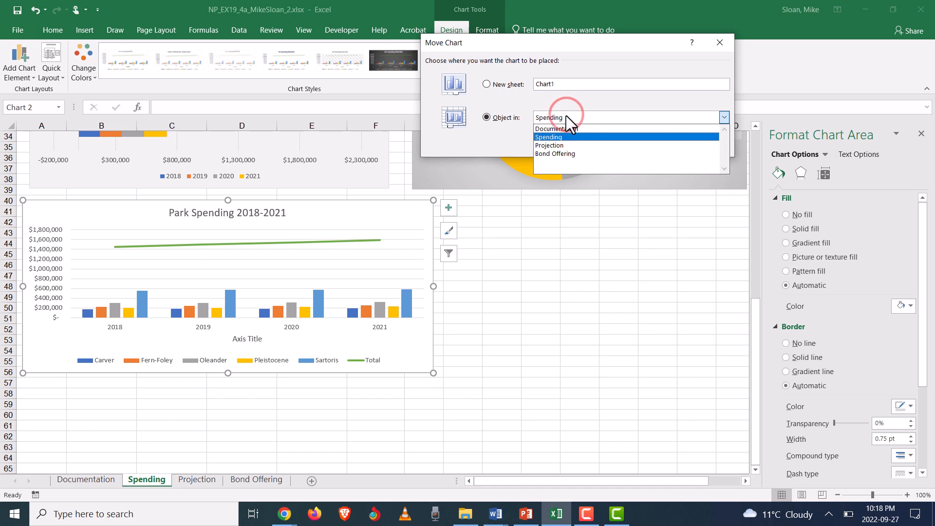
pyautogui.click(568, 143)
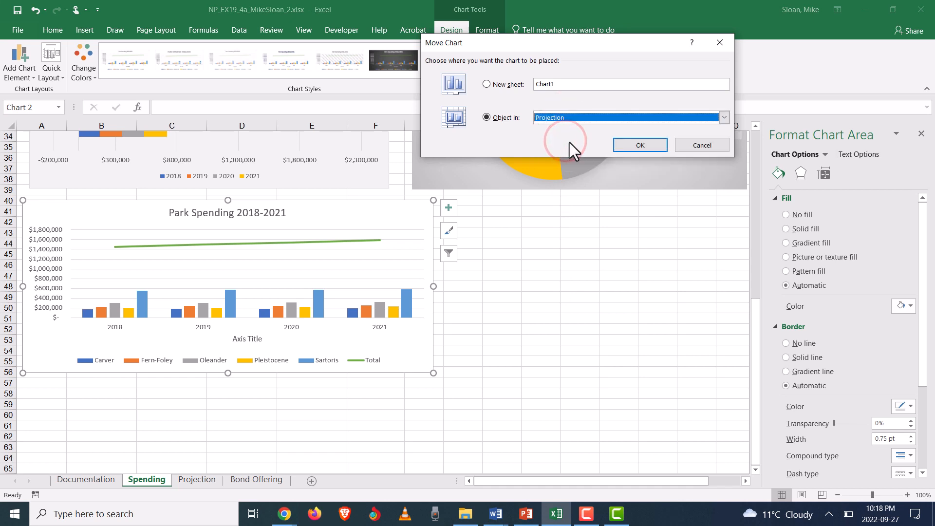
pyautogui.click(631, 144)
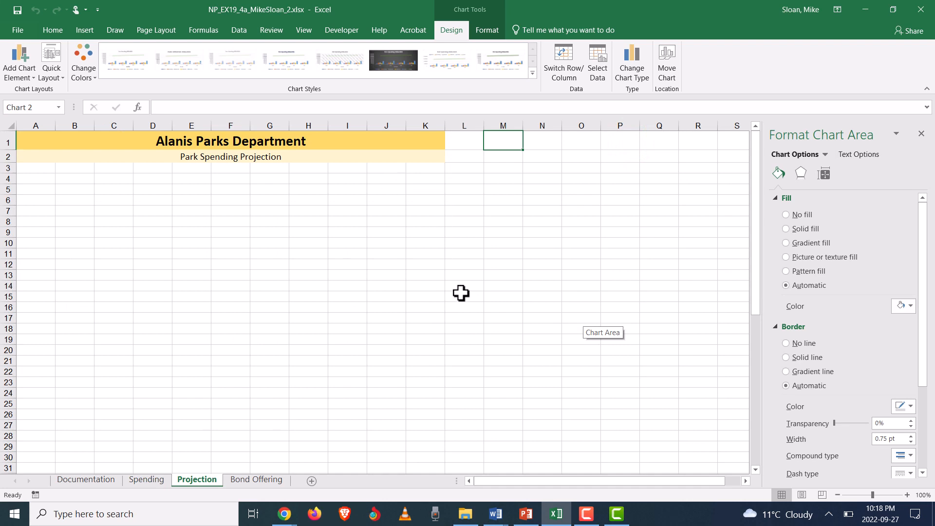
# Check the combo chart's placement on the Projection worksheet, and inspect its former location at cell A40 on the Spending worksheet
pyautogui.scroll(-10, 297, 247)
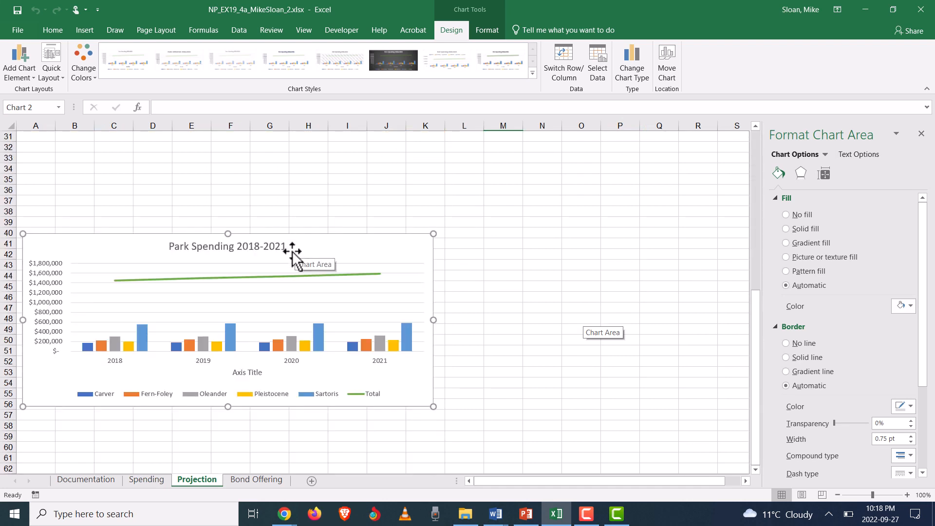
pyautogui.scroll(10, 293, 253)
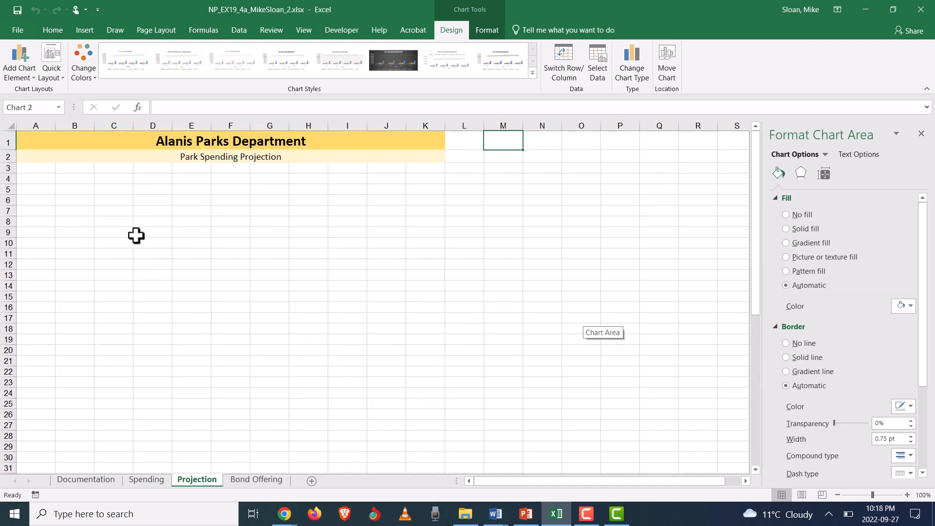
pyautogui.scroll(-10, 136, 239)
pyautogui.scroll(10, 137, 244)
pyautogui.scroll(-11, 48, 200)
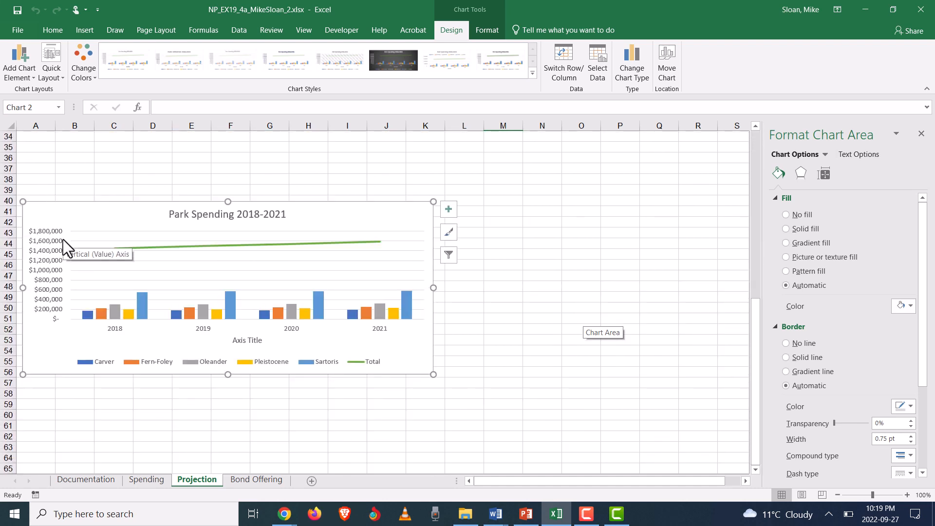
pyautogui.click(143, 480)
pyautogui.click(27, 200)
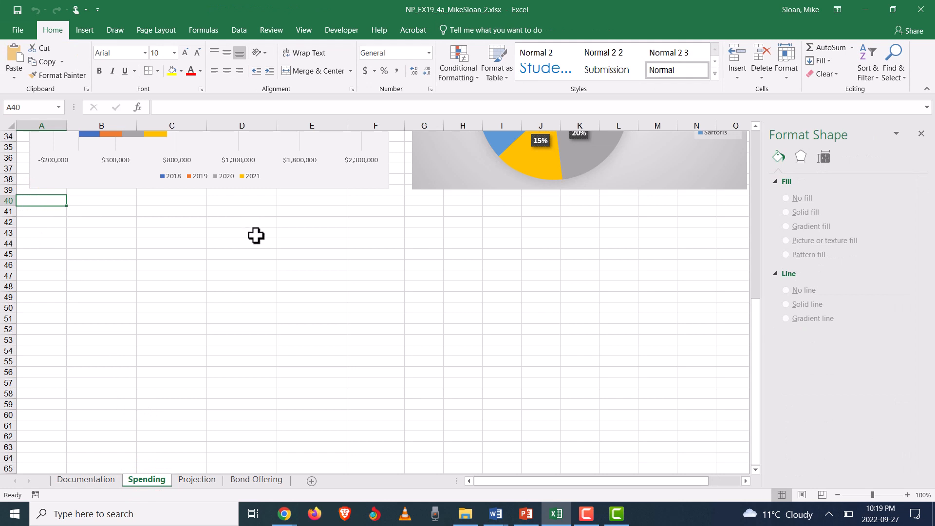
# Open the Projection worksheet and read step 9b in the Word instructions about resizing and repositioning the combo chart
pyautogui.click(197, 471)
pyautogui.click(197, 481)
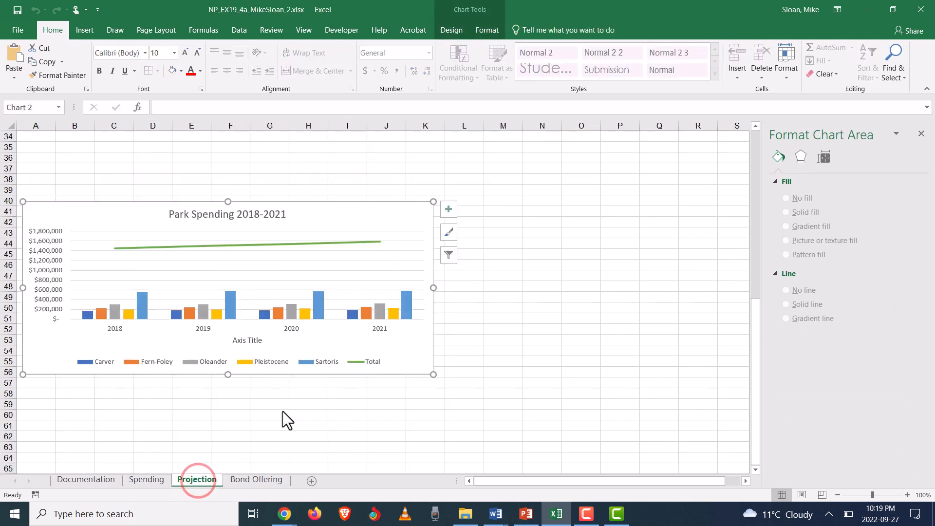
pyautogui.hotkey('alt', 'Tab')
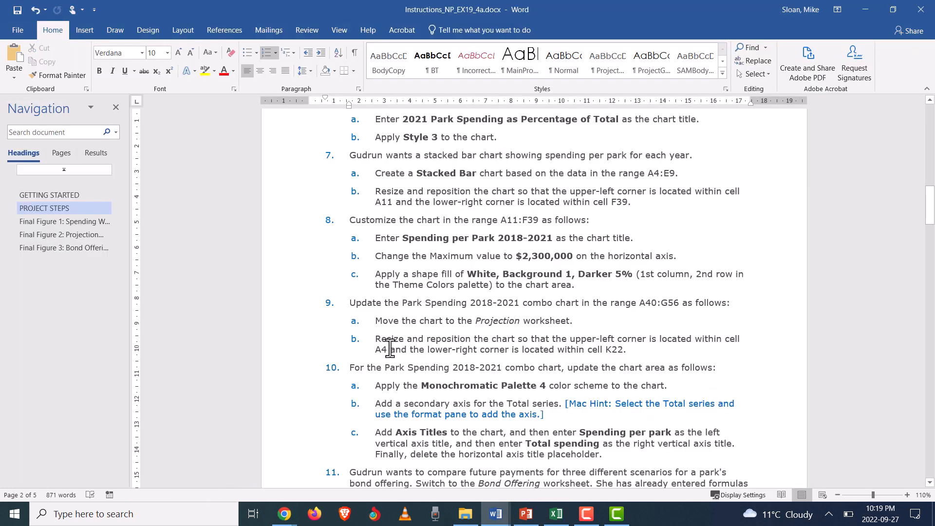
pyautogui.moveTo(375, 337); pyautogui.dragTo(645, 350)
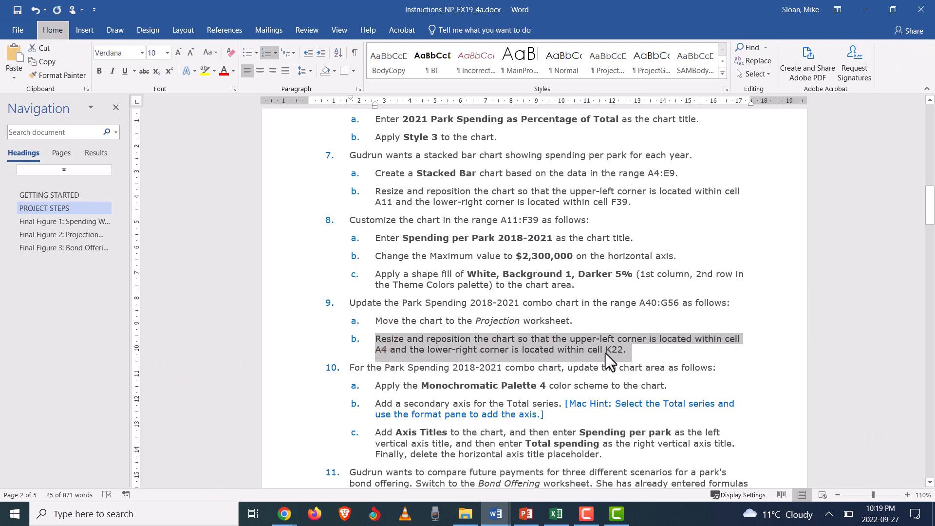
# Return to Excel and move the Park Spending 2018-2021 combo chart up so its upper-left corner lies within cell A4
pyautogui.hotkey('alt', 'Tab')
pyautogui.scroll(1, 464, 367)
pyautogui.scroll(4, 464, 367)
pyautogui.moveTo(83, 381); pyautogui.dragTo(84, 179)
pyautogui.scroll(6, 132, 274)
pyautogui.moveTo(84, 389); pyautogui.dragTo(93, 202)
# Recheck step 9b in Word, and resize the combo chart in Excel so its lower-right corner lies within cell K22
pyautogui.hotkey('alt', 'Tab')
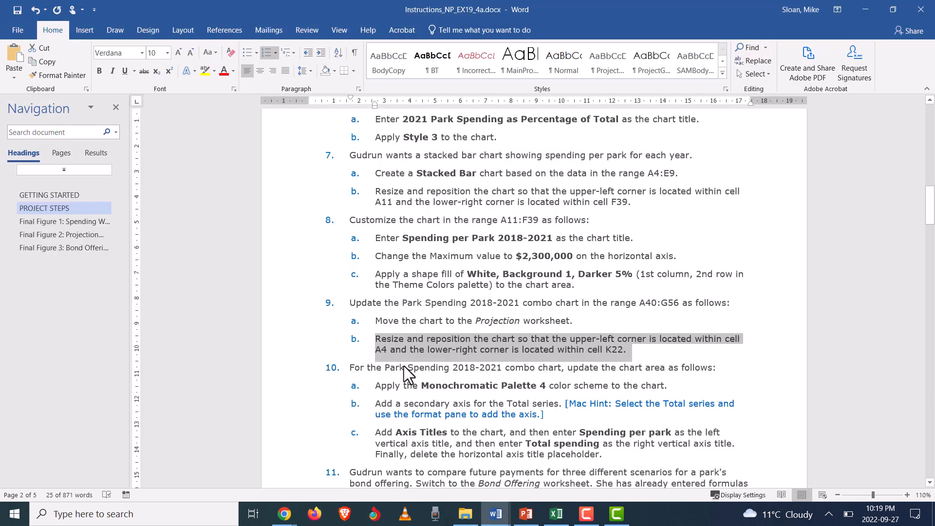
pyautogui.hotkey('alt', 'Tab')
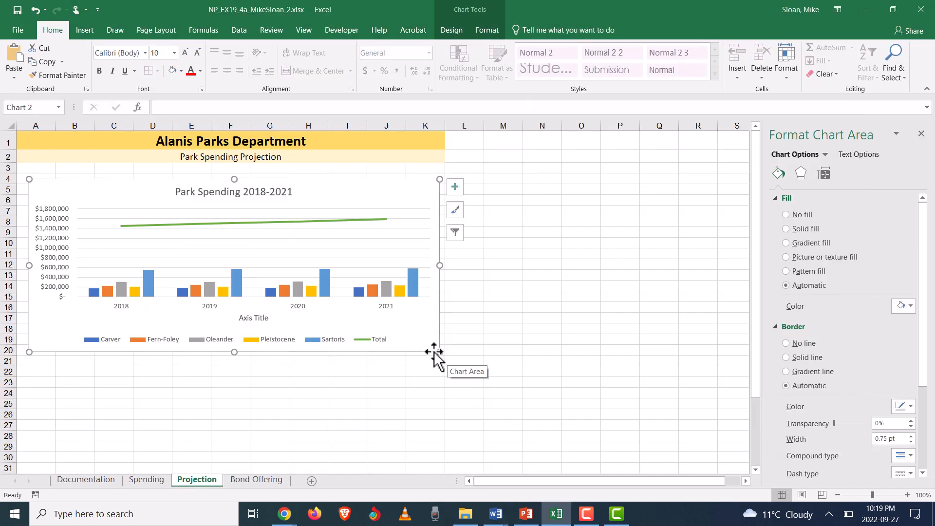
pyautogui.moveTo(438, 353); pyautogui.dragTo(436, 373)
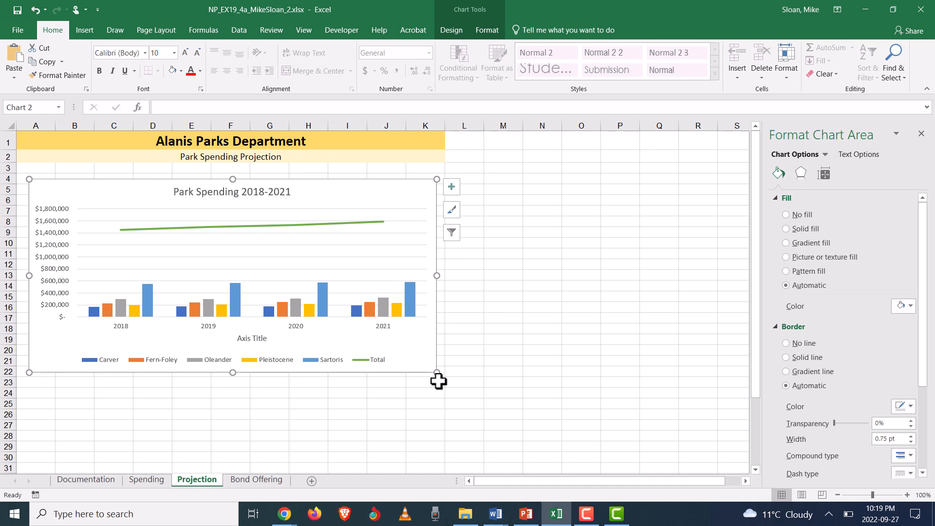
# Read step 10 in the Word instructions, focusing on the combo chart and its Monochromatic Palette 4 color scheme
pyautogui.hotkey('alt', 'Tab')
pyautogui.click(425, 368)
pyautogui.scroll(-2, 447, 409)
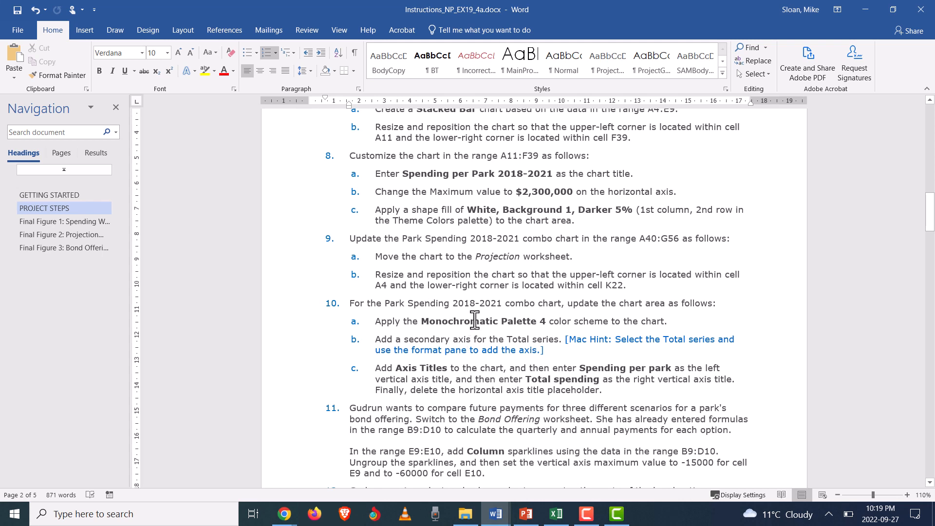
pyautogui.moveTo(453, 303); pyautogui.dragTo(561, 306)
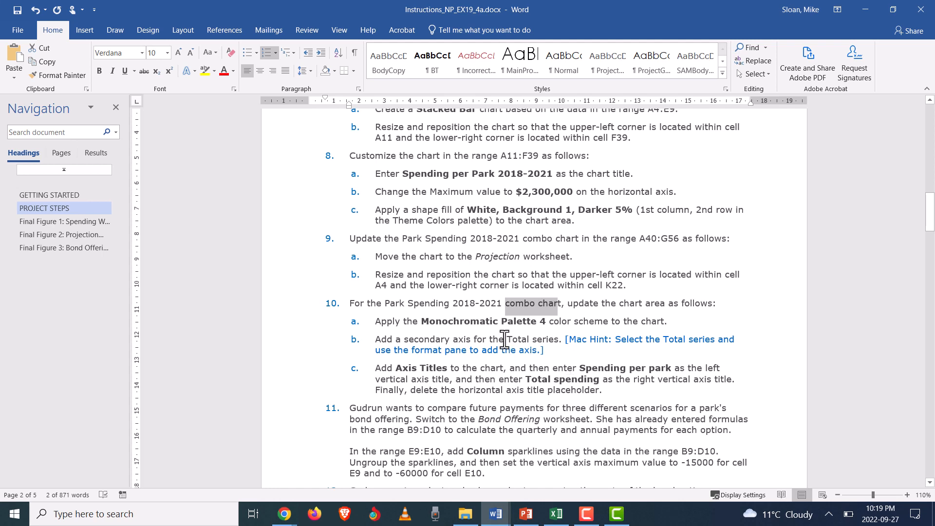
pyautogui.click(486, 321)
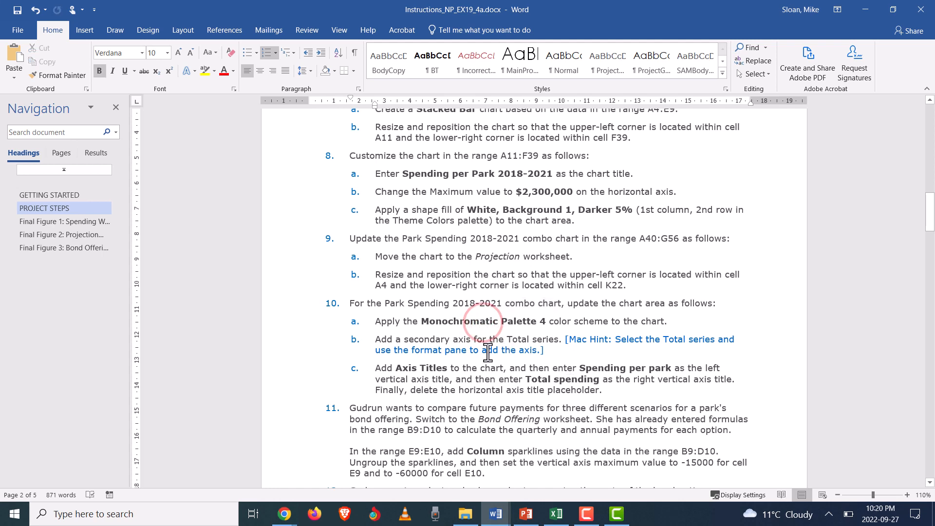
# Compare the combo chart in Excel with step 10 in Word, selecting the chart's gridlines and its chart area
pyautogui.hotkey('alt', 'Tab')
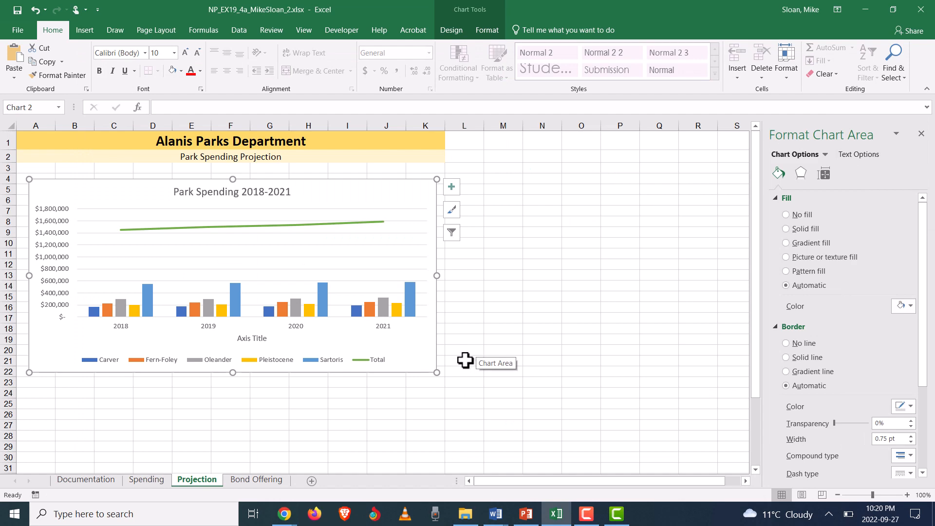
pyautogui.hotkey('alt', 'Tab')
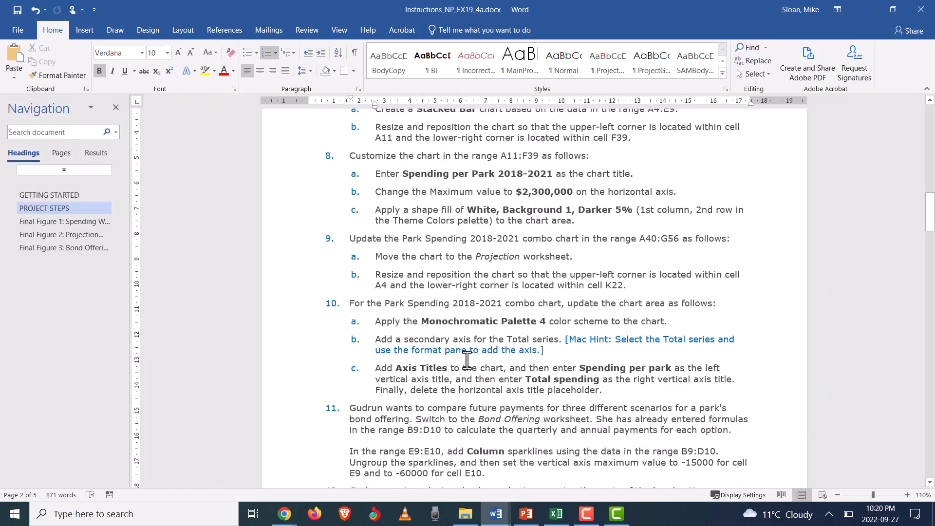
pyautogui.hotkey('alt', 'Tab')
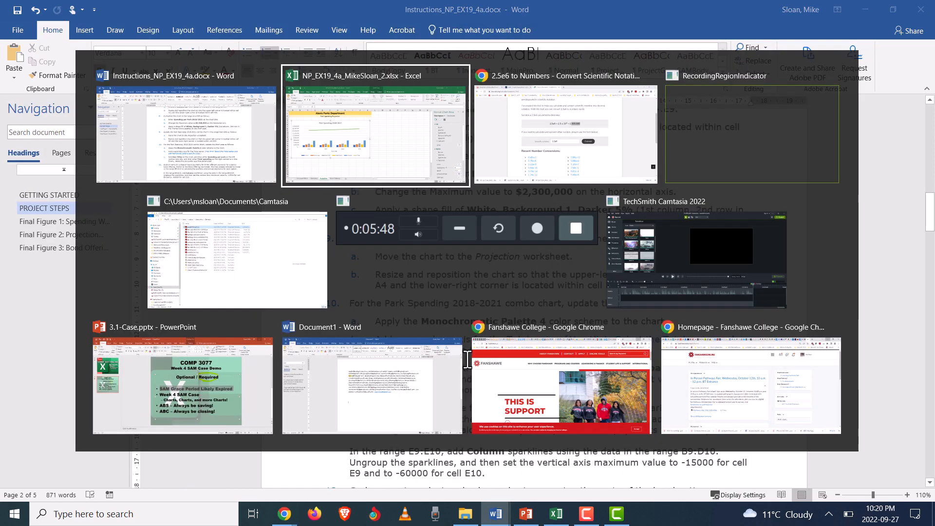
pyautogui.click(227, 257)
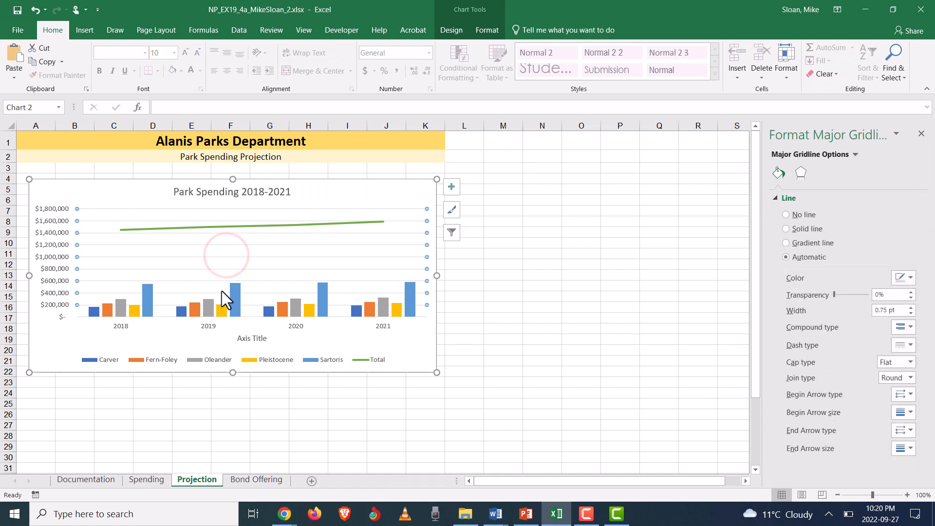
pyautogui.click(197, 336)
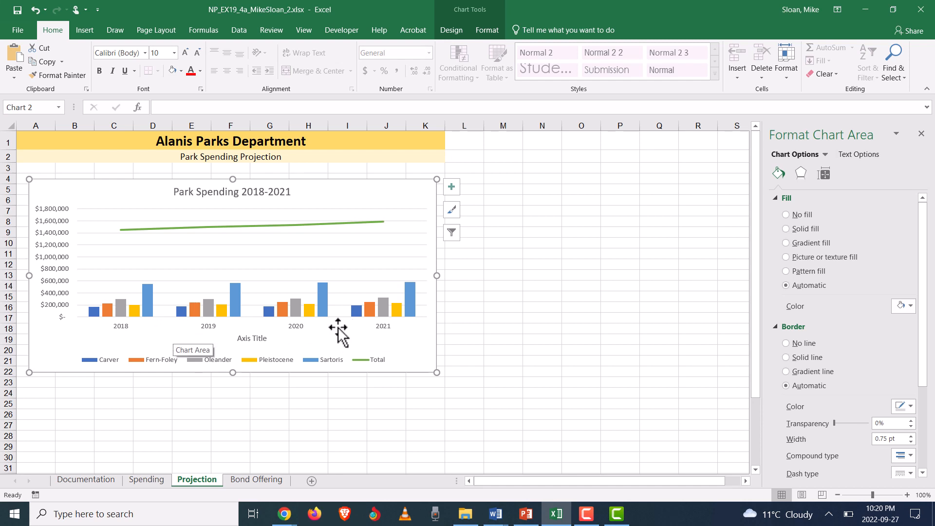
pyautogui.hotkey('alt', 'Tab')
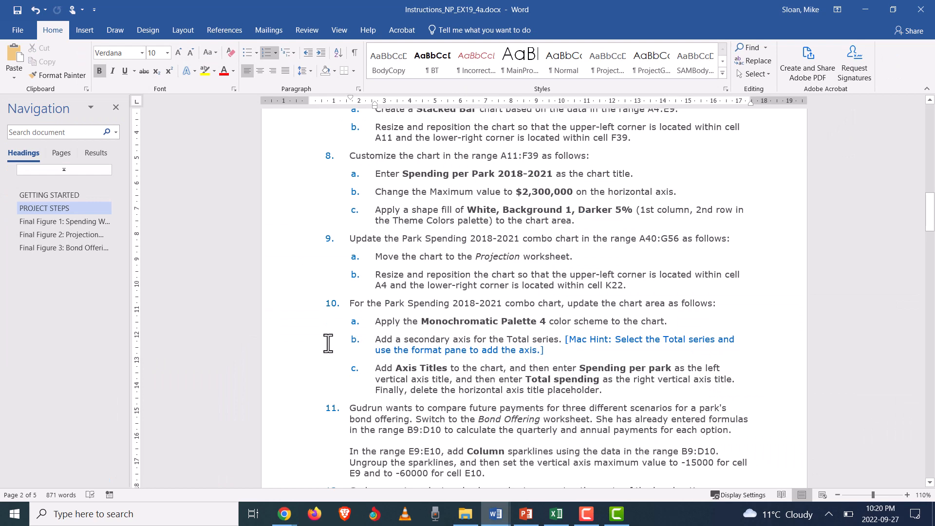
pyautogui.hotkey('alt', 'Tab')
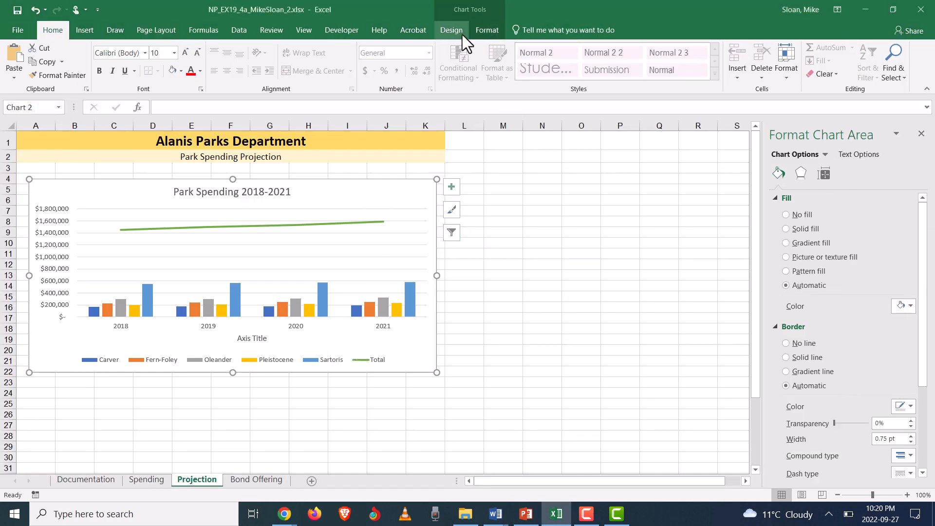
# Browse the colorful and monochromatic color schemes available for the combo chart
pyautogui.click(456, 32)
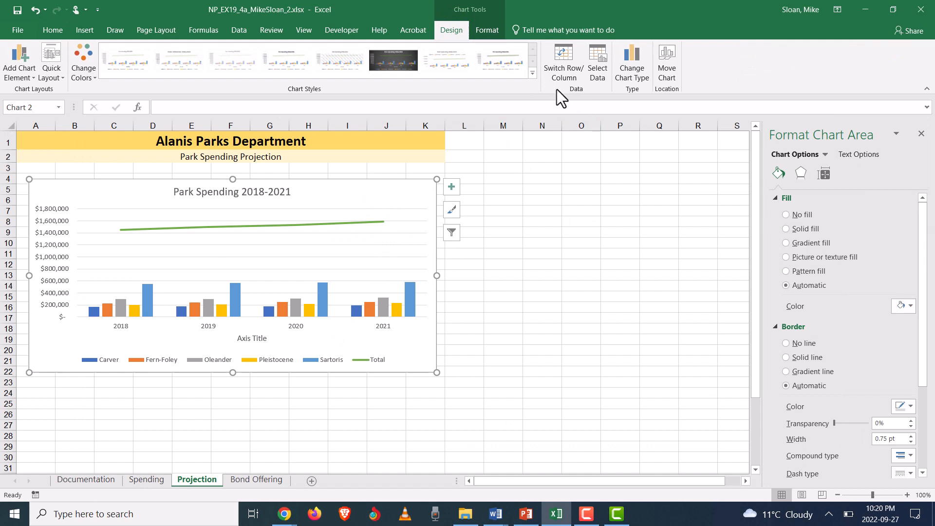
pyautogui.click(94, 74)
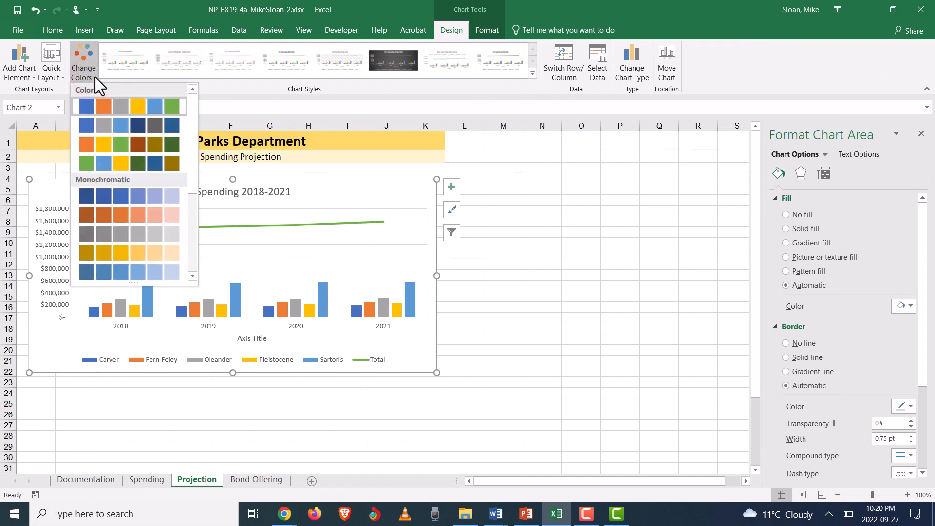
pyautogui.click(382, 86)
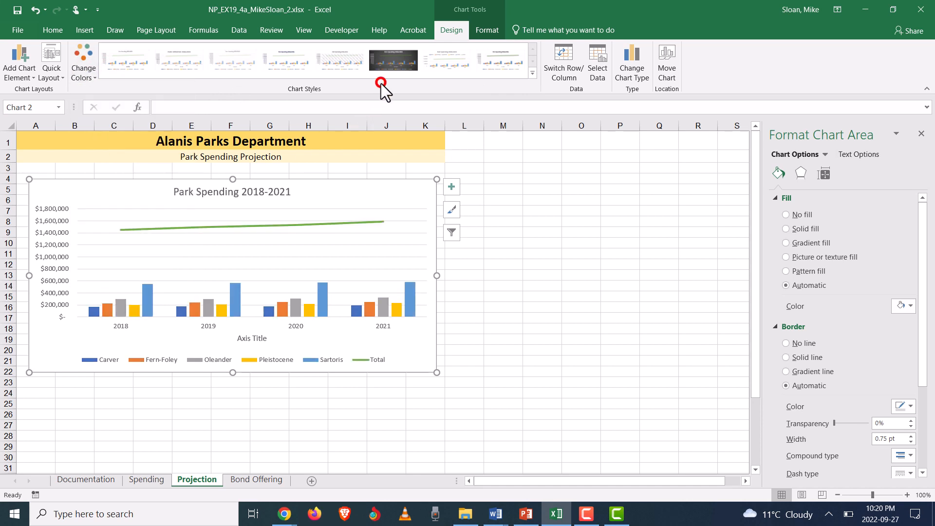
# Try out several chart styles on the combo chart, including the one with the dark background
pyautogui.click(531, 71)
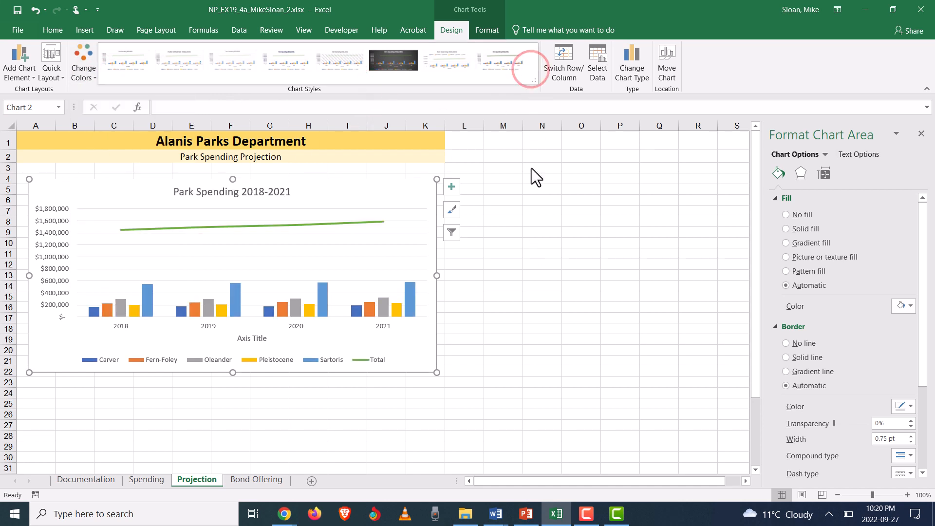
pyautogui.click(399, 62)
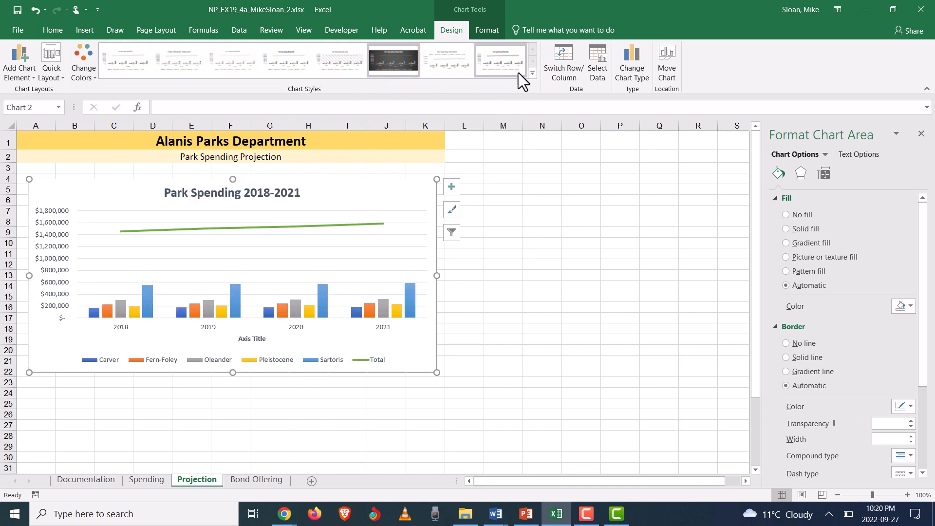
pyautogui.click(531, 74)
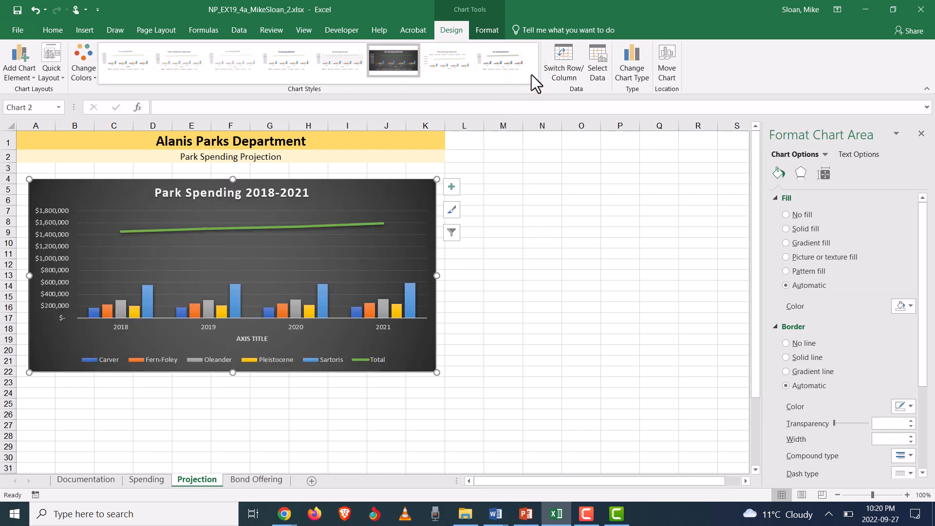
pyautogui.click(465, 69)
pyautogui.click(492, 71)
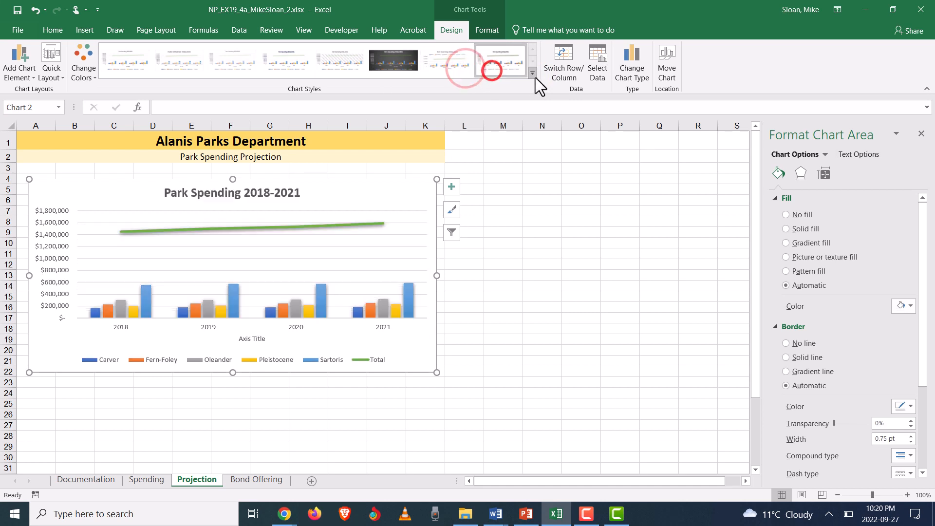
pyautogui.click(533, 74)
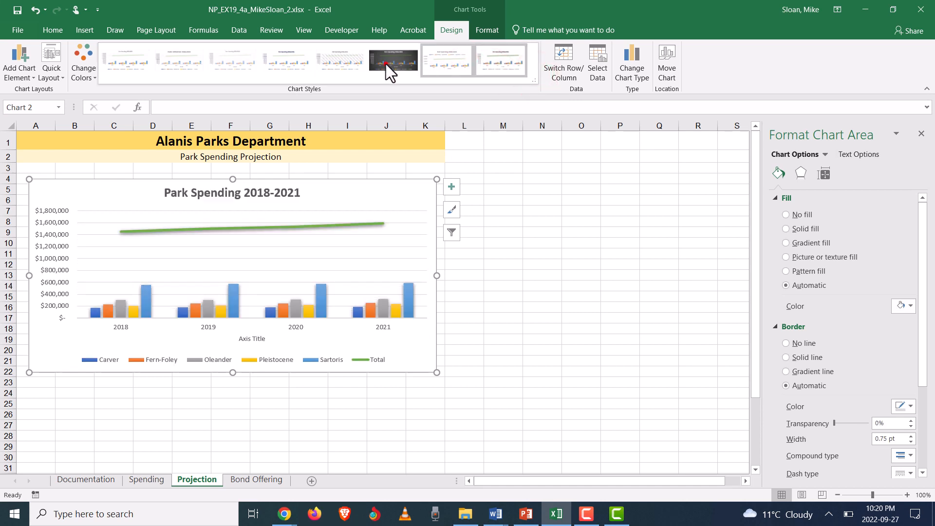
pyautogui.click(336, 63)
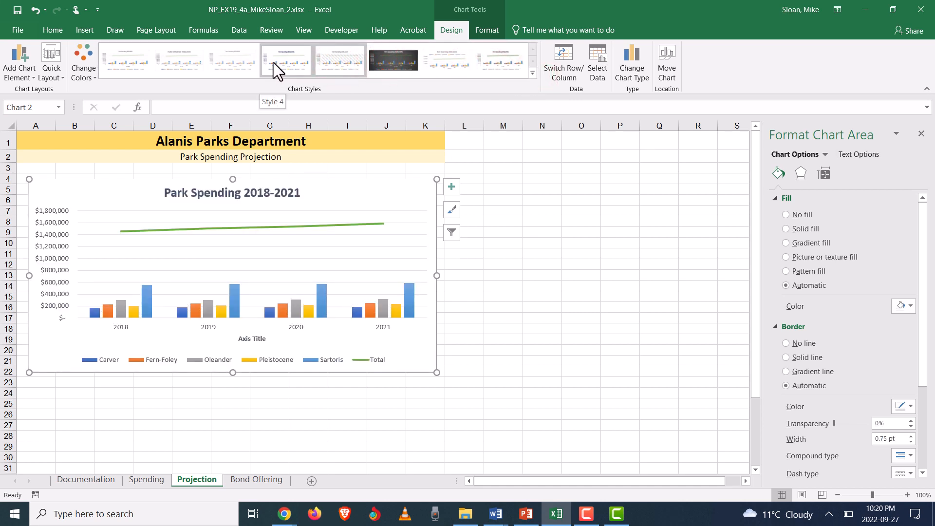
pyautogui.click(335, 62)
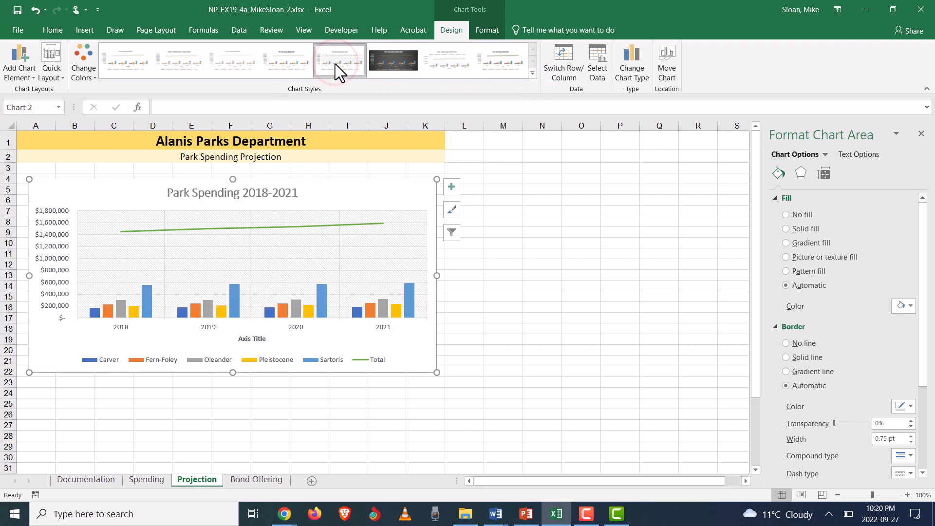
pyautogui.click(130, 62)
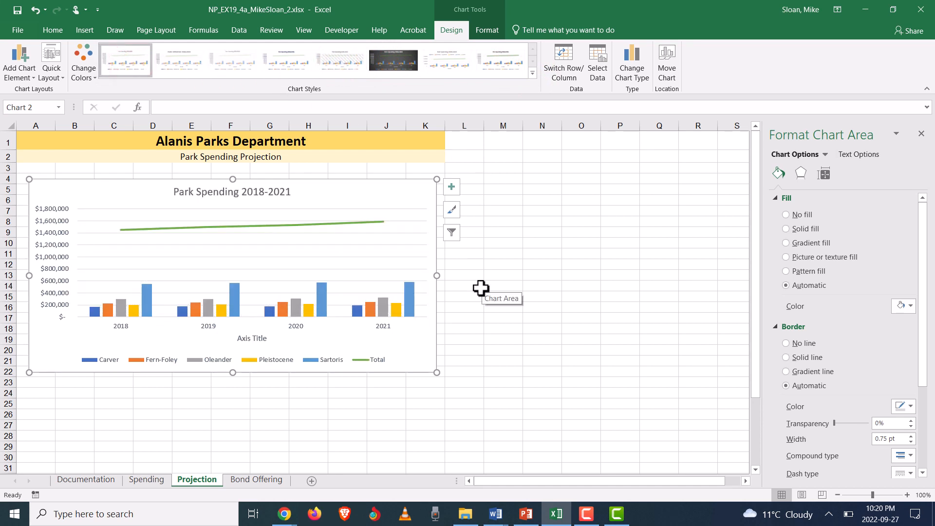
# Undo the chart style changes and the last resize of the combo chart
pyautogui.hotkey('ctrl', 'z')
pyautogui.hotkey('ctrl', 'z')
pyautogui.hotkey('ctrl', 'z')
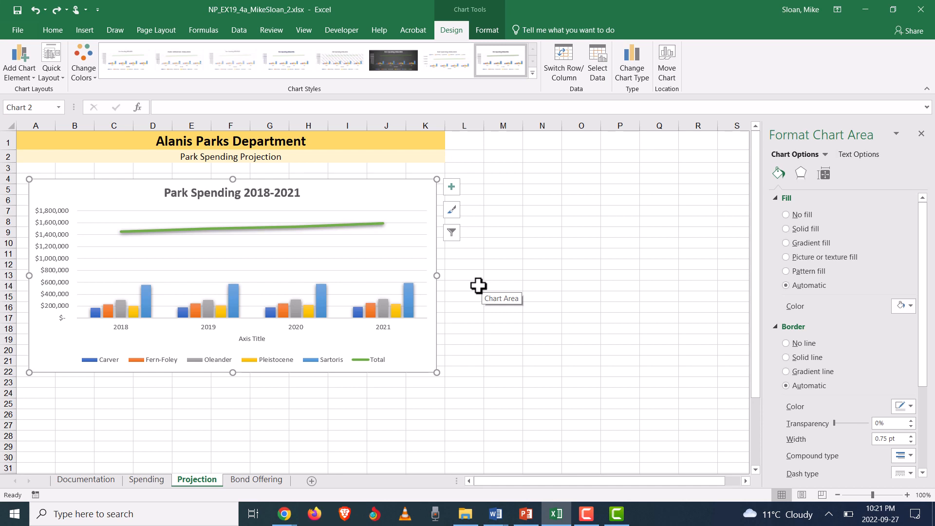
pyautogui.hotkey('ctrl', 'z')
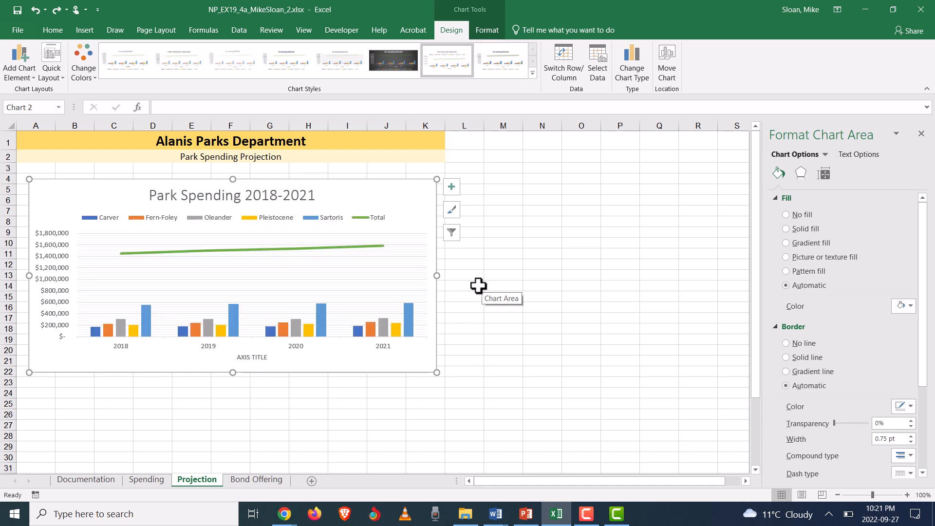
pyautogui.hotkey('ctrl', 'z')
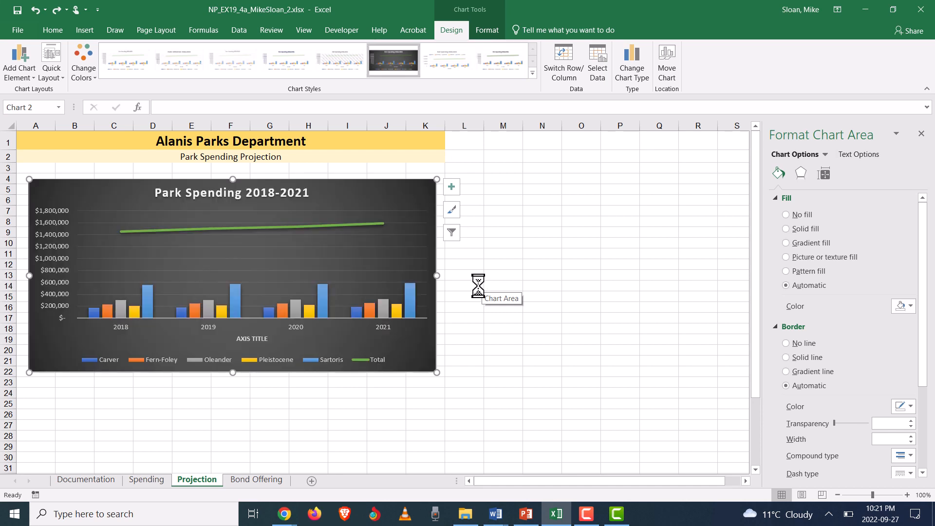
pyautogui.hotkey('ctrl', 'z')
pyautogui.hotkey('ctrl', 'z')
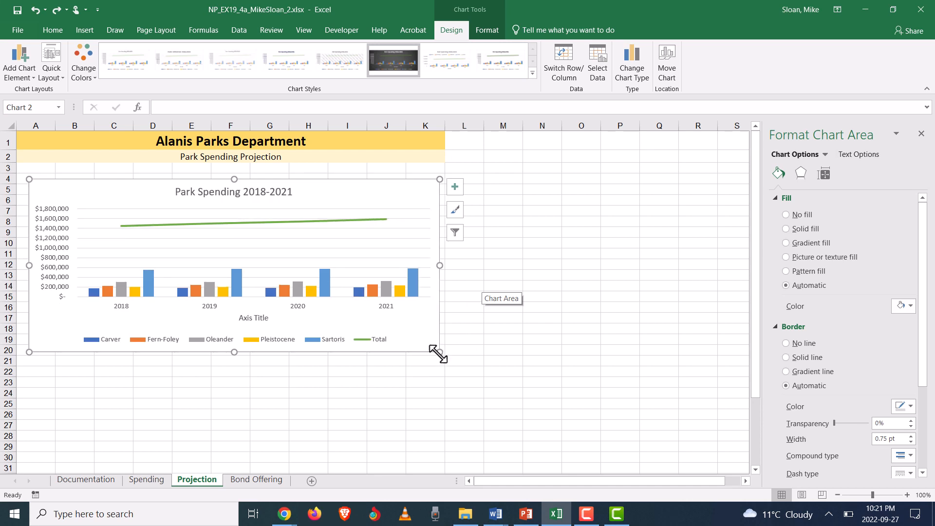
# Resize the combo chart so its lower-right corner lies within cell K22, and recheck step 10 of the Word instructions
pyautogui.moveTo(439, 352); pyautogui.dragTo(434, 372)
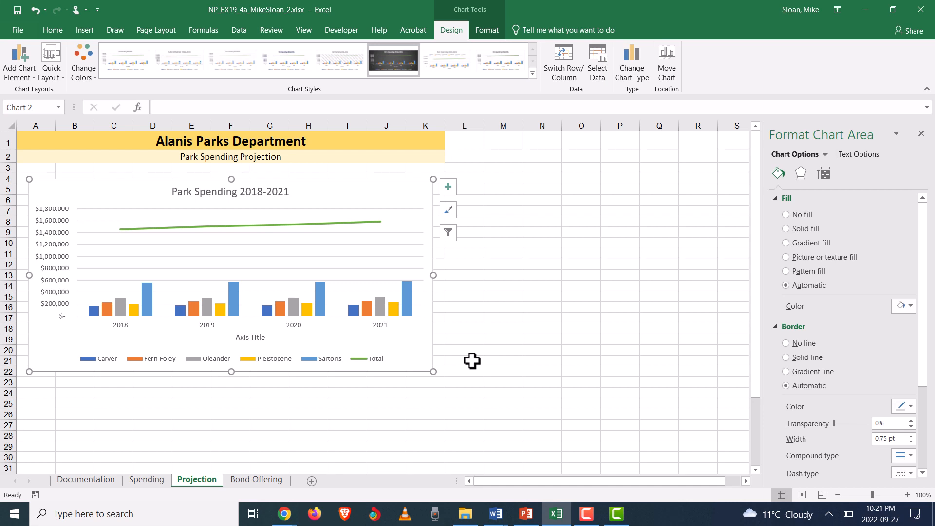
pyautogui.hotkey('alt', 'Tab')
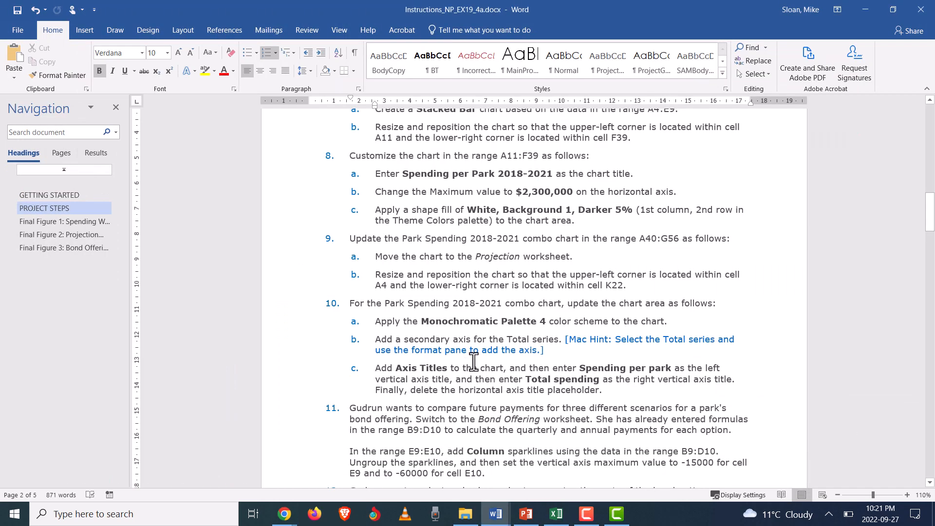
pyautogui.scroll(-2, 479, 341)
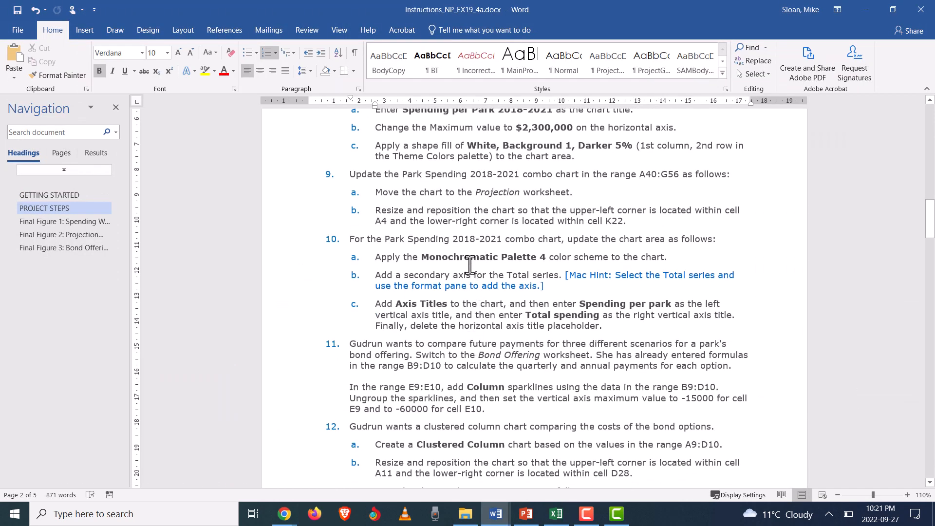
pyautogui.hotkey('alt', 'Tab')
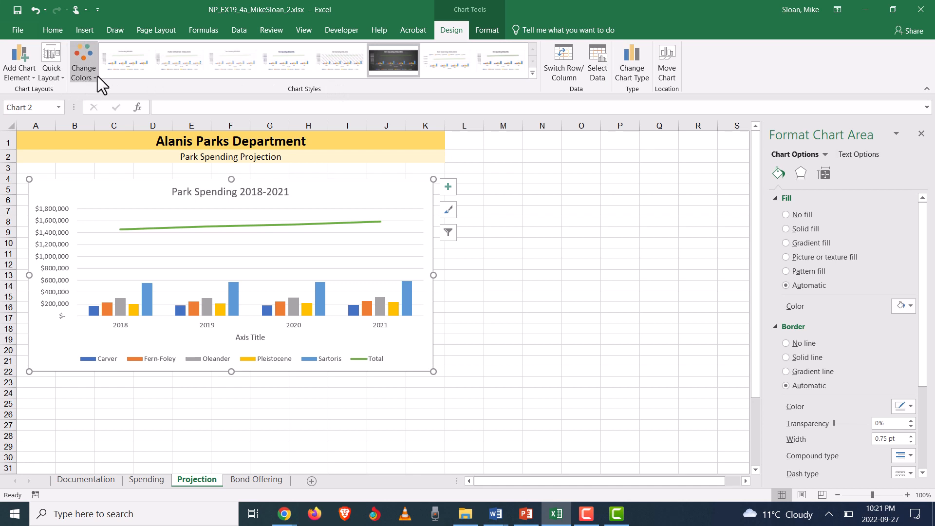
# Recheck step 10a in the Word instructions and apply the Monochromatic Palette 4 color scheme to the combo chart in Excel
pyautogui.click(474, 31)
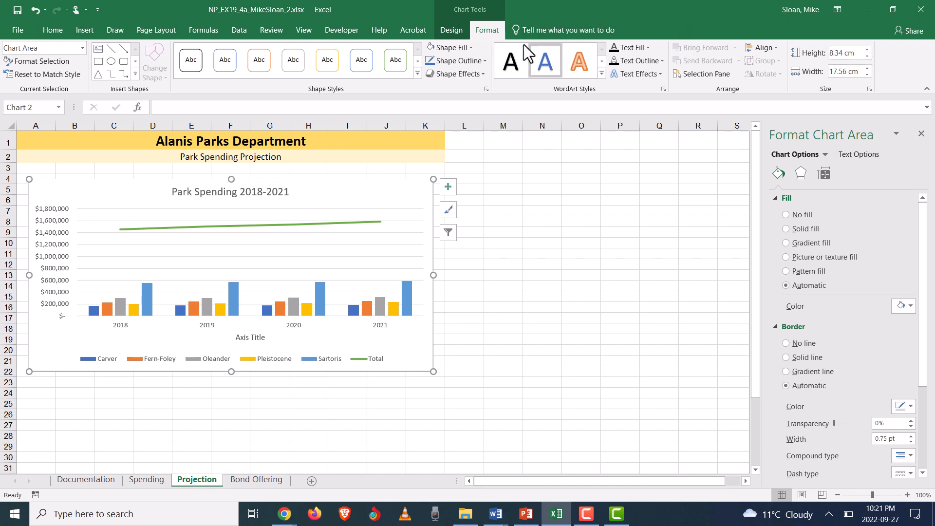
pyautogui.click(463, 31)
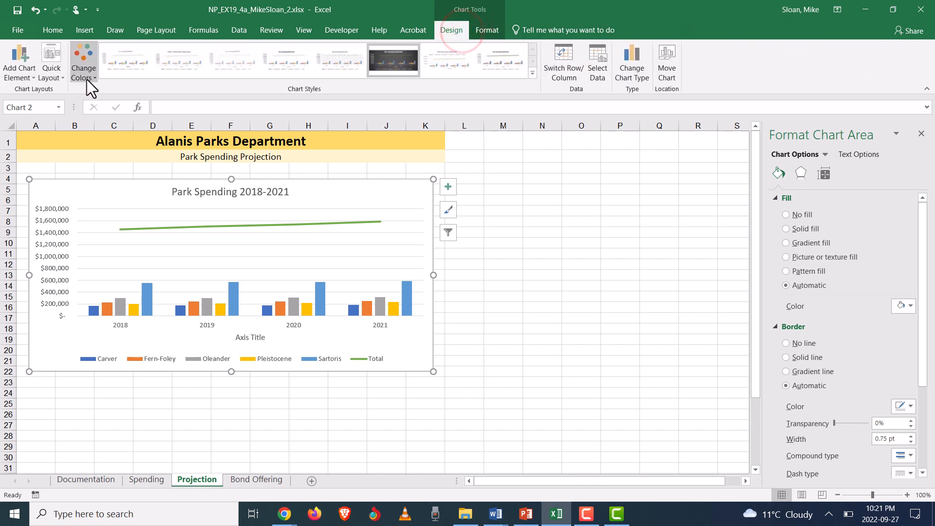
pyautogui.click(87, 78)
pyautogui.hotkey('alt', 'Tab')
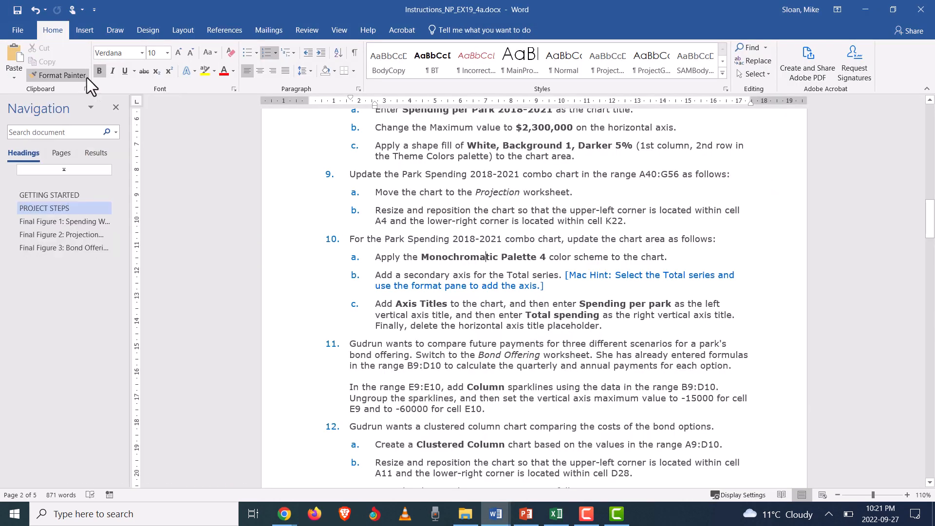
pyautogui.hotkey('alt', 'Tab')
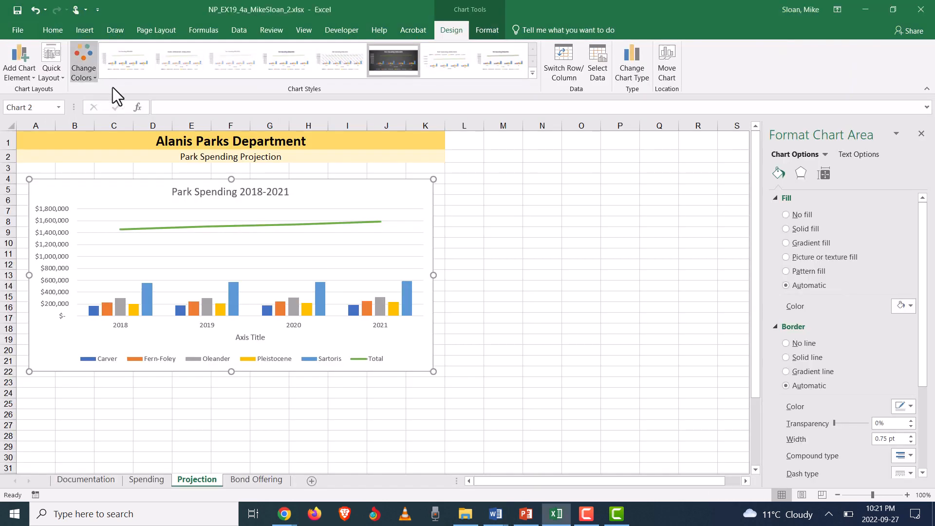
pyautogui.click(92, 70)
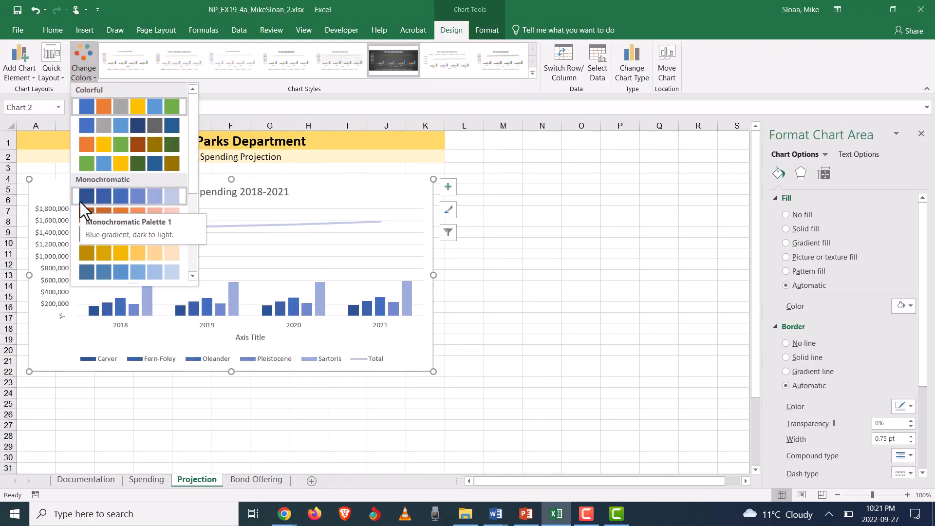
pyautogui.click(81, 250)
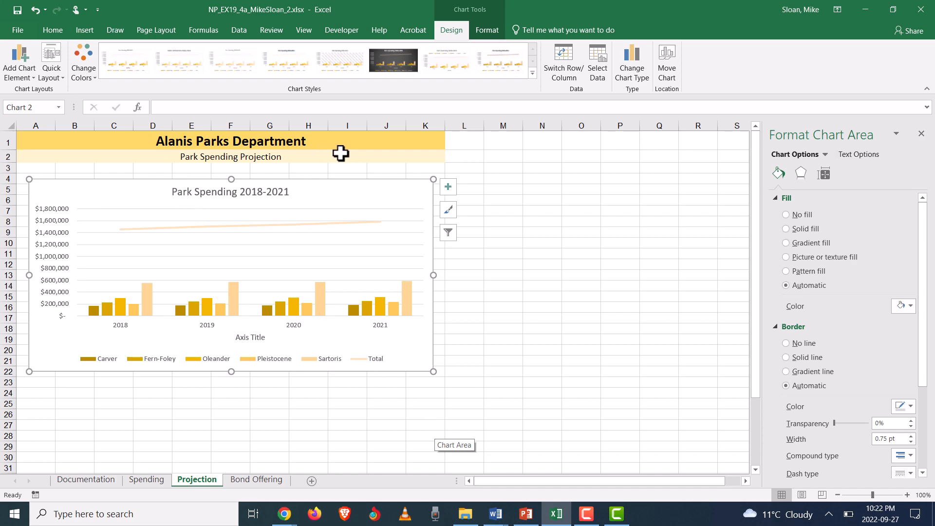
# Switch to Word to read step 10b about the secondary axis, and examine the combo chart's gridlines and vertical axis in Excel
pyautogui.hotkey('alt', 'Tab')
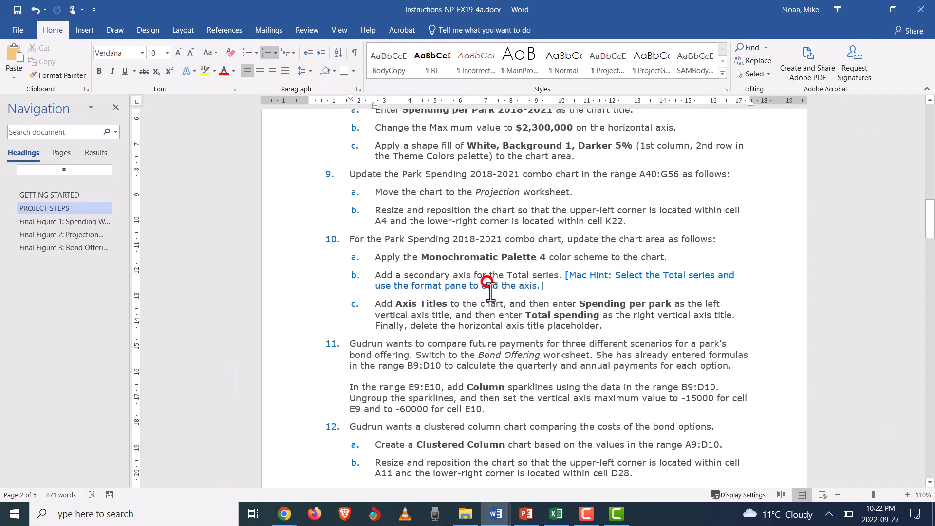
pyautogui.scroll(1, 485, 293)
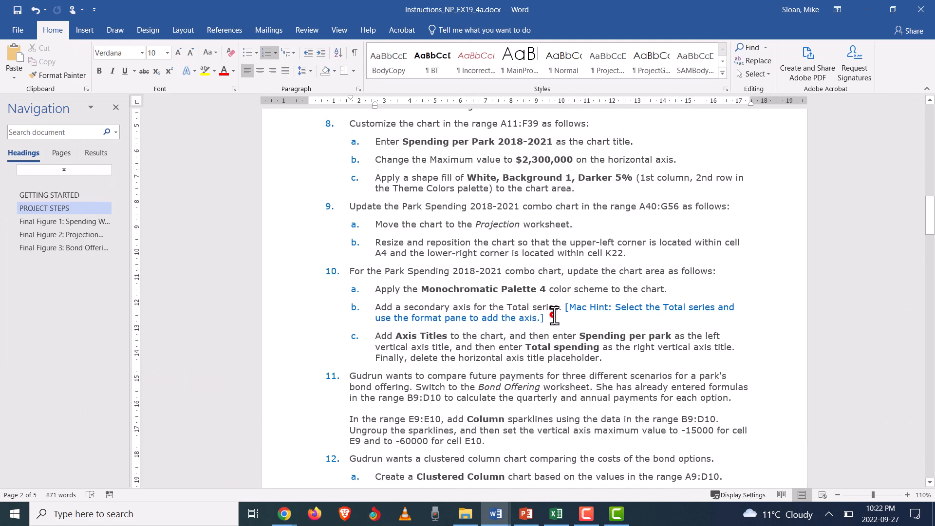
pyautogui.hotkey('alt', 'Tab')
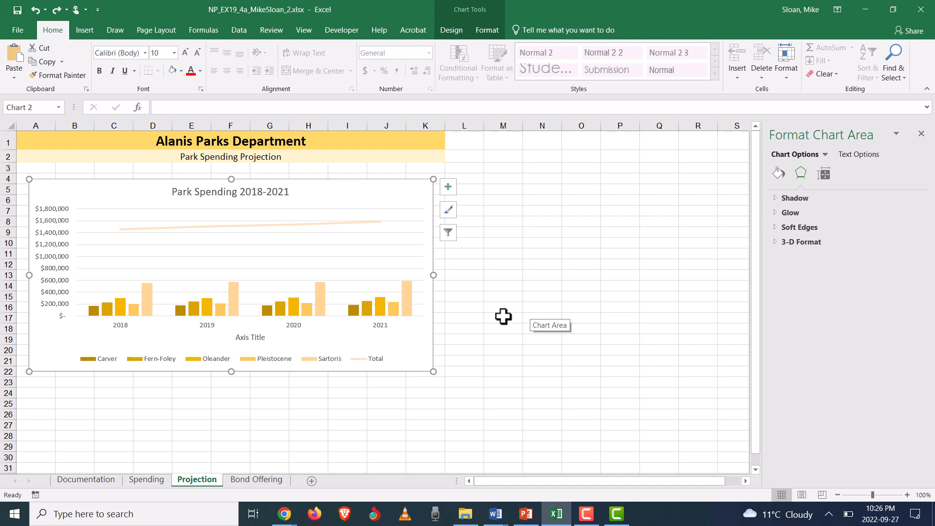
pyautogui.click(101, 256)
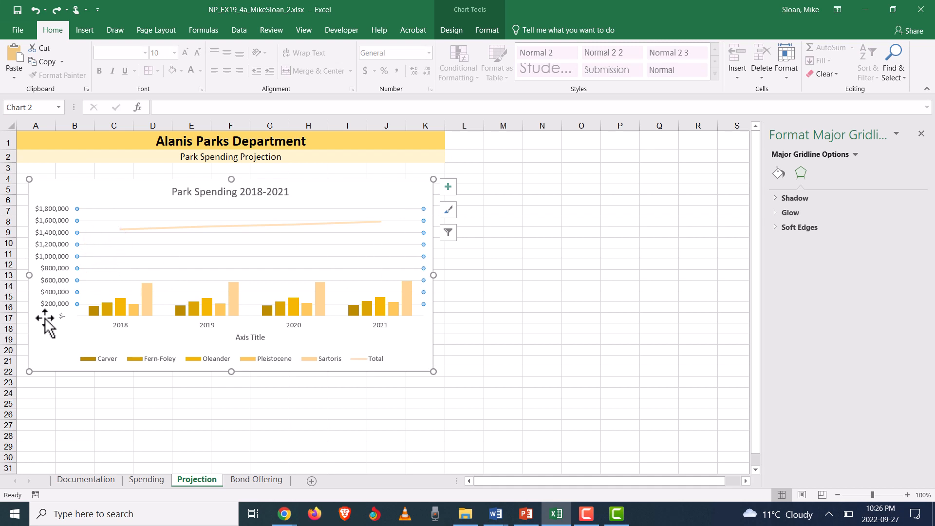
pyautogui.click(48, 250)
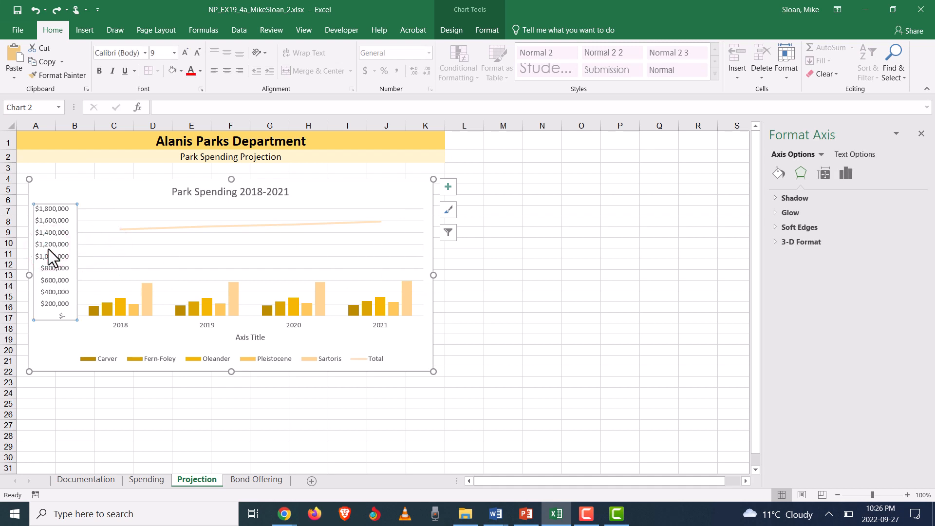
# Try plotting the combo chart's Total line series on the secondary axis, and undo the change
pyautogui.click(173, 227)
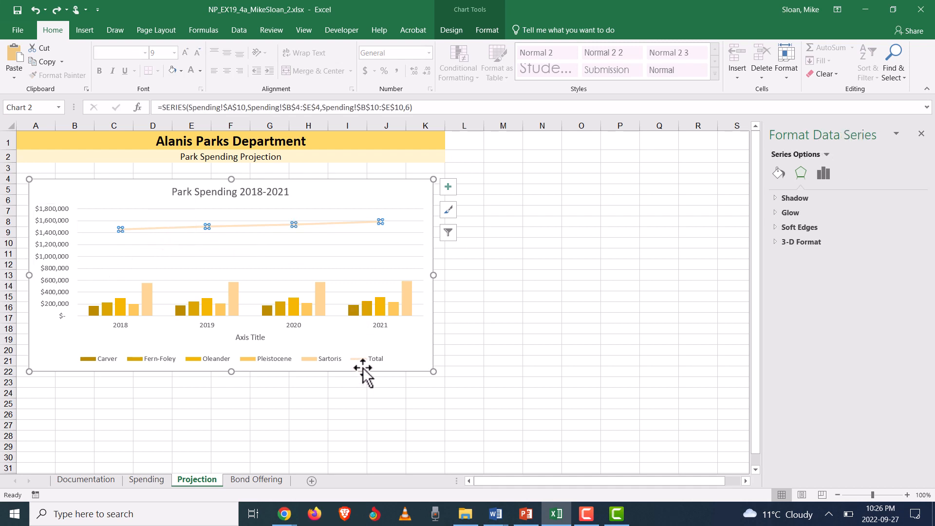
pyautogui.moveTo(238, 225)
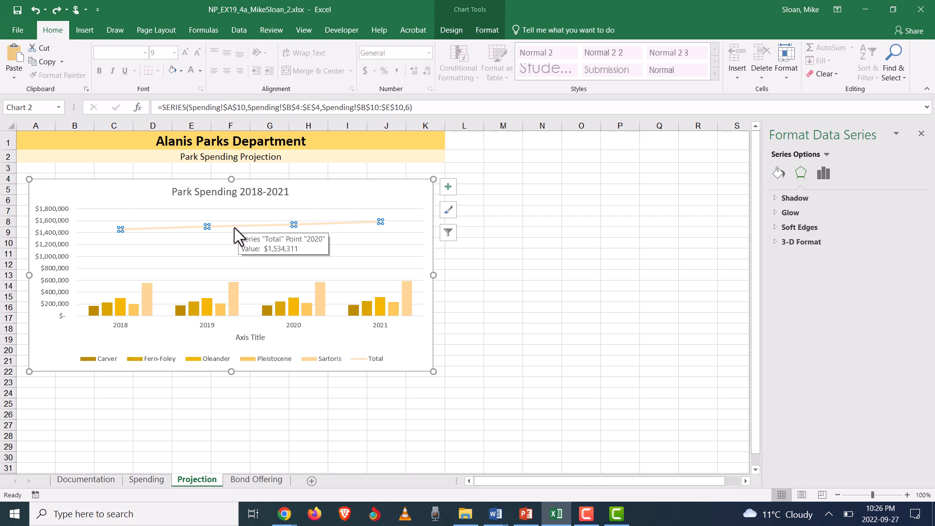
pyautogui.rightClick(234, 227)
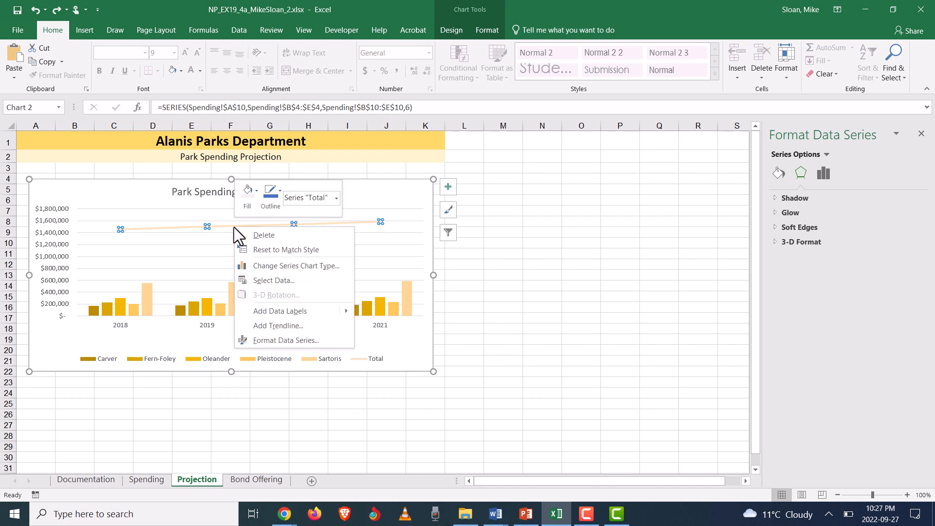
pyautogui.click(281, 340)
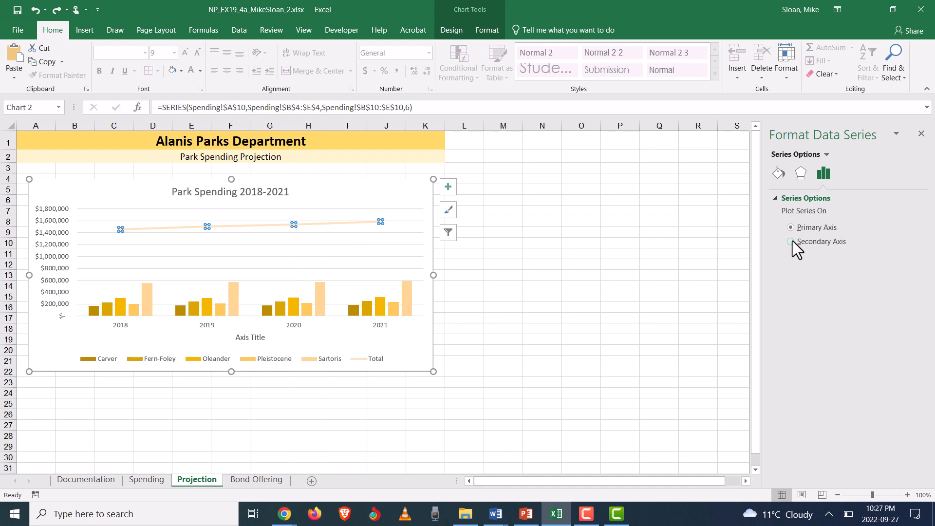
pyautogui.click(790, 241)
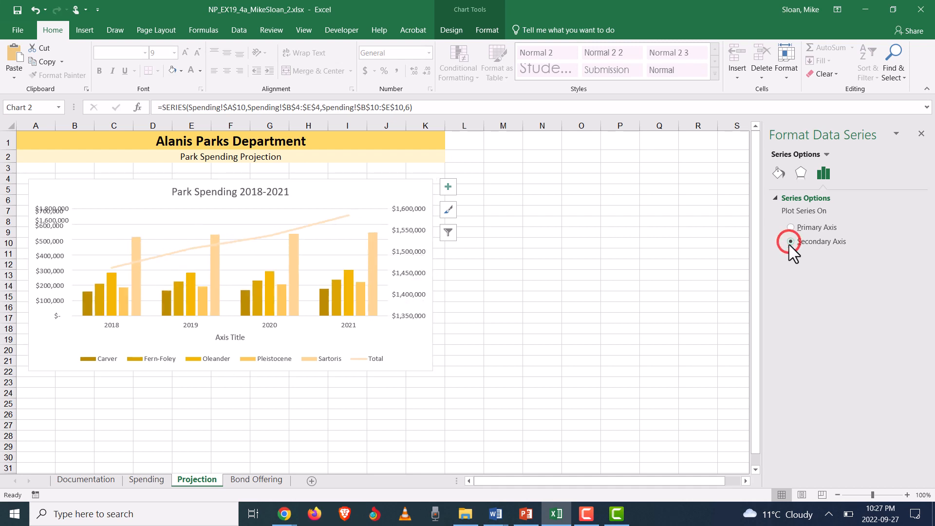
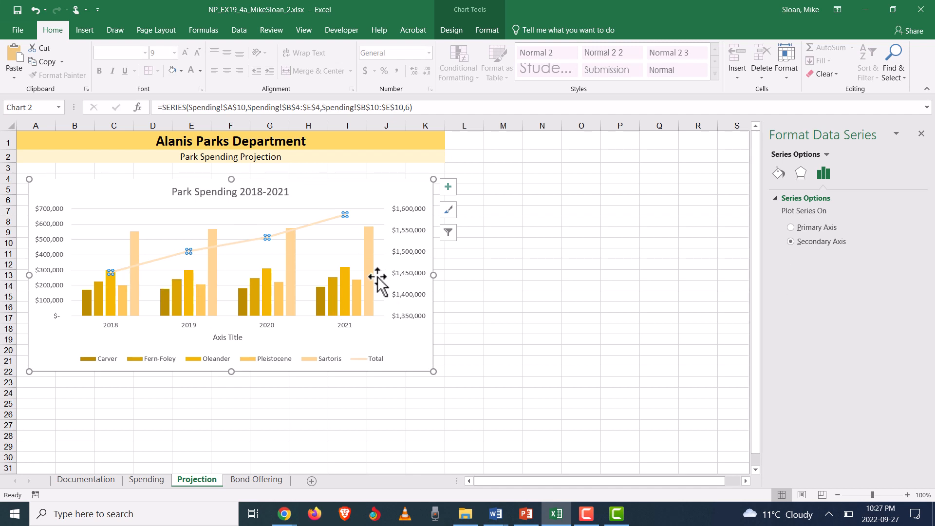
pyautogui.hotkey('ctrl', 'z')
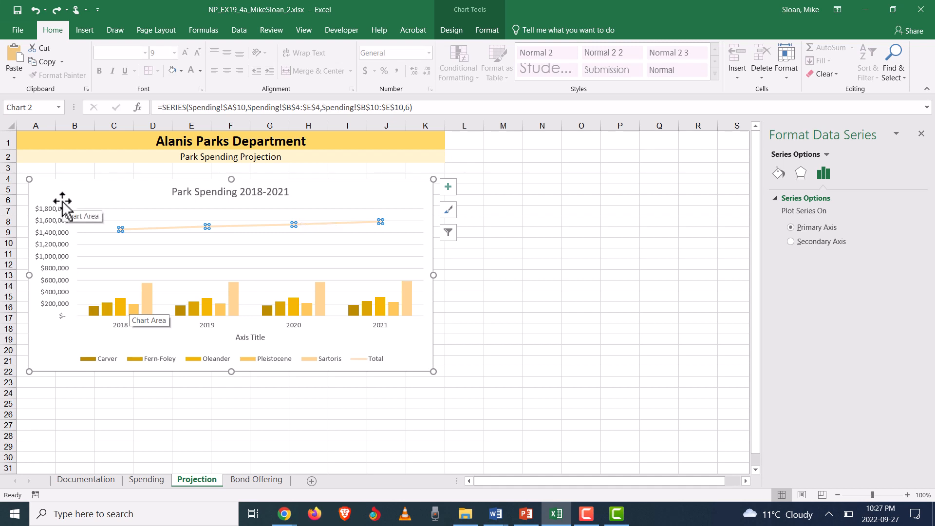
# Set the Total line series of the combo chart to plot on the secondary axis
pyautogui.rightClick(224, 223)
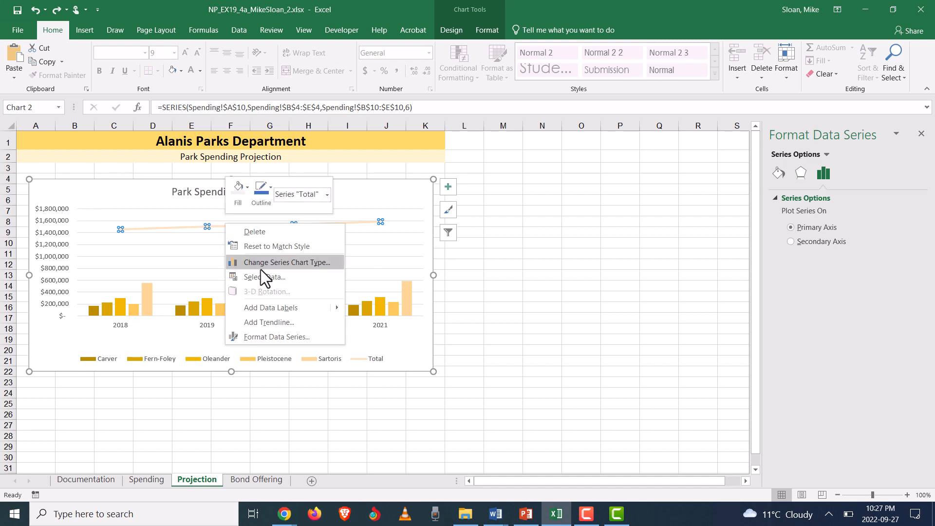
pyautogui.click(271, 337)
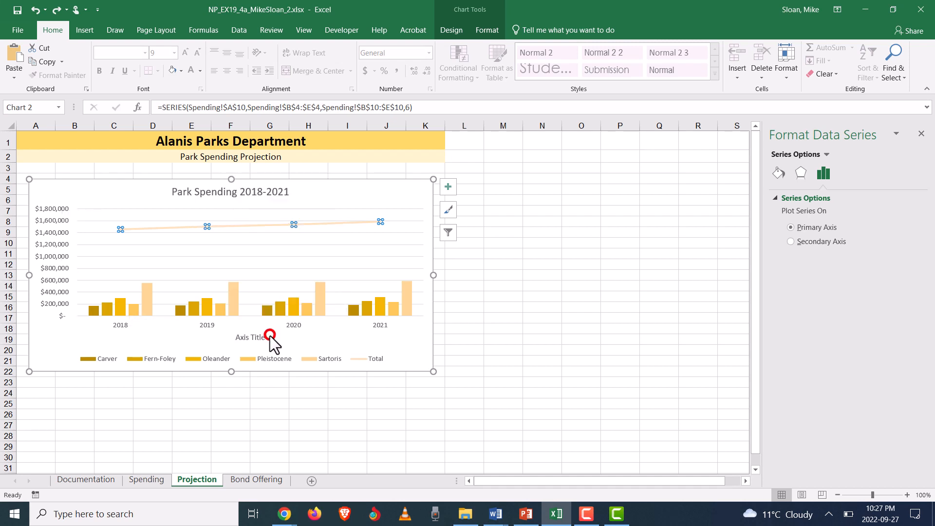
pyautogui.click(791, 241)
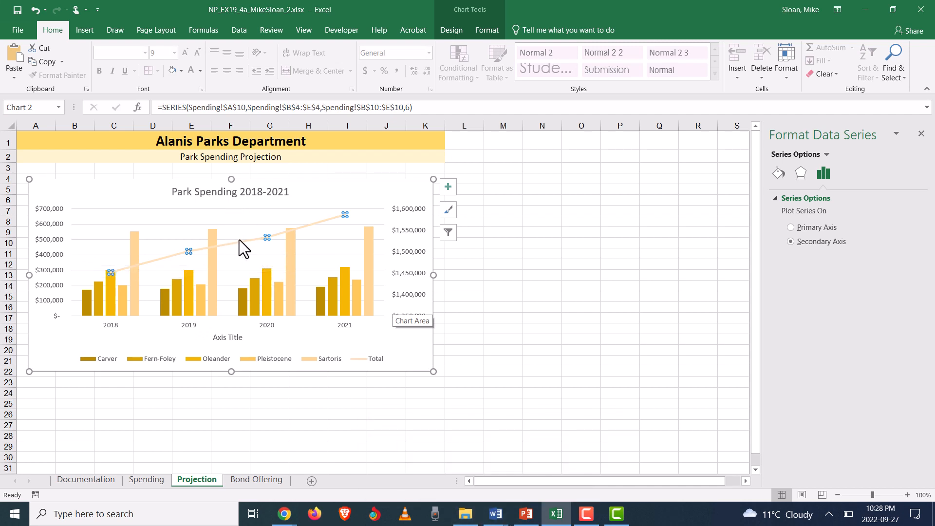
# Examine the available chart elements and preview the secondary horizontal axis on the combo chart without applying it
pyautogui.click(452, 191)
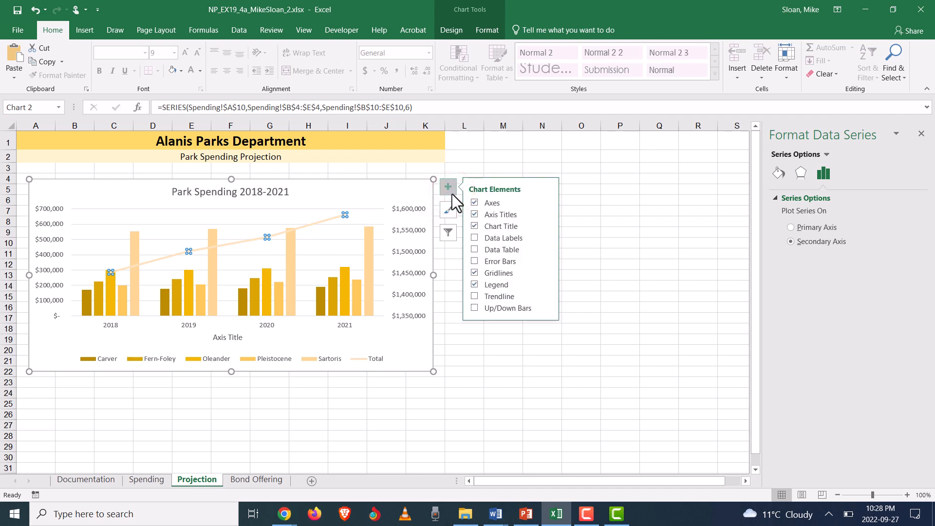
pyautogui.click(453, 31)
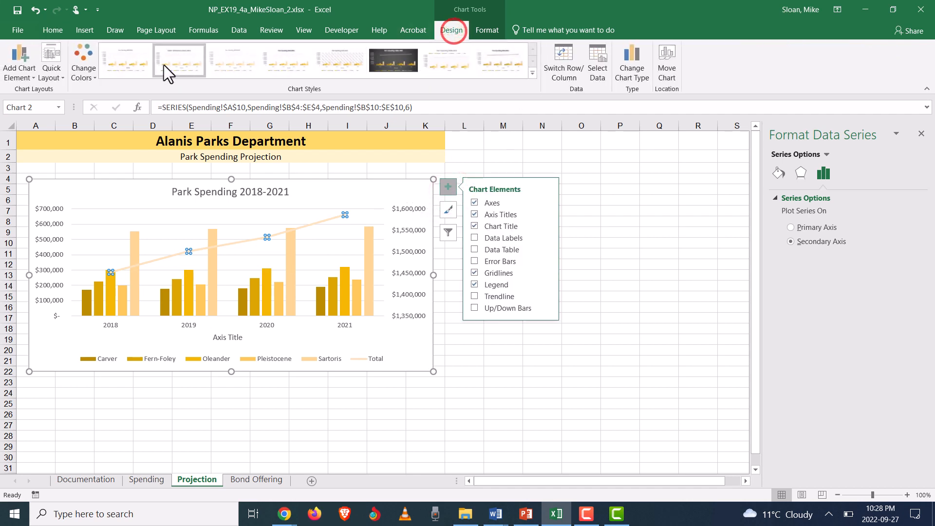
pyautogui.click(11, 76)
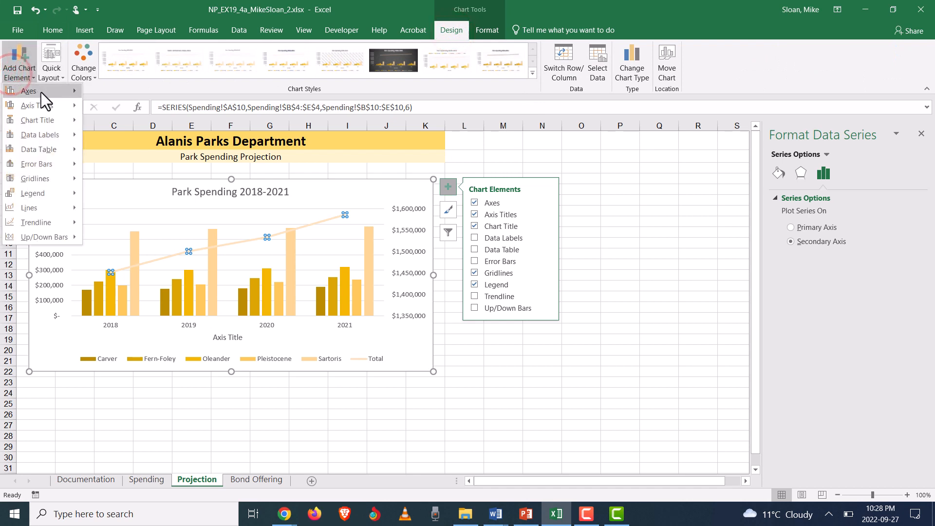
pyautogui.moveTo(41, 92)
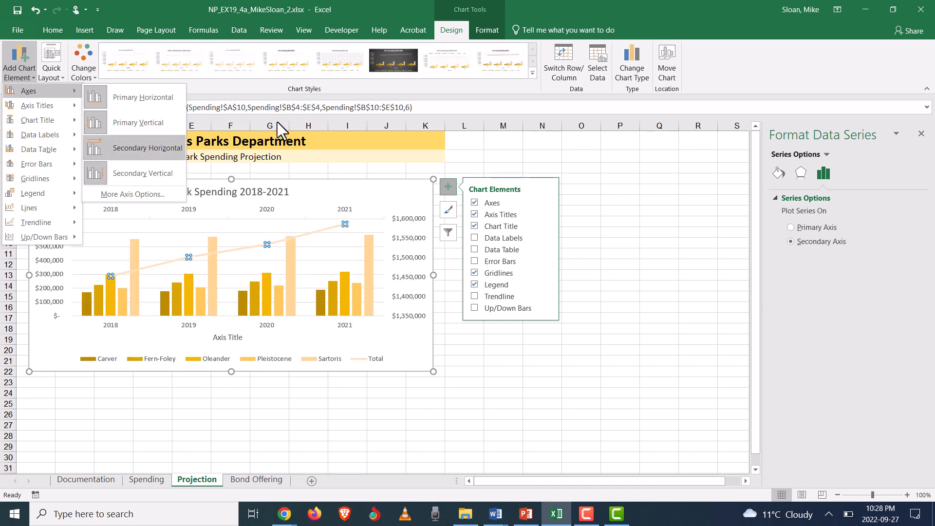
pyautogui.click(624, 217)
# Switch to Instructions_NP_EX19_4a.docx in Word, view the final Projection figure, and locate step 10c about axis titles
pyautogui.click(495, 515)
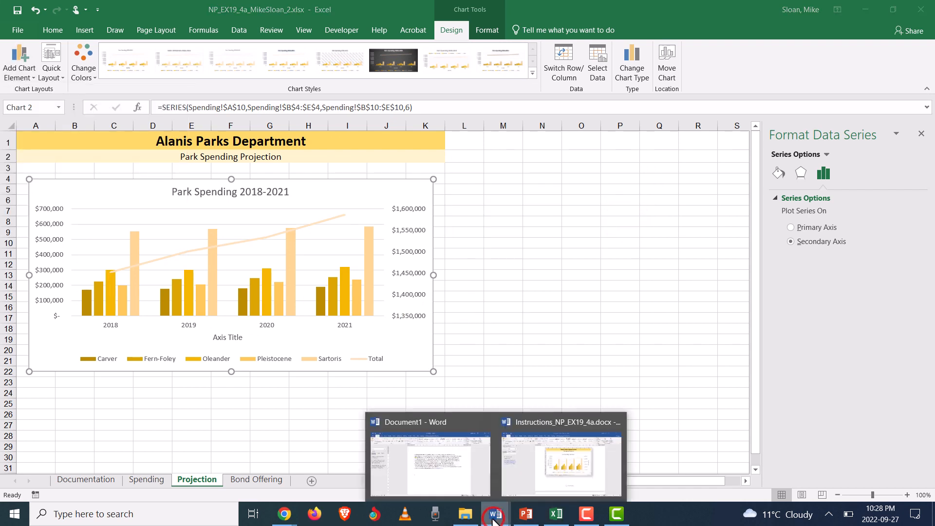
pyautogui.click(541, 449)
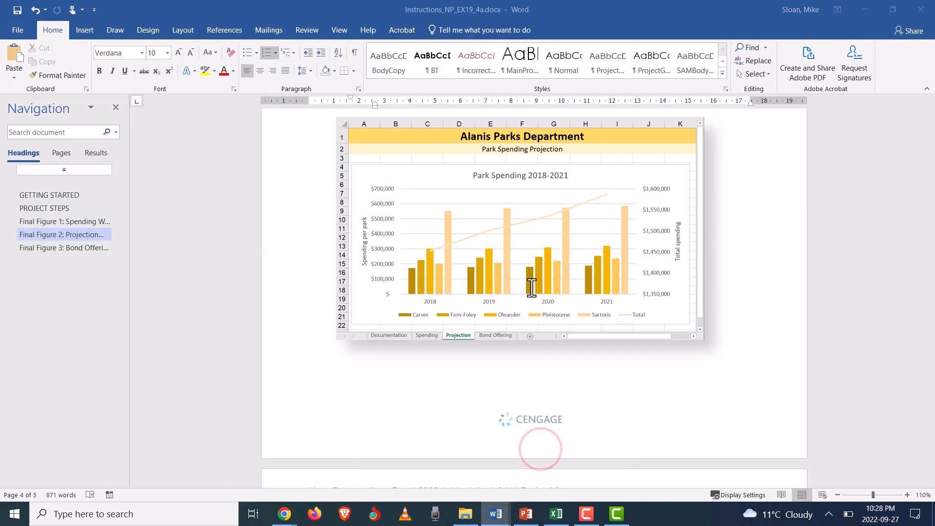
pyautogui.scroll(20, 536, 302)
pyautogui.scroll(1, 549, 326)
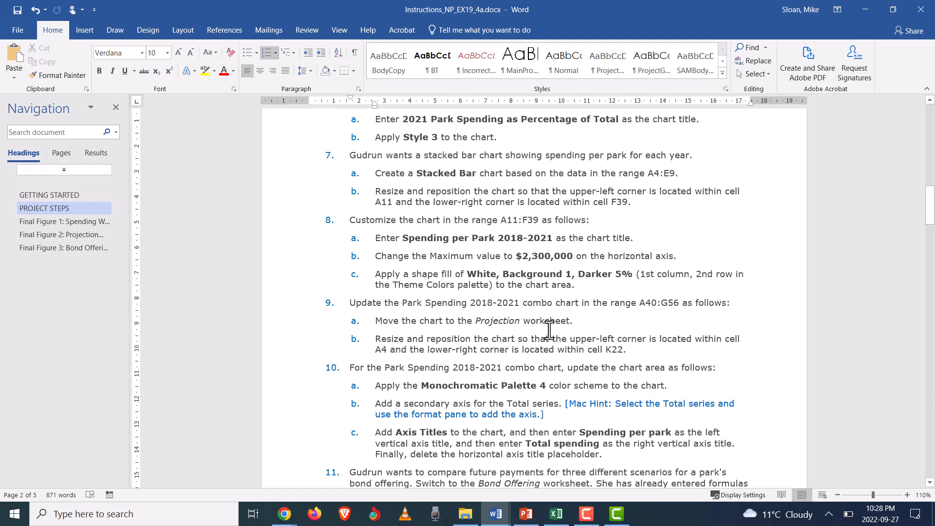
pyautogui.scroll(-5, 549, 330)
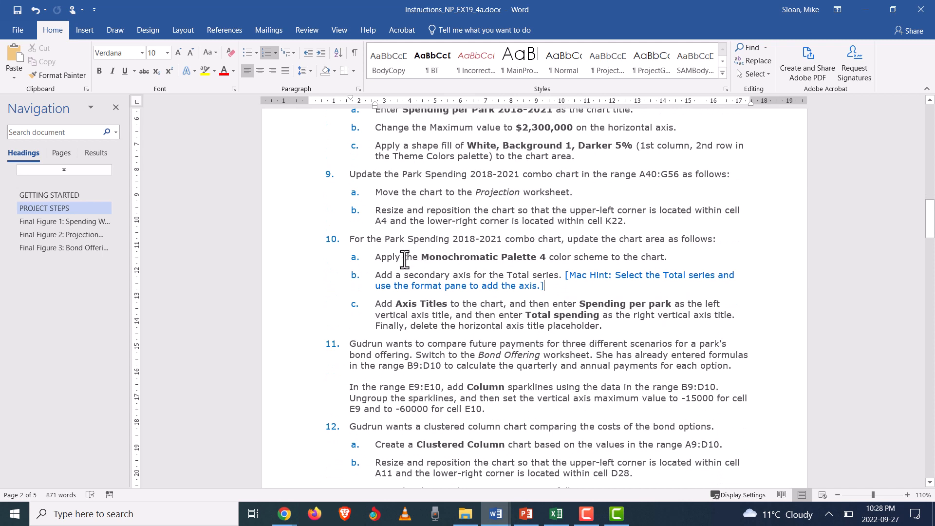
# Copy the bold text Spending per park from step 10c of the Word instructions, and return to the Excel workbook
pyautogui.moveTo(375, 304); pyautogui.dragTo(675, 308)
pyautogui.click(533, 316)
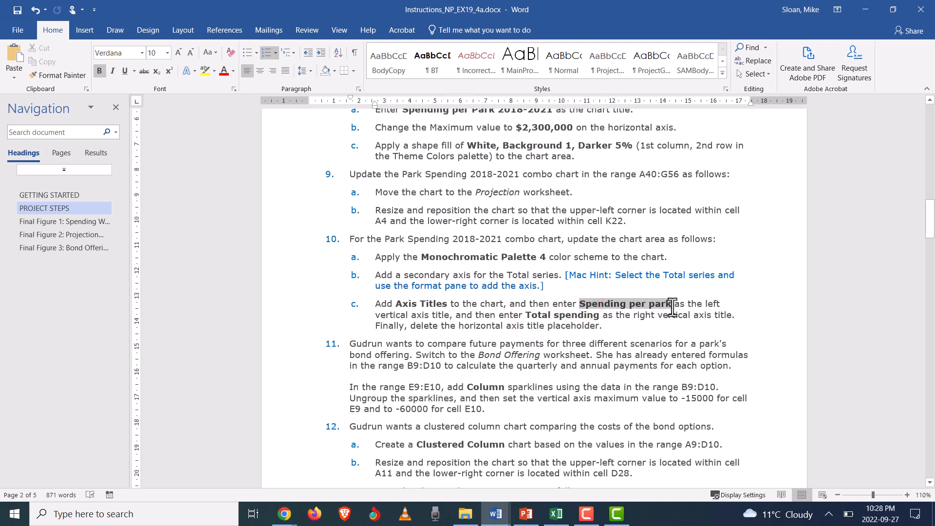
pyautogui.click(632, 314)
pyautogui.click(580, 302)
pyautogui.moveTo(608, 305); pyautogui.dragTo(658, 305)
pyautogui.click(655, 304)
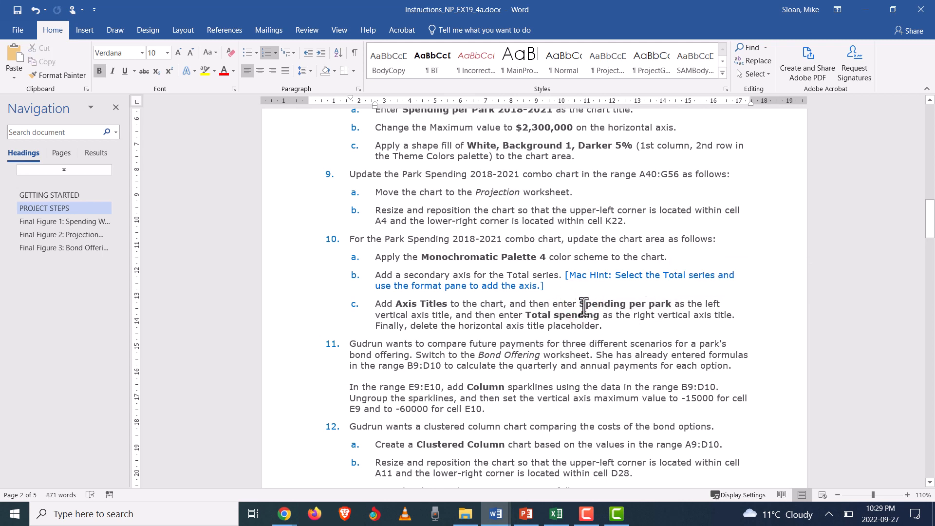
pyautogui.moveTo(580, 304); pyautogui.dragTo(671, 309)
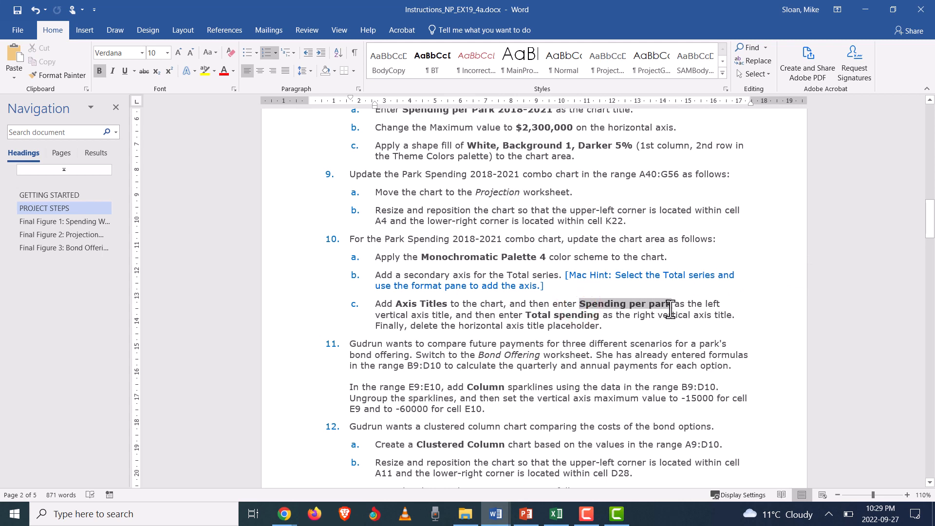
pyautogui.click(656, 304)
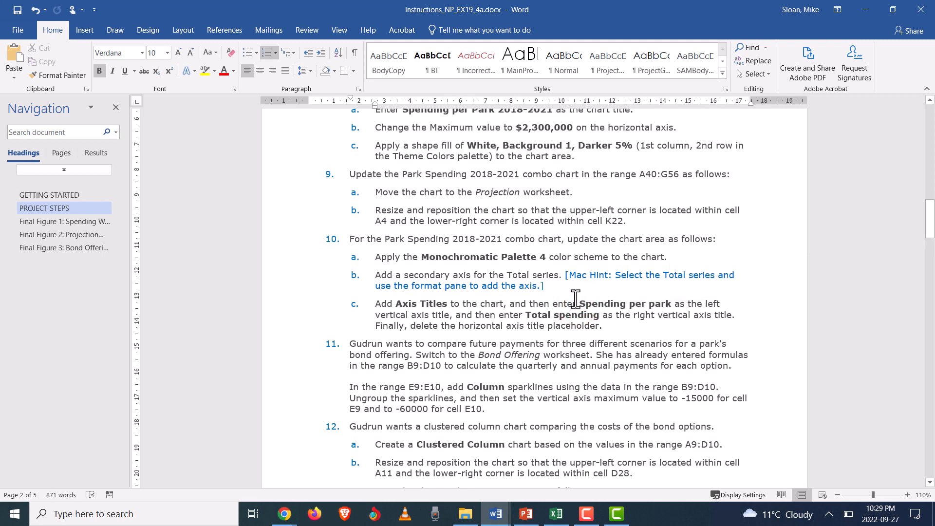
pyautogui.moveTo(581, 304); pyautogui.dragTo(672, 309)
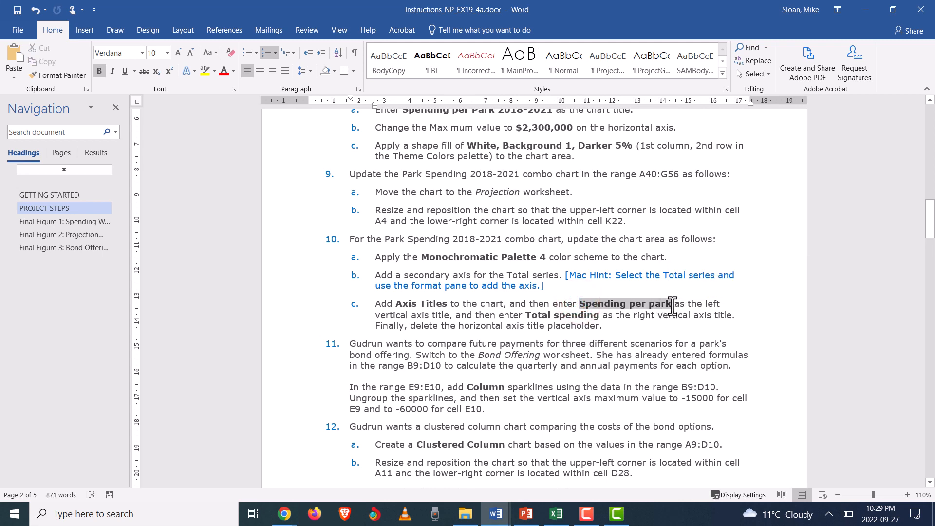
pyautogui.rightClick(672, 306)
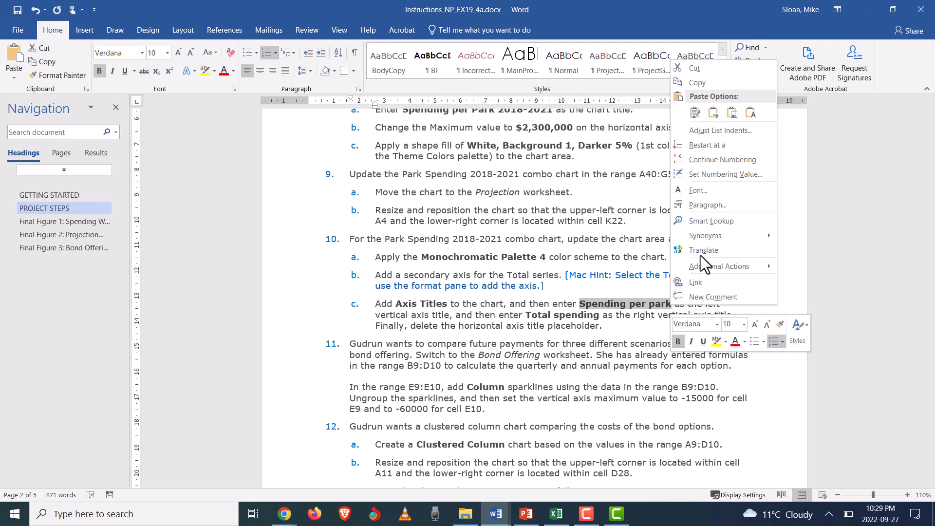
pyautogui.click(696, 83)
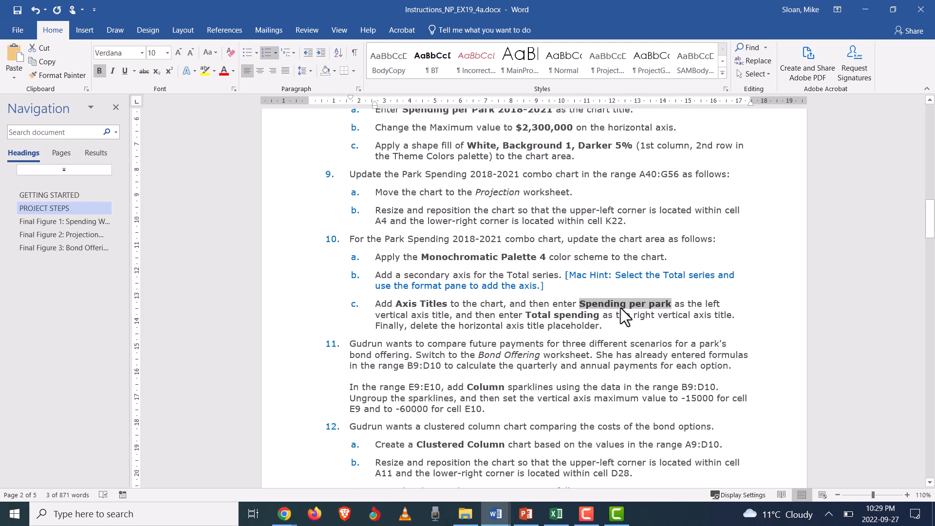
pyautogui.hotkey('alt', 'Tab')
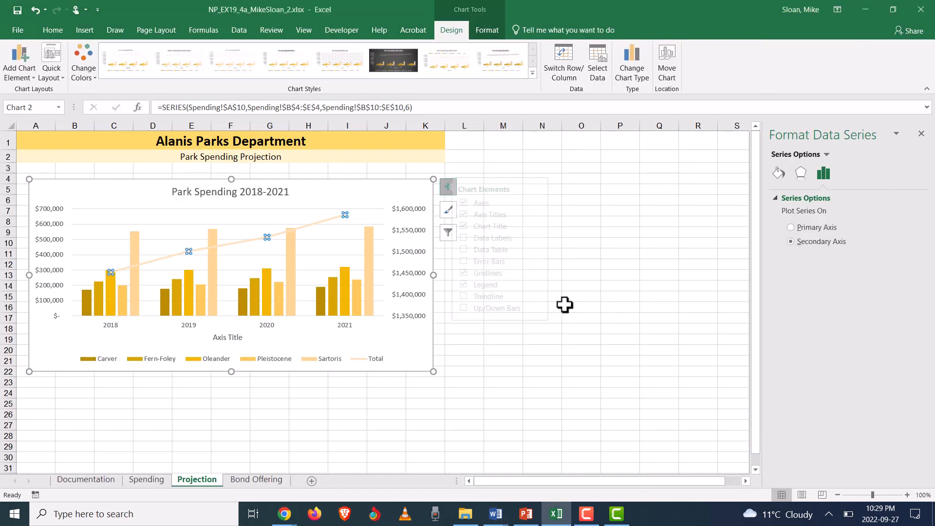
pyautogui.hotkey('alt', 'Tab')
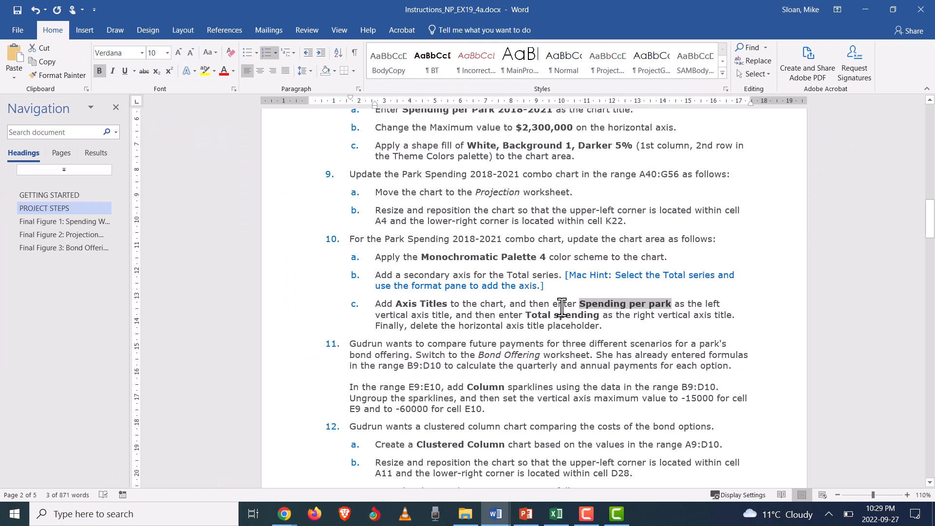
pyautogui.hotkey('alt', 'Tab')
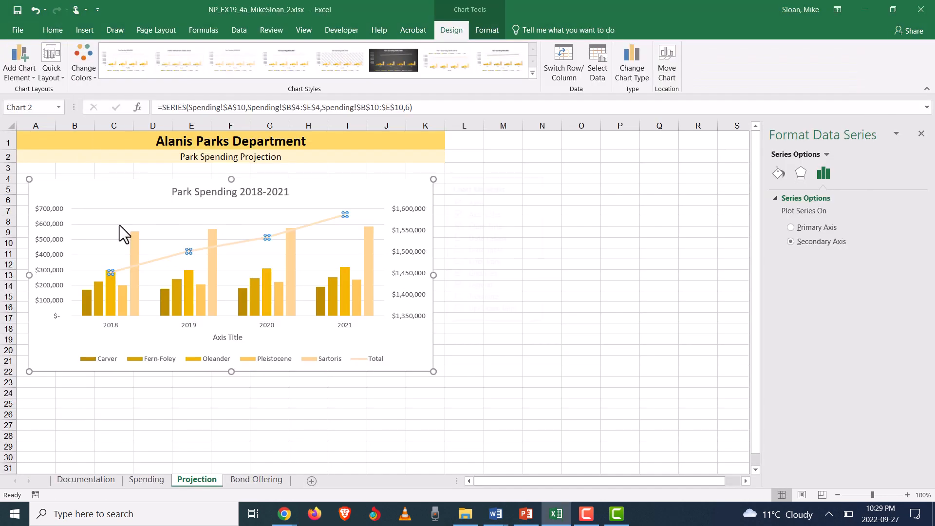
# Examine the axis, tick mark, label and number formatting options of the combo chart's primary vertical axis
pyautogui.click(51, 253)
pyautogui.rightClick(48, 247)
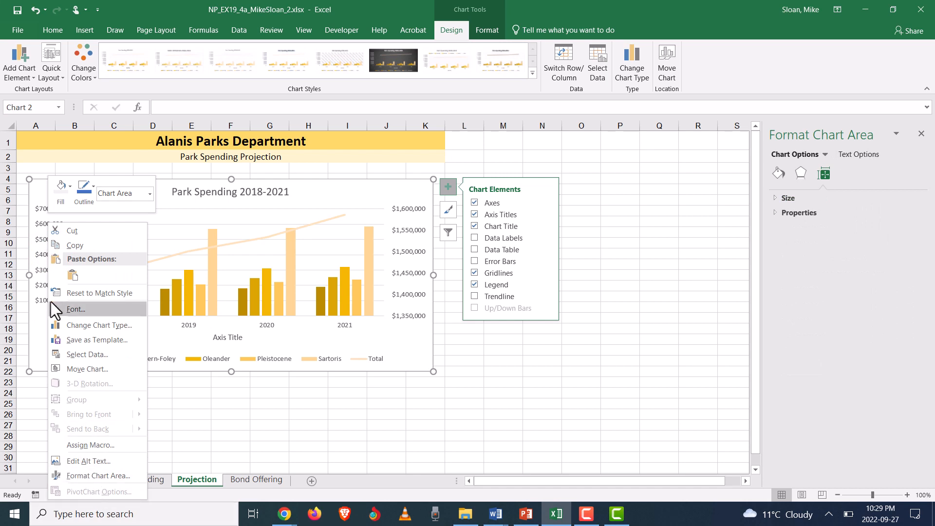
pyautogui.click(40, 272)
pyautogui.click(42, 272)
pyautogui.rightClick(43, 277)
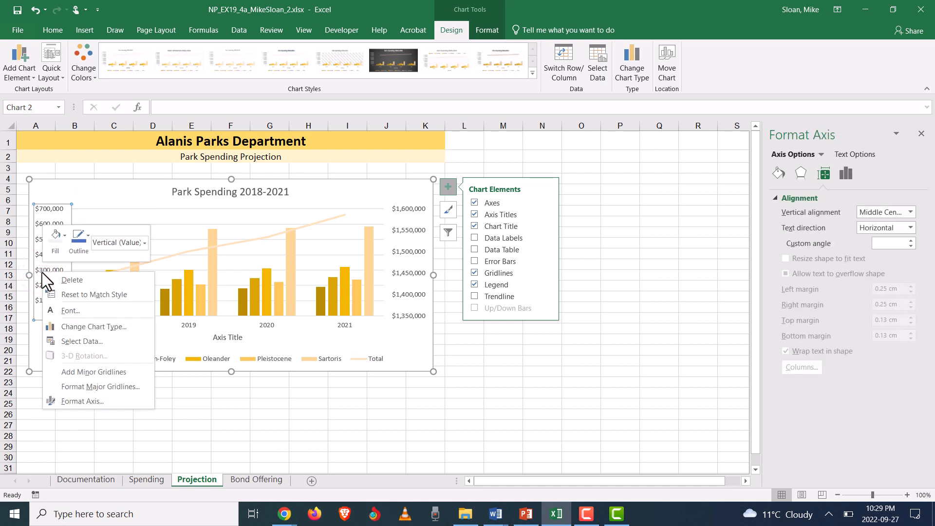
pyautogui.click(106, 400)
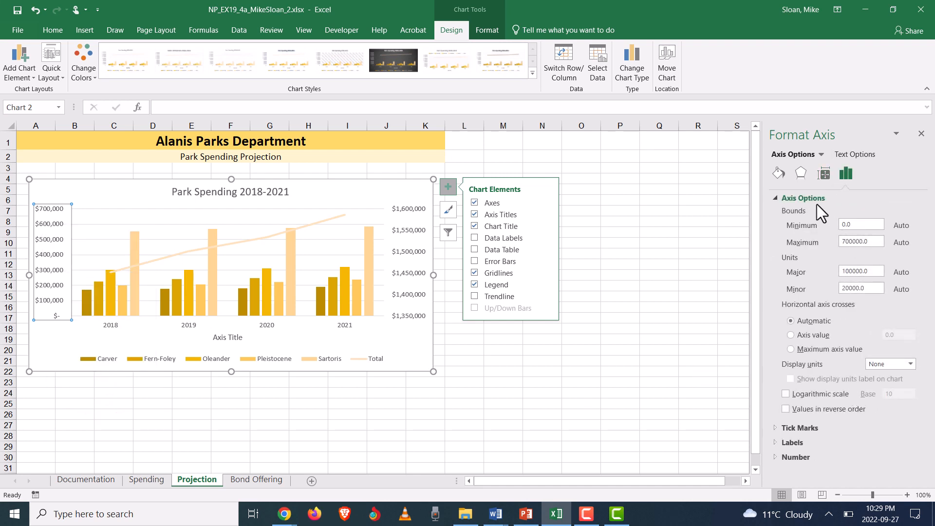
pyautogui.click(776, 199)
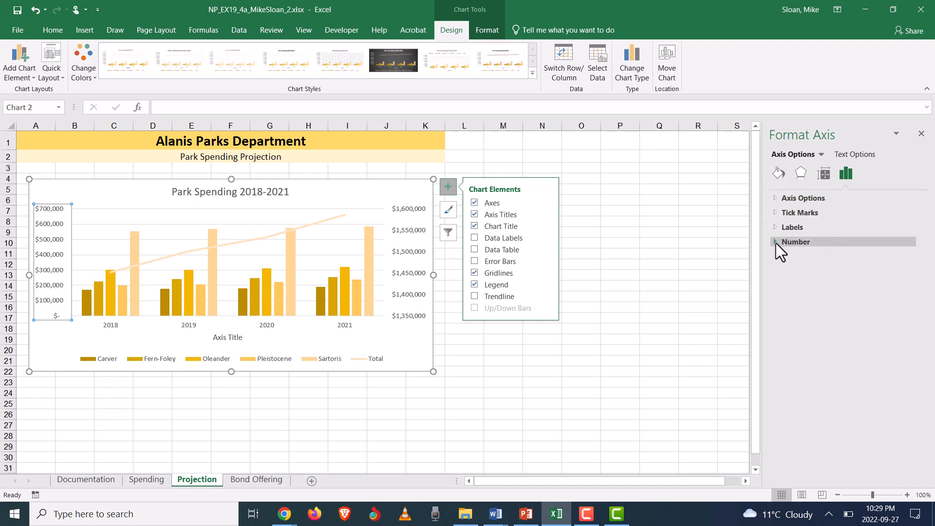
pyautogui.click(777, 244)
pyautogui.click(775, 228)
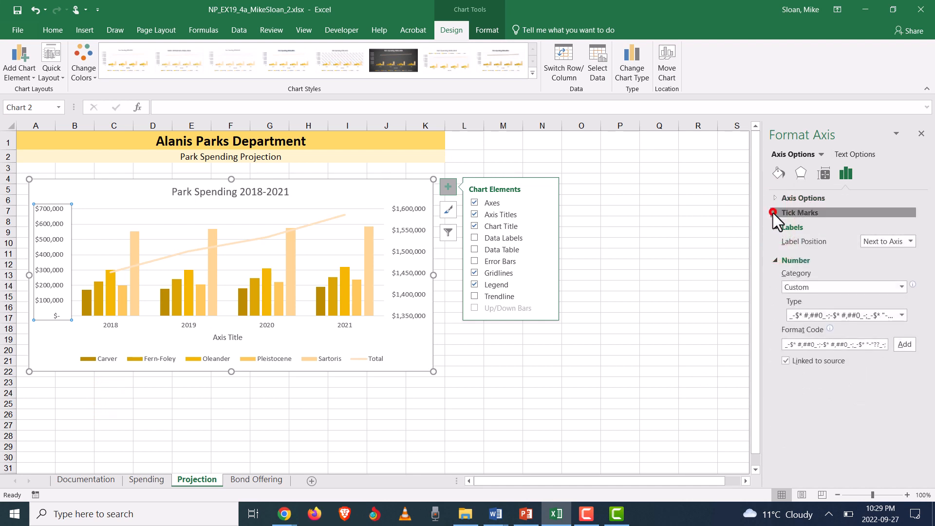
pyautogui.click(773, 213)
pyautogui.click(775, 197)
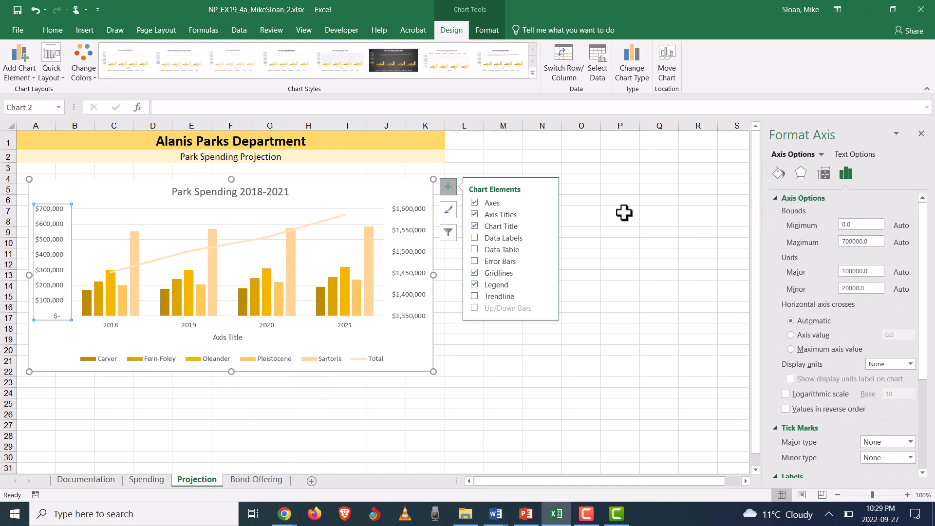
# Add a primary vertical axis title to the combo chart and paste Spending per park into it as text only
pyautogui.click(20, 70)
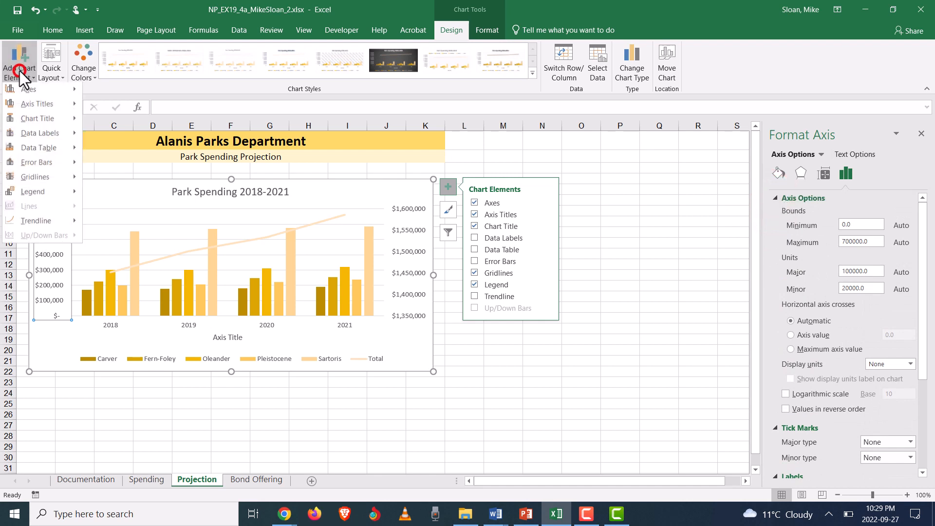
pyautogui.moveTo(44, 107)
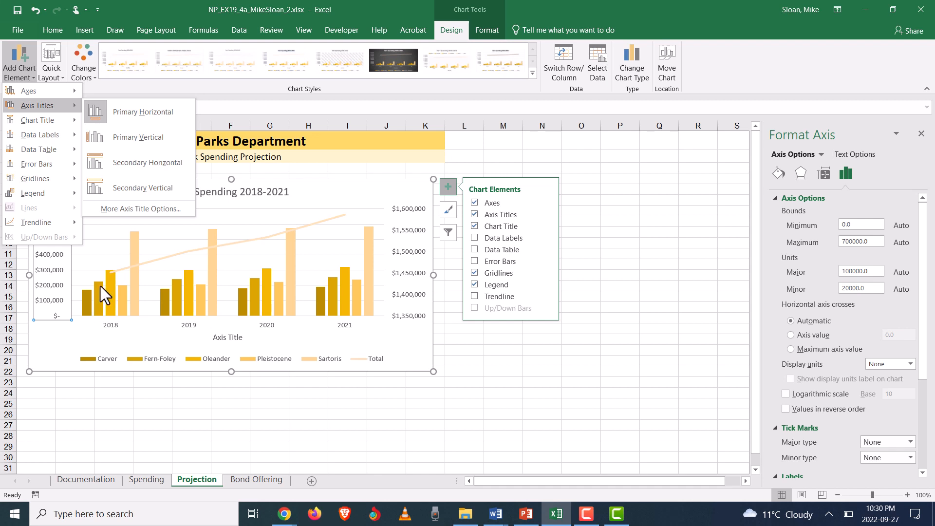
pyautogui.click(170, 143)
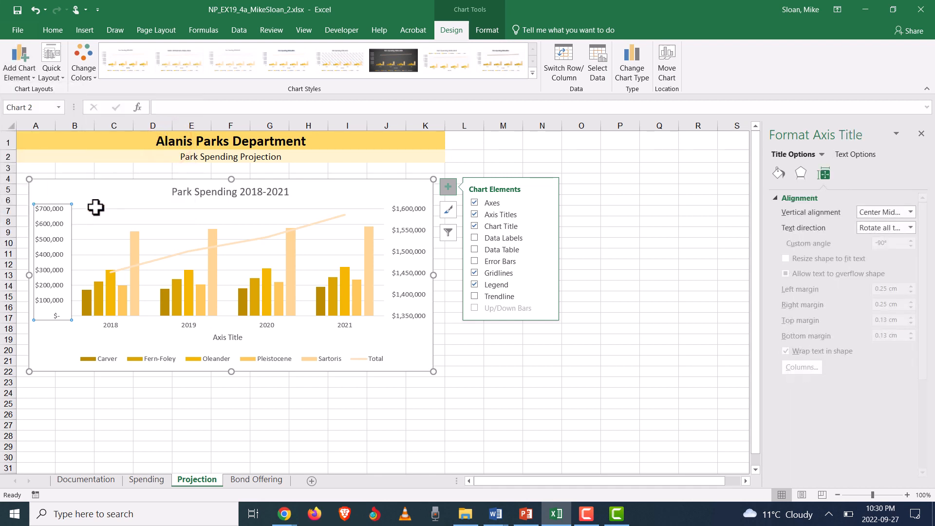
pyautogui.moveTo(43, 278); pyautogui.dragTo(41, 242)
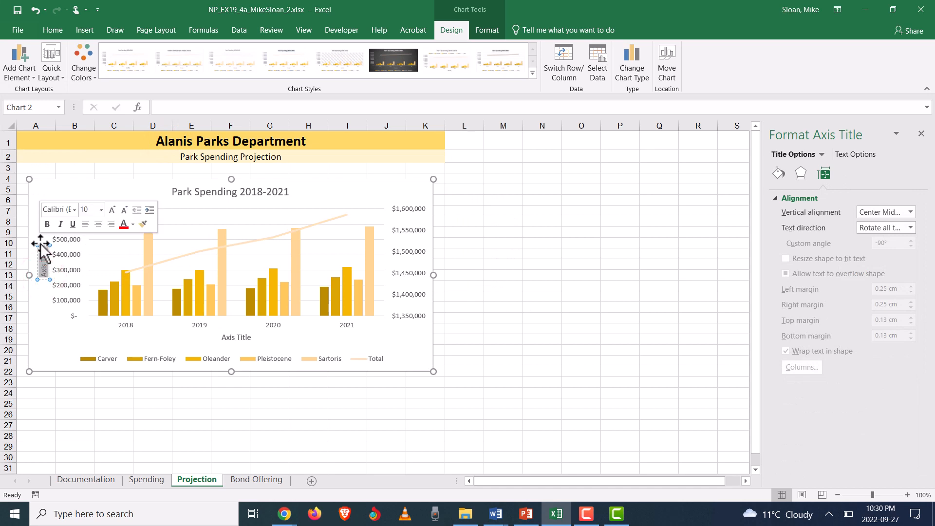
pyautogui.hotkey('ctrl', 'v')
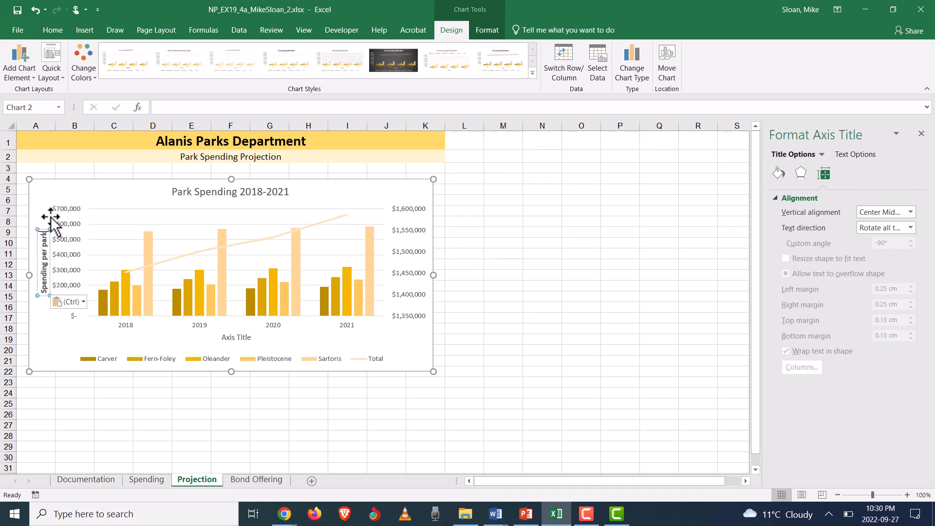
pyautogui.click(74, 301)
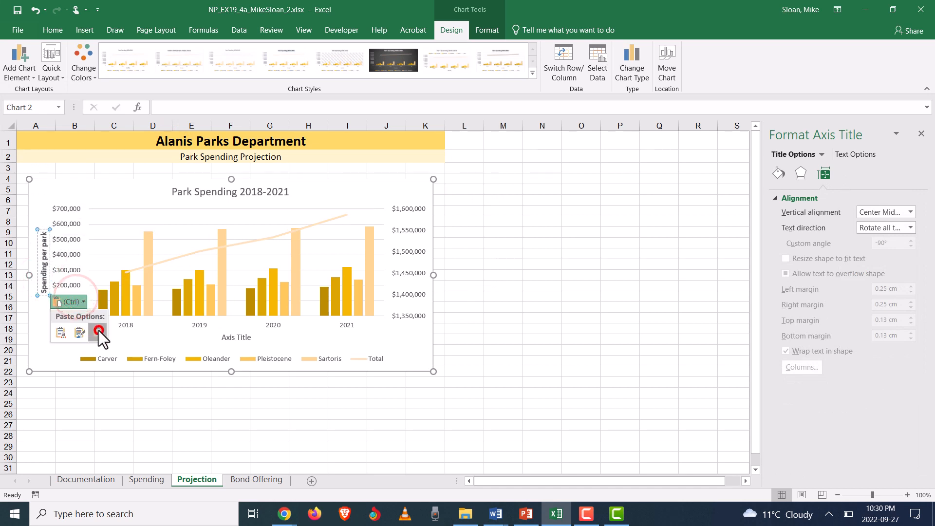
pyautogui.click(98, 333)
pyautogui.click(40, 206)
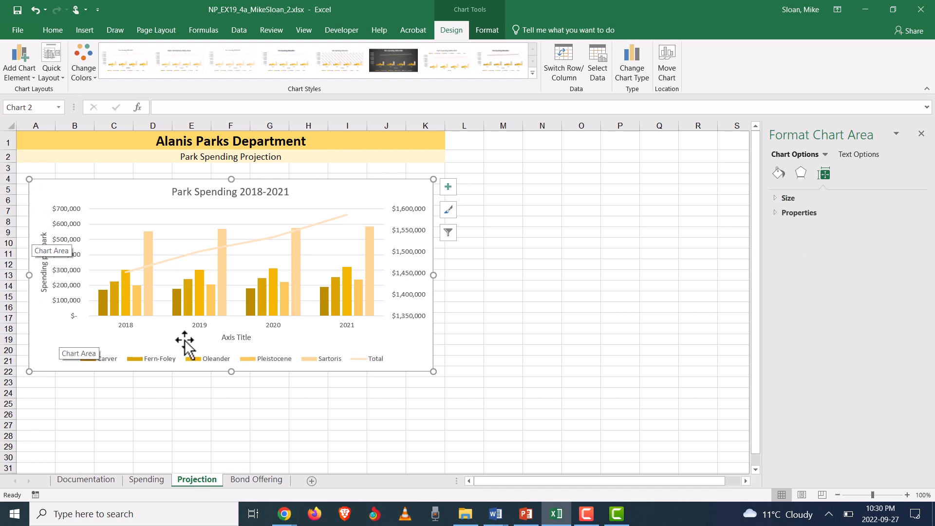
# Recheck step 10c in Word, and in Excel review the primary vertical axis's label and number formatting options
pyautogui.hotkey('alt', 'Tab')
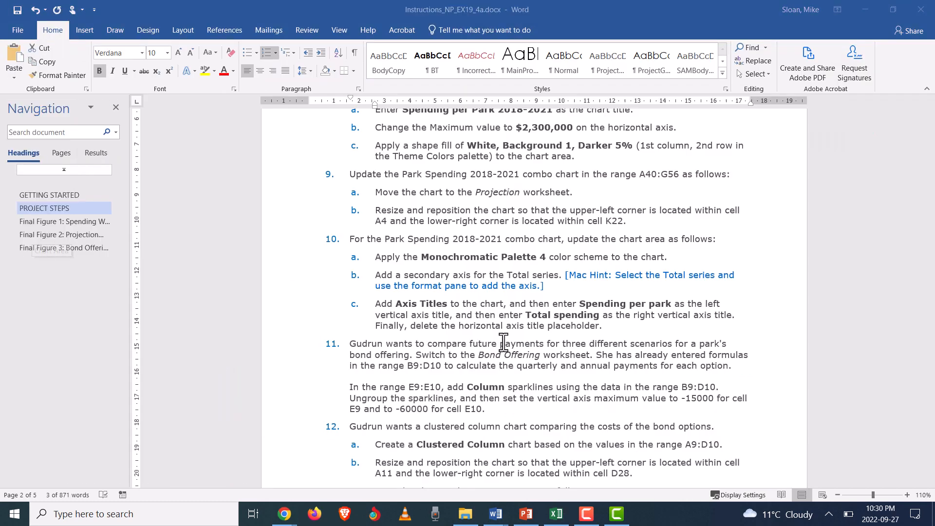
pyautogui.hotkey('alt', 'Tab')
pyautogui.click(70, 257)
pyautogui.rightClick(71, 259)
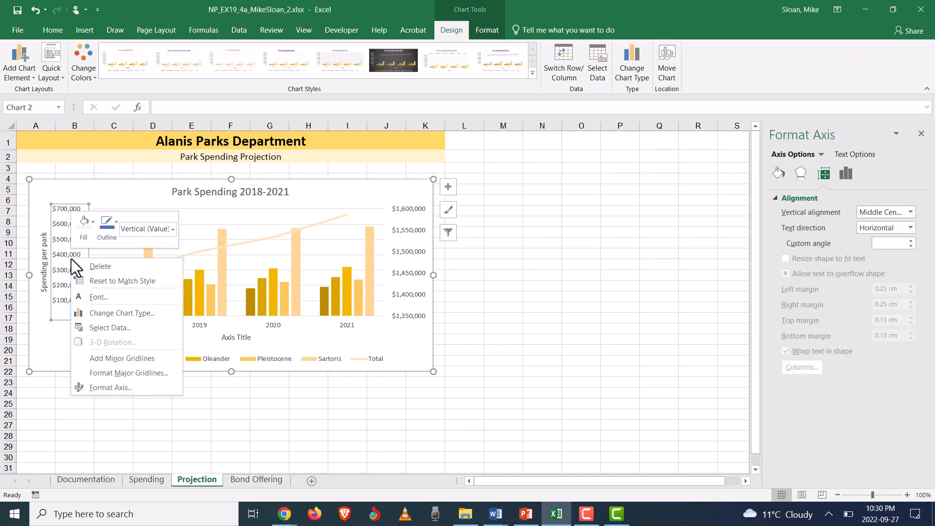
pyautogui.click(126, 387)
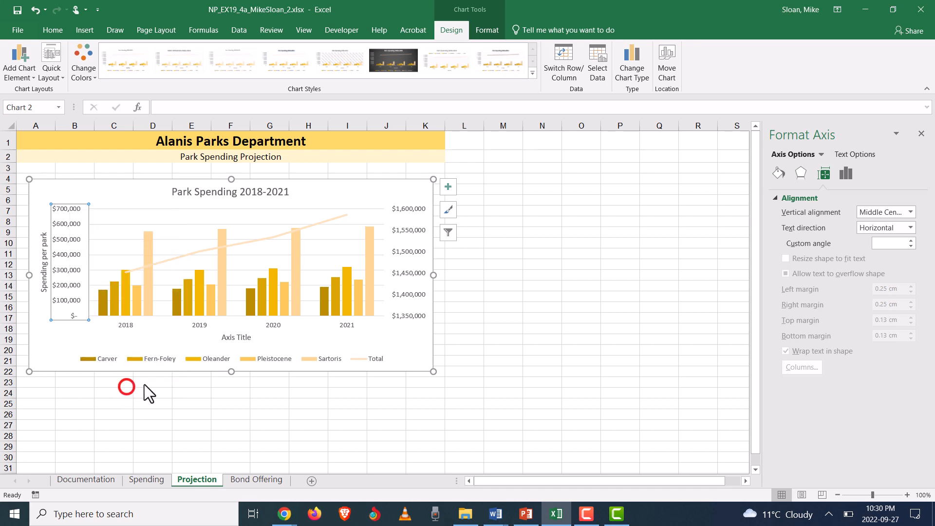
pyautogui.click(776, 457)
pyautogui.click(775, 442)
pyautogui.scroll(-3, 773, 441)
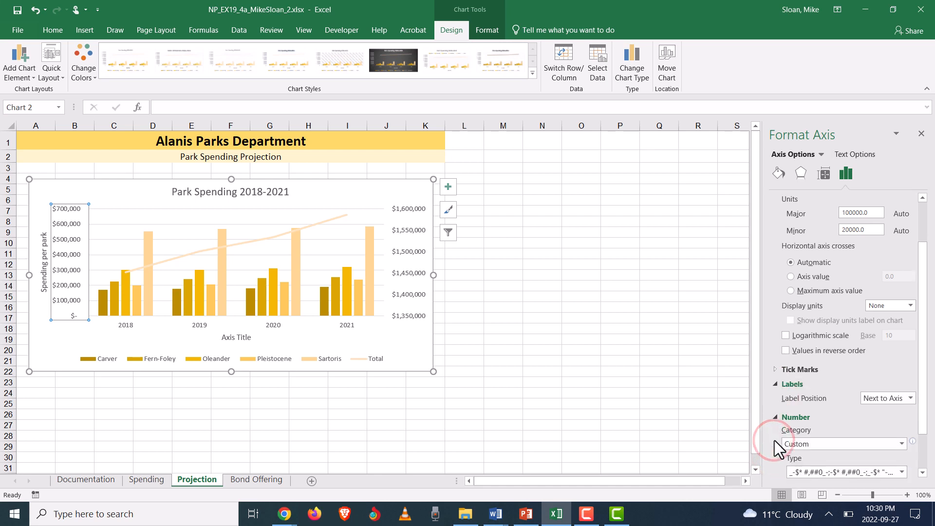
# Delete the horizontal axis title placeholder from the combo chart
pyautogui.click(26, 74)
pyautogui.moveTo(42, 104)
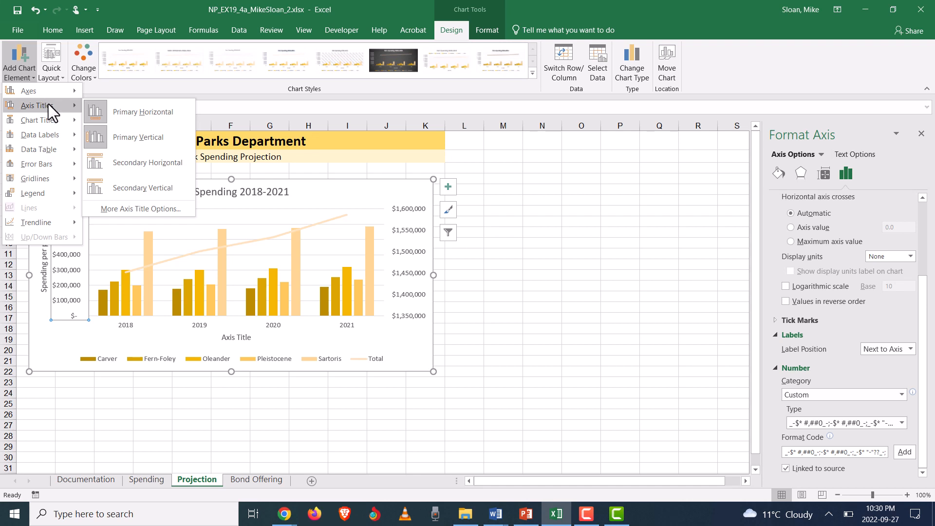
pyautogui.click(167, 213)
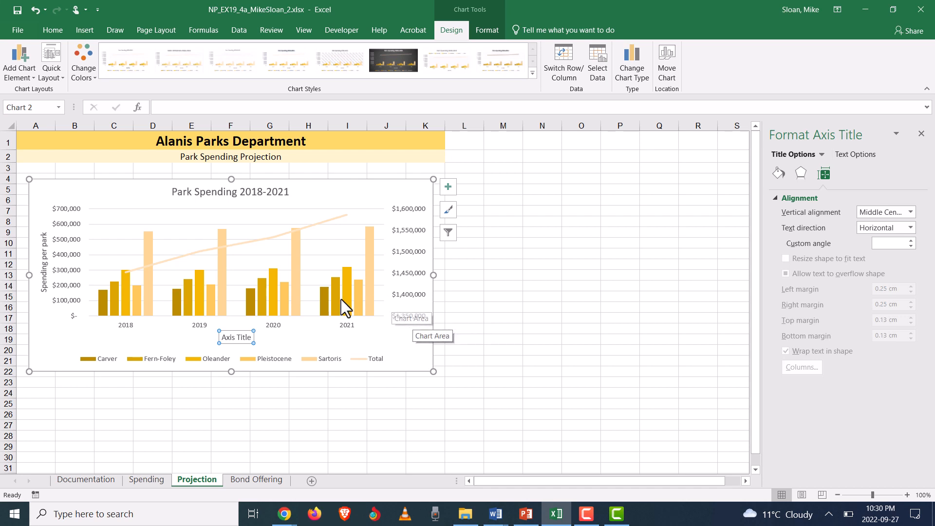
pyautogui.click(231, 343)
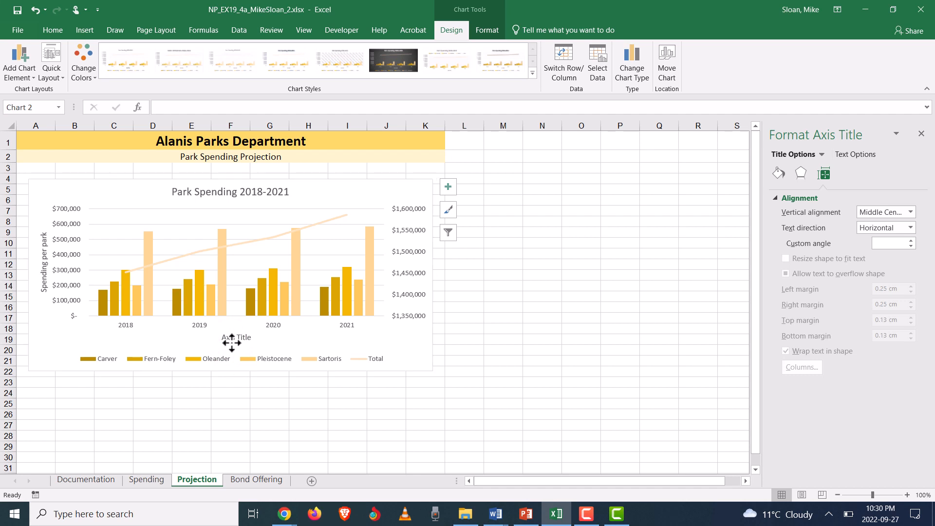
pyautogui.press('Delete')
# Add a secondary vertical axis title to the Park Spending combo chart
pyautogui.click(404, 261)
pyautogui.click(119, 191)
pyautogui.click(22, 73)
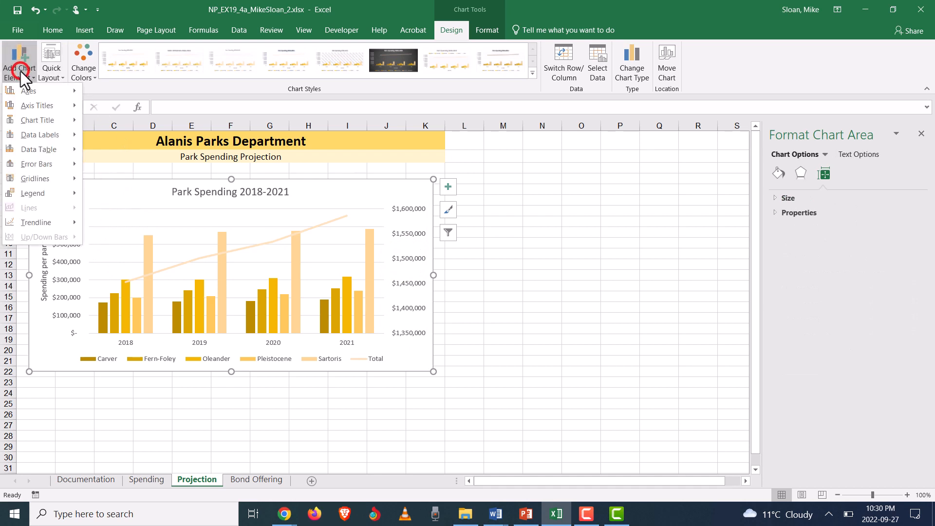
pyautogui.moveTo(30, 104)
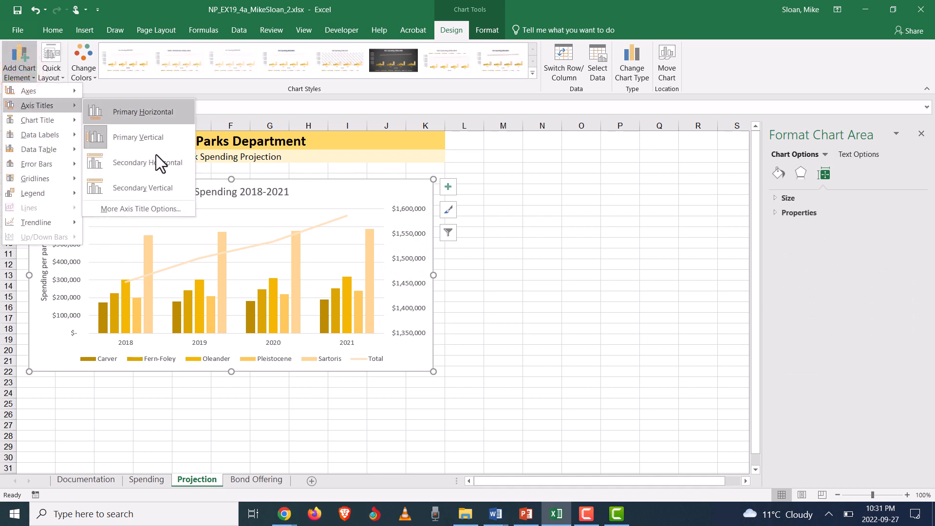
pyautogui.click(170, 187)
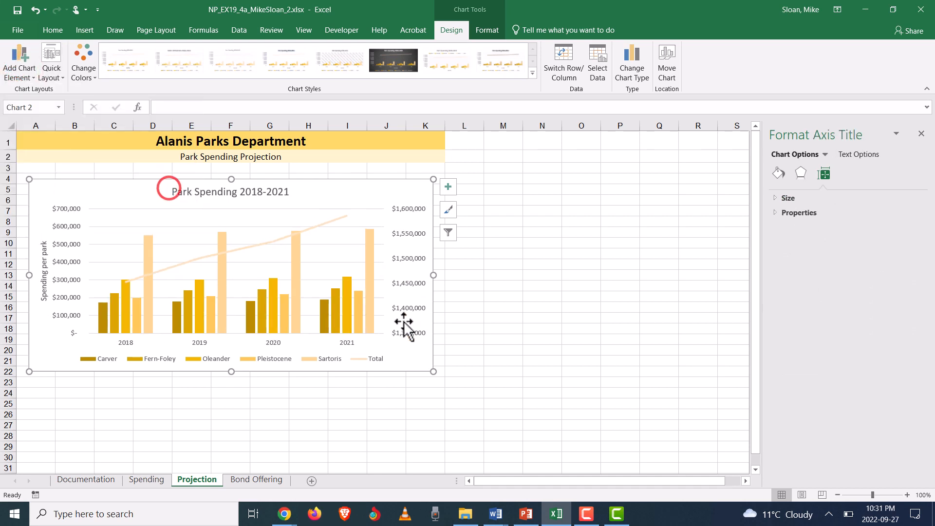
# Check the title wording in the Word instructions, and in Excel replace the secondary vertical axis title's placeholder with Total Spending
pyautogui.hotkey('alt', 'Tab')
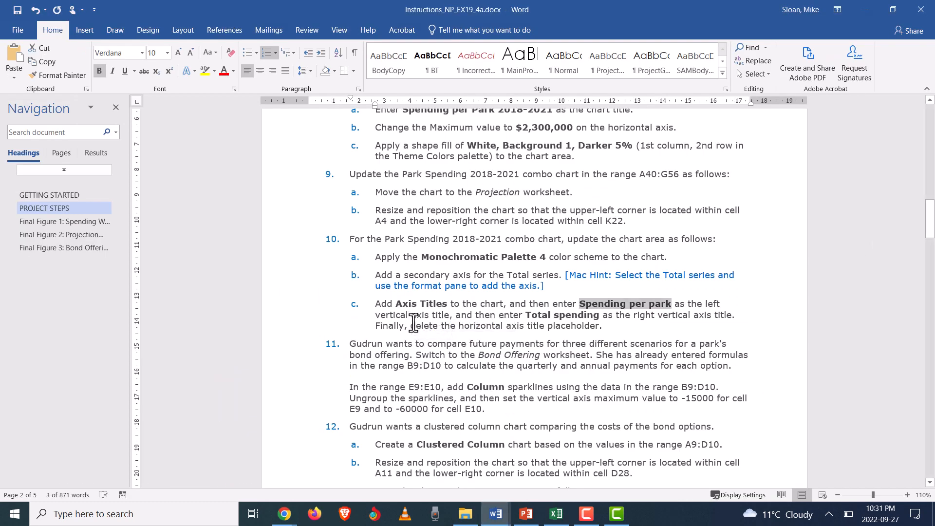
pyautogui.hotkey('alt', 'Tab')
pyautogui.moveTo(420, 281); pyautogui.dragTo(419, 254)
pyautogui.press('BackSpace')
pyautogui.write('Total Spending')
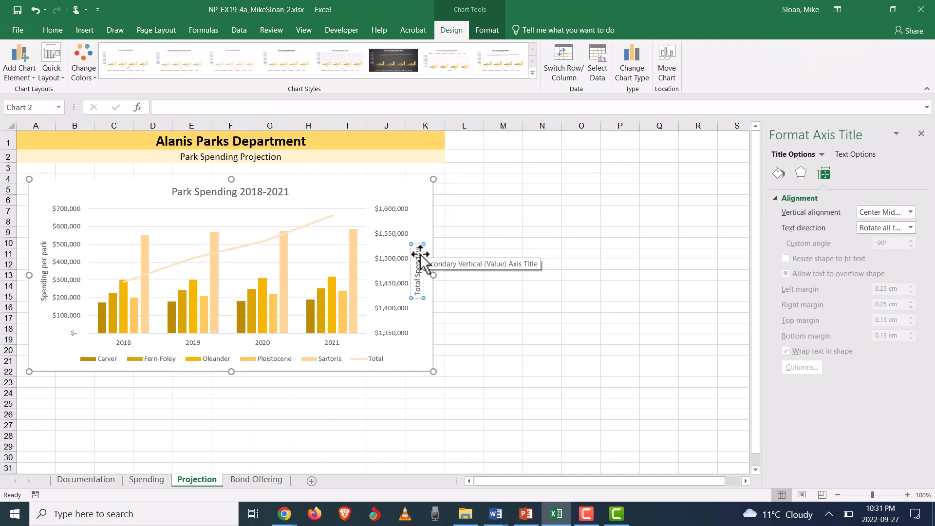
# Review the secondary vertical axis's tick mark, label, number and text options, and inspect the Total series's axis setting
pyautogui.click(423, 219)
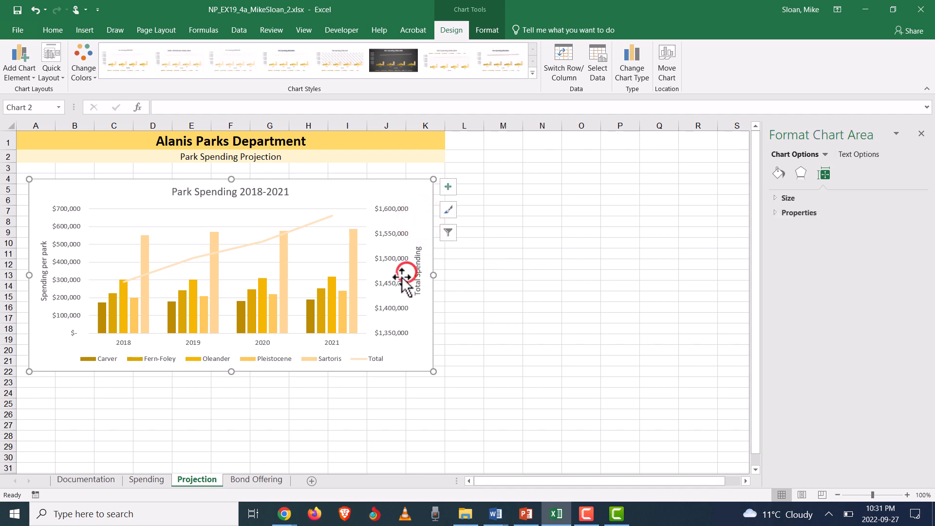
pyautogui.click(391, 232)
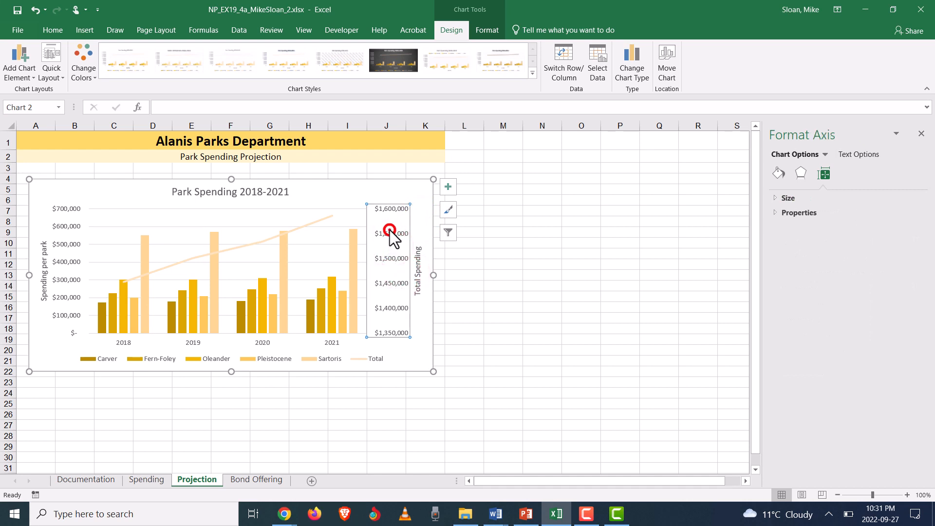
pyautogui.rightClick(390, 232)
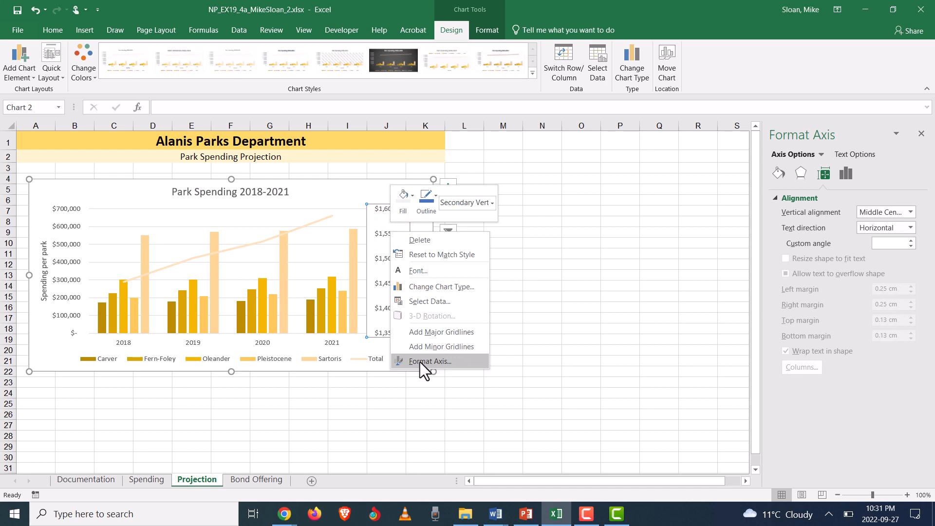
pyautogui.click(420, 362)
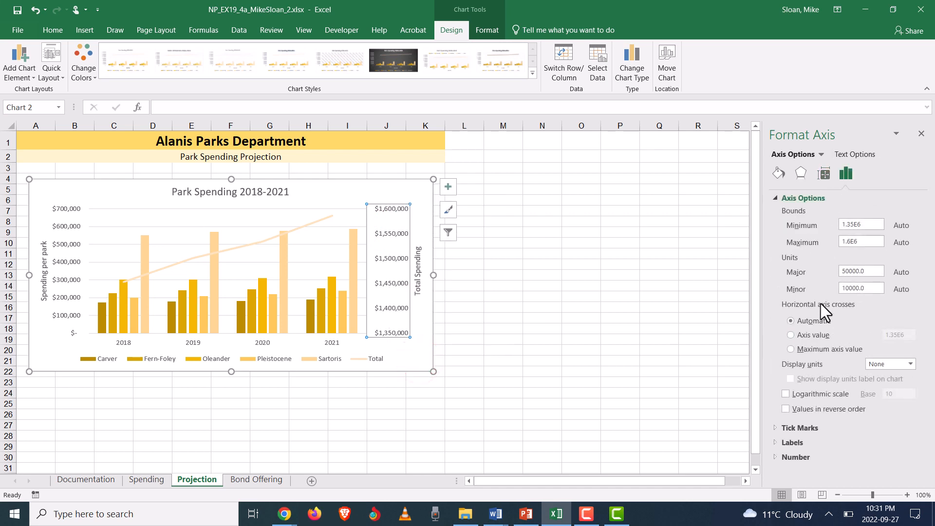
pyautogui.click(775, 429)
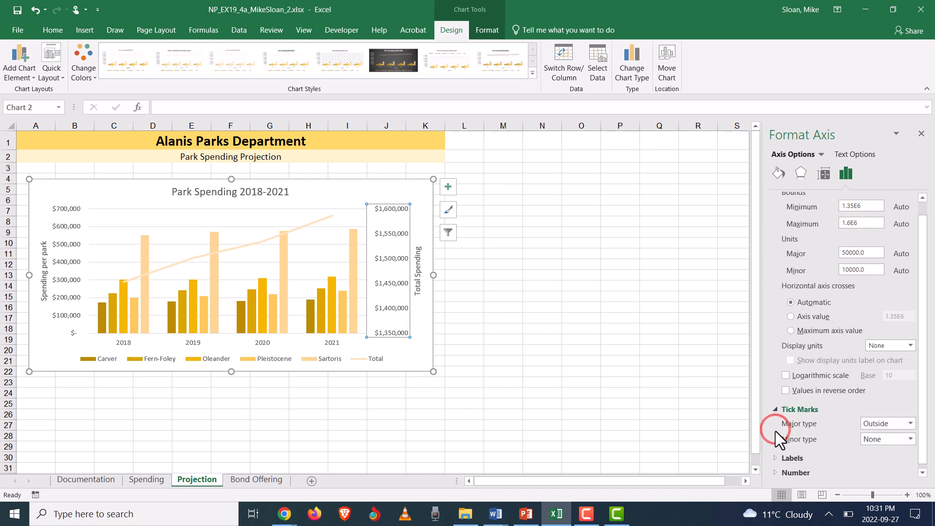
pyautogui.click(776, 459)
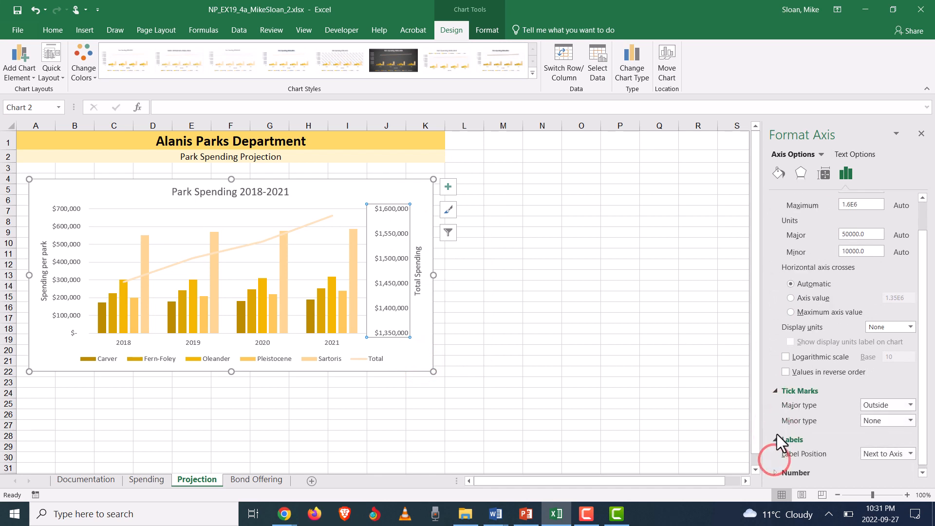
pyautogui.click(776, 473)
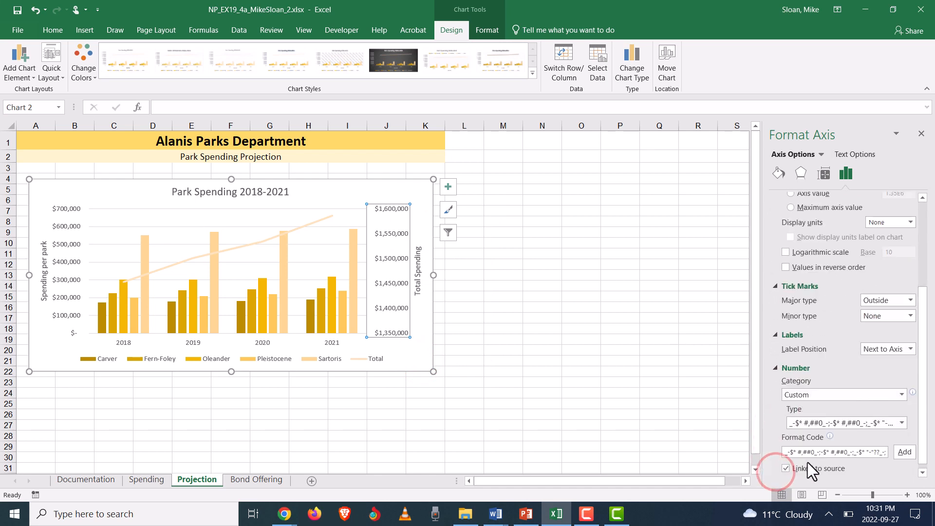
pyautogui.scroll(3, 812, 214)
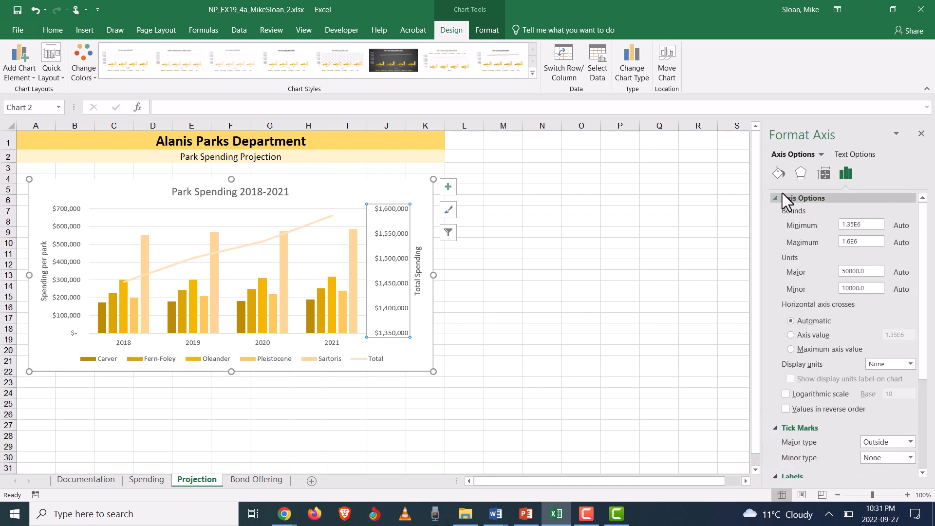
pyautogui.click(853, 154)
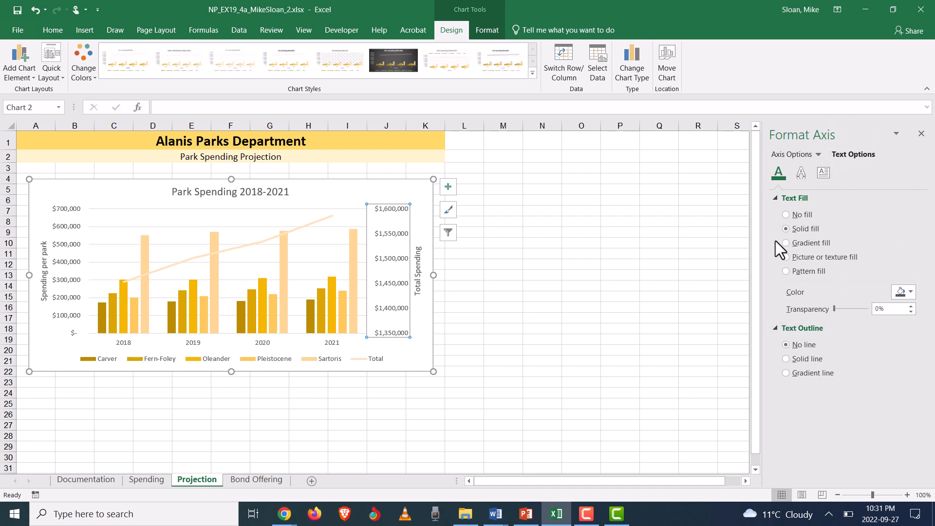
pyautogui.click(323, 221)
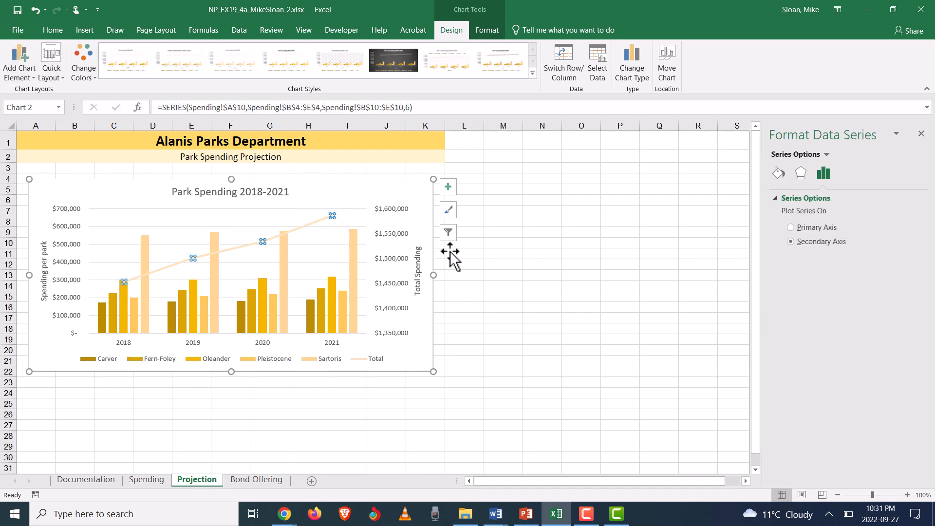
# Switch to the Instructions_NP_EX19_4a document in Word and read steps 10c to 13, focusing on step 11's Bond Offering sparklines
pyautogui.click(497, 514)
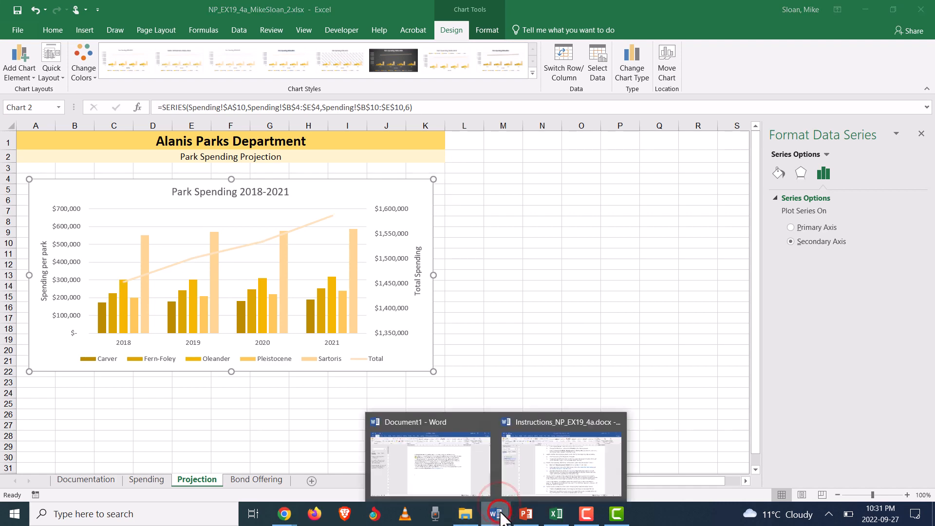
pyautogui.click(534, 480)
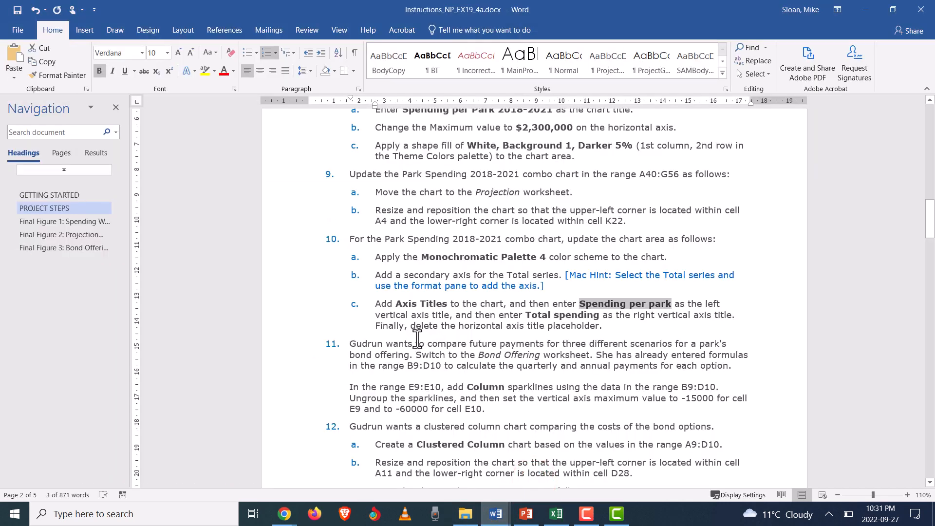
pyautogui.click(405, 326)
pyautogui.scroll(-4, 400, 336)
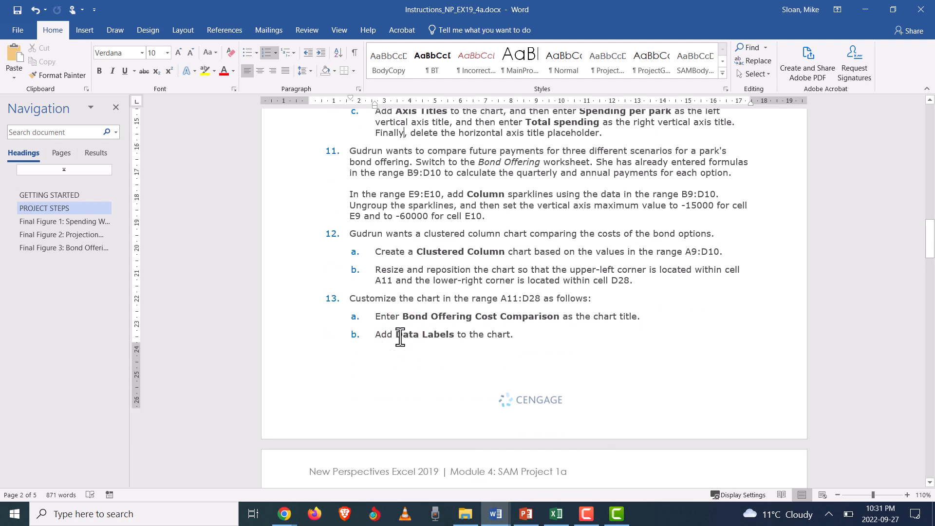
pyautogui.scroll(-3, 400, 337)
pyautogui.scroll(5, 400, 341)
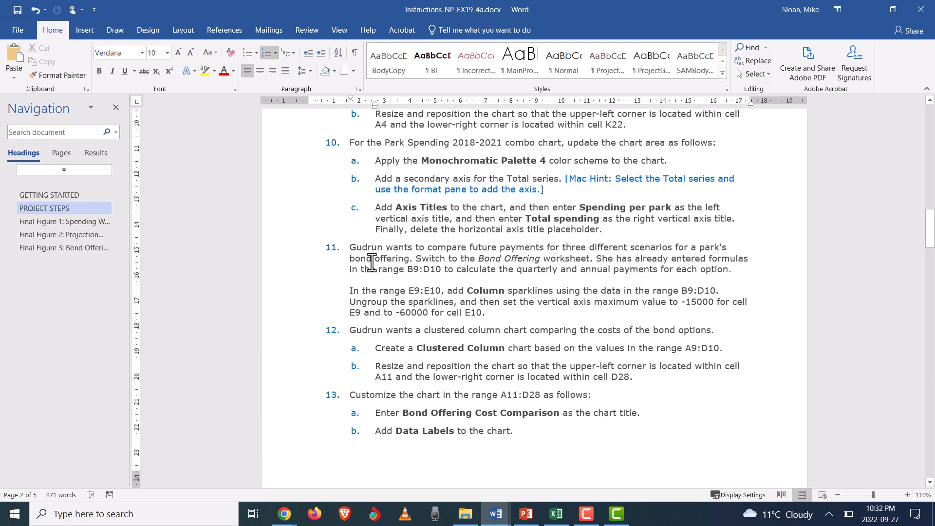
pyautogui.click(347, 247)
pyautogui.moveTo(361, 252); pyautogui.dragTo(499, 324)
pyautogui.click(499, 317)
pyautogui.click(396, 246)
pyautogui.click(469, 249)
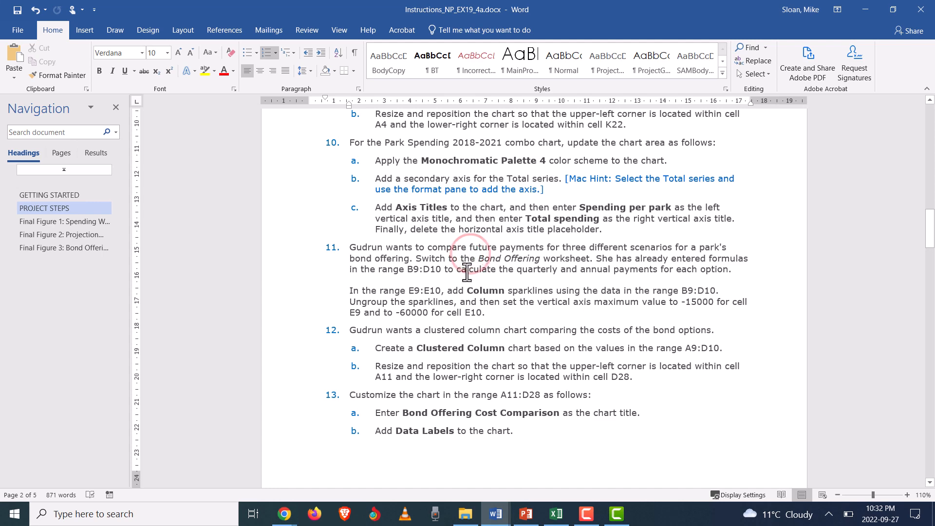
# Open the Bond Offering worksheet in Excel, and recheck step 11's sparkline instructions in Word
pyautogui.hotkey('alt', 'Tab')
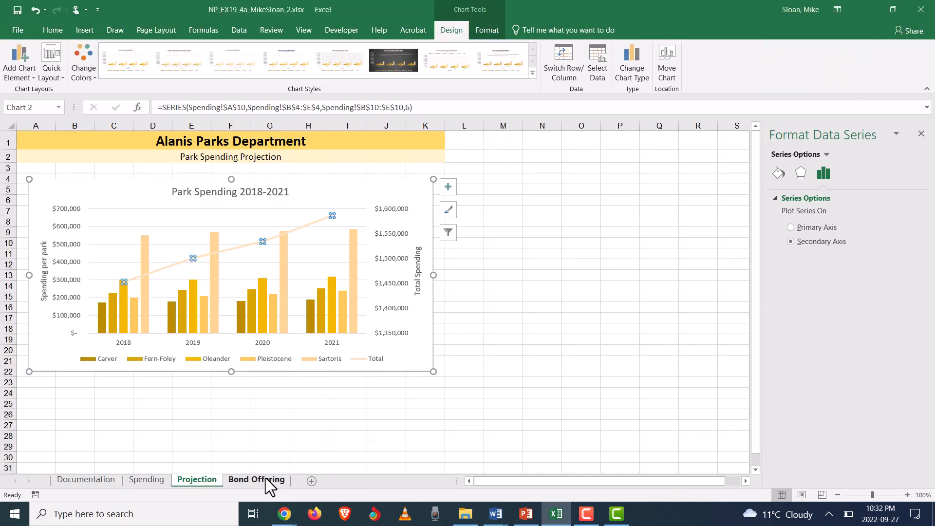
pyautogui.click(265, 478)
pyautogui.hotkey('alt', 'Tab')
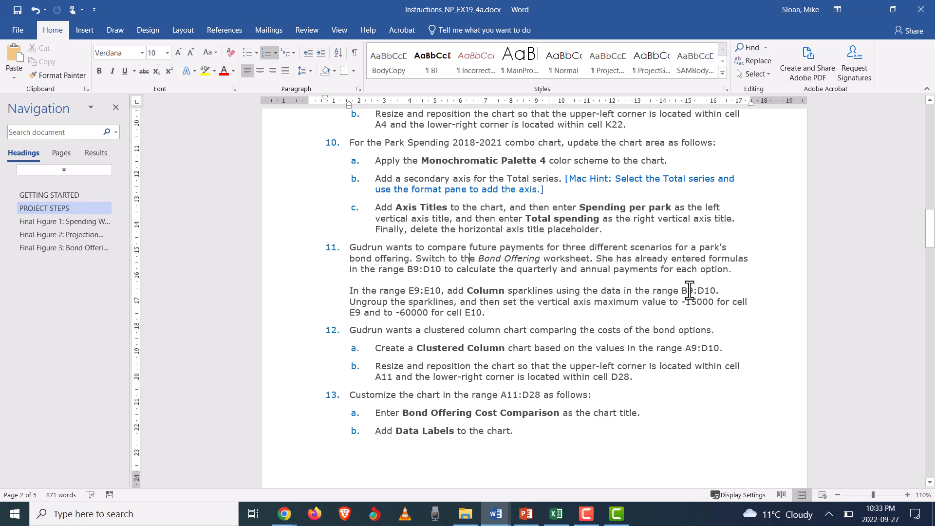
pyautogui.hotkey('alt', 'Tab')
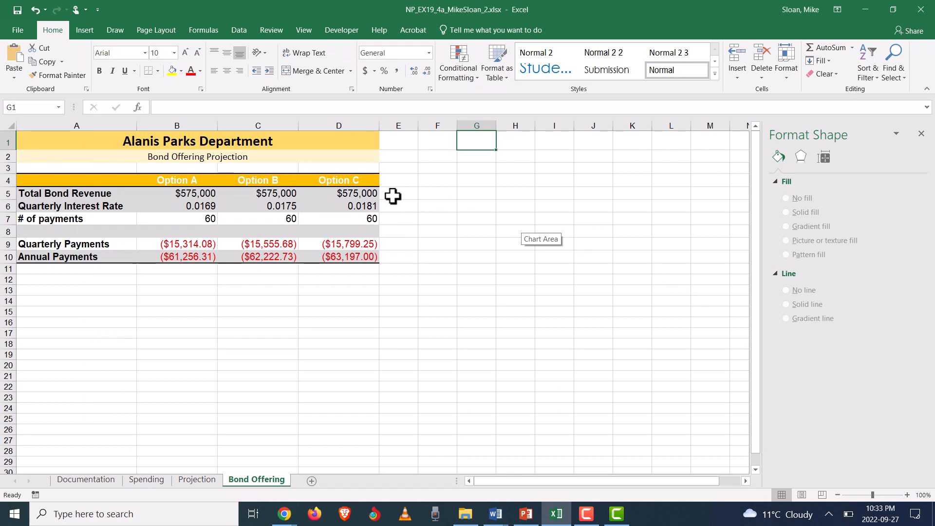
# In Excel, insert Column sparklines in E9:E10 using the data range B9:D10, rechecking the ranges in Word
pyautogui.moveTo(395, 243); pyautogui.dragTo(397, 257)
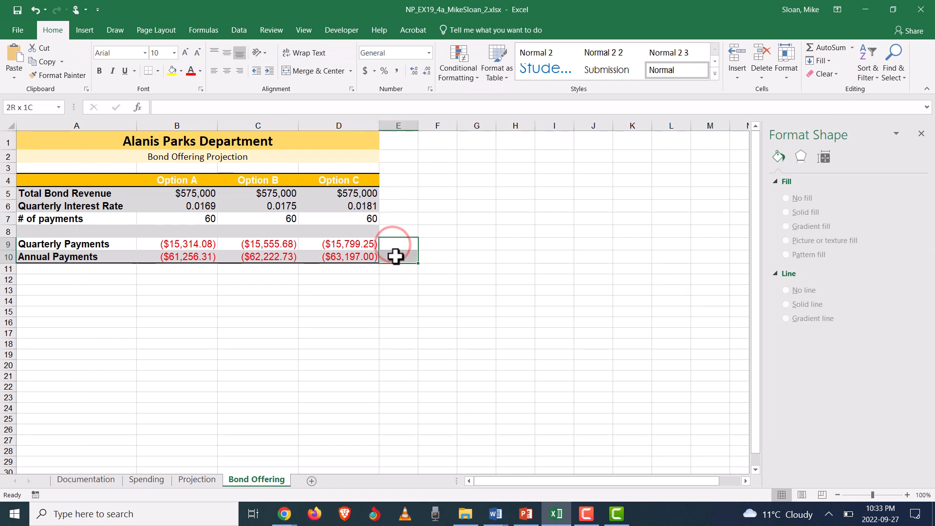
pyautogui.click(86, 30)
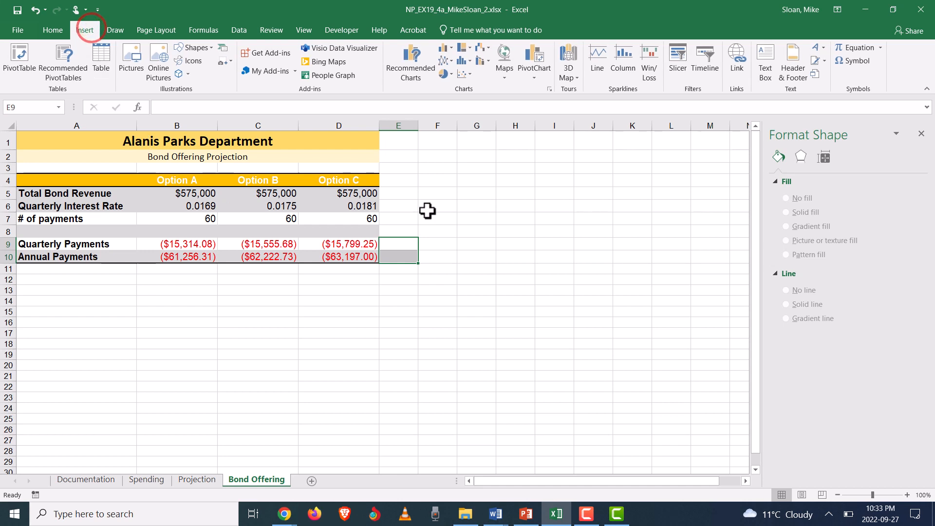
pyautogui.click(614, 66)
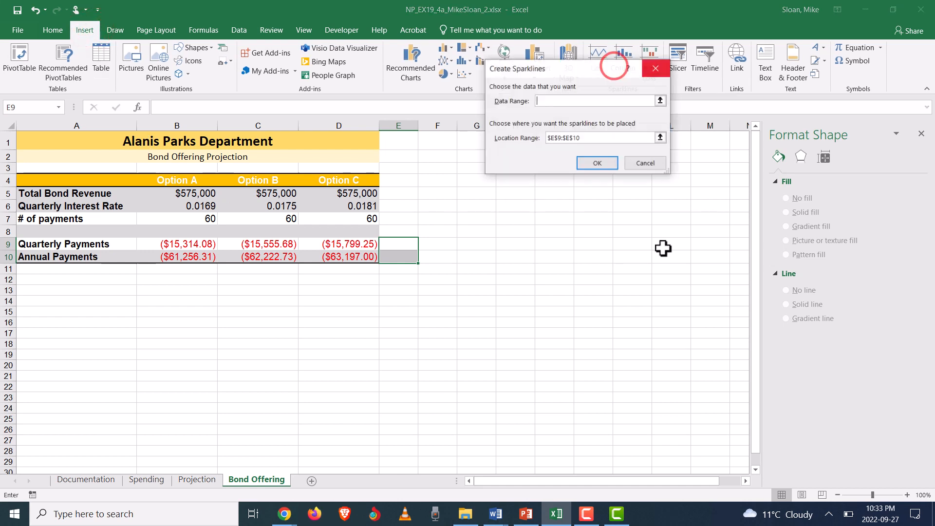
pyautogui.moveTo(596, 68); pyautogui.dragTo(696, 213)
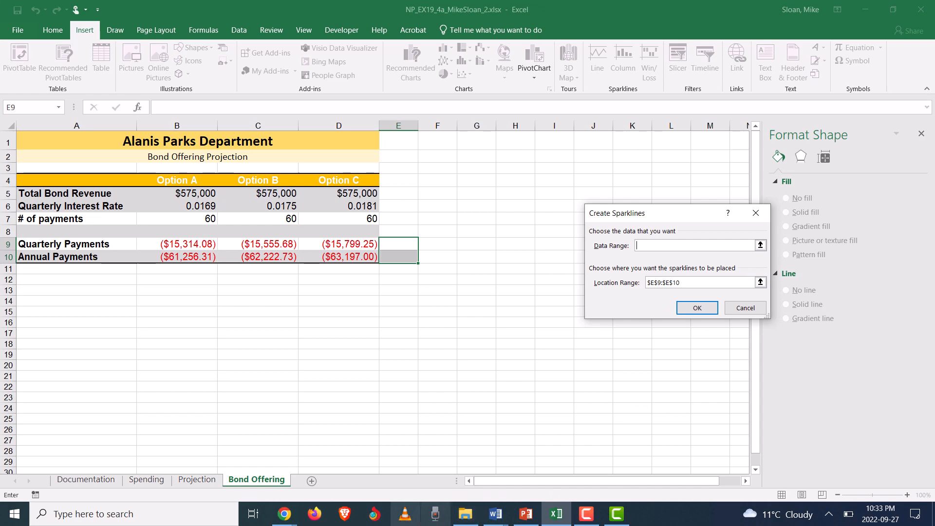
pyautogui.moveTo(494, 518)
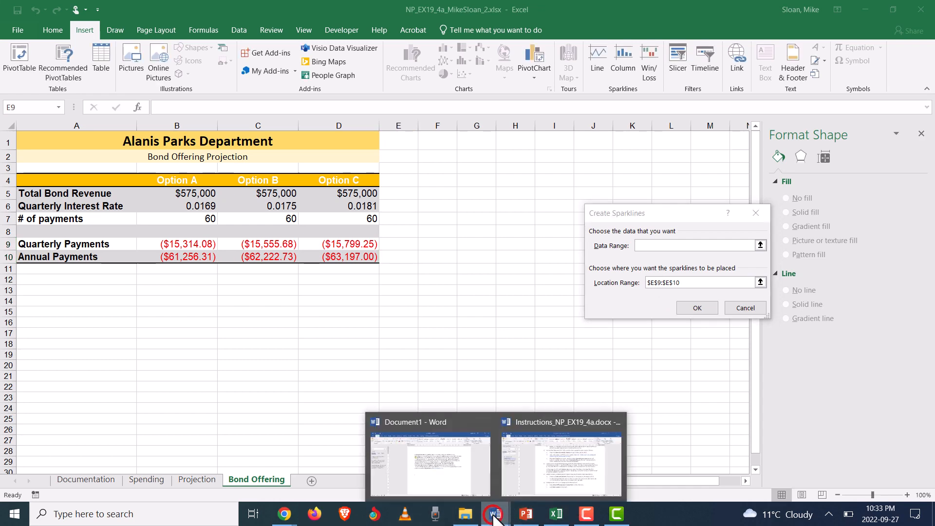
pyautogui.click(540, 461)
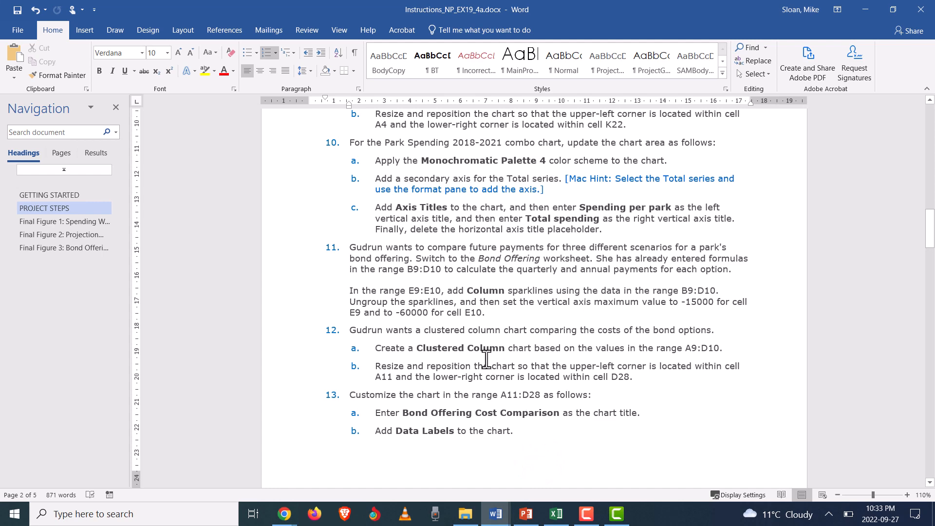
pyautogui.hotkey('alt', 'Tab')
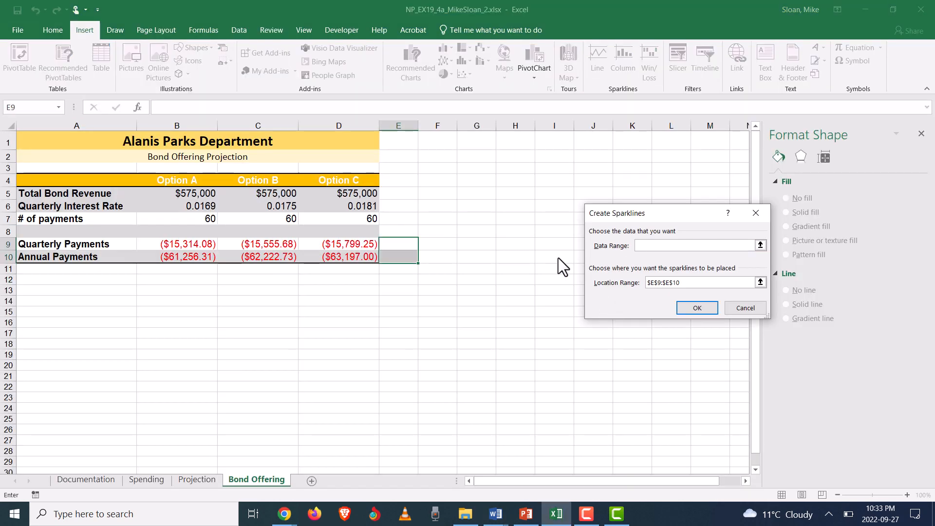
pyautogui.moveTo(156, 250); pyautogui.dragTo(351, 252)
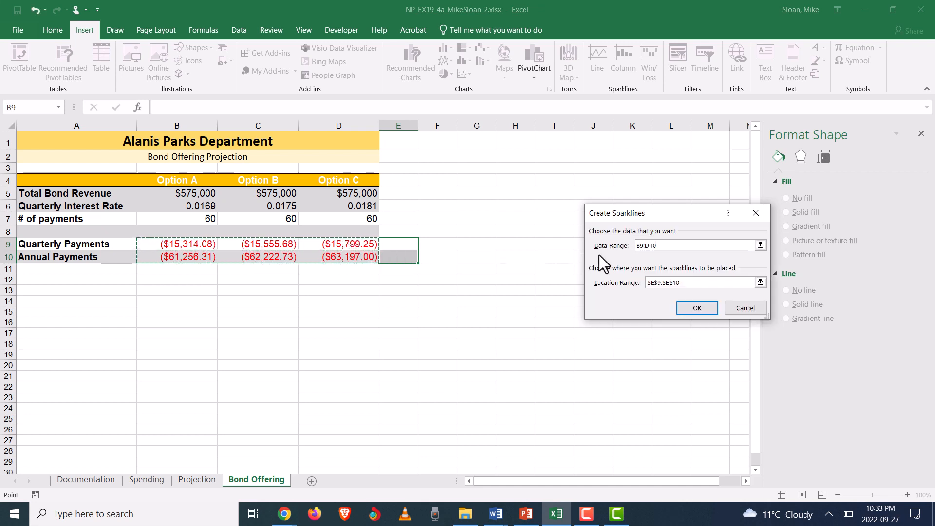
pyautogui.click(708, 306)
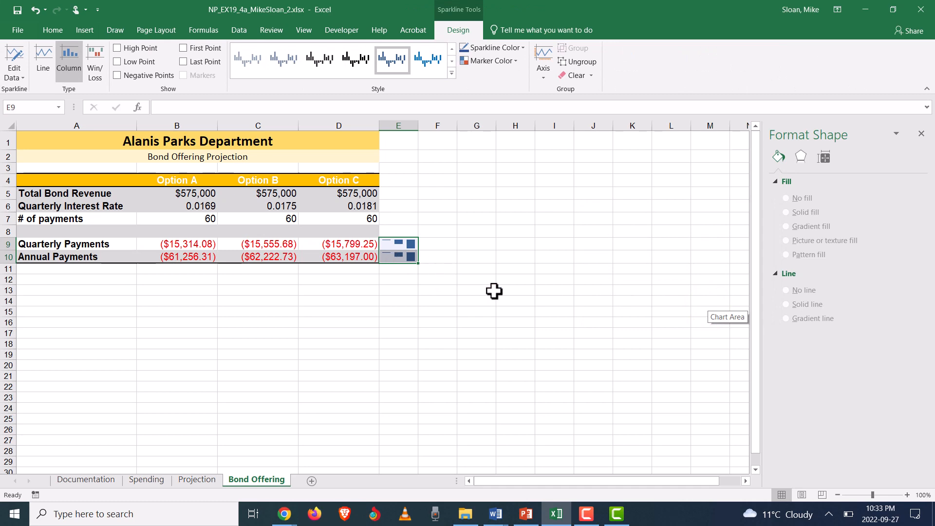
# Reread step 11 in Word, and in Excel inspect the quarterly and annual payment formulas for the bond options
pyautogui.press('alt')
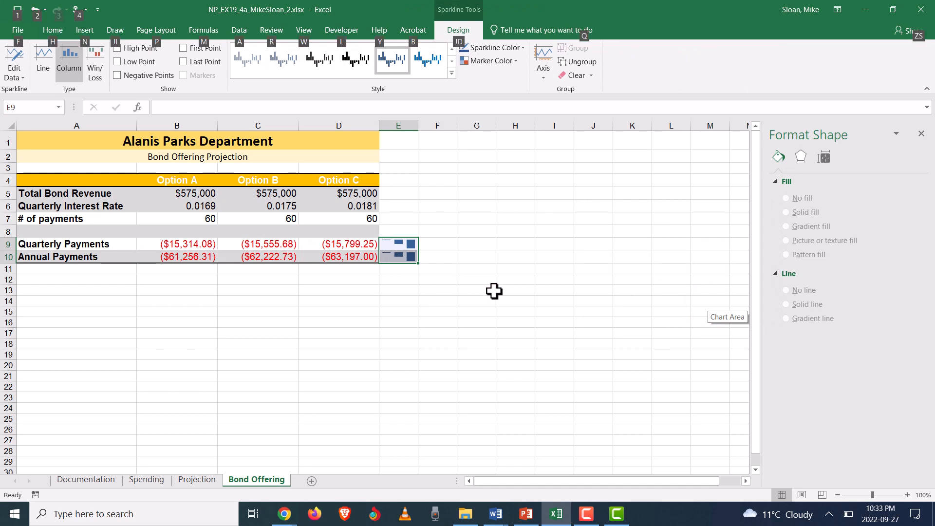
pyautogui.hotkey('alt', 'Tab')
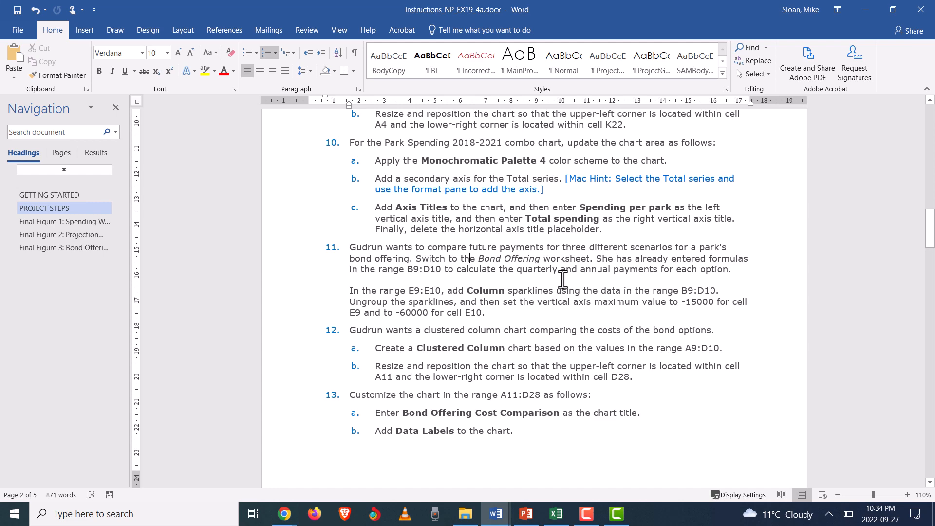
pyautogui.hotkey('alt', 'Tab')
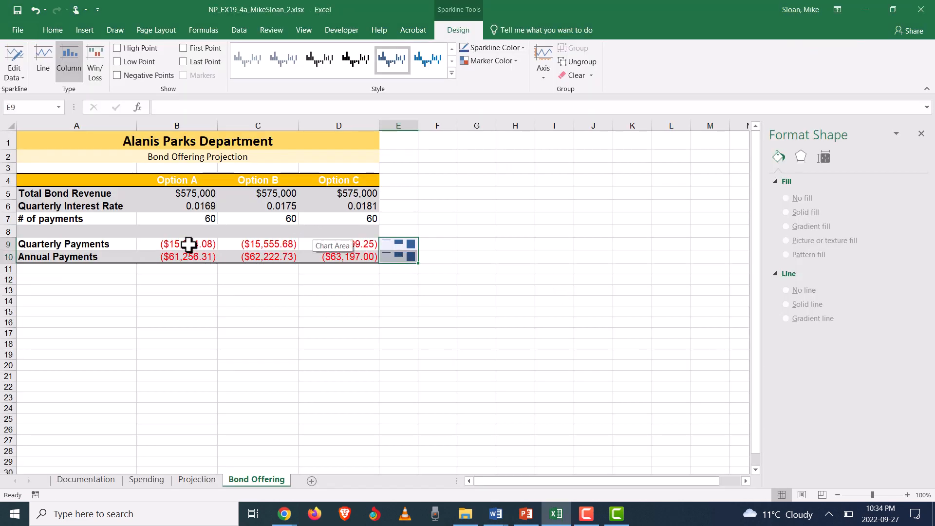
pyautogui.click(189, 245)
pyautogui.click(188, 256)
pyautogui.click(260, 244)
pyautogui.click(265, 256)
pyautogui.click(342, 243)
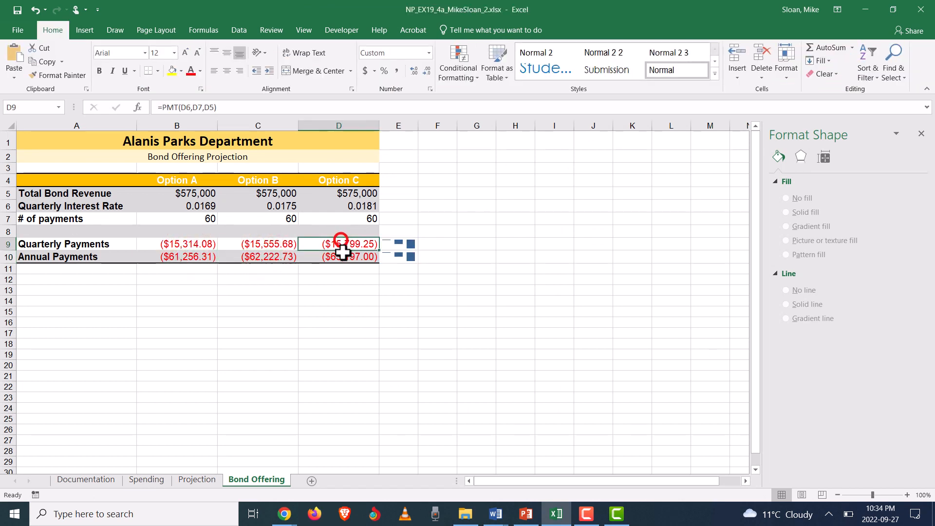
# Examine the Rate, Nper and Pv arguments of the PMT function in B9, and check the formulas in C9 and D9
pyautogui.click(188, 244)
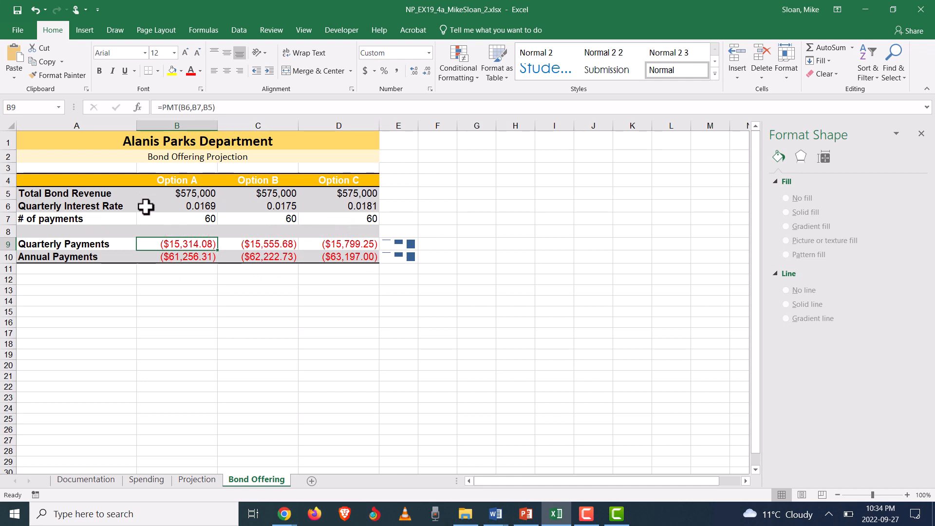
pyautogui.click(138, 107)
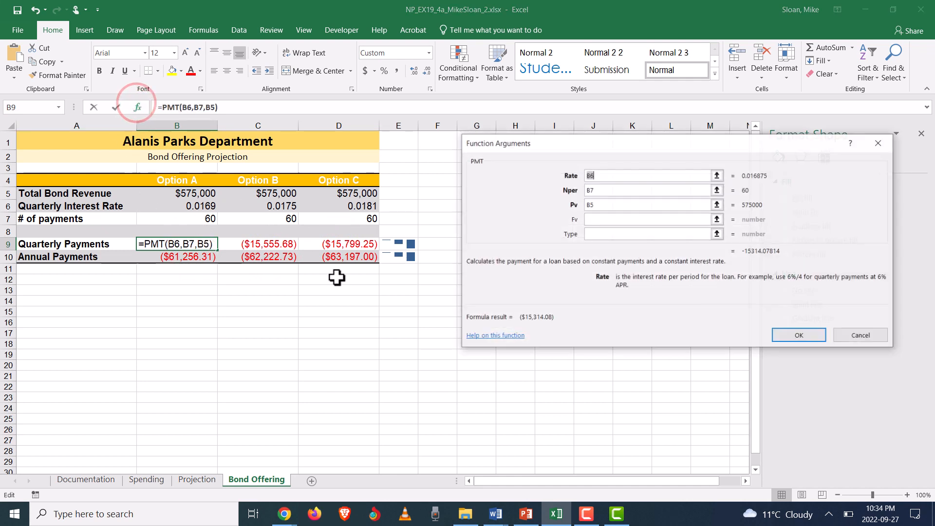
pyautogui.click(615, 193)
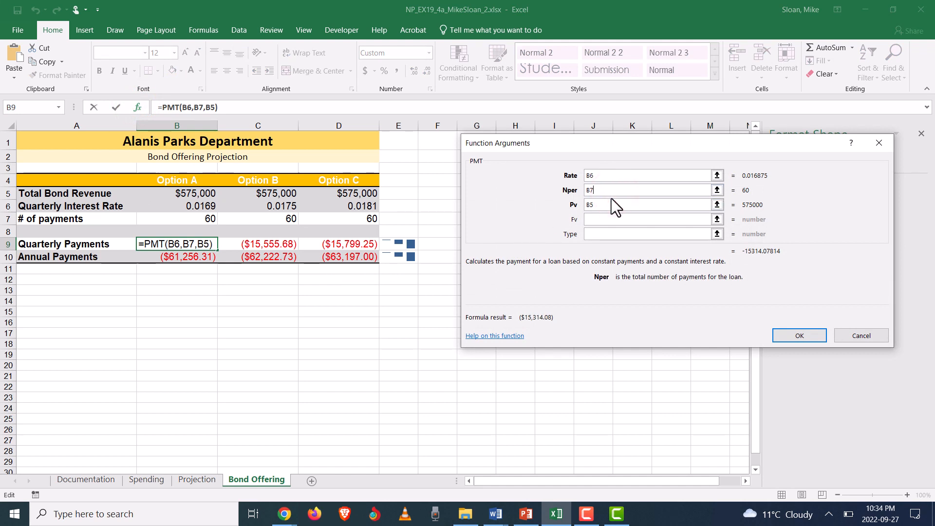
pyautogui.click(611, 204)
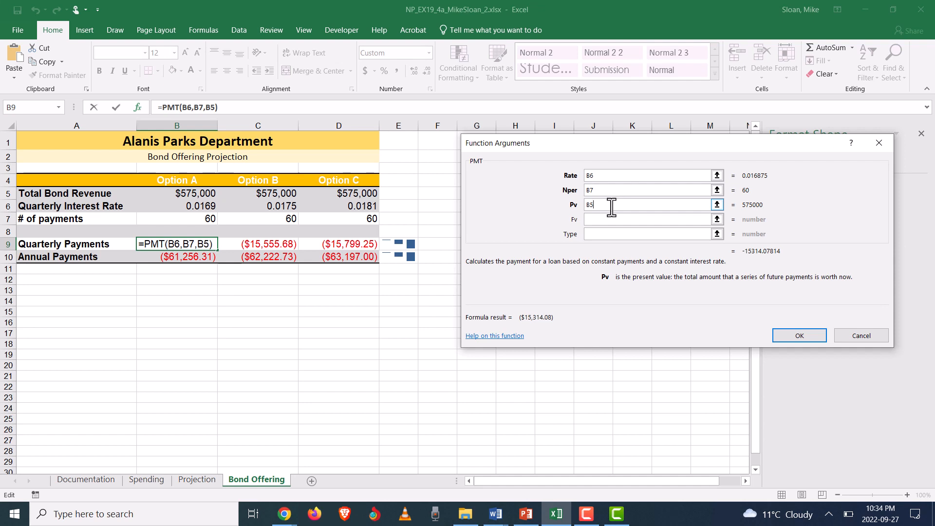
pyautogui.click(783, 337)
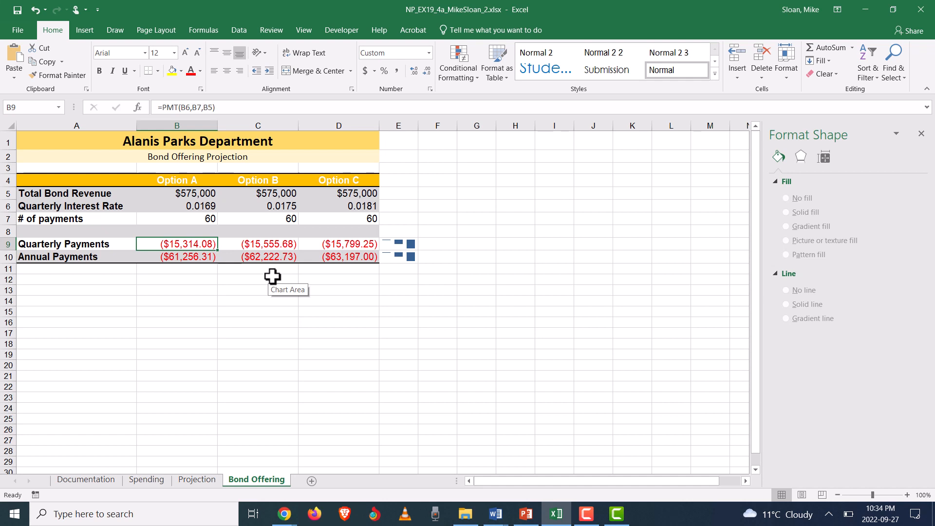
pyautogui.click(250, 243)
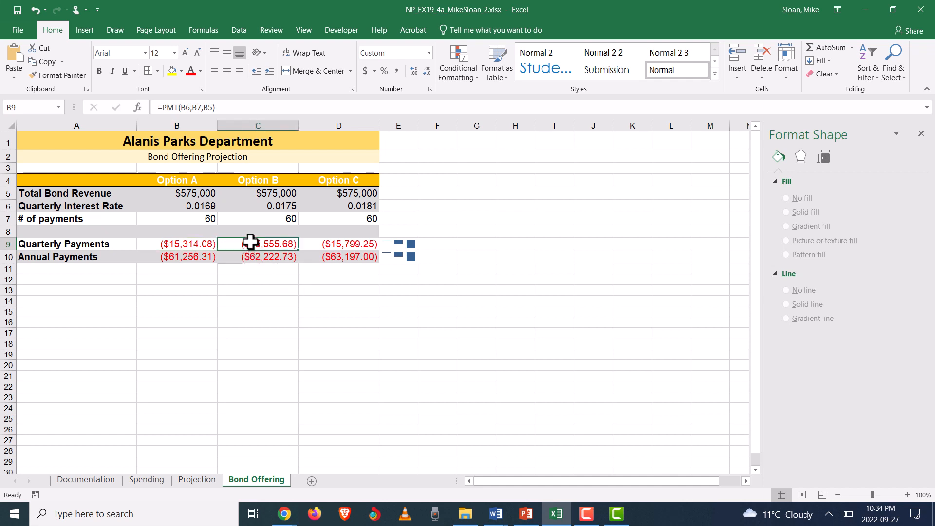
pyautogui.click(336, 243)
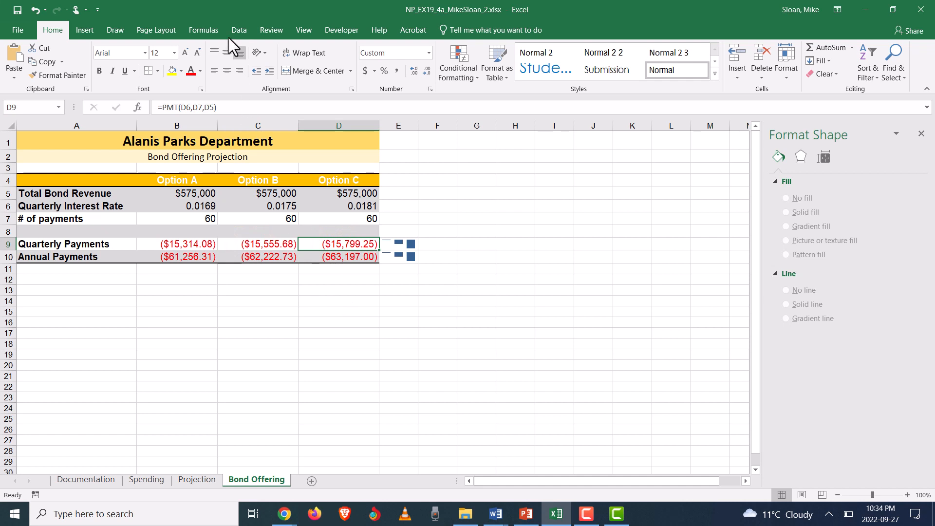
# Look through the financial functions list for PMT and close it without inserting anything
pyautogui.click(203, 30)
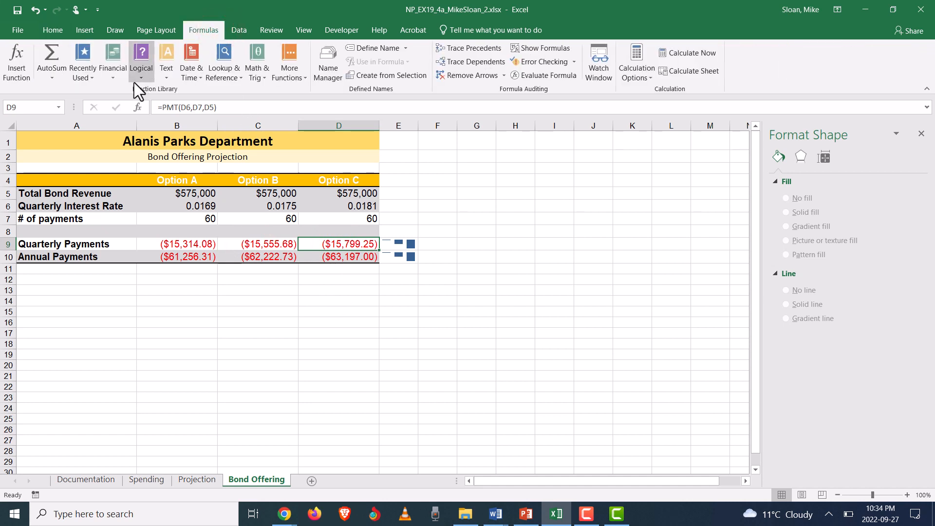
pyautogui.click(122, 77)
pyautogui.scroll(-10, 138, 210)
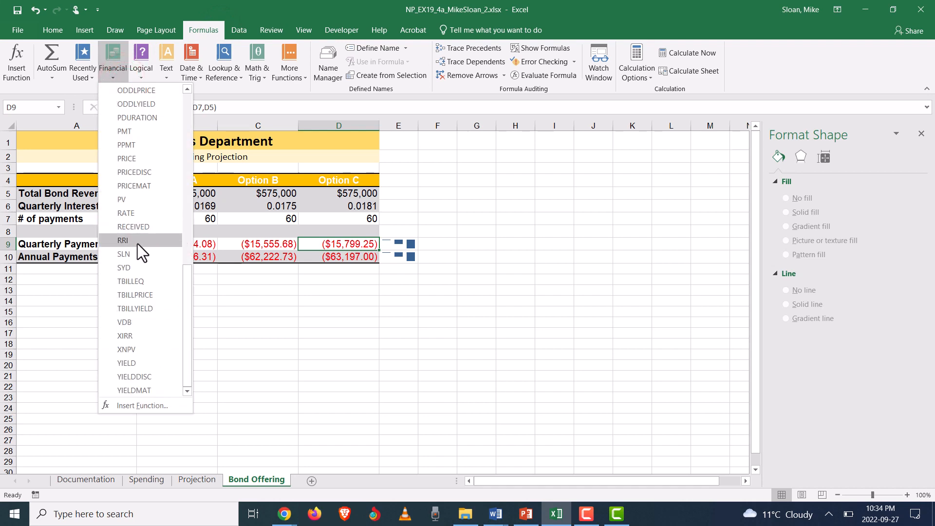
pyautogui.moveTo(190, 329); pyautogui.dragTo(189, 96)
pyautogui.click(253, 149)
# Reread step 11's ungrouping and vertical axis instructions in Word, and return to the Bond Offering worksheet in Excel
pyautogui.hotkey('alt', 'Tab')
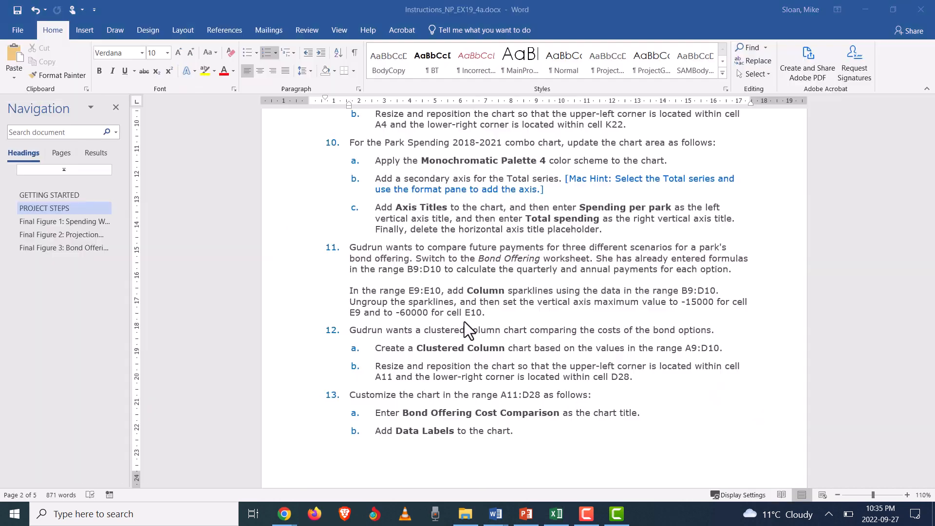
pyautogui.hotkey('alt', 'Tab')
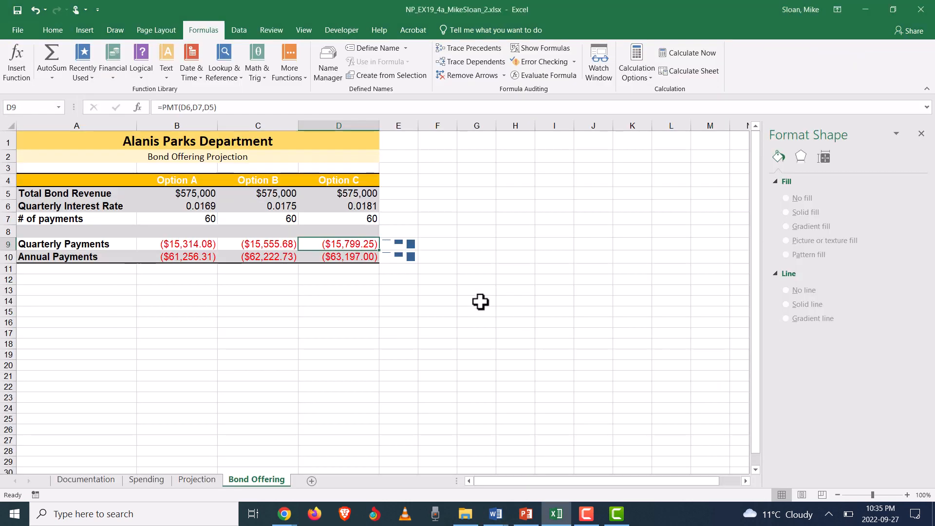
pyautogui.click(404, 246)
pyautogui.hotkey('alt', 'Tab')
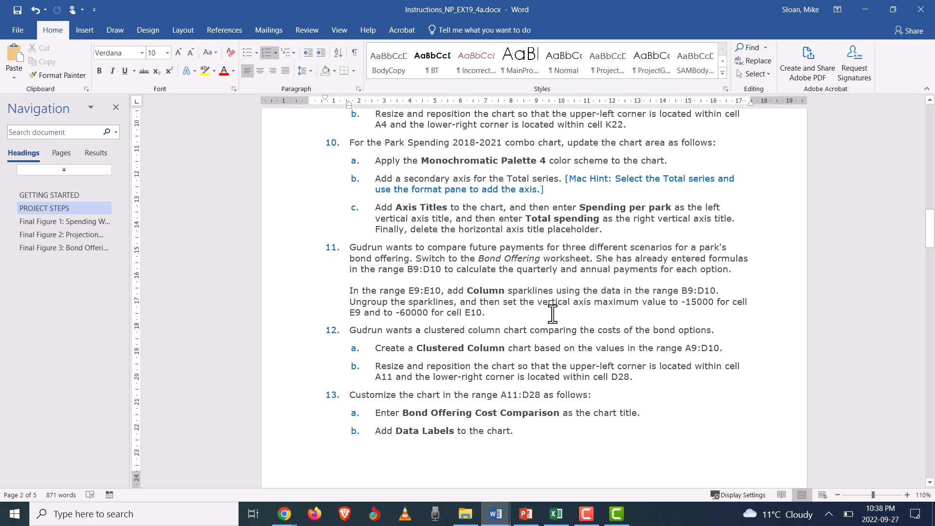
pyautogui.hotkey('alt', 'Tab')
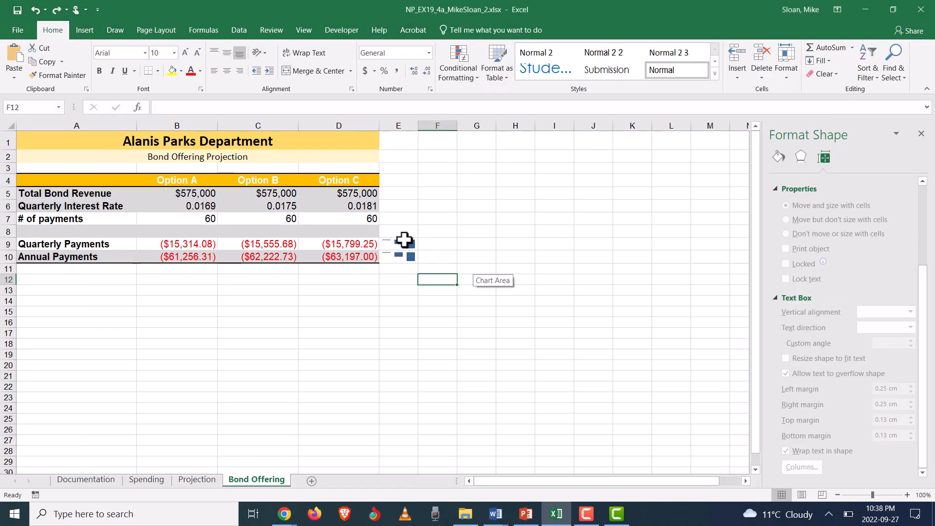
# Ungroup the Column sparklines in E9:E10
pyautogui.click(399, 243)
pyautogui.moveTo(399, 242); pyautogui.dragTo(409, 259)
pyautogui.click(486, 309)
pyautogui.click(406, 242)
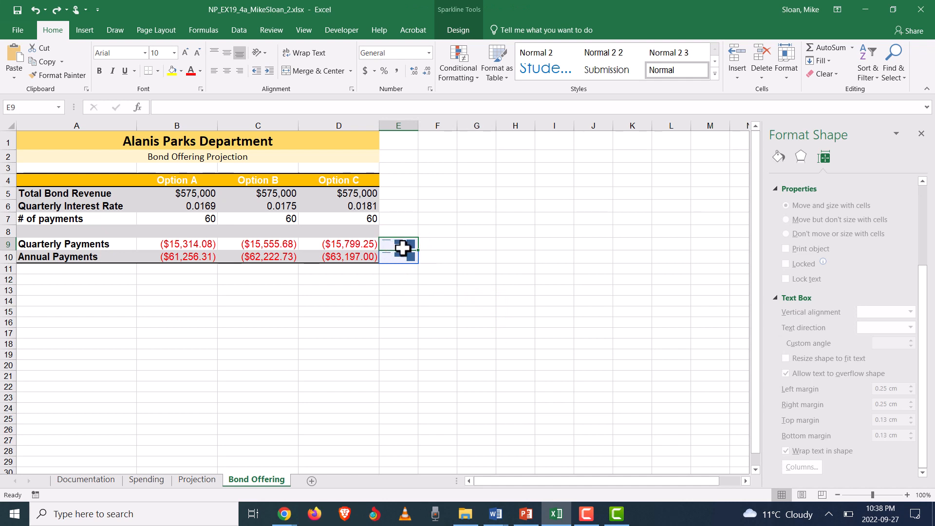
pyautogui.rightClick(401, 244)
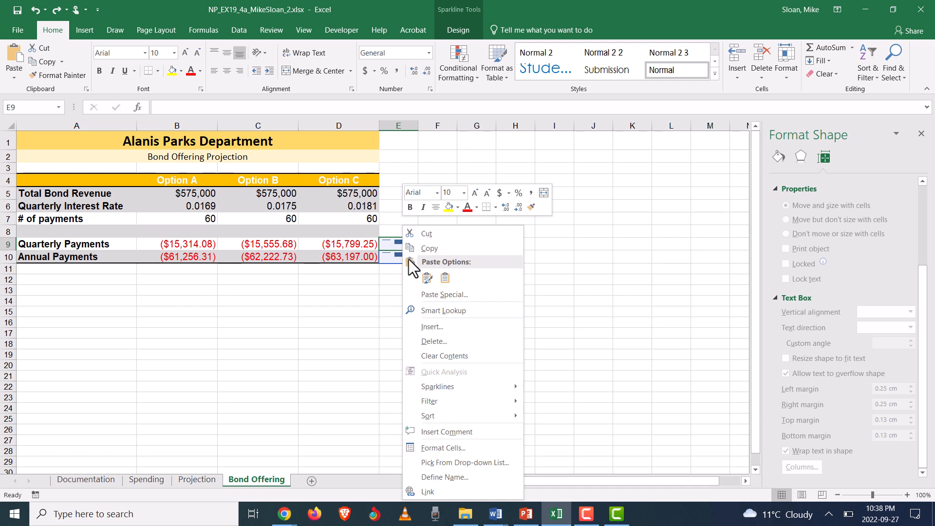
pyautogui.moveTo(452, 384)
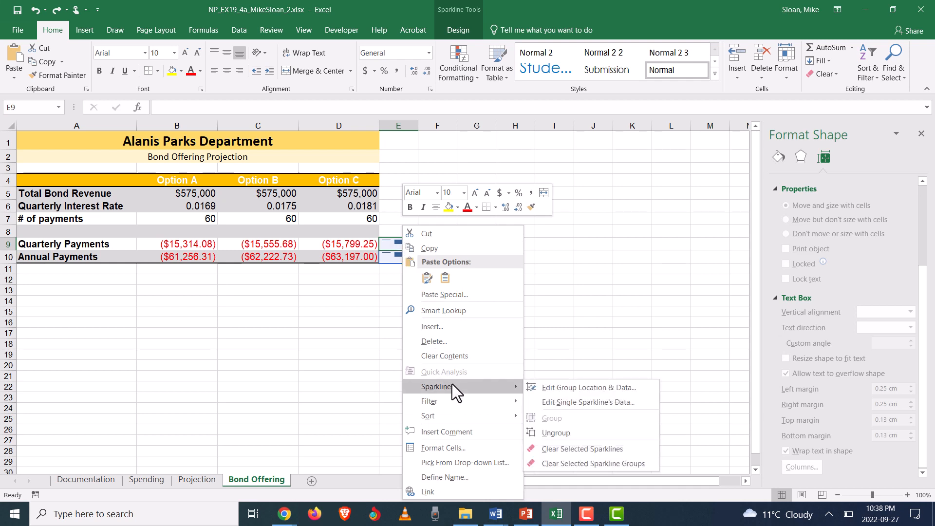
pyautogui.click(569, 428)
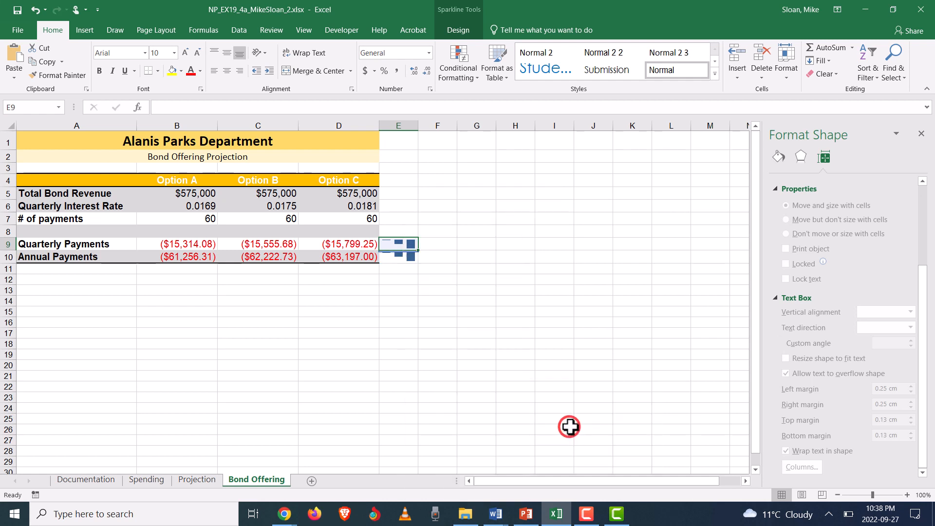
# Check the E9 and E10 sparklines individually with the sparkline design tools, and look over the options for editing sparkline data
pyautogui.click(460, 30)
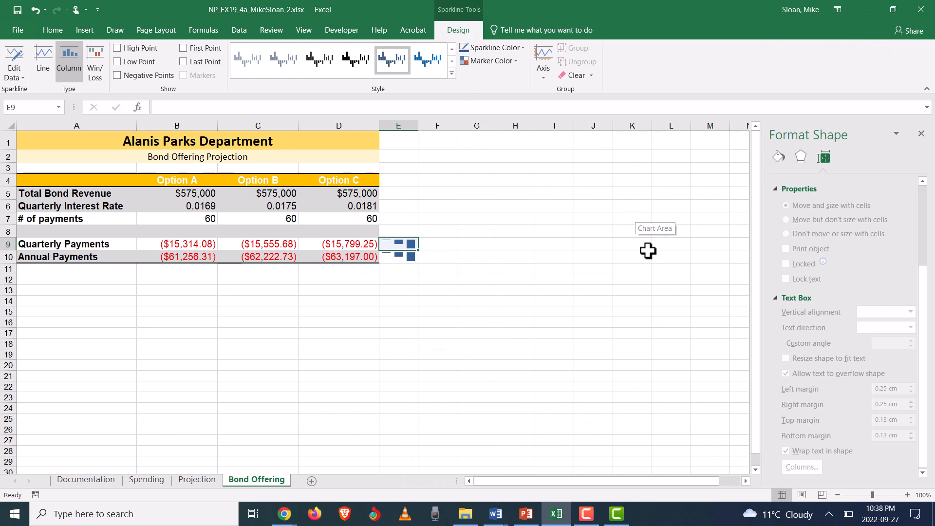
pyautogui.click(399, 257)
pyautogui.click(398, 245)
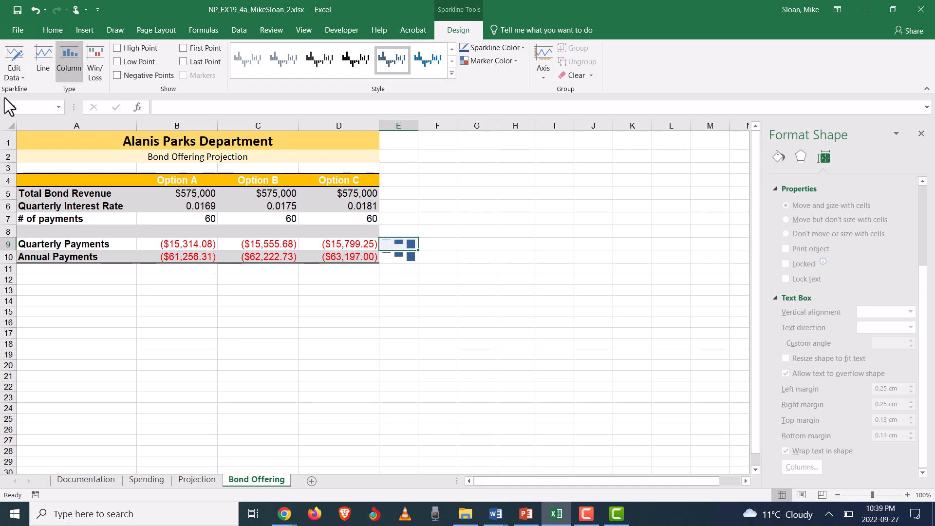
pyautogui.click(14, 69)
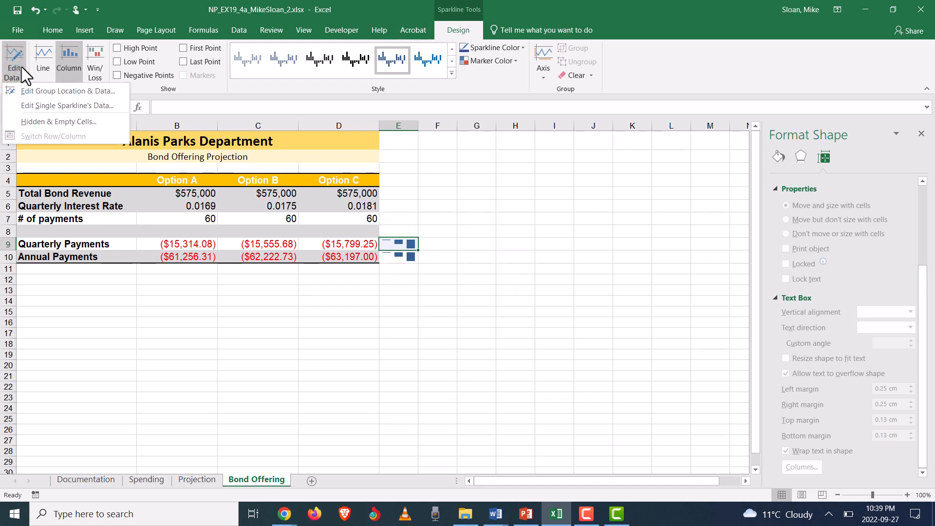
pyautogui.click(518, 85)
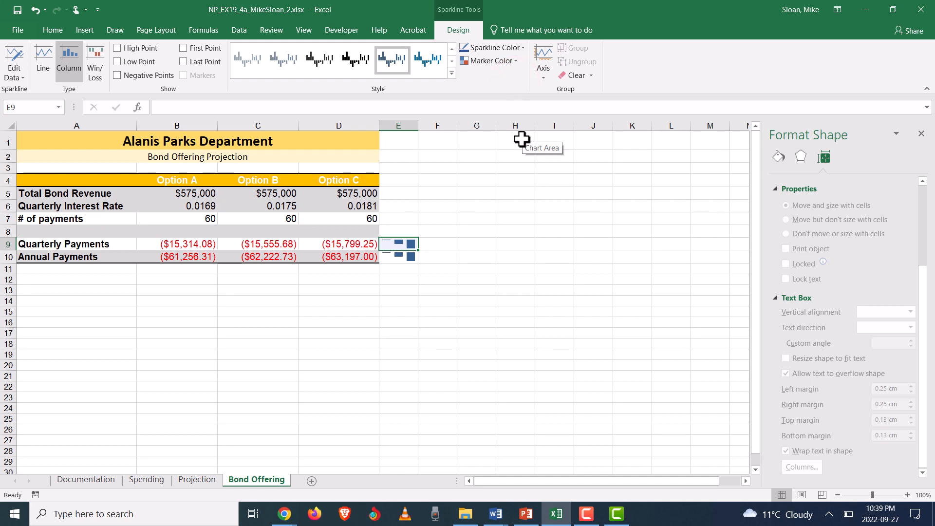
# Set a custom vertical axis maximum value of -15000 for the sparkline in E9
pyautogui.click(402, 246)
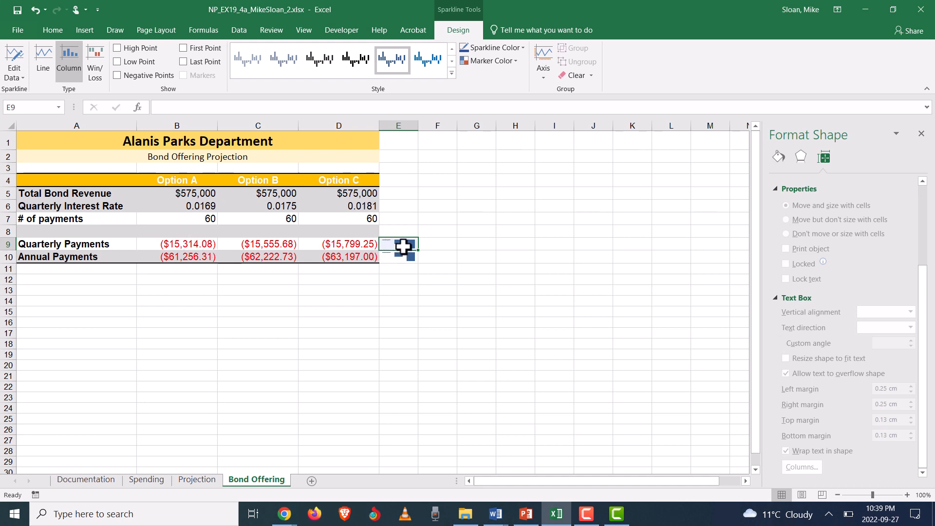
pyautogui.click(553, 77)
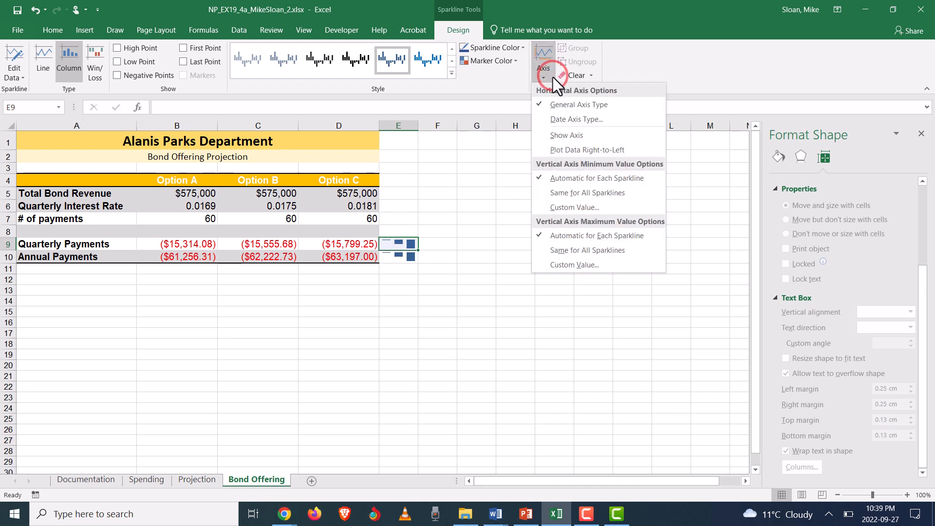
pyautogui.click(597, 266)
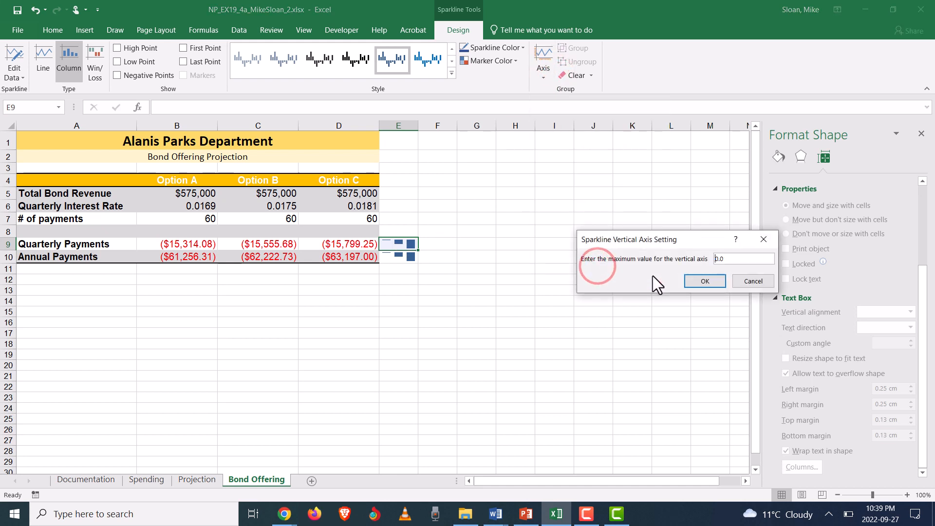
pyautogui.moveTo(754, 258); pyautogui.dragTo(688, 258)
pyautogui.write('-15000')
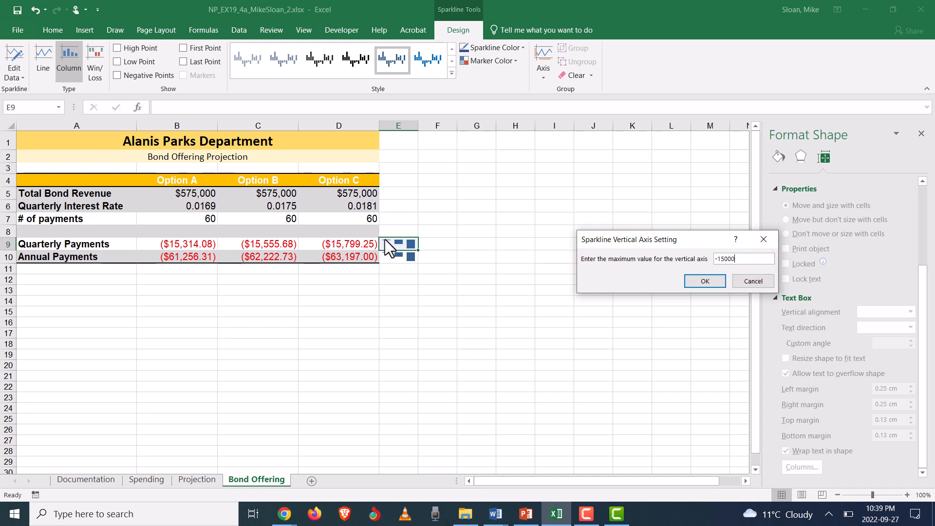
pyautogui.click(703, 284)
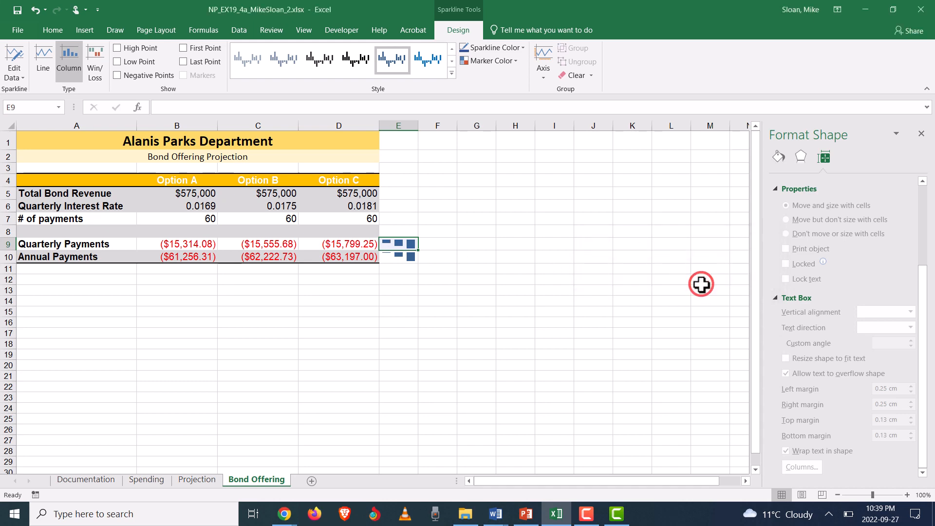
# Switch to the instructions in Word and reread the vertical axis maximum required for cell E10 in step 11
pyautogui.hotkey('alt', 'Tab')
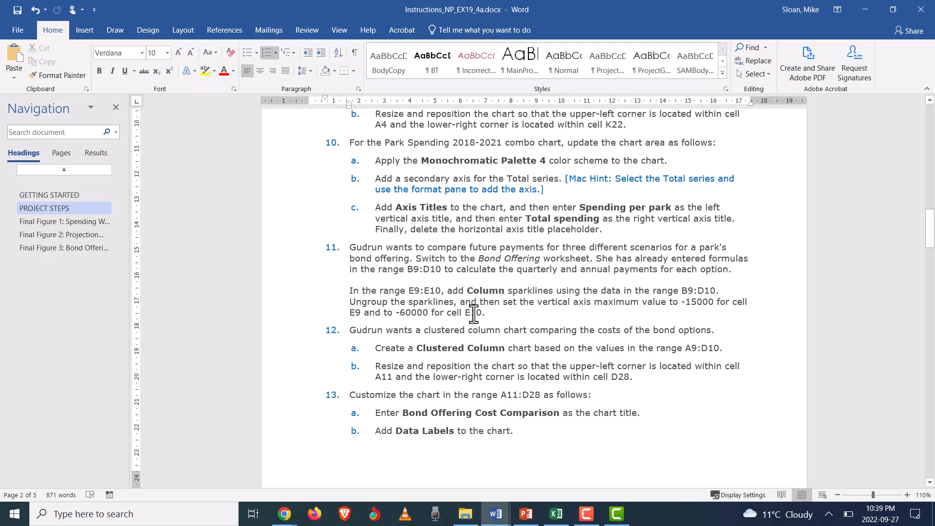
pyautogui.moveTo(461, 305); pyautogui.dragTo(437, 313)
pyautogui.click(419, 311)
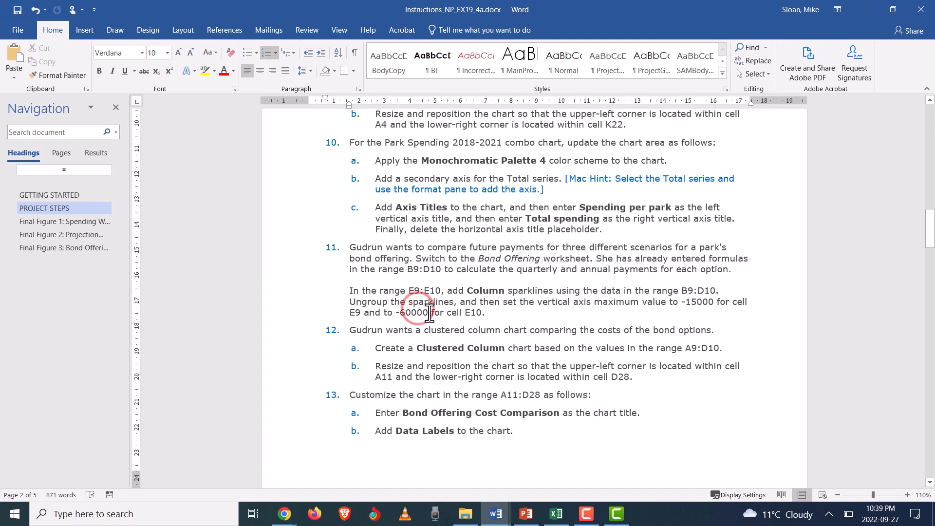
# Back in Excel, set a custom vertical axis maximum value of -60000 for the sparkline in E10
pyautogui.hotkey('alt', 'Tab')
pyautogui.click(395, 255)
pyautogui.click(542, 79)
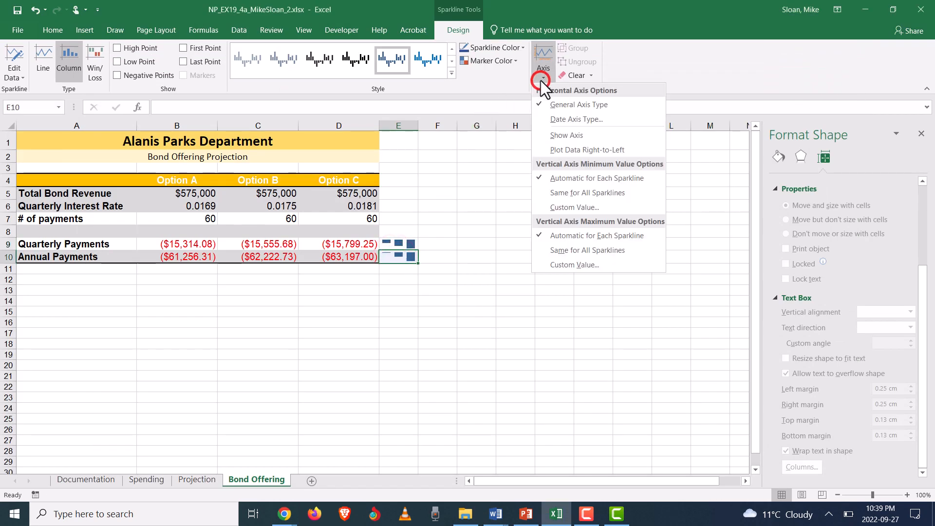
pyautogui.click(446, 244)
pyautogui.click(445, 256)
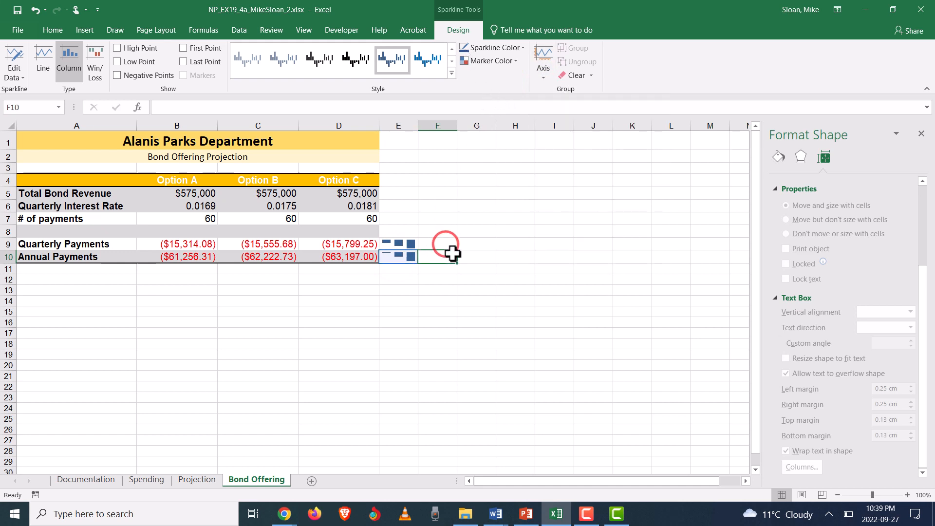
pyautogui.click(409, 261)
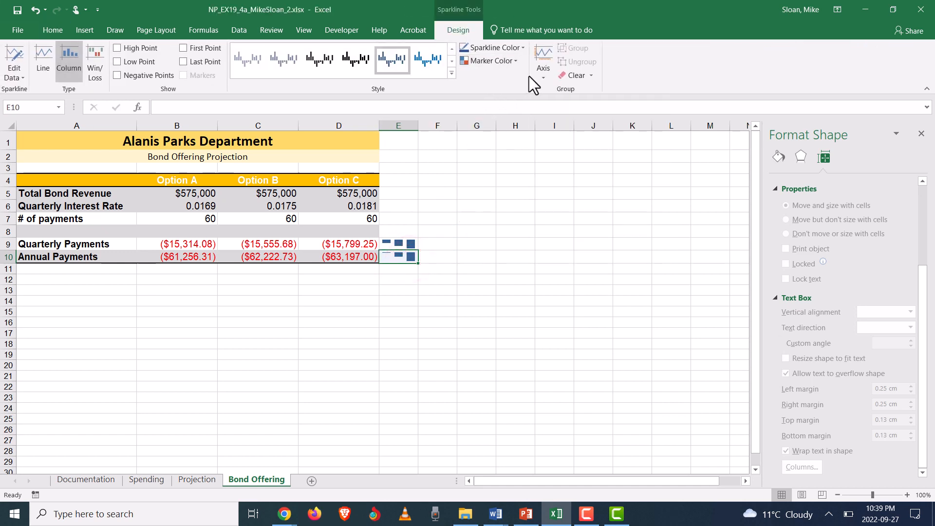
pyautogui.click(535, 73)
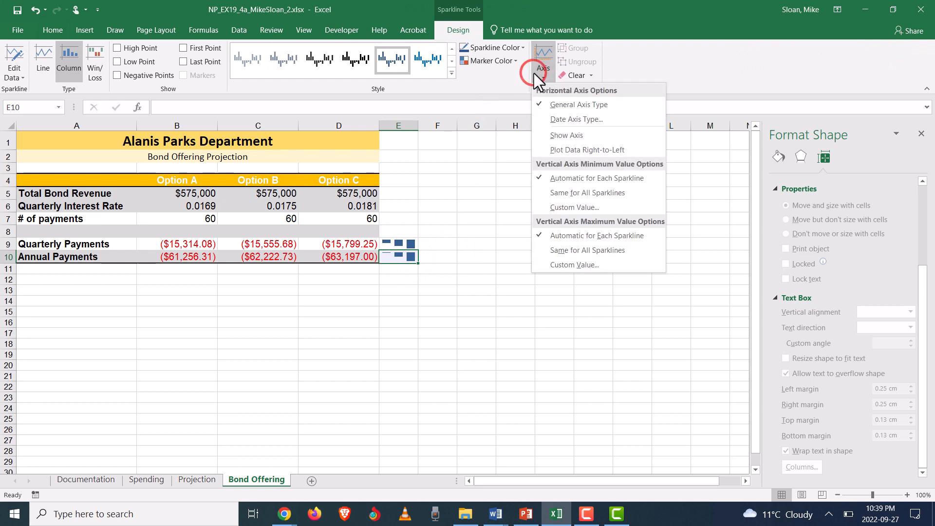
pyautogui.click(577, 266)
pyautogui.moveTo(721, 260); pyautogui.dragTo(657, 266)
pyautogui.write('-60000')
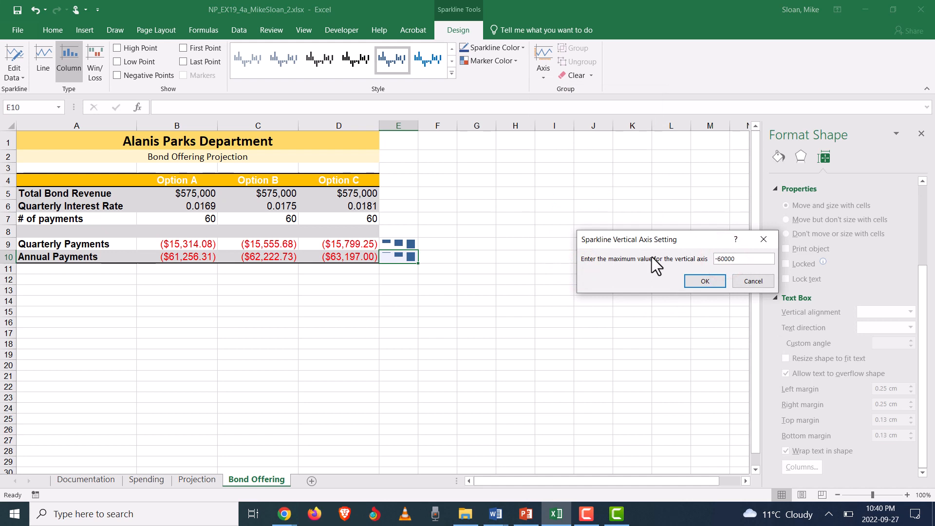
pyautogui.press('Return')
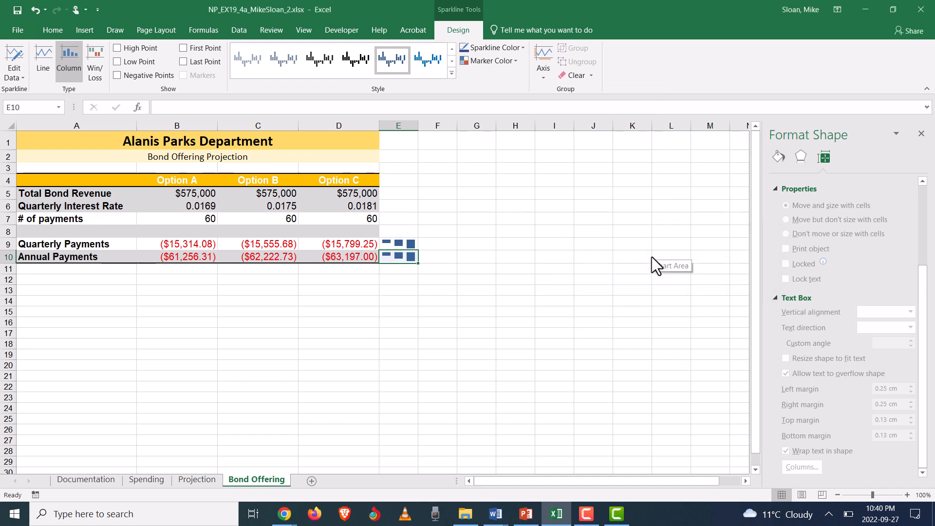
# Switch to the Word instructions and read steps 12 and 13 about the clustered column chart
pyautogui.hotkey('alt', 'Tab')
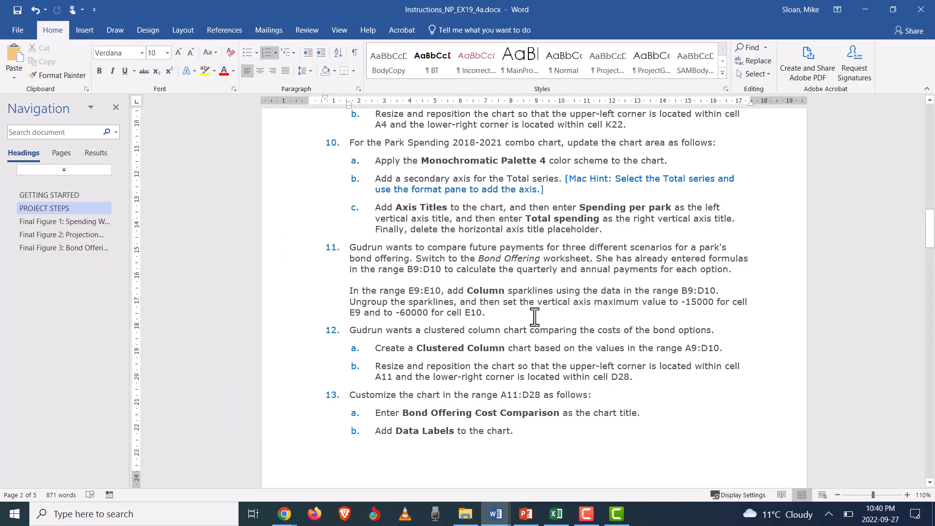
pyautogui.hotkey('alt', 'Tab')
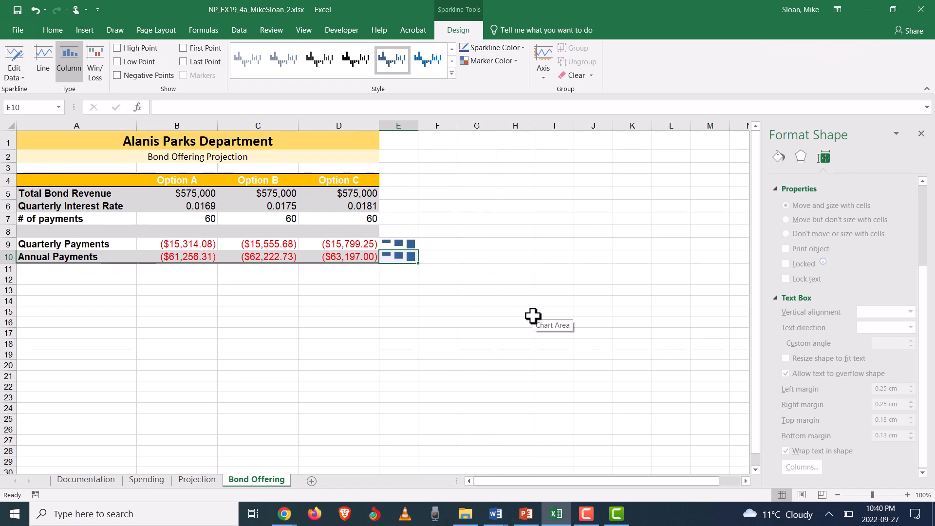
pyautogui.hotkey('alt', 'Tab')
pyautogui.scroll(-3, 496, 327)
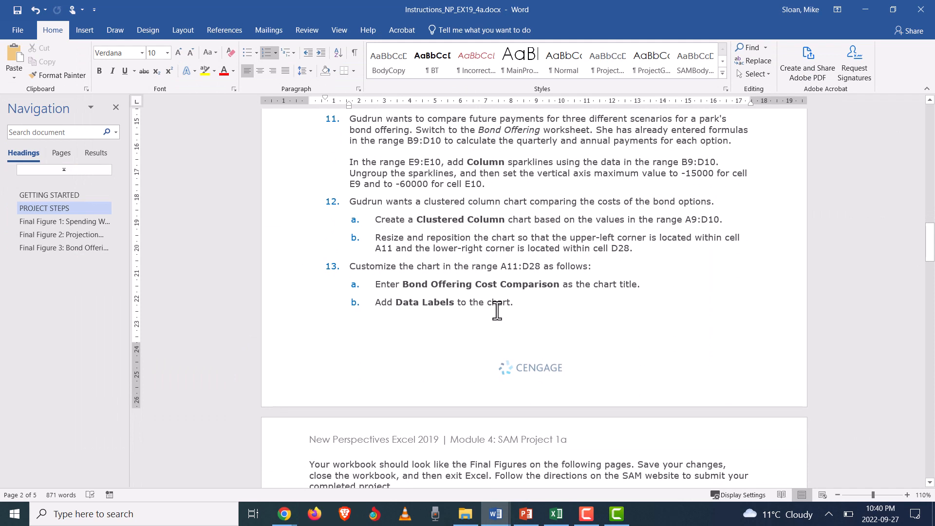
pyautogui.click(548, 216)
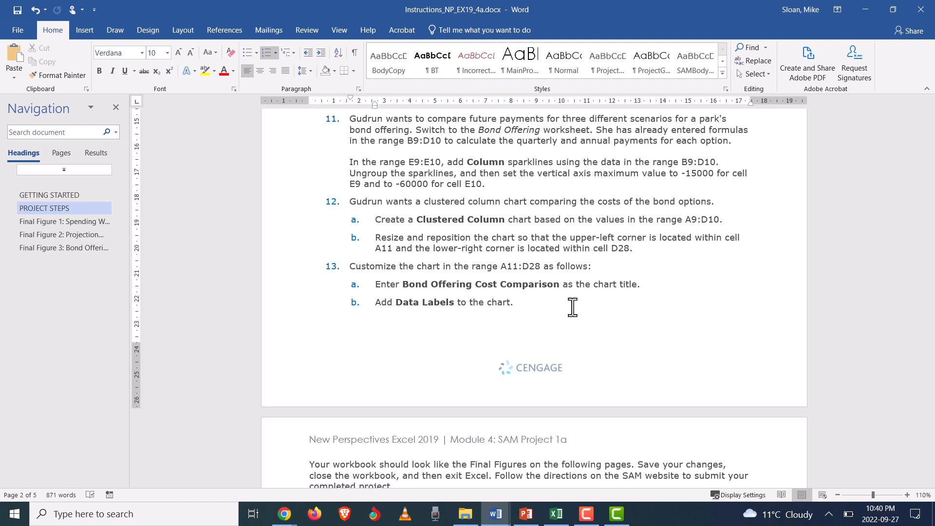
# Back in Excel, insert a 2-D Clustered Column chart based on the range A9:D10 of the Bond Offering sheet
pyautogui.hotkey('alt', 'Tab')
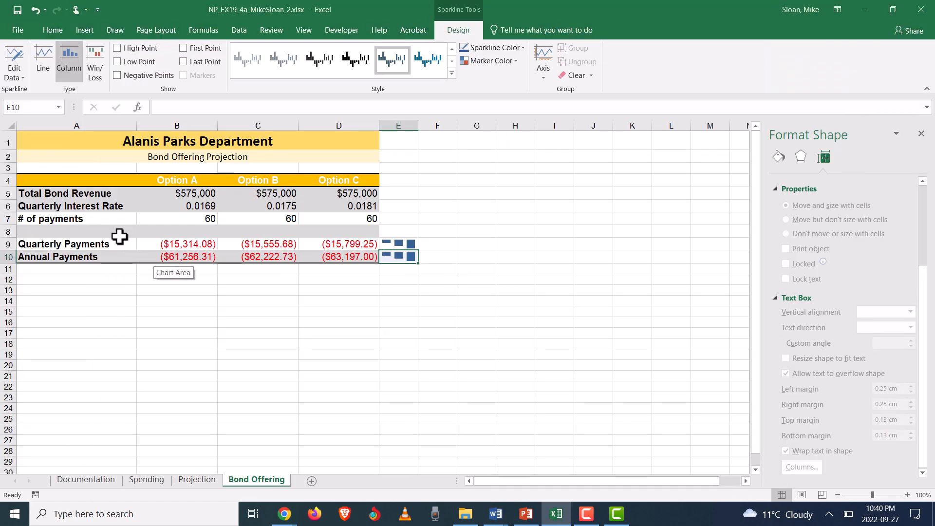
pyautogui.moveTo(71, 248); pyautogui.dragTo(370, 282)
pyautogui.moveTo(98, 242); pyautogui.dragTo(360, 266)
pyautogui.moveTo(118, 244); pyautogui.dragTo(355, 251)
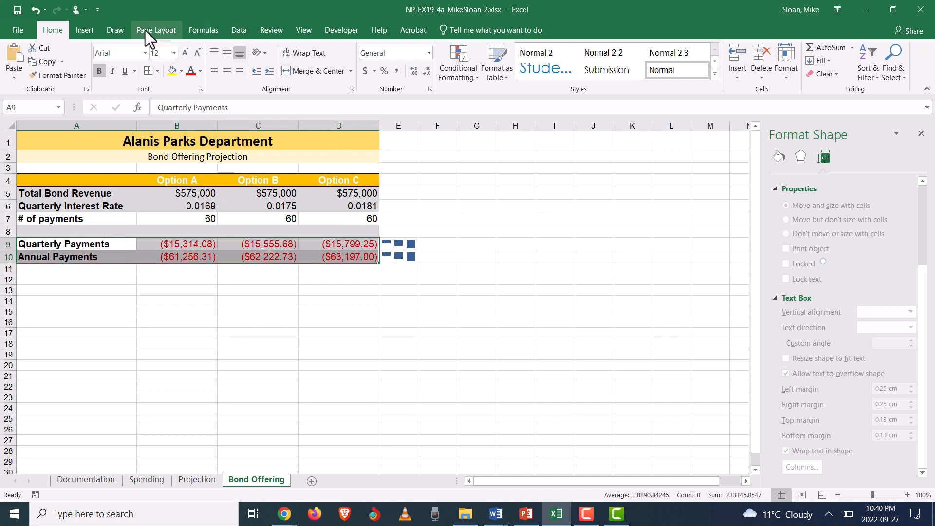
pyautogui.click(84, 29)
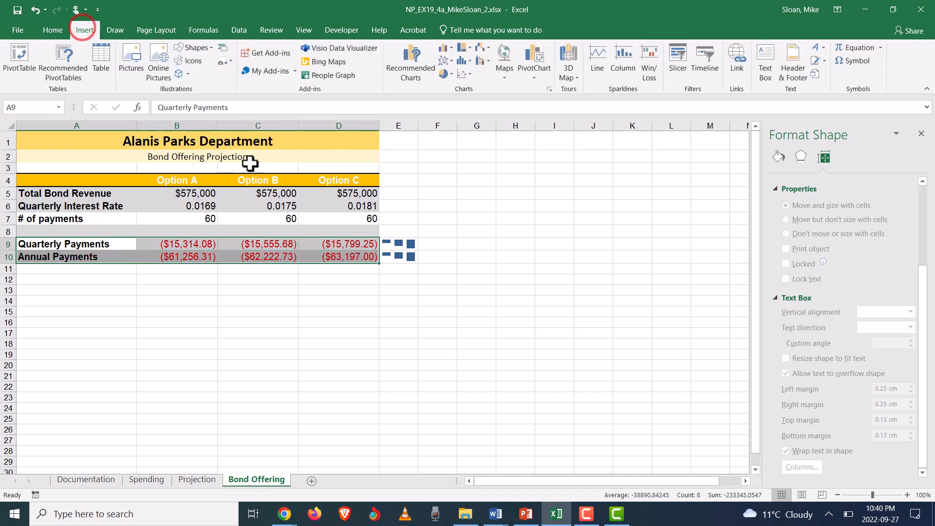
pyautogui.click(451, 49)
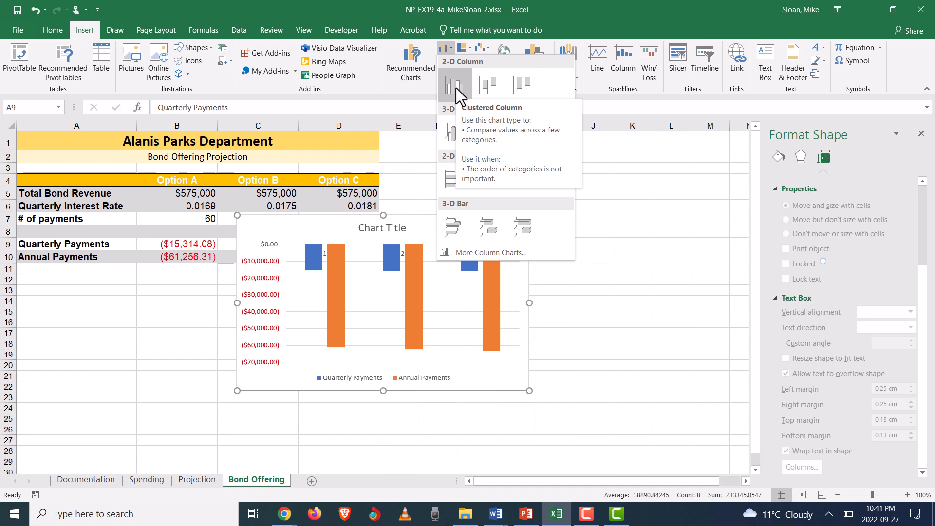
pyautogui.press('Escape')
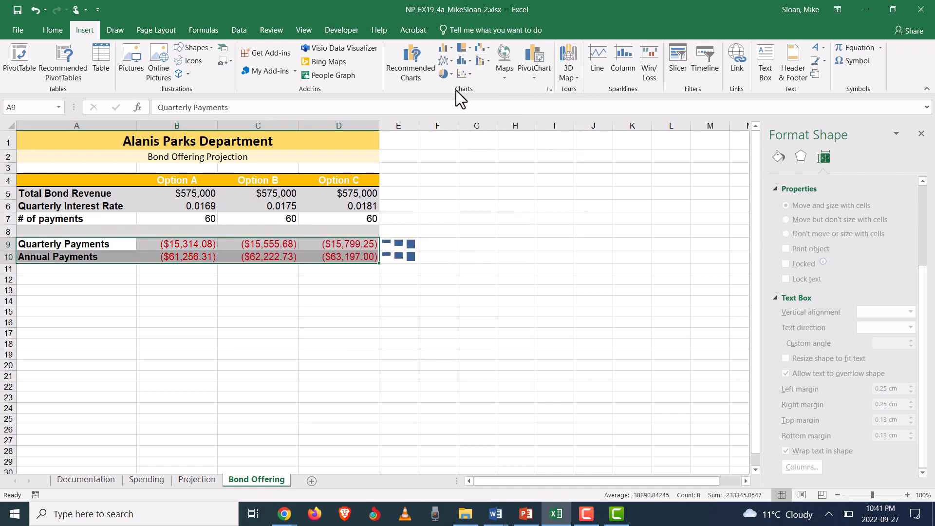
pyautogui.click(451, 51)
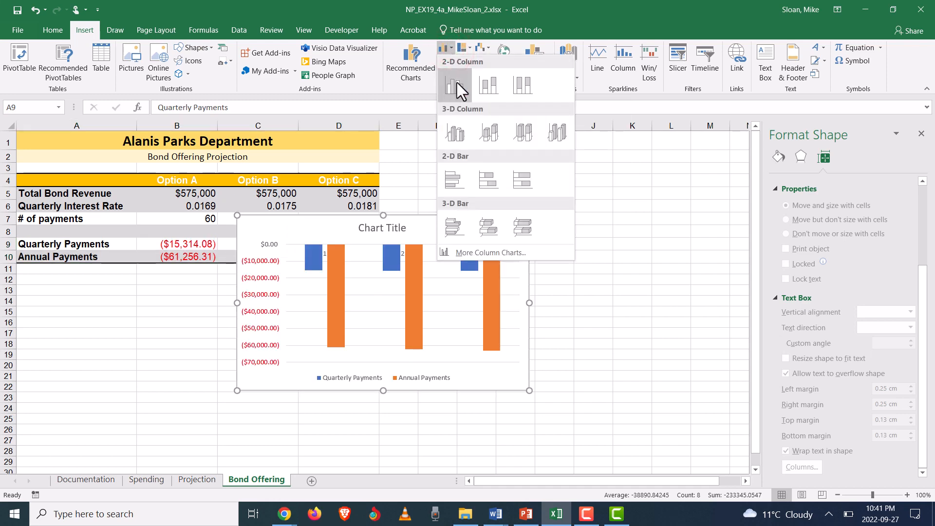
pyautogui.hotkey('alt', 'Tab')
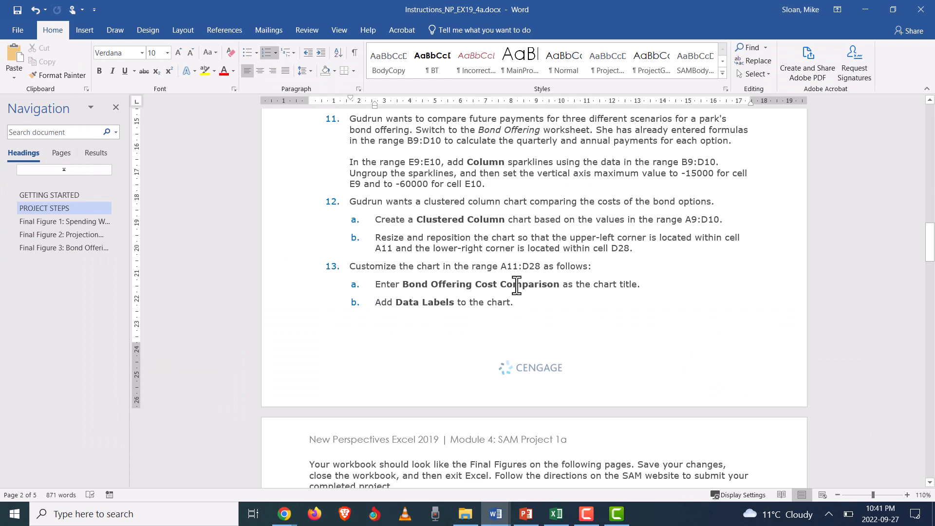
pyautogui.hotkey('alt', 'Tab')
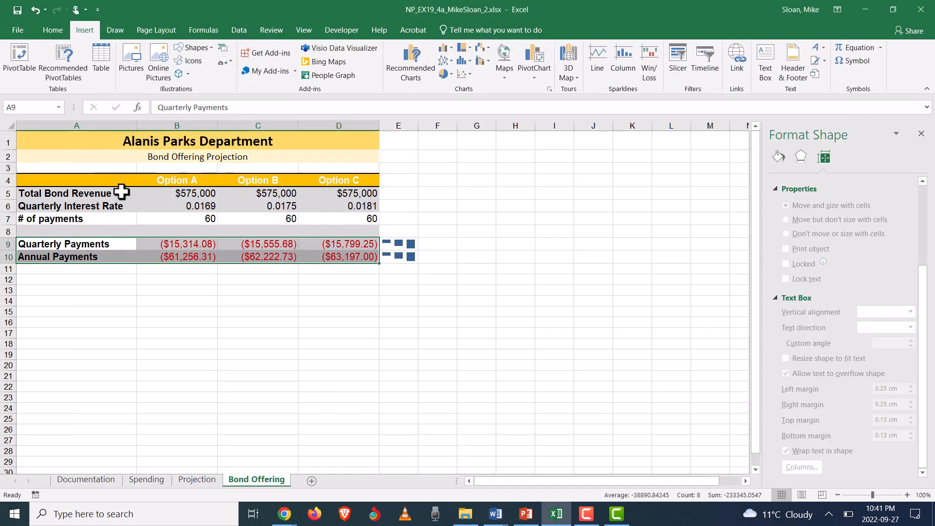
pyautogui.click(444, 49)
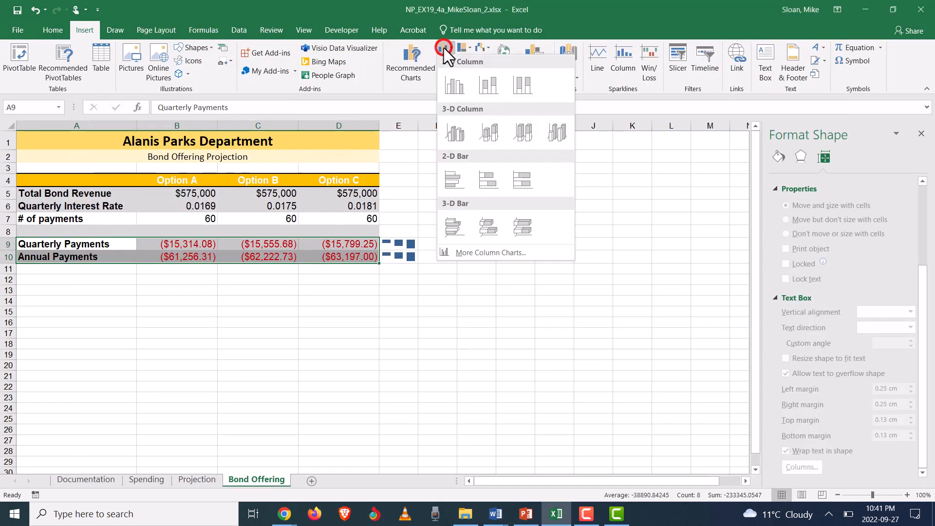
pyautogui.click(459, 95)
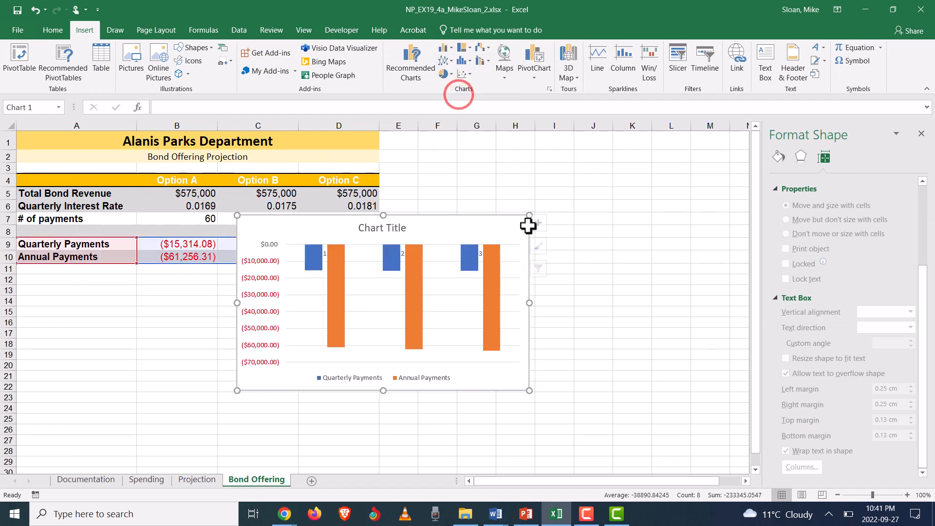
# Check the placement requirement in Word, then move and resize the Excel chart so its corners lie within cells A11 and D28
pyautogui.hotkey('alt', 'Tab')
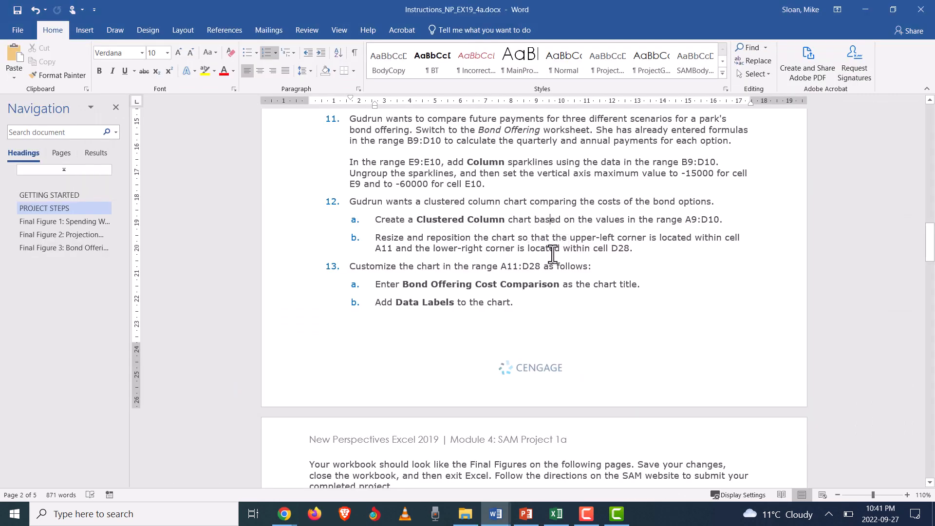
pyautogui.scroll(1, 547, 293)
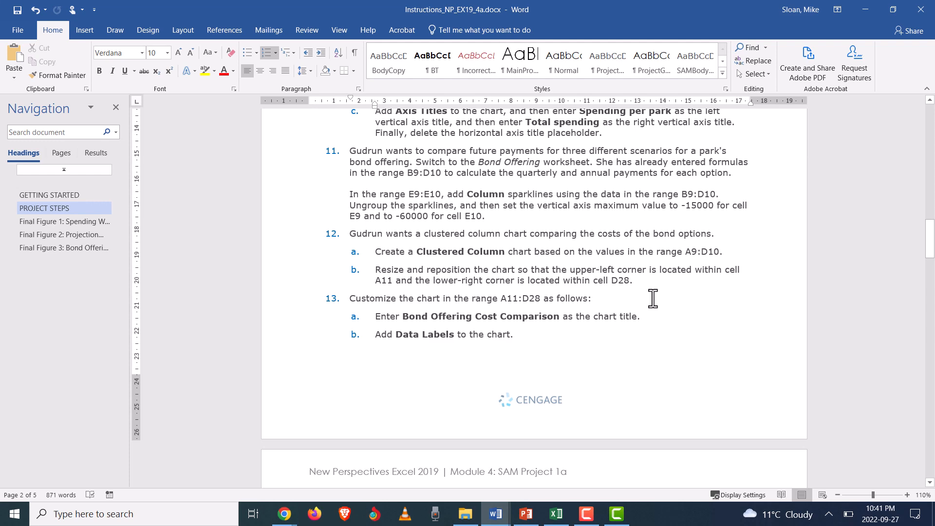
pyautogui.hotkey('alt', 'Tab')
pyautogui.moveTo(425, 228); pyautogui.dragTo(228, 280)
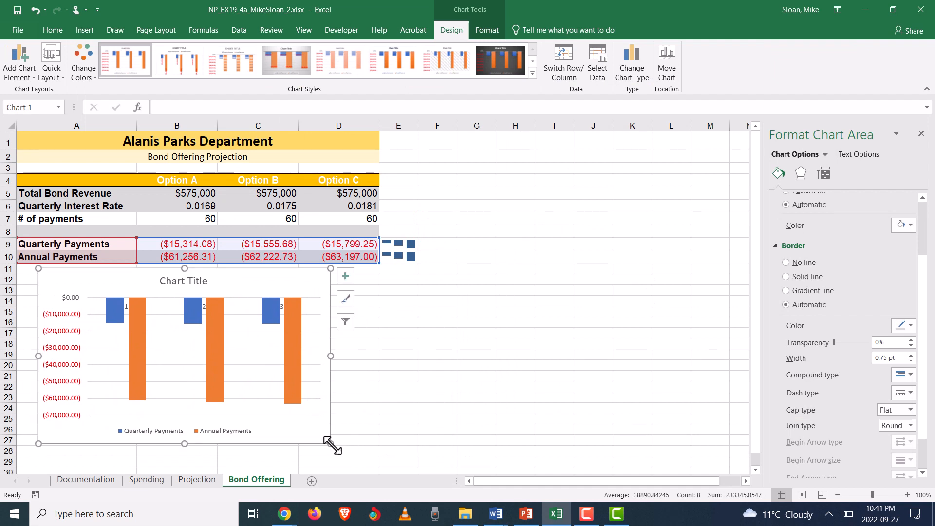
pyautogui.moveTo(331, 445); pyautogui.dragTo(353, 452)
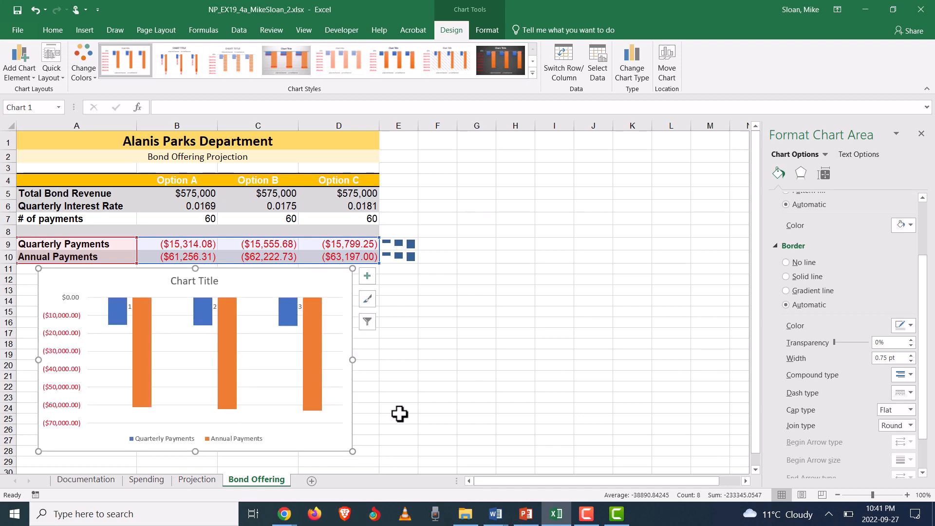
# Switch to the Word instructions and copy the chart title text "Bond Offering Cost Comparison" from step 13a
pyautogui.hotkey('alt', 'Tab')
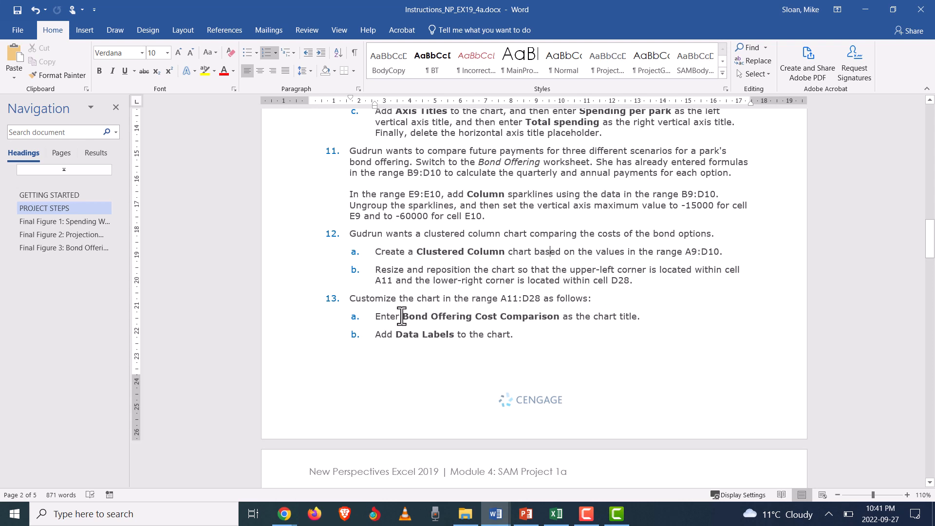
pyautogui.moveTo(404, 317); pyautogui.dragTo(558, 317)
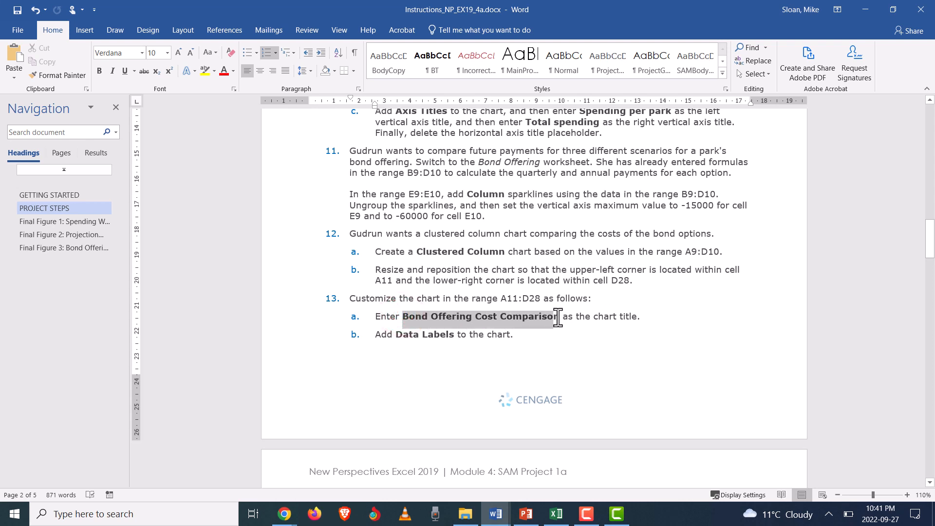
pyautogui.click(560, 319)
pyautogui.moveTo(560, 319)
pyautogui.mouseDown()
pyautogui.moveTo(400, 320)
pyautogui.moveTo(560, 319)
pyautogui.moveTo(551, 318)
pyautogui.mouseUp()
pyautogui.click(406, 317)
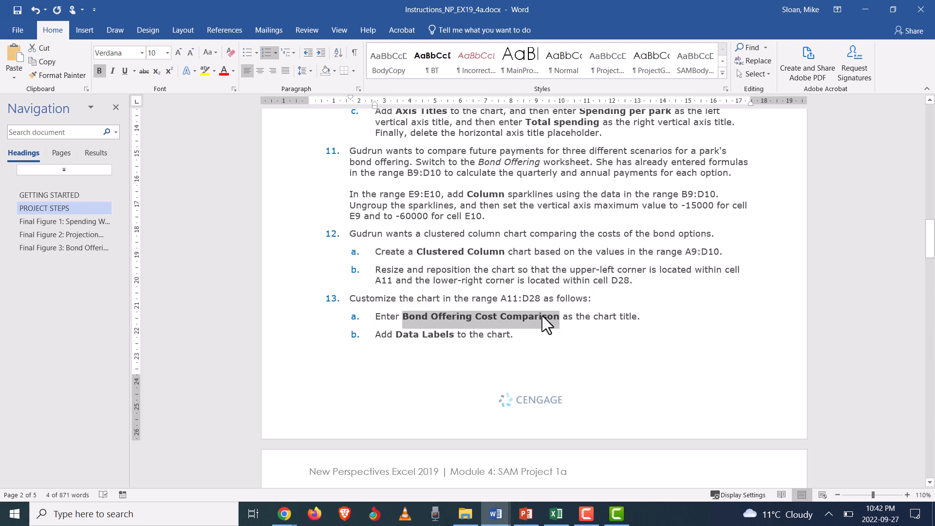
pyautogui.click(557, 316)
pyautogui.moveTo(545, 315); pyautogui.dragTo(405, 322)
# Return to Excel and replace the chart's placeholder title with the copied text "Bond Offering Cost Comparison"
pyautogui.hotkey('alt', 'Tab')
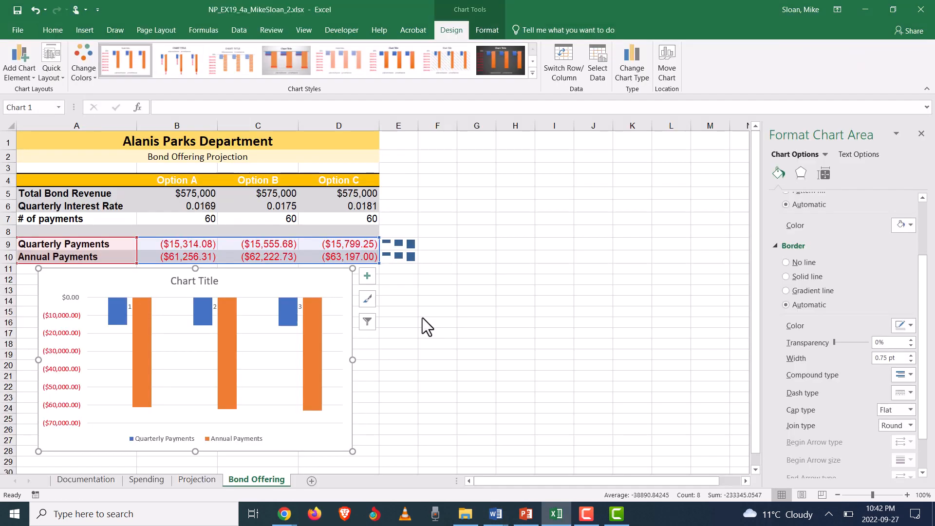
pyautogui.click(174, 282)
pyautogui.moveTo(174, 281); pyautogui.dragTo(220, 282)
pyautogui.hotkey('ctrl', 'v')
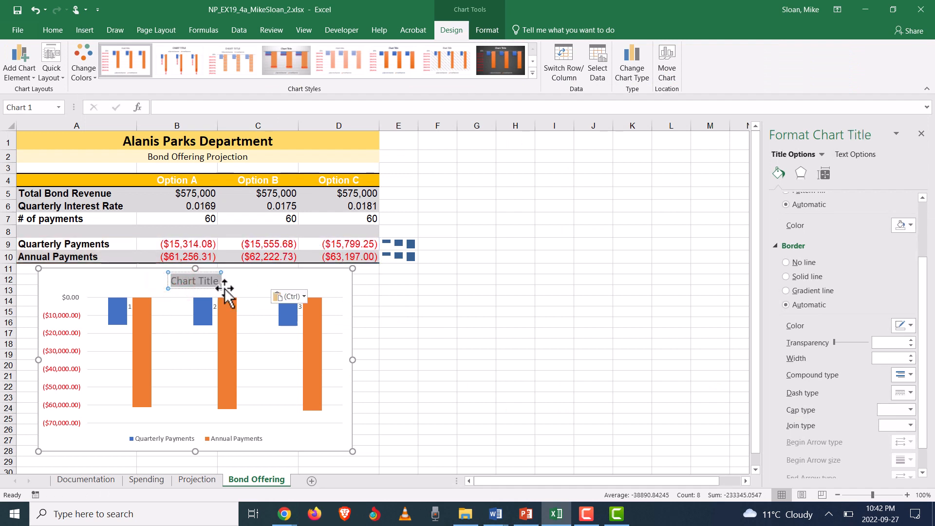
pyautogui.click(308, 297)
pyautogui.click(258, 282)
pyautogui.click(286, 286)
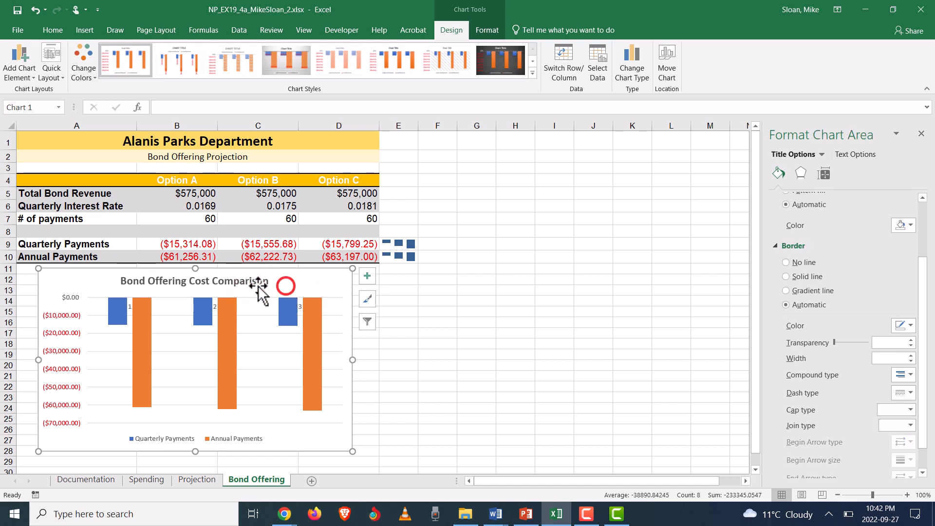
pyautogui.click(255, 283)
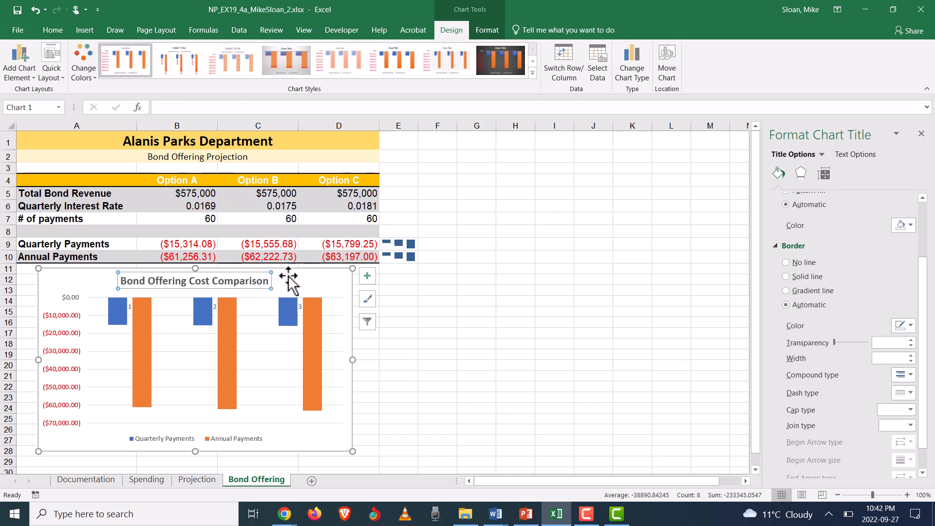
# Switch to Word, reread the data labels requirement in step 13b and copy the words "Data Labels"
pyautogui.hotkey('alt', 'Tab')
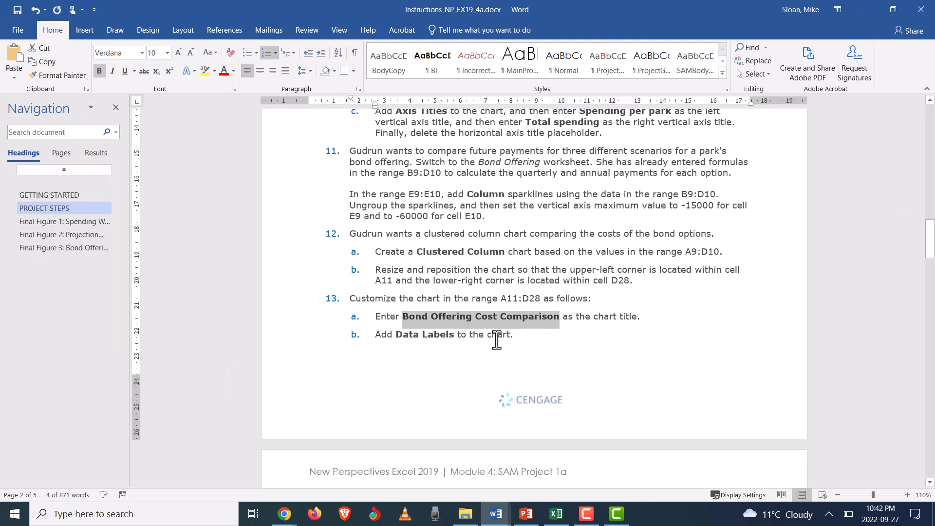
pyautogui.click(457, 336)
pyautogui.moveTo(457, 335); pyautogui.dragTo(399, 337)
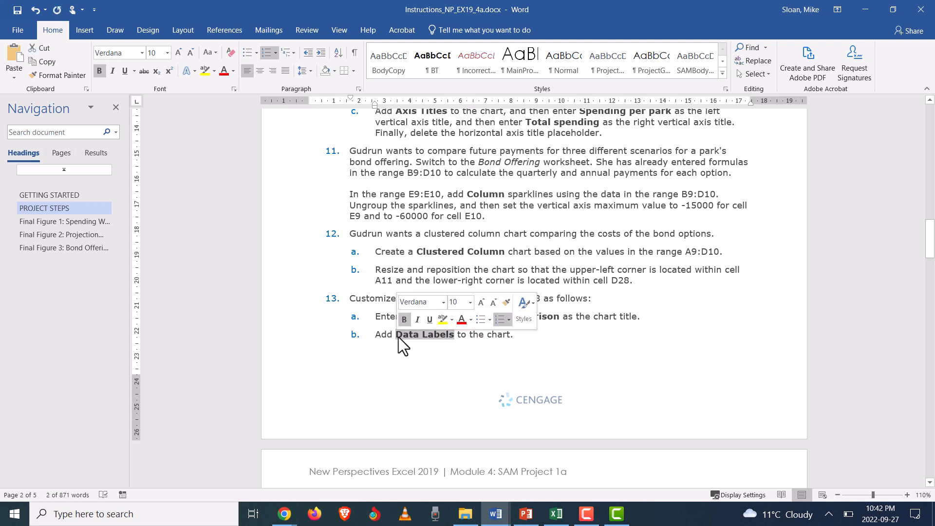
pyautogui.rightClick(399, 337)
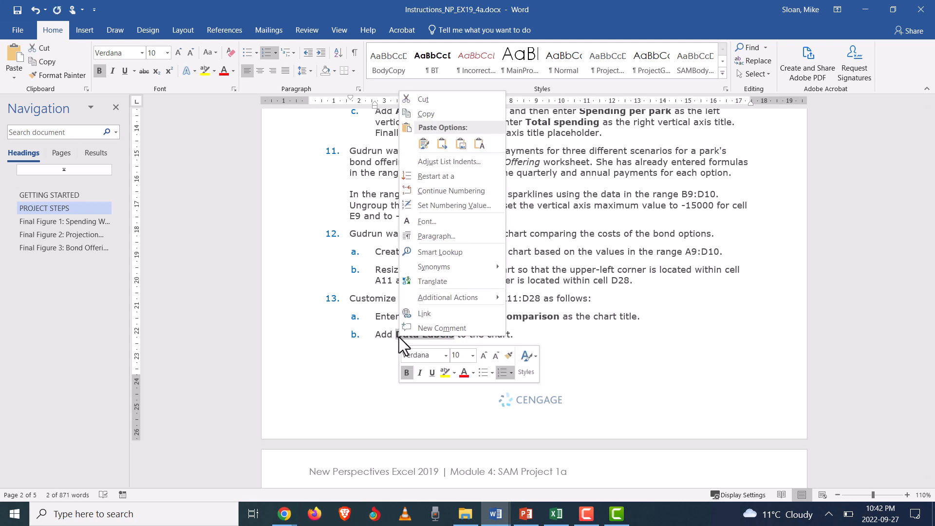
pyautogui.click(456, 110)
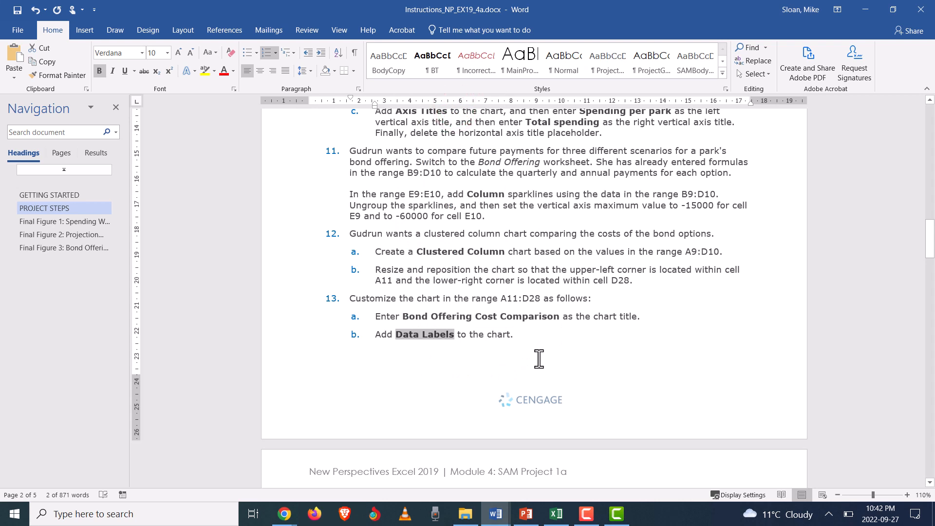
pyautogui.scroll(-3, 539, 359)
pyautogui.click(434, 217)
pyautogui.scroll(1, 490, 291)
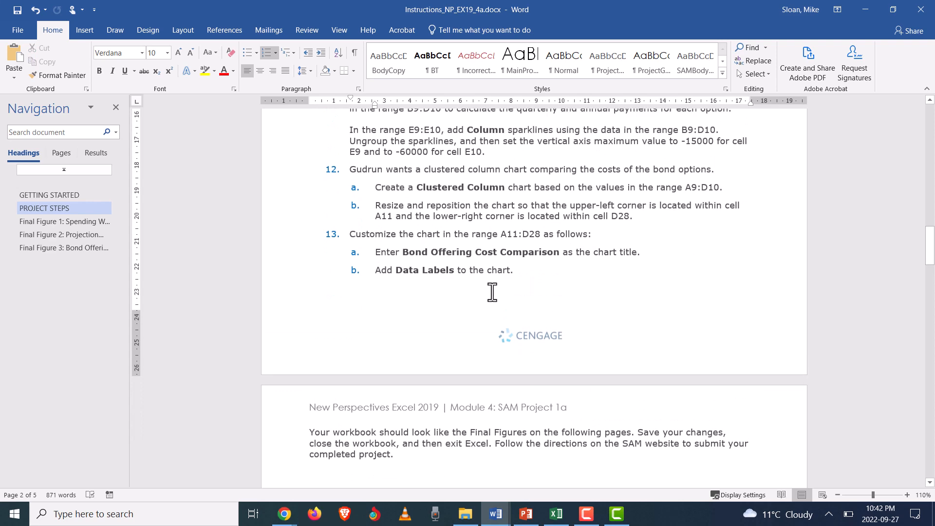
# Back in Excel, look over the data label placement options for the Bond Offering Cost Comparison chart
pyautogui.hotkey('alt', 'Tab')
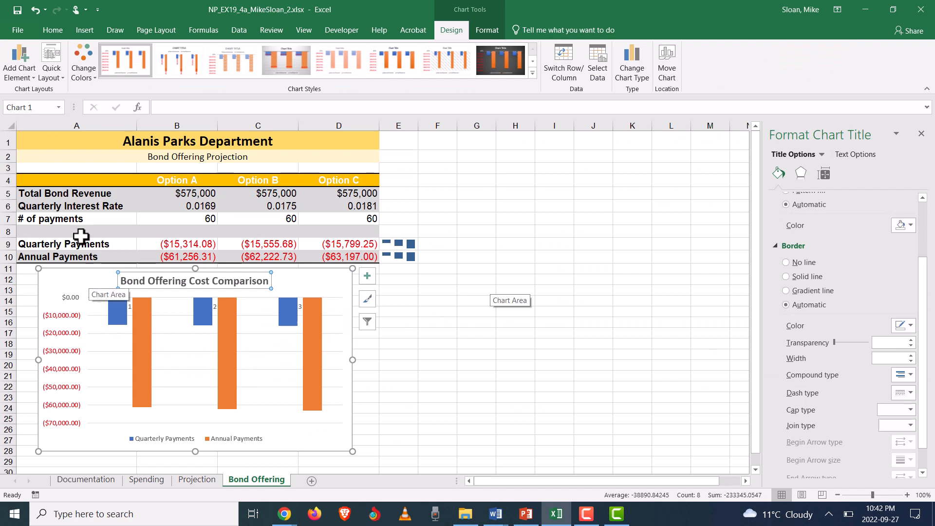
pyautogui.click(20, 81)
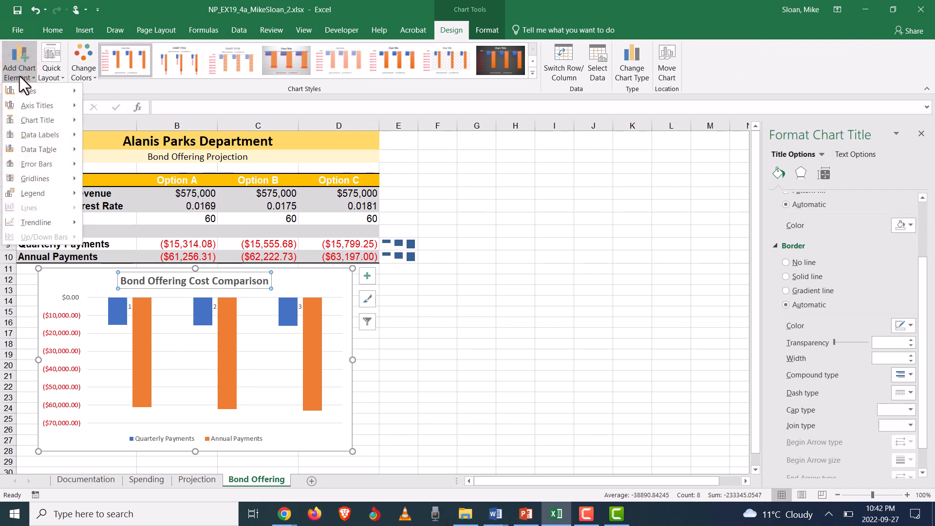
pyautogui.moveTo(55, 140)
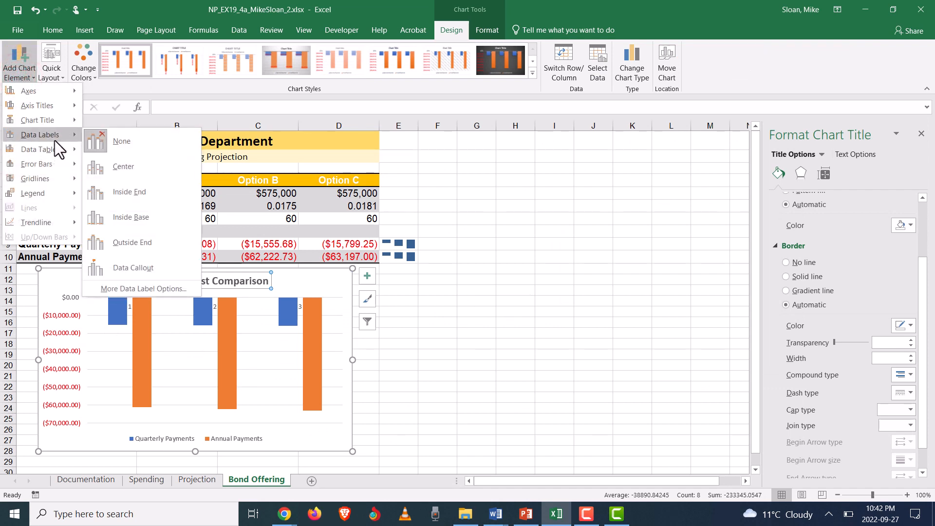
# Switch to the Word instructions and examine the data label placement in Final Figure 3: Bond Offering Worksheet
pyautogui.hotkey('alt', 'Tab')
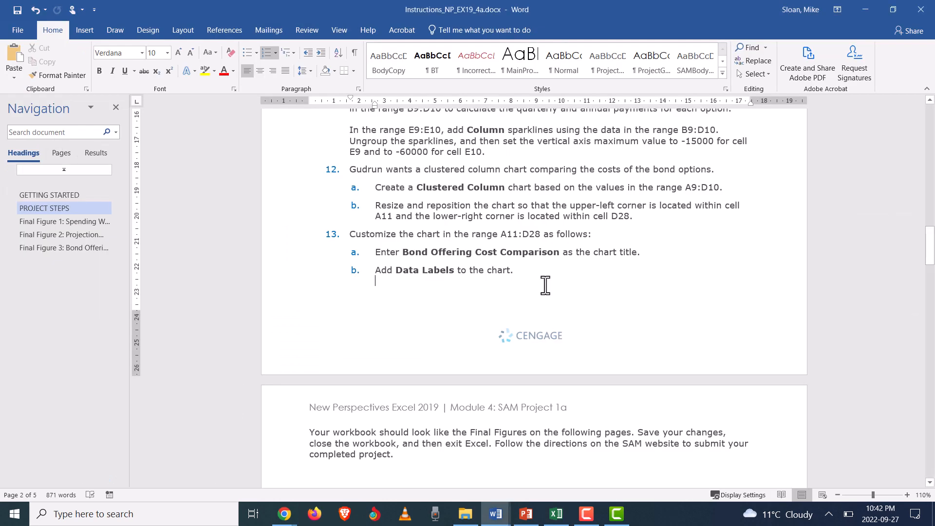
pyautogui.click(540, 267)
pyautogui.scroll(-5, 541, 292)
pyautogui.scroll(-15, 543, 295)
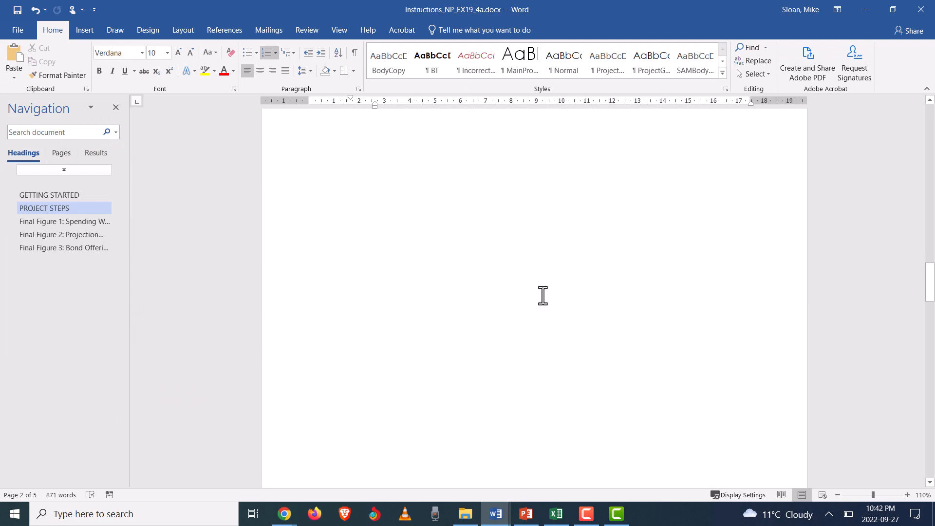
pyautogui.scroll(-15, 539, 300)
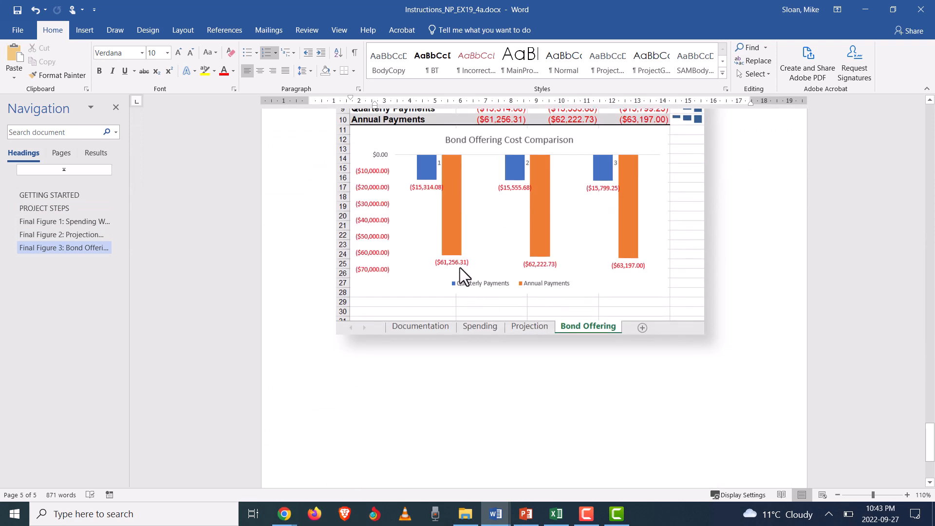
pyautogui.scroll(2, 502, 247)
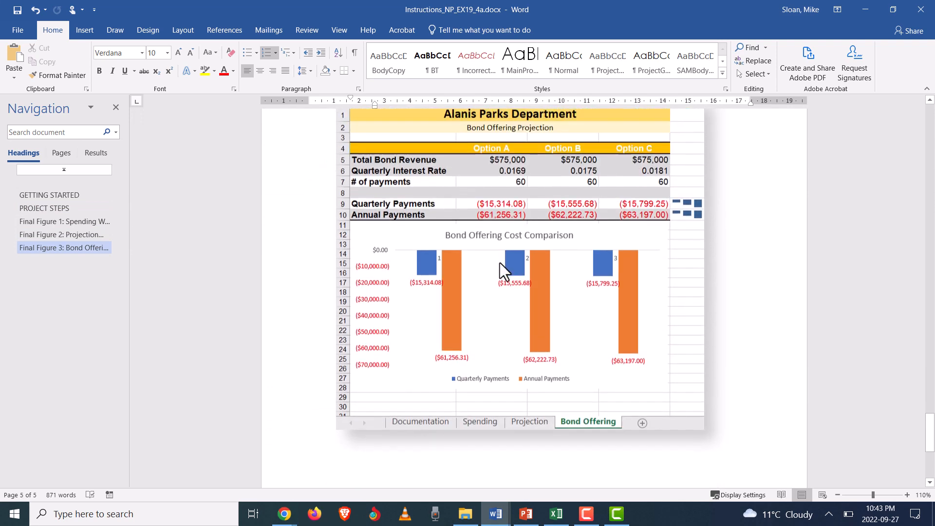
# Return to Excel and add Outside End data labels to the Bond Offering Cost Comparison chart
pyautogui.hotkey('alt', 'Tab')
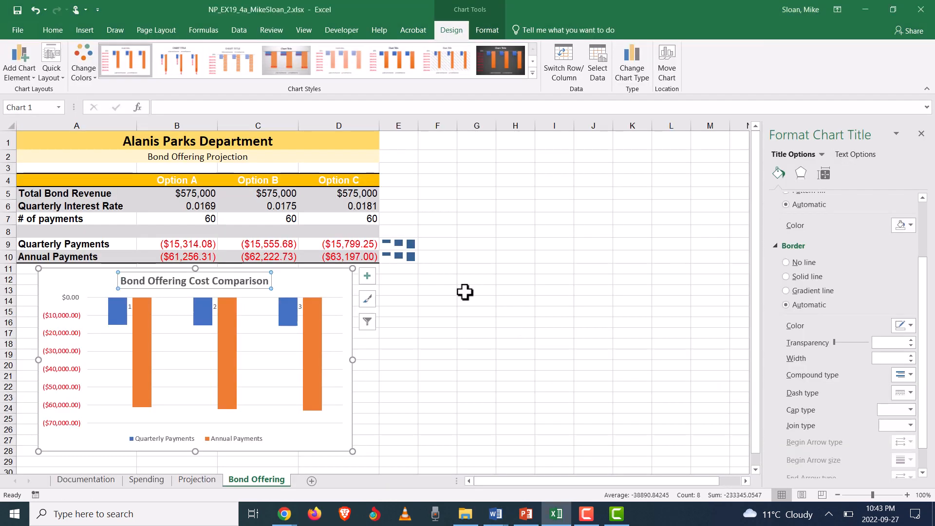
pyautogui.click(19, 66)
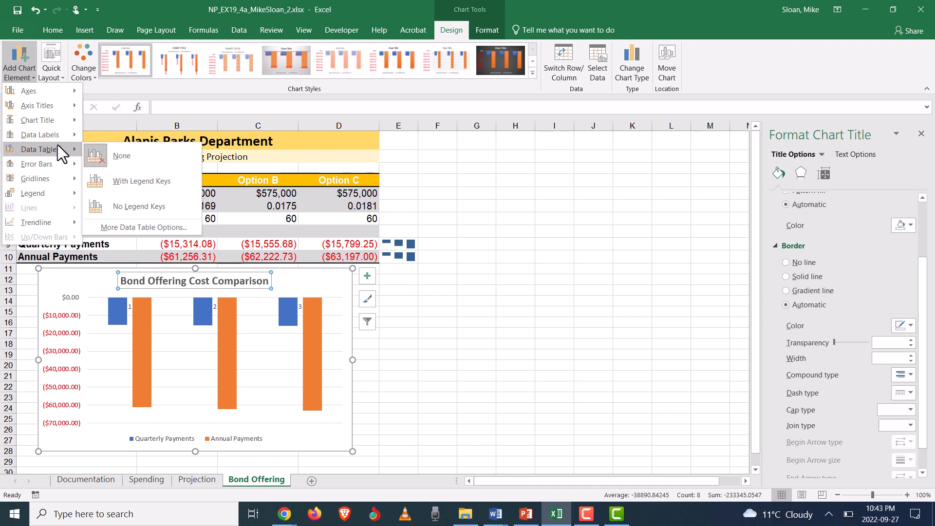
pyautogui.moveTo(59, 137)
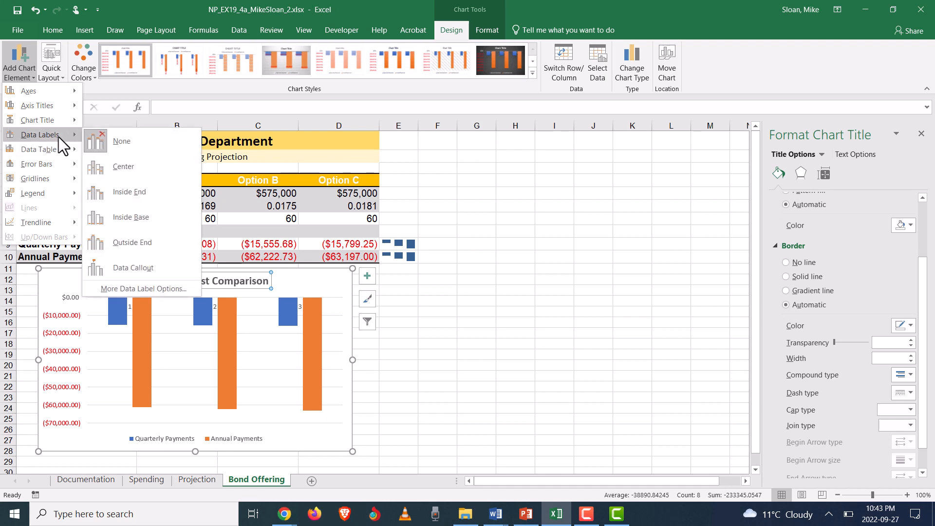
pyautogui.click(142, 244)
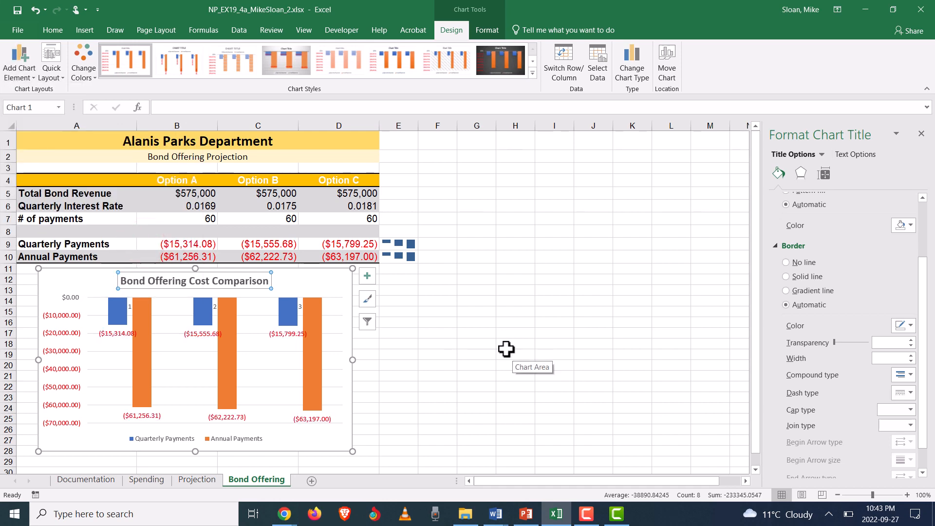
# Switch to Word and compare the label placement wording in step 4b with step 13b and Final Figure 3
pyautogui.hotkey('alt', 'Tab')
pyautogui.scroll(20, 507, 350)
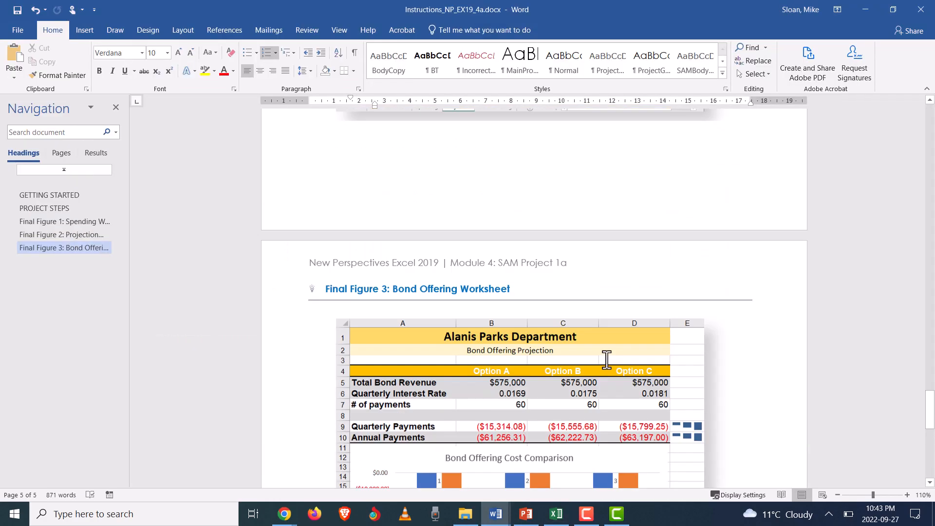
pyautogui.scroll(20, 706, 326)
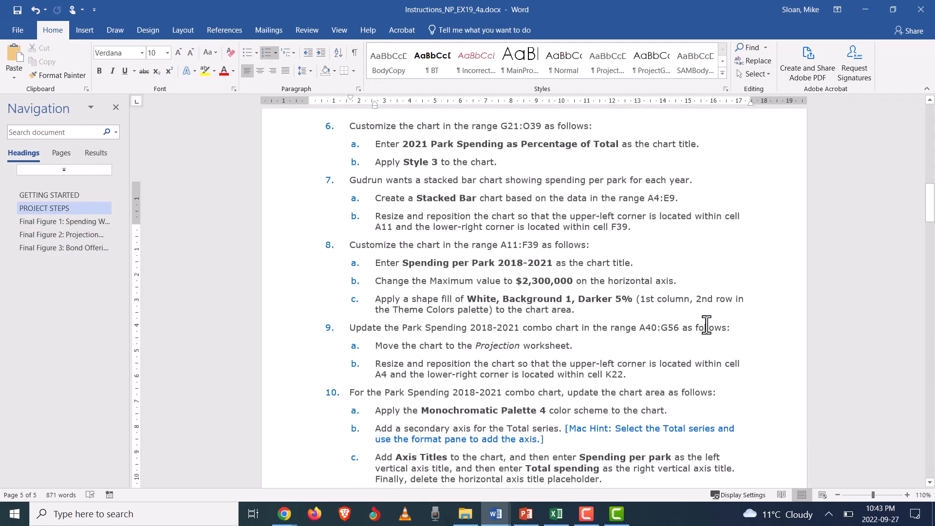
pyautogui.scroll(-3, 615, 352)
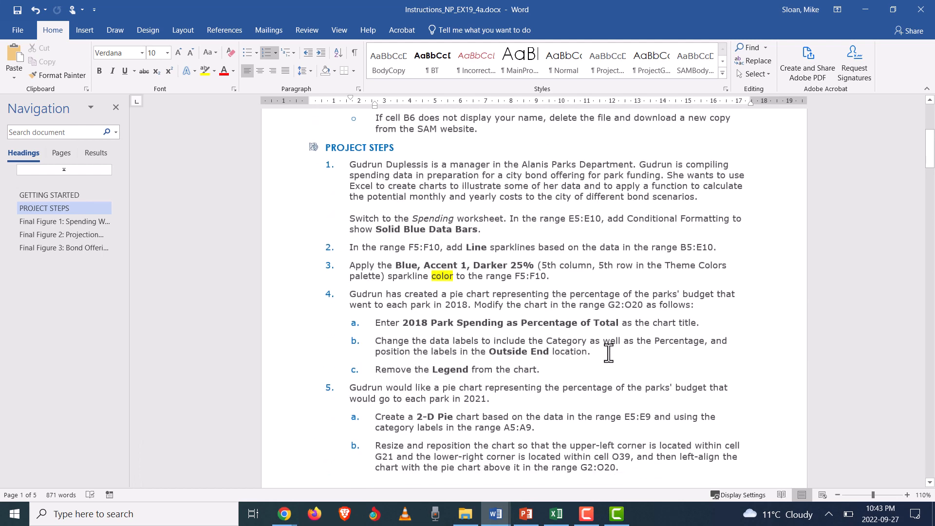
pyautogui.moveTo(549, 351); pyautogui.dragTo(371, 353)
pyautogui.scroll(-20, 537, 372)
pyautogui.scroll(-17, 541, 372)
pyautogui.scroll(12, 544, 373)
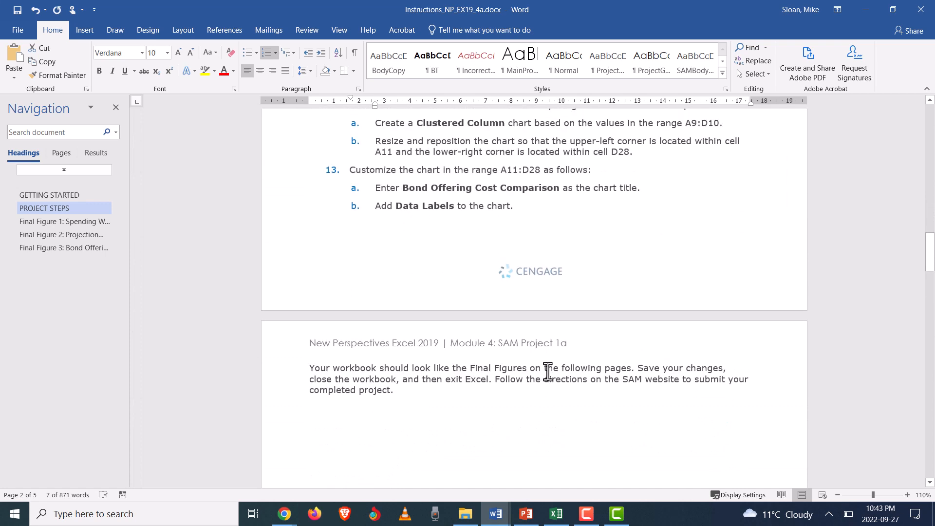
pyautogui.moveTo(528, 207); pyautogui.dragTo(375, 210)
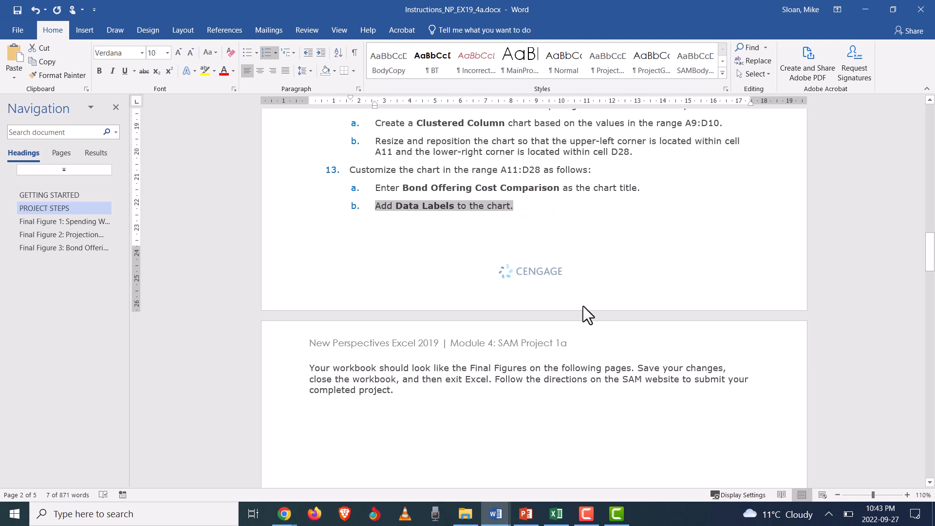
pyautogui.scroll(-12, 583, 306)
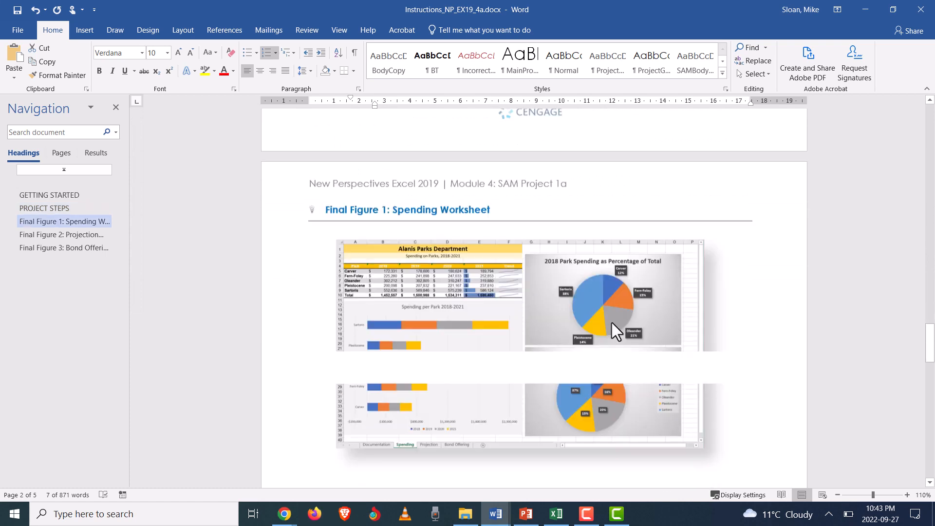
pyautogui.scroll(-20, 610, 329)
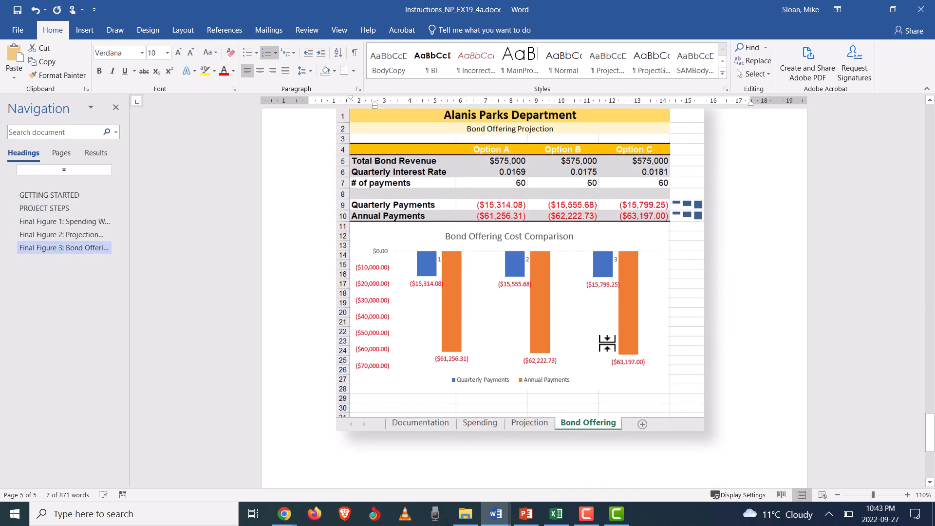
# Return to Excel, deselect the chart, then save and close the finished workbook
pyautogui.hotkey('alt', 'Tab')
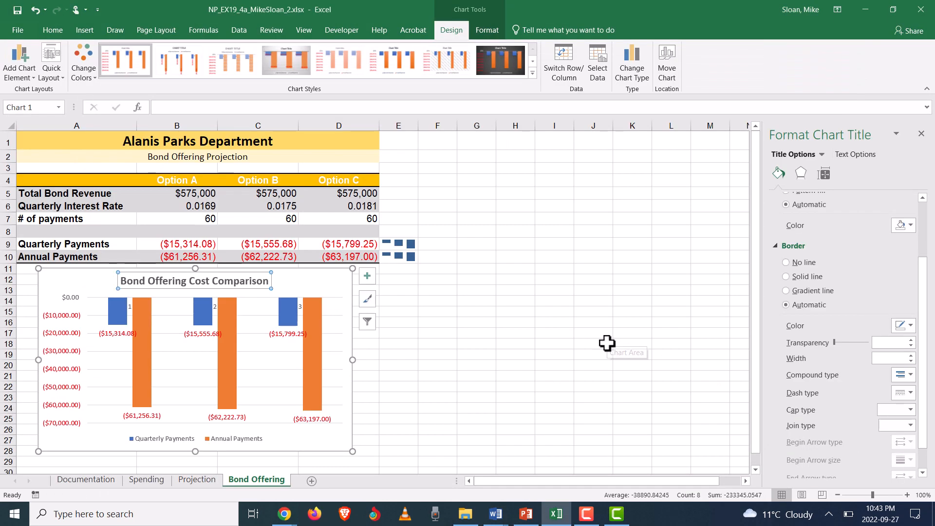
pyautogui.click(410, 378)
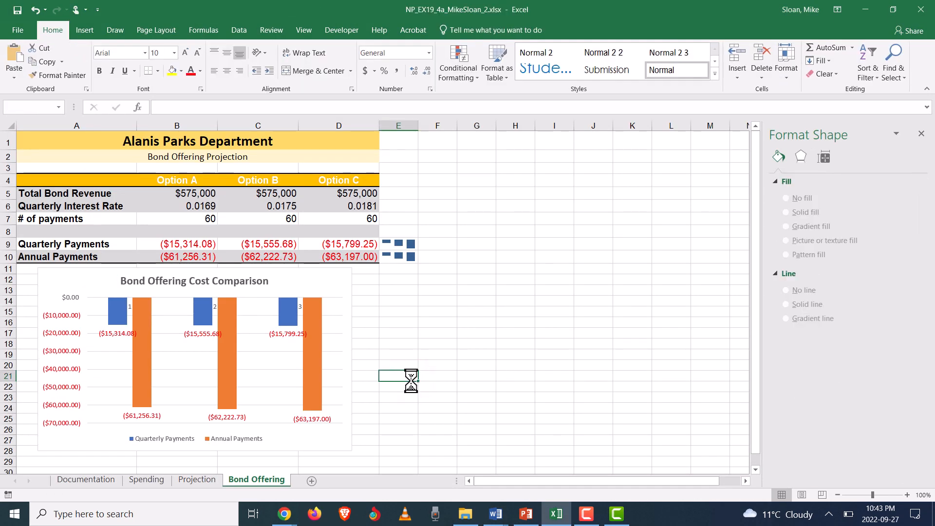
pyautogui.click(920, 10)
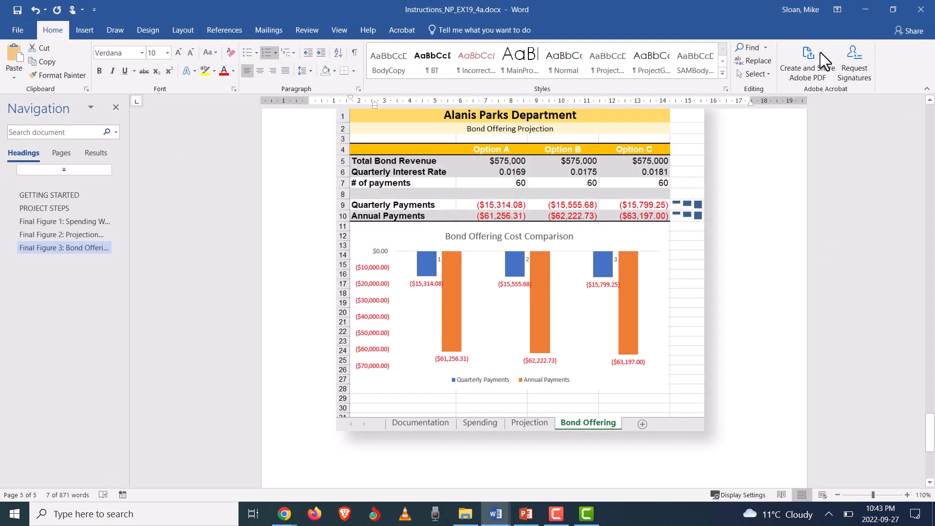
# Minimize Word, switch to the SAM submission page in Chrome and upload the completed NP_EX19_4a workbook ending in _2 from Downloads
pyautogui.scroll(15, 739, 248)
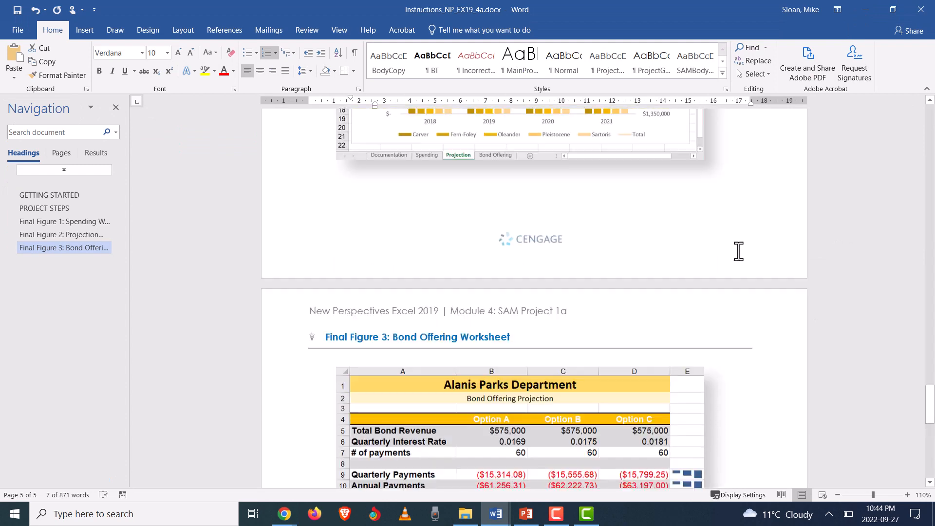
pyautogui.scroll(20, 706, 267)
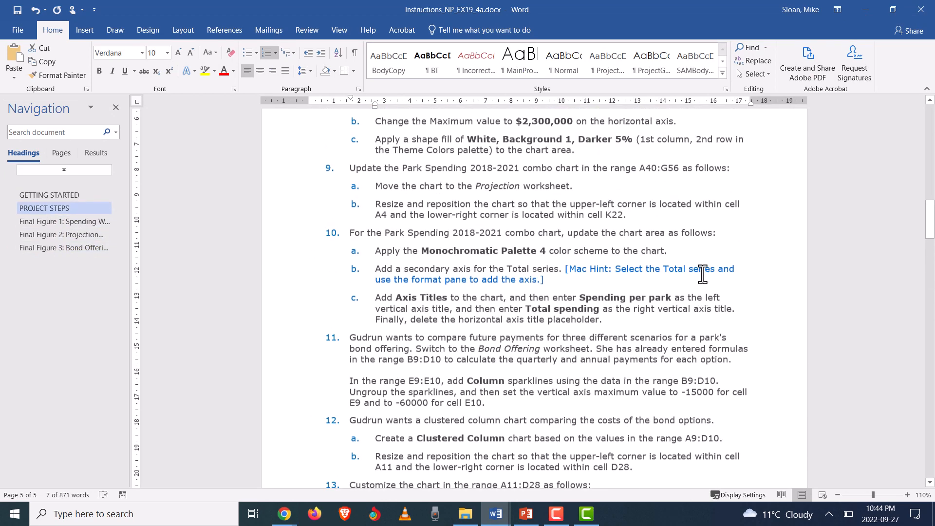
pyautogui.click(865, 9)
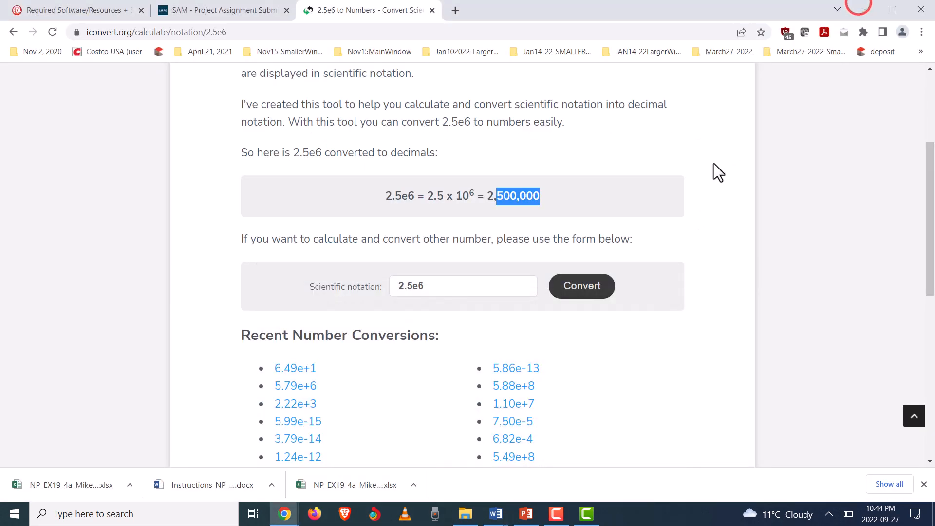
pyautogui.click(191, 14)
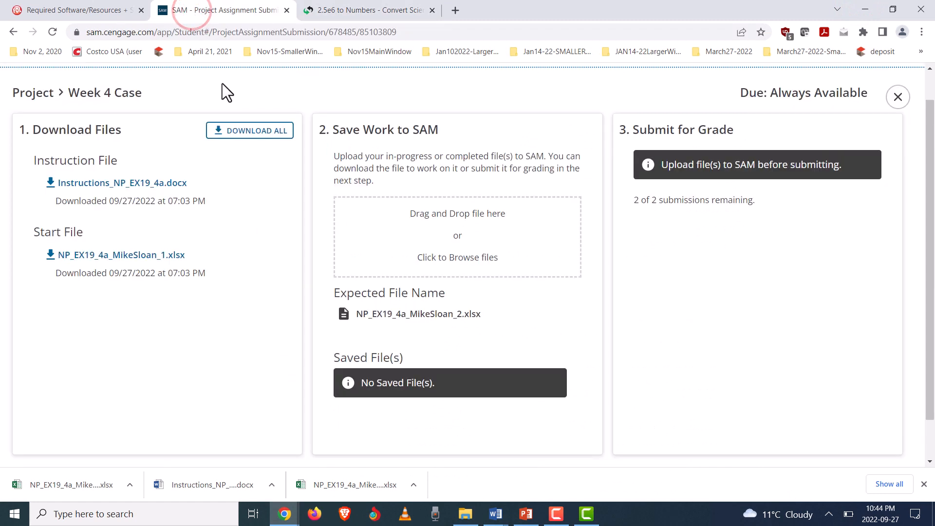
pyautogui.click(438, 243)
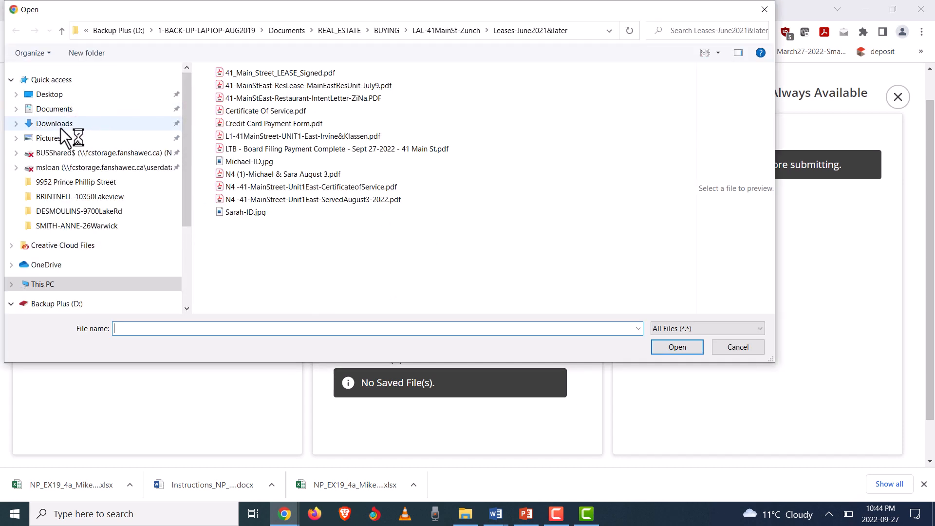
pyautogui.click(58, 124)
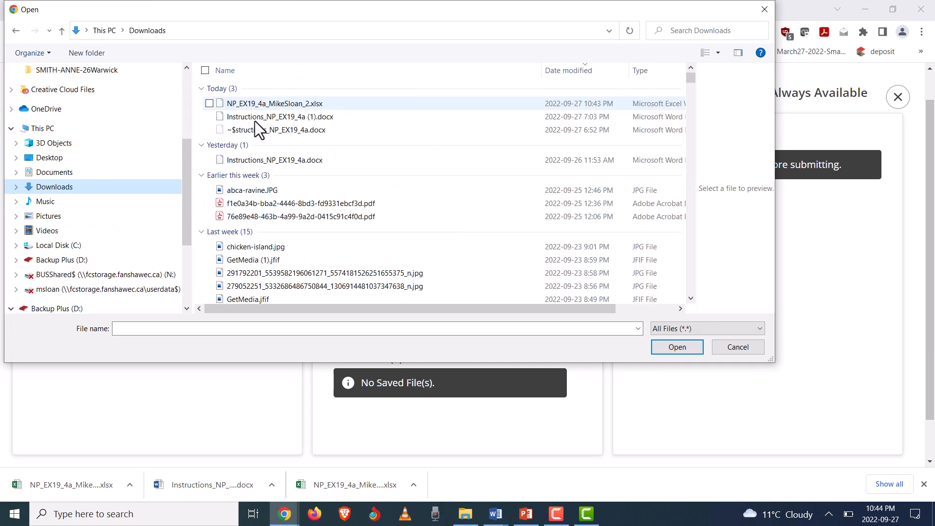
pyautogui.click(300, 102)
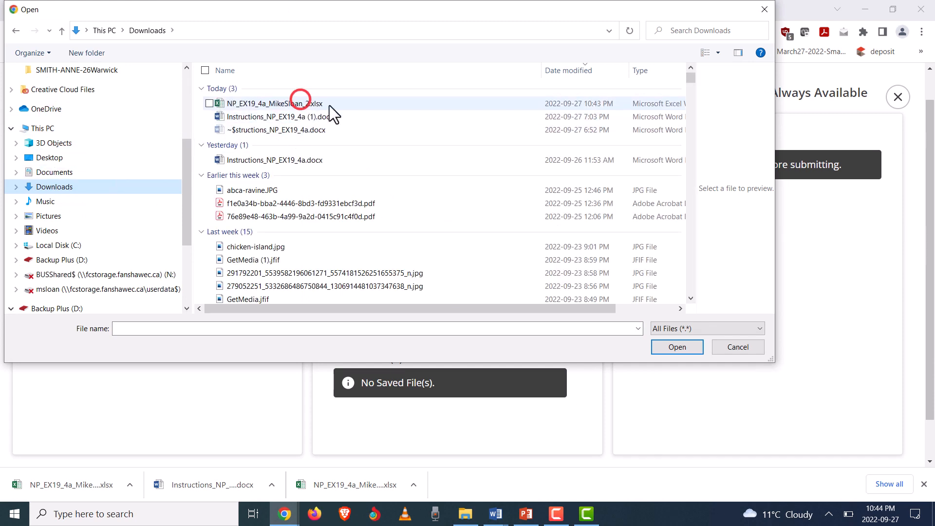
pyautogui.click(659, 346)
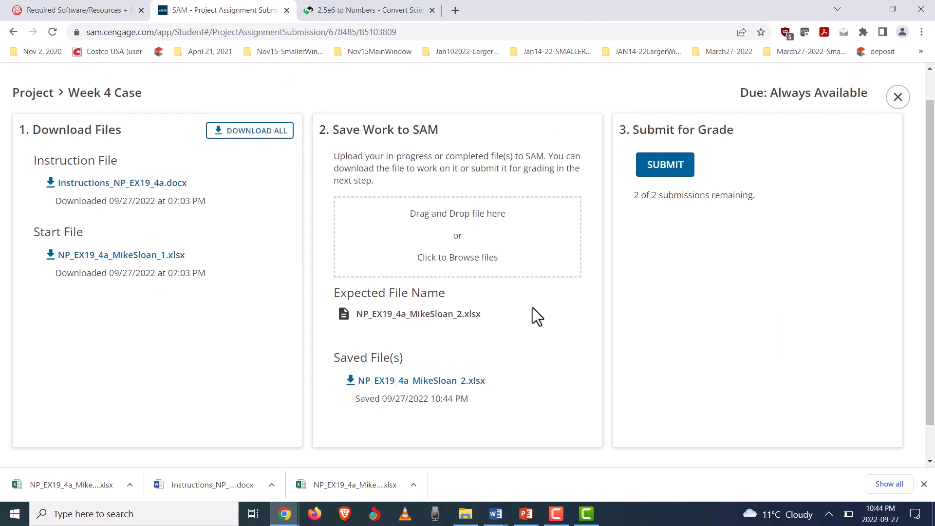
# Submit the uploaded workbook for grading and save the Graded Summary Report to the Downloads folder under its suggested name
pyautogui.scroll(-1, 528, 308)
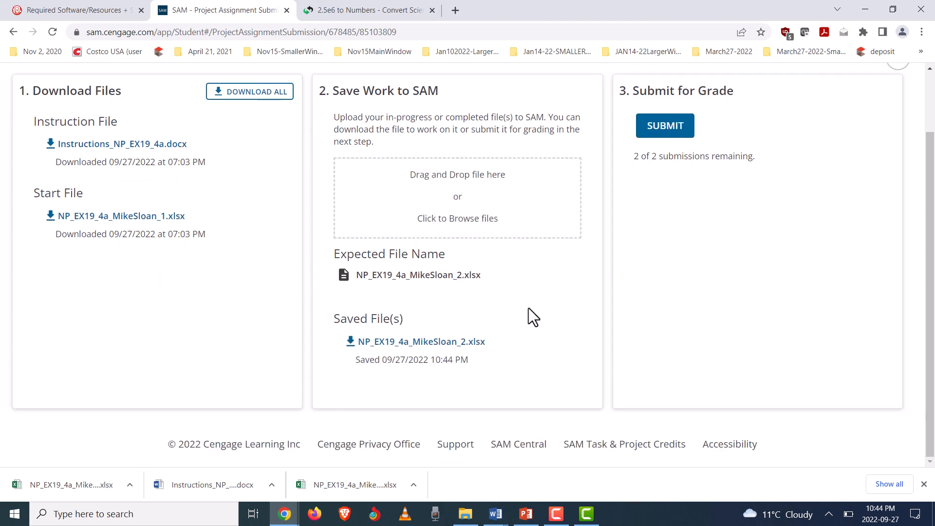
pyautogui.click(674, 127)
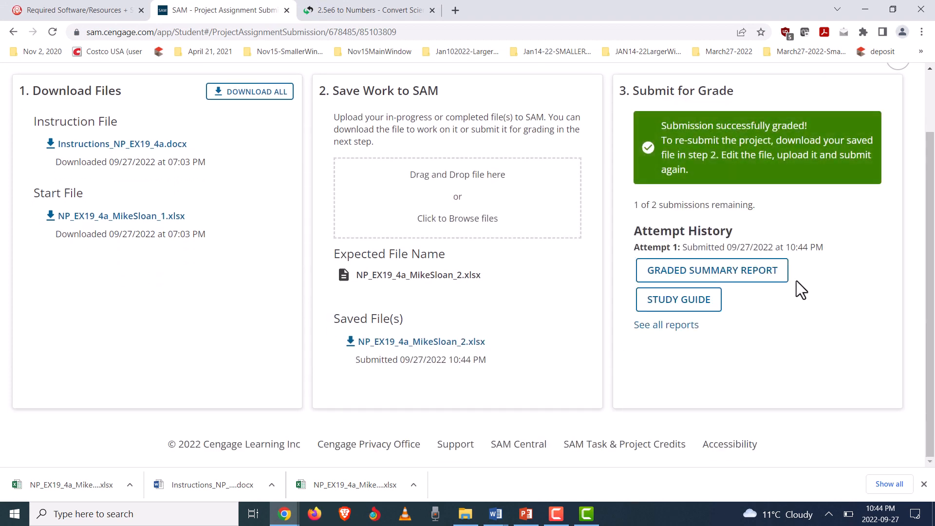
pyautogui.click(742, 271)
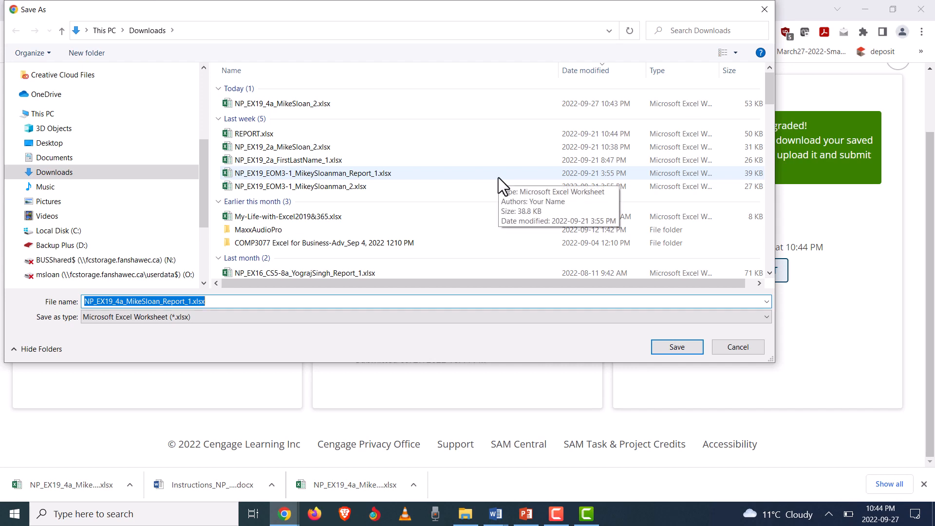
pyautogui.click(665, 349)
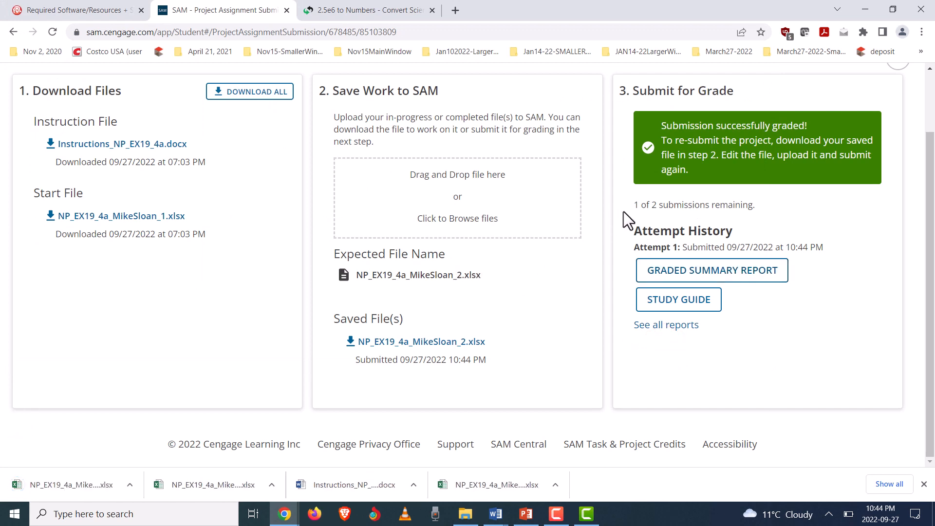
pyautogui.moveTo(638, 208); pyautogui.dragTo(762, 209)
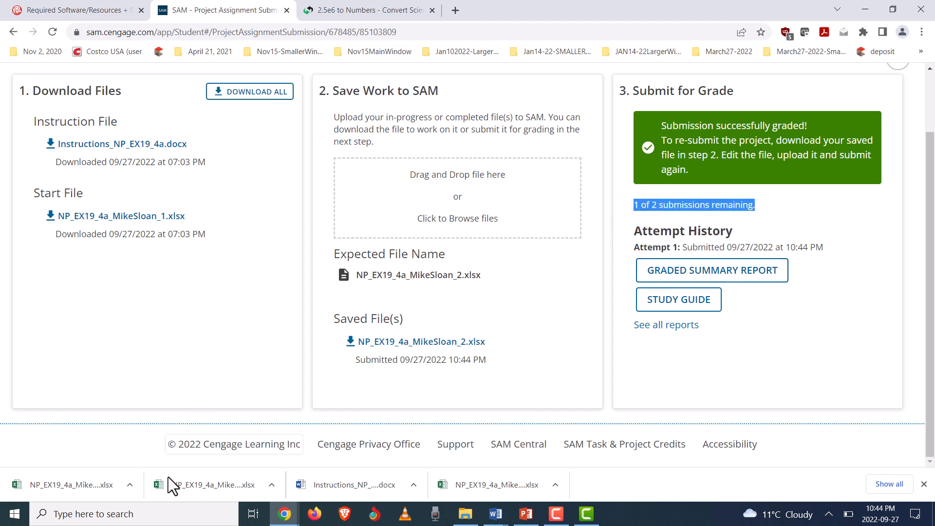
# Open the downloaded graded summary report in Excel with editing enabled and review the results for each project step
pyautogui.click(129, 486)
pyautogui.click(140, 443)
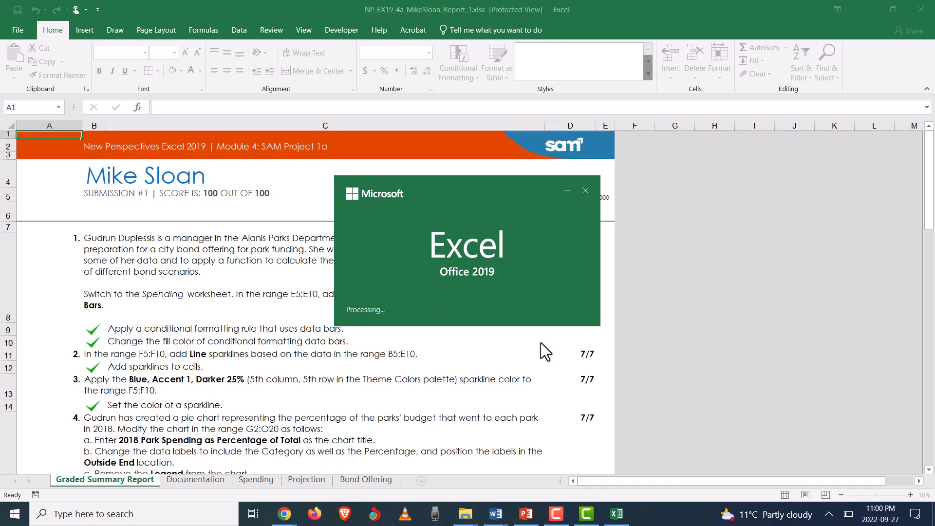
pyautogui.click(244, 290)
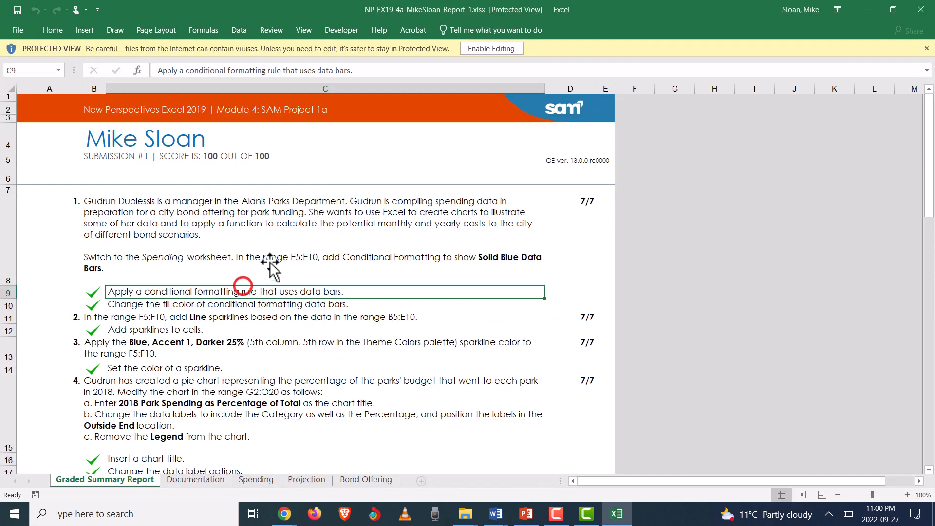
pyautogui.click(484, 48)
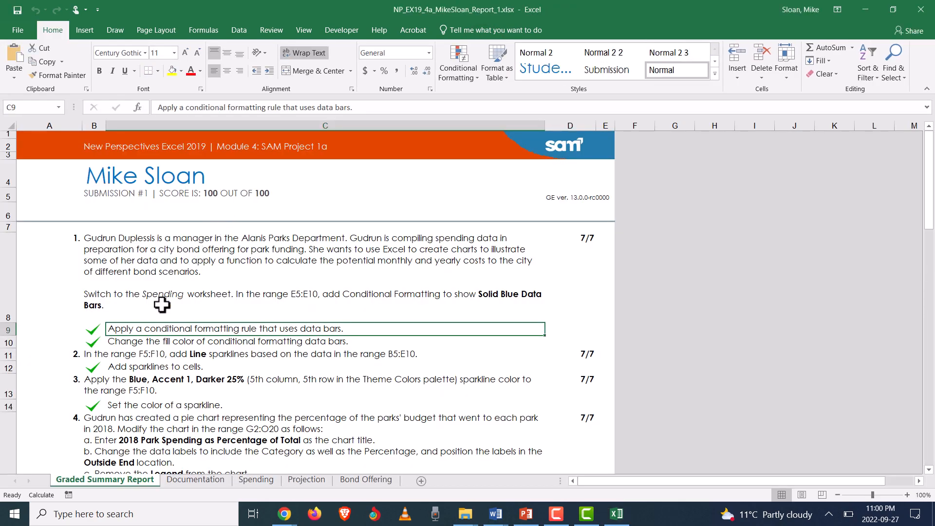
pyautogui.scroll(-12, 157, 330)
pyautogui.scroll(-6, 157, 330)
pyautogui.scroll(18, 159, 332)
pyautogui.click(175, 42)
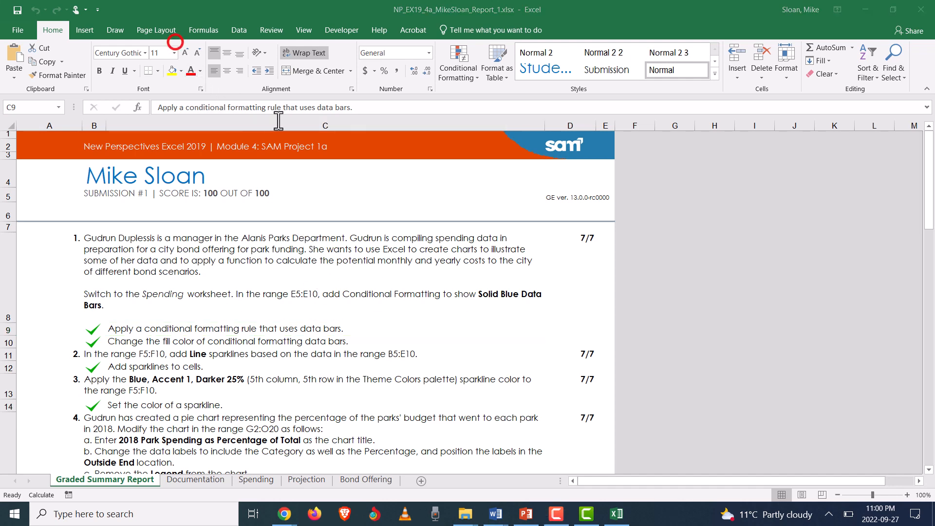
# Examine the Graded Summary Report from the overall submission score through the points and check marks for every project step, ending back at the score
pyautogui.scroll(-9, 461, 349)
pyautogui.scroll(9, 470, 388)
pyautogui.scroll(-17, 194, 218)
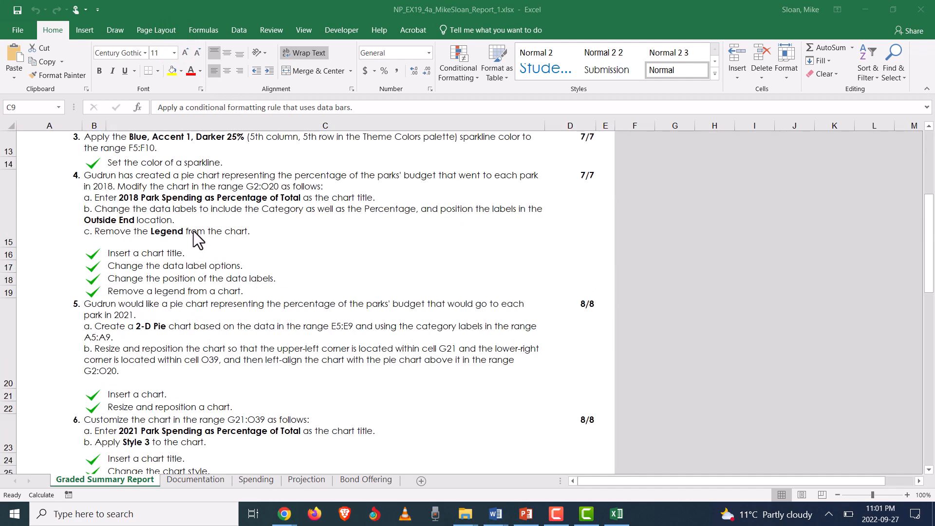
pyautogui.scroll(17, 188, 293)
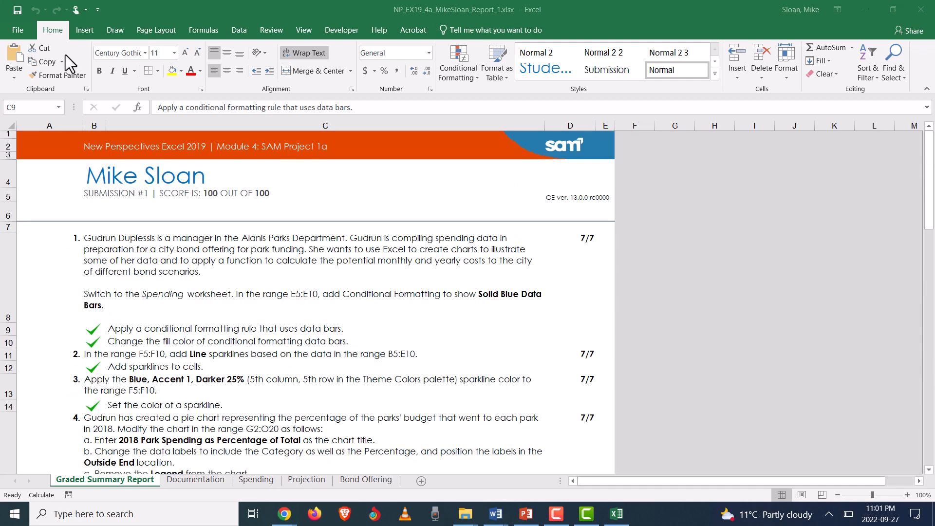
pyautogui.click(204, 191)
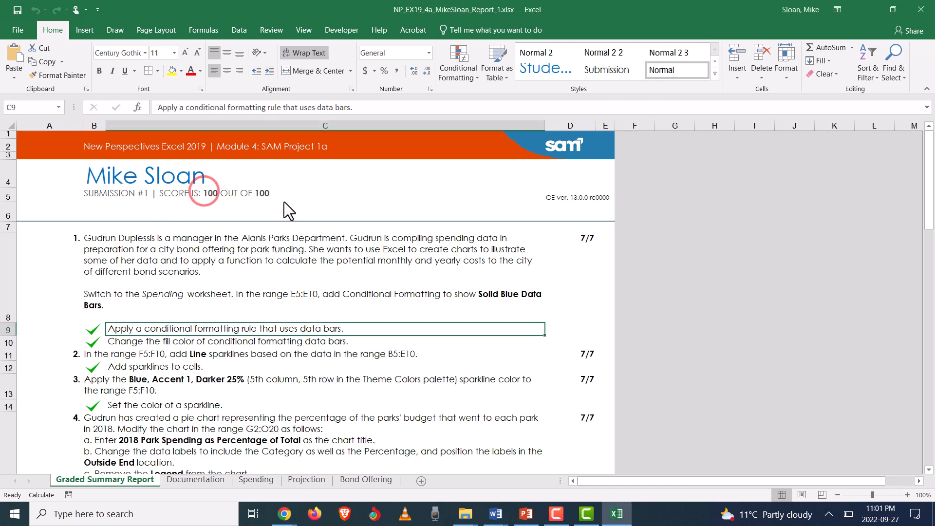
pyautogui.scroll(-11, 341, 302)
pyautogui.scroll(-7, 361, 325)
pyautogui.scroll(12, 361, 325)
pyautogui.scroll(6, 311, 331)
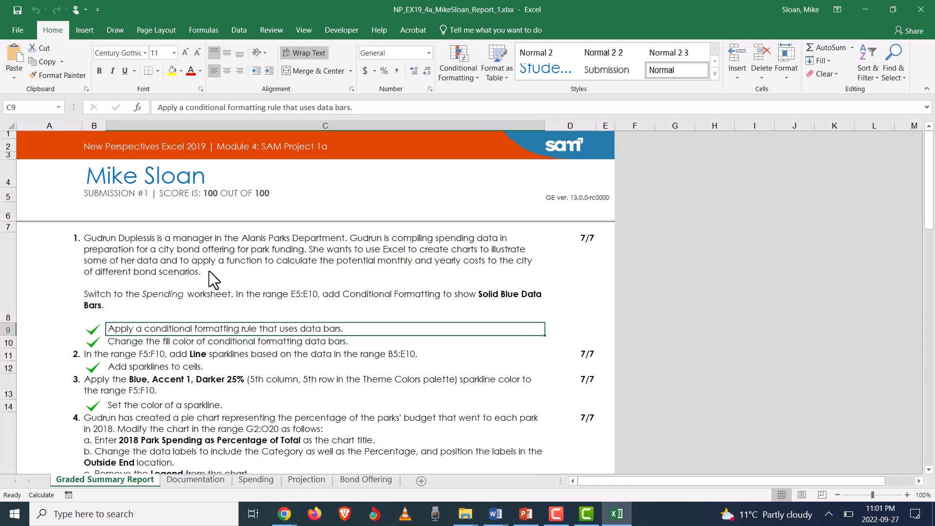
pyautogui.scroll(-2, 116, 348)
pyautogui.scroll(2, 115, 347)
pyautogui.scroll(-5, 111, 341)
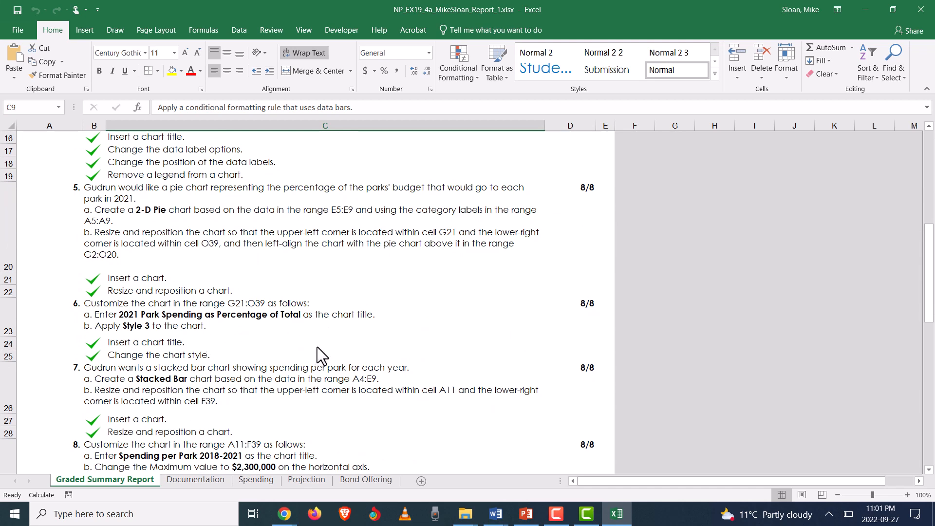
pyautogui.scroll(-3, 319, 347)
pyautogui.scroll(-4, 318, 350)
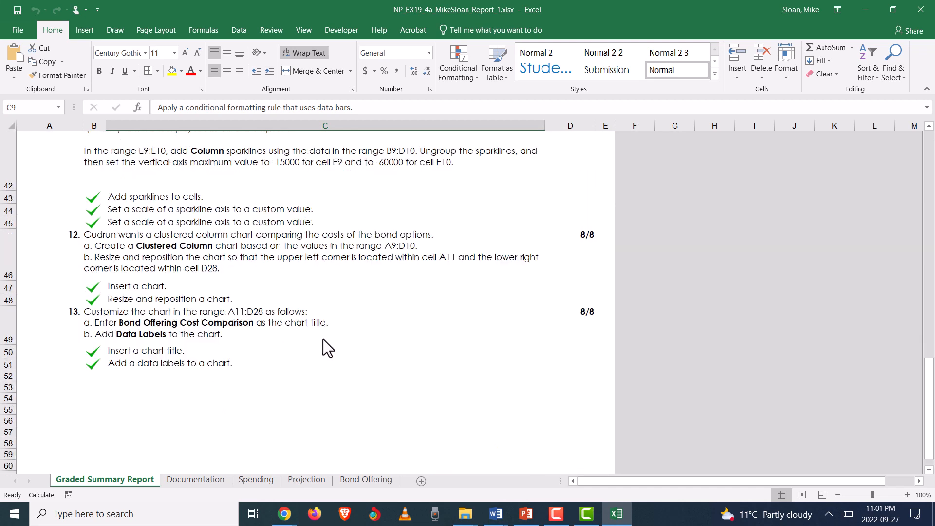
pyautogui.scroll(15, 322, 347)
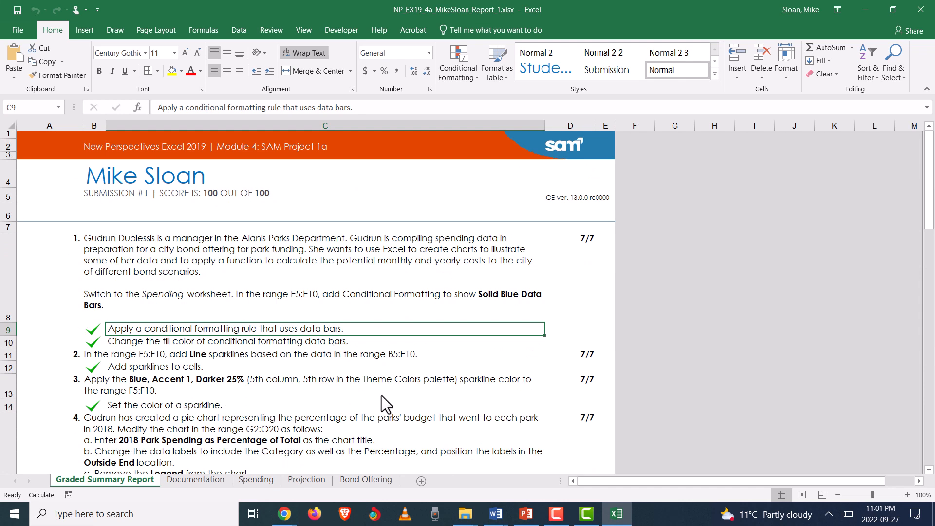